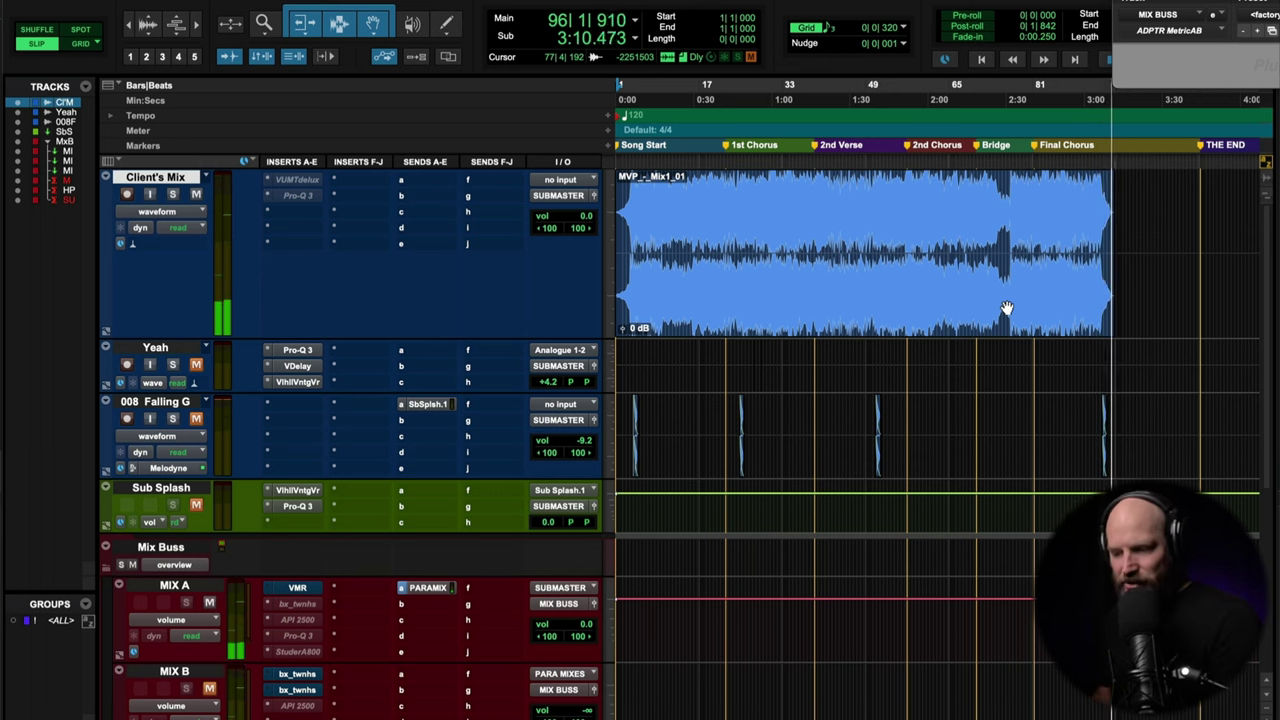
# - Play the transition before bar 4 from 3|4|376 to audition how the first Falling G clip sits against Client's Mix
pyautogui.press('space')
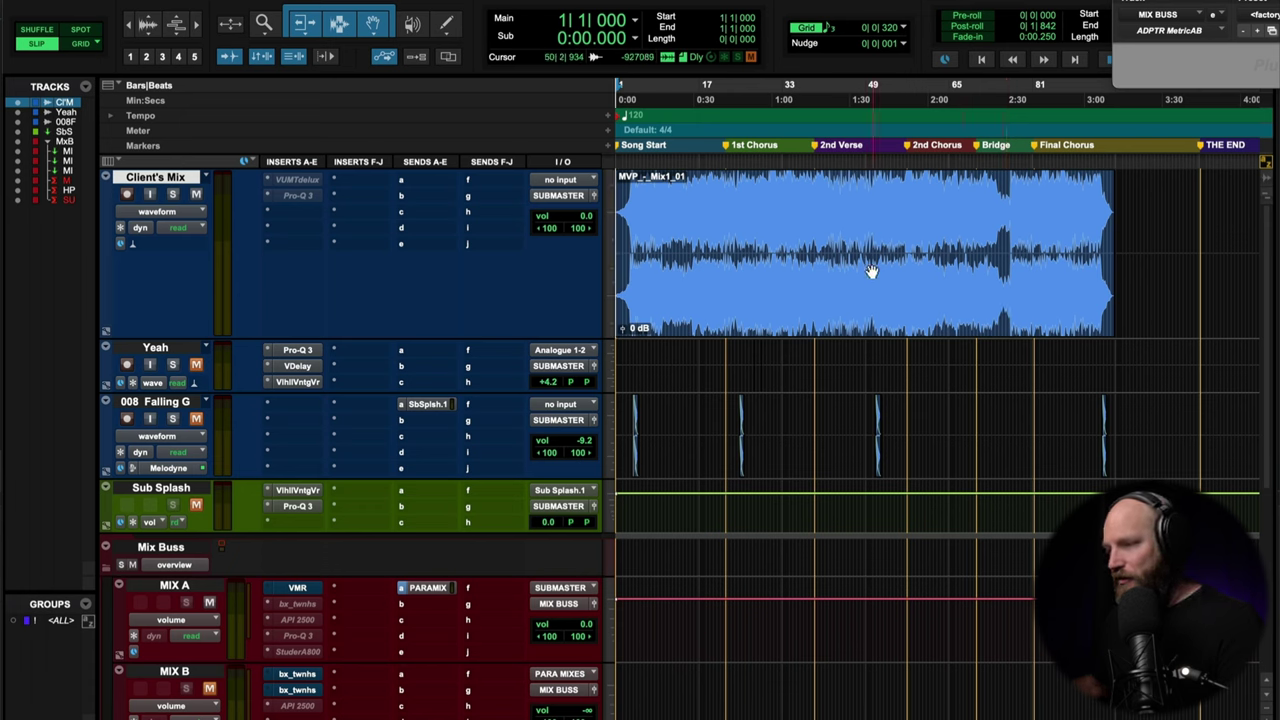
pyautogui.scroll(4, 832, 233)
pyautogui.click(852, 222)
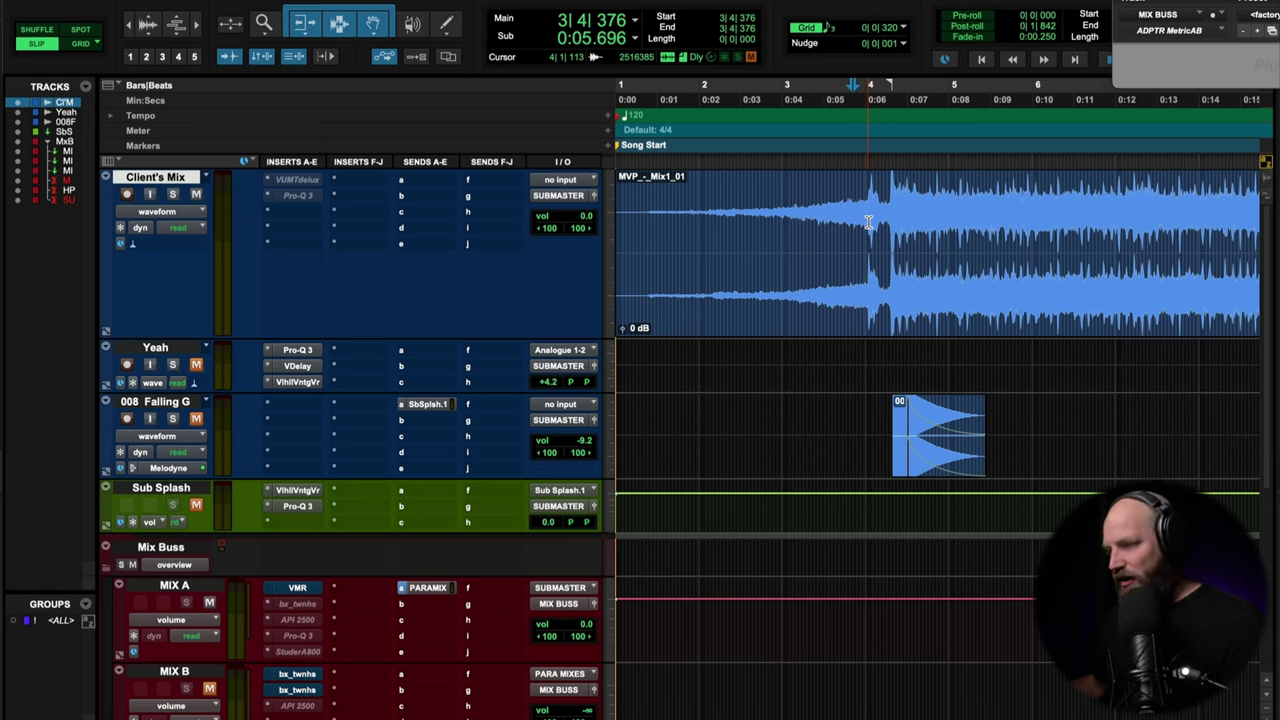
pyautogui.press('space')
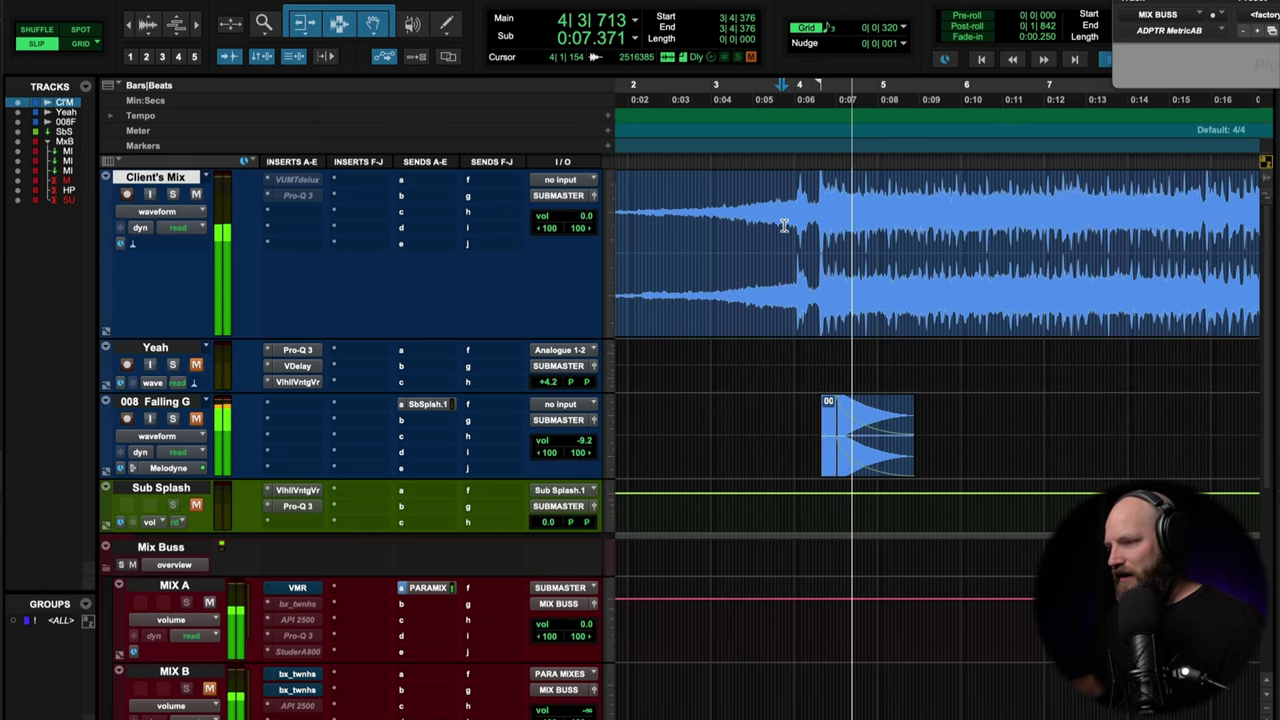
pyautogui.press('space')
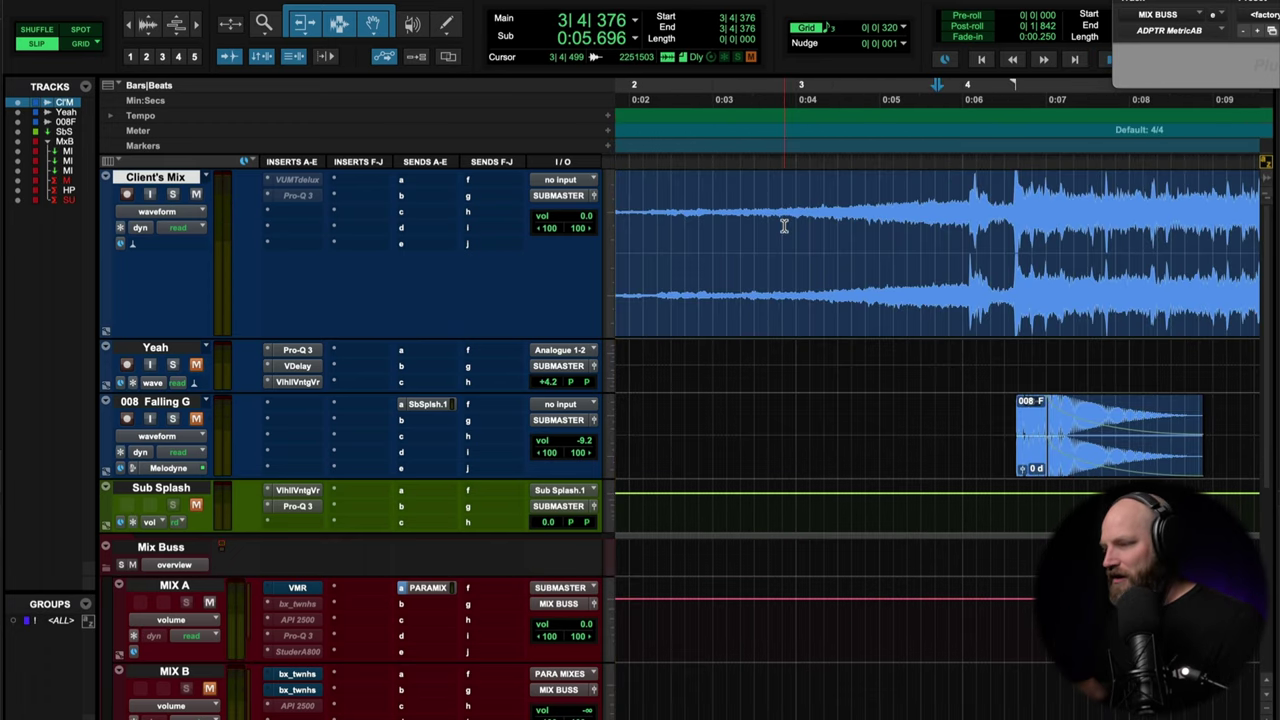
pyautogui.hscroll(3, 784, 226)
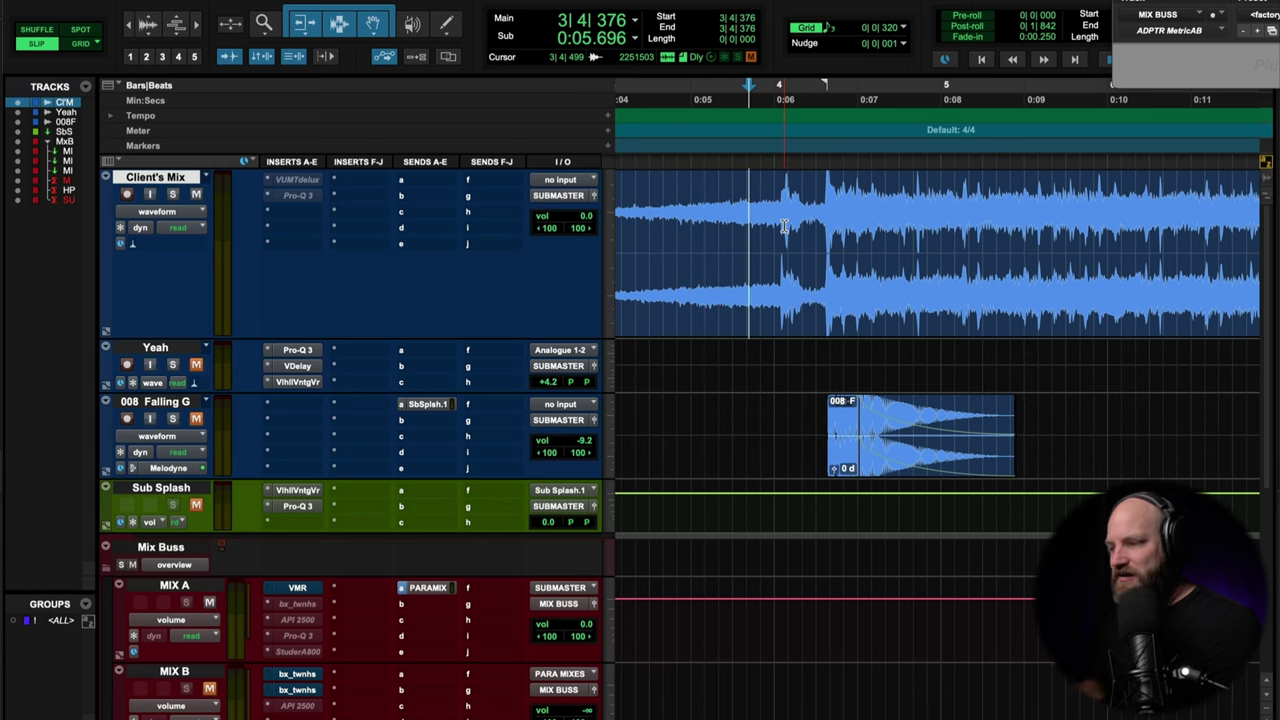
pyautogui.press('space')
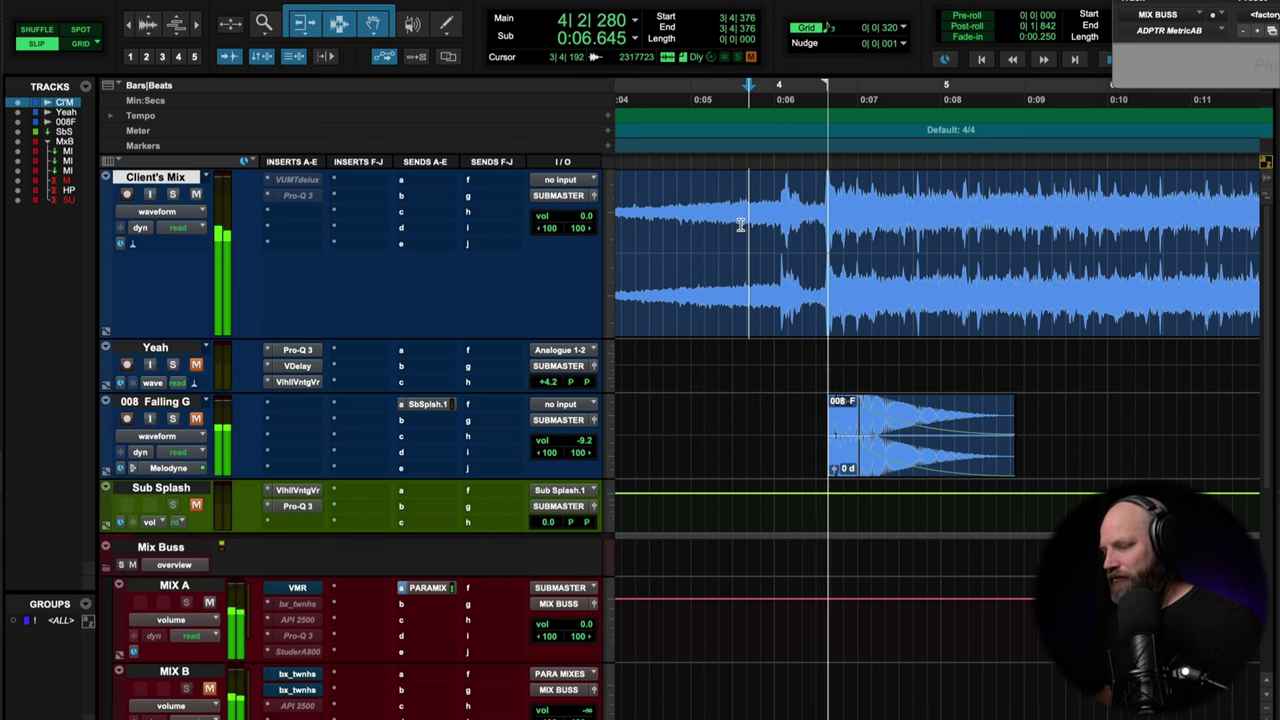
pyautogui.press('space')
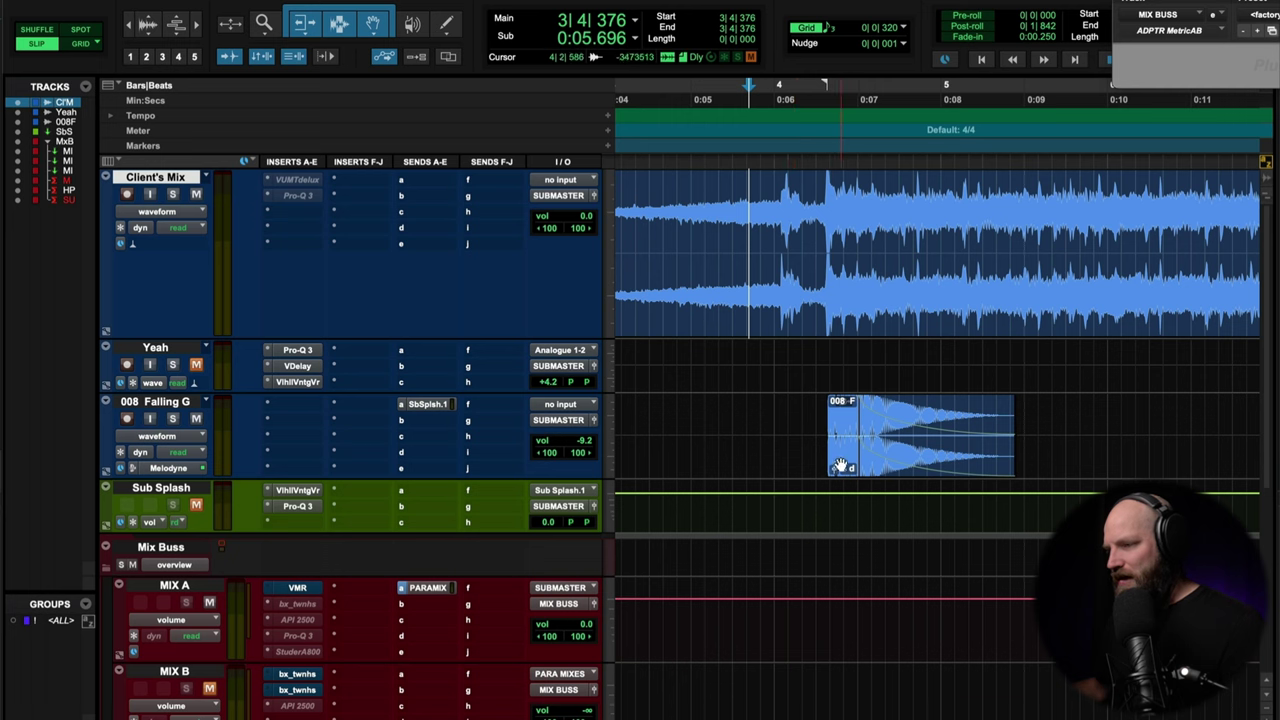
# - Move the first Falling G clip earlier to 4|1|392, remove it, and locate the earlier hit in Client's Mix at 4|1|421
pyautogui.moveTo(842, 462); pyautogui.dragTo(806, 456)
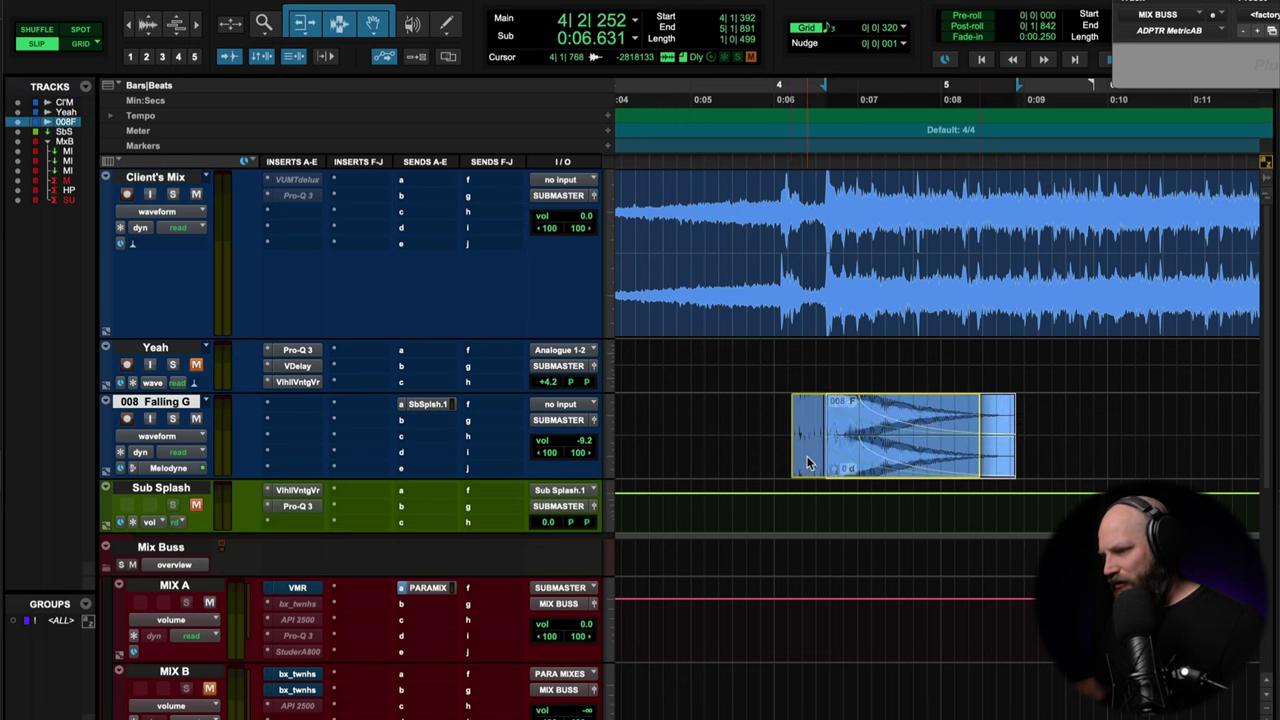
pyautogui.press('Delete')
pyautogui.click(772, 210)
pyautogui.press('space')
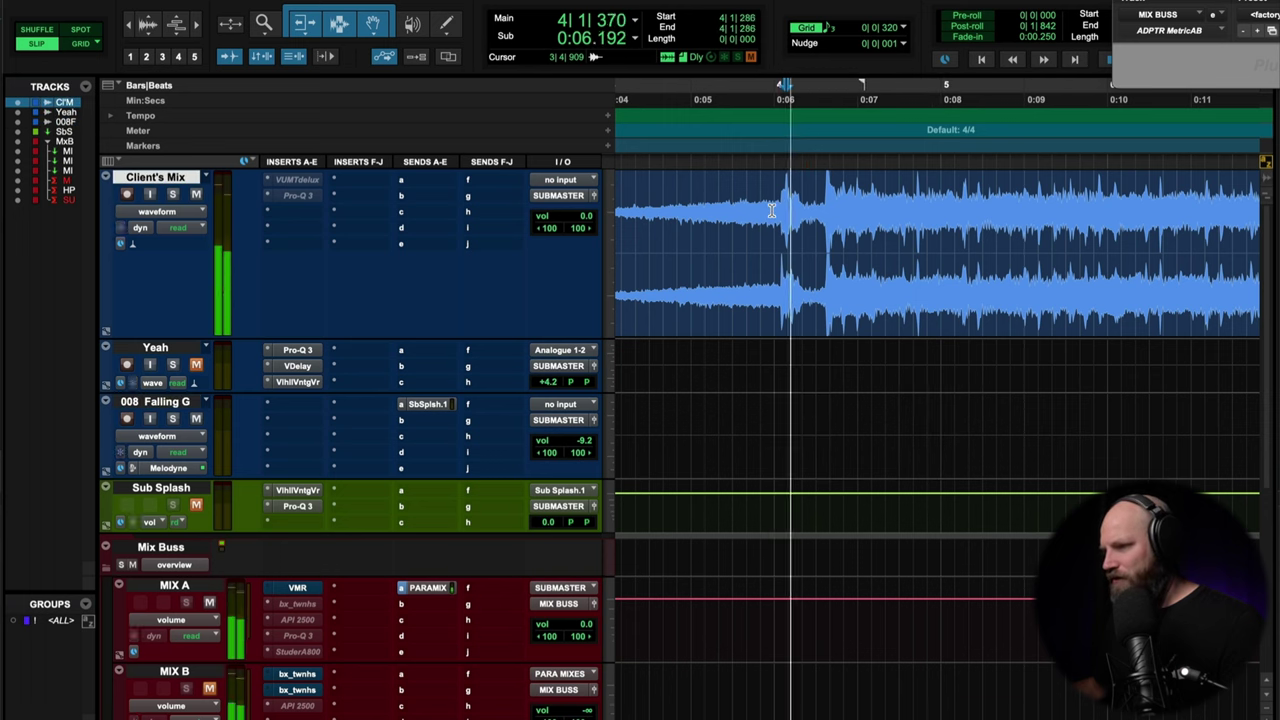
pyautogui.click(785, 210)
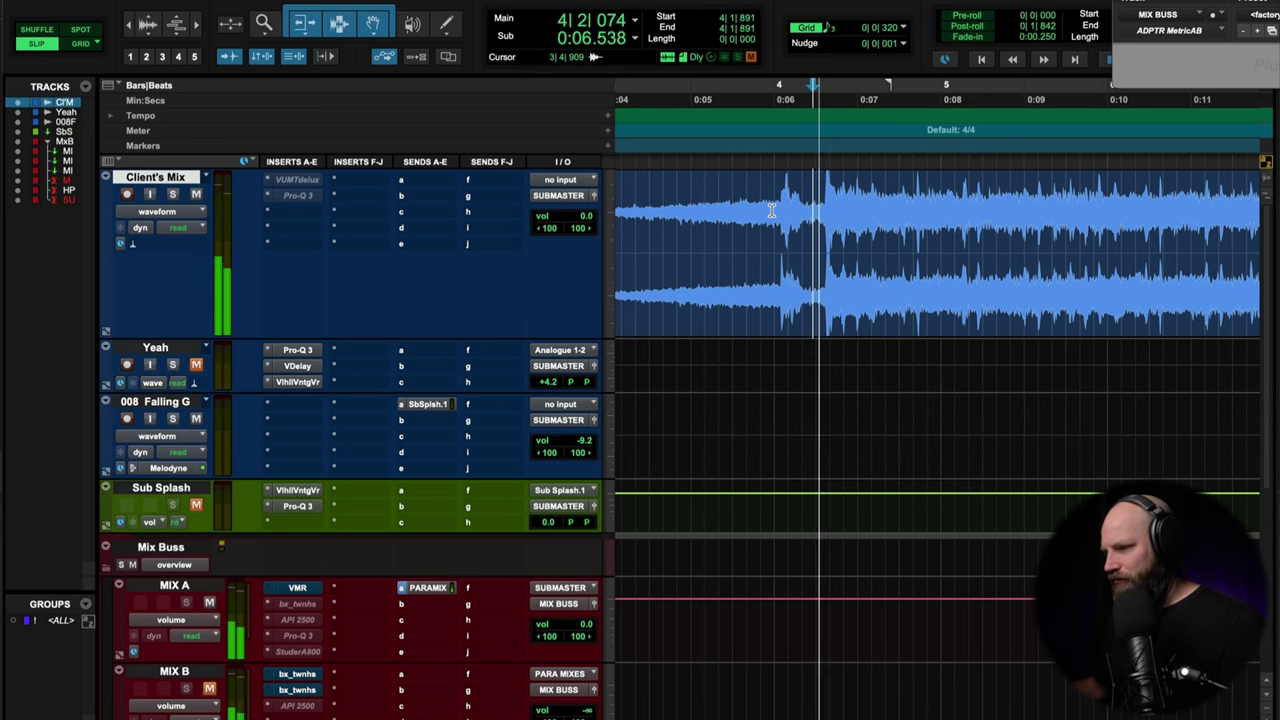
pyautogui.click(796, 209)
pyautogui.scroll(4, 796, 209)
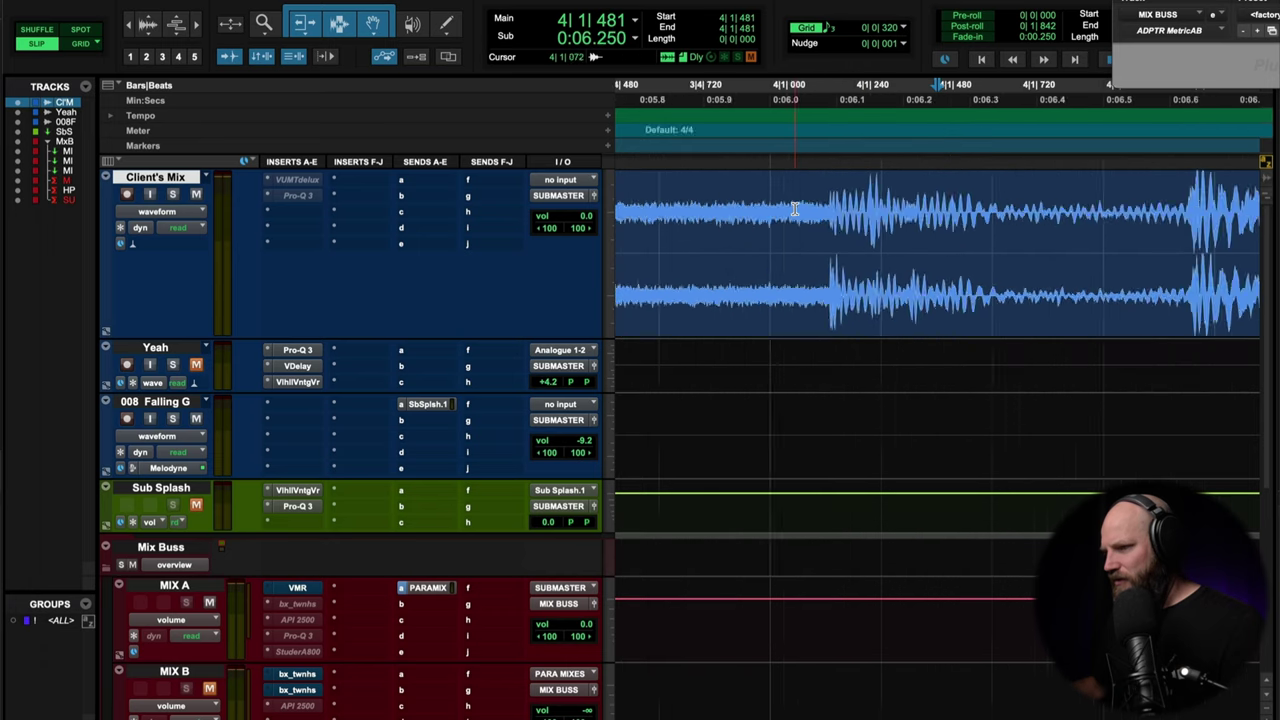
pyautogui.click(890, 216)
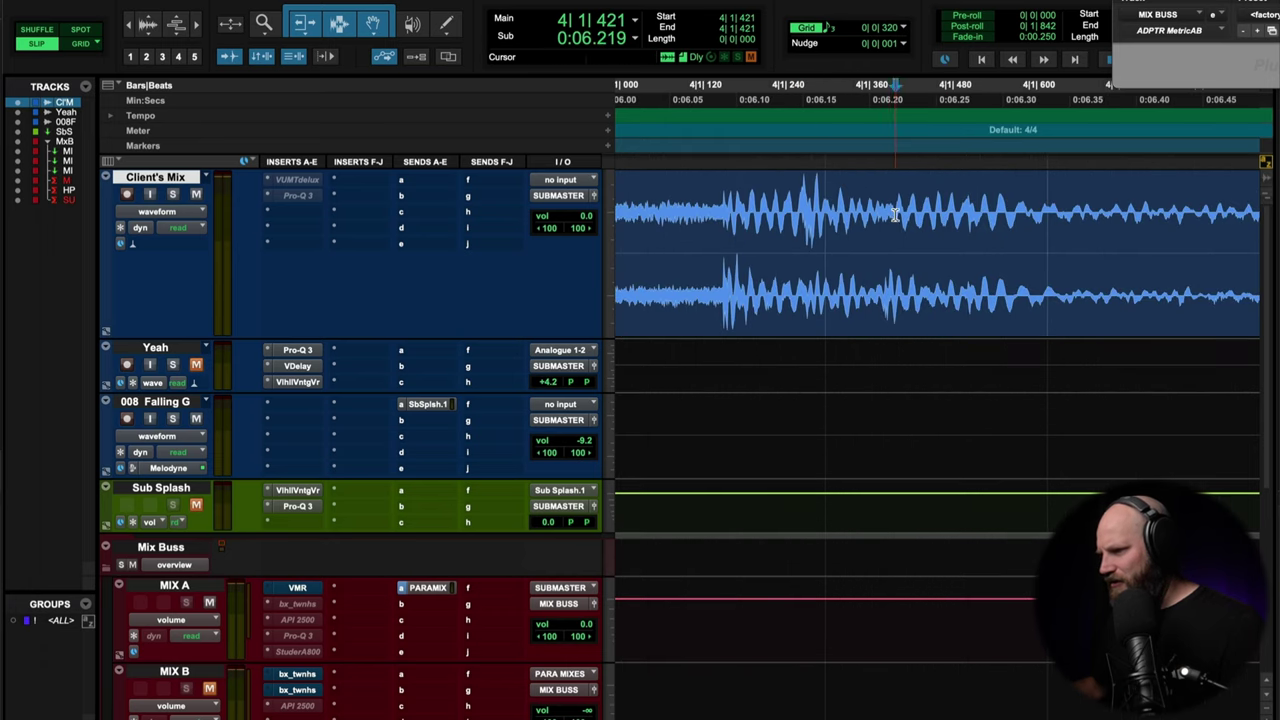
# - Bring the removed clip back onto the 008 Falling G track at 4|1|392 and audition it from bar 3
pyautogui.scroll(-5, 895, 215)
pyautogui.press(';')
pyautogui.press(';')
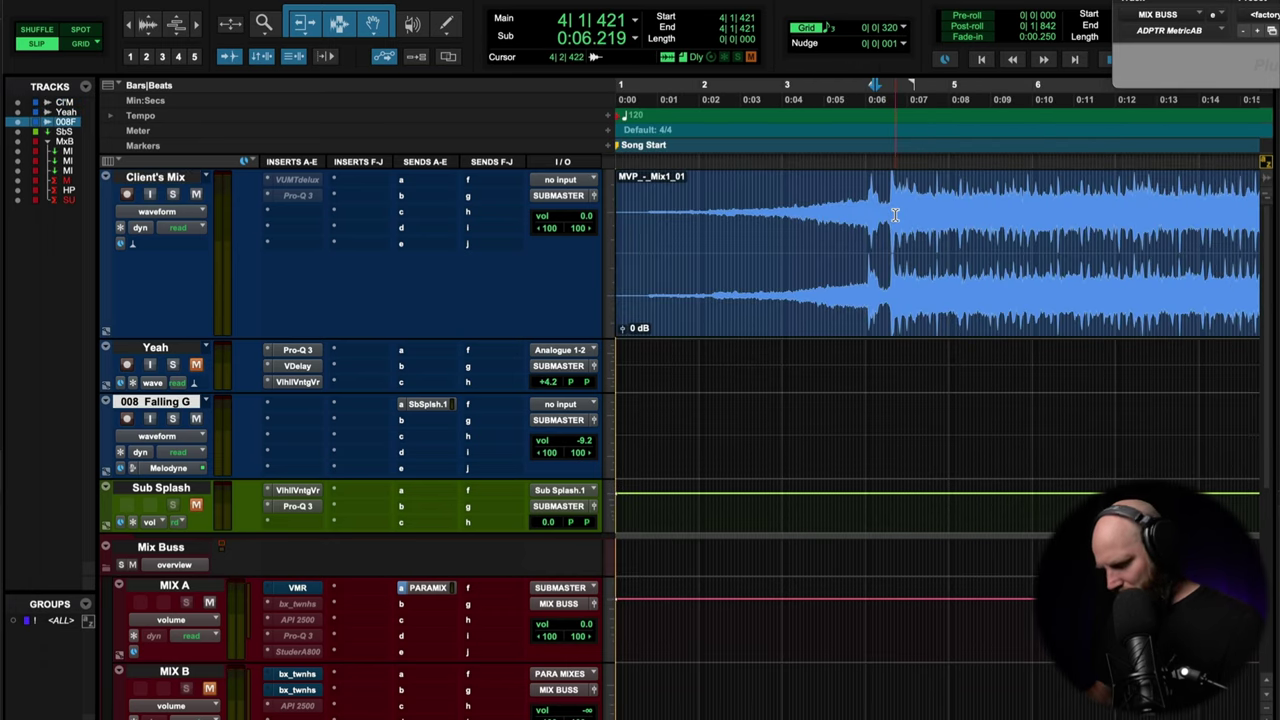
pyautogui.hotkey('ctrl', 'v')
pyautogui.press('ctrl+KP_1')
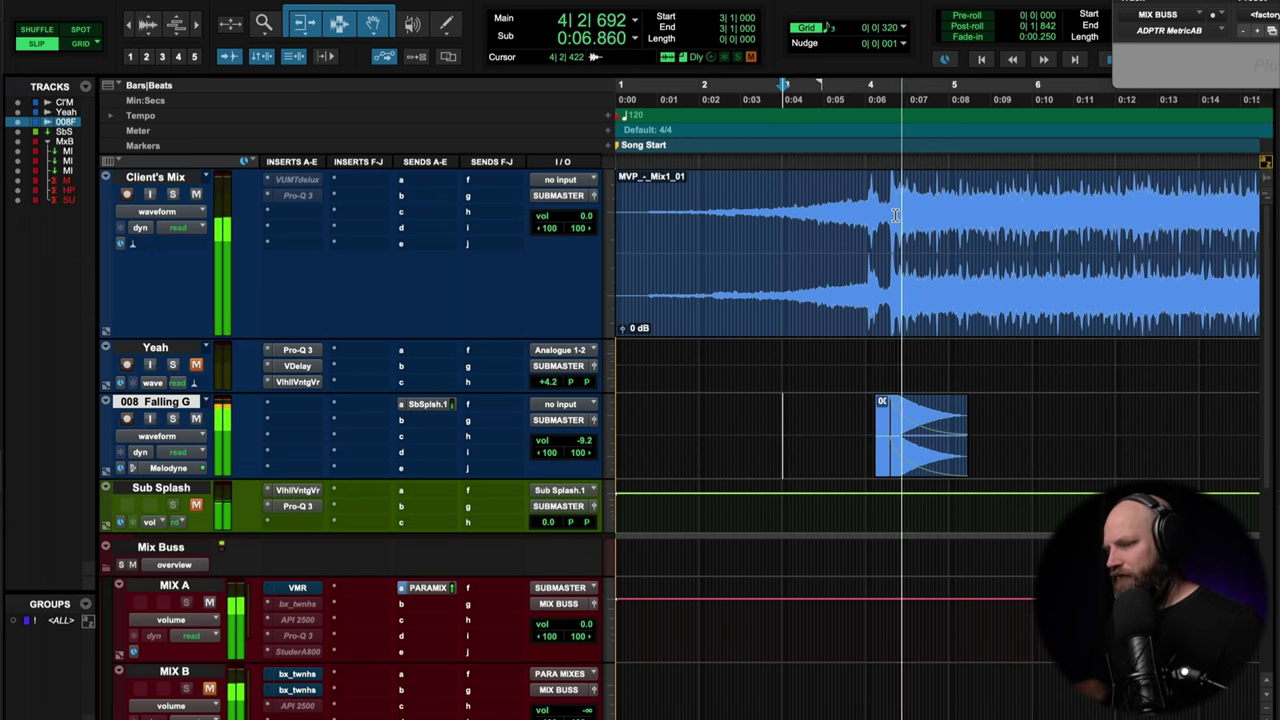
pyautogui.press('space')
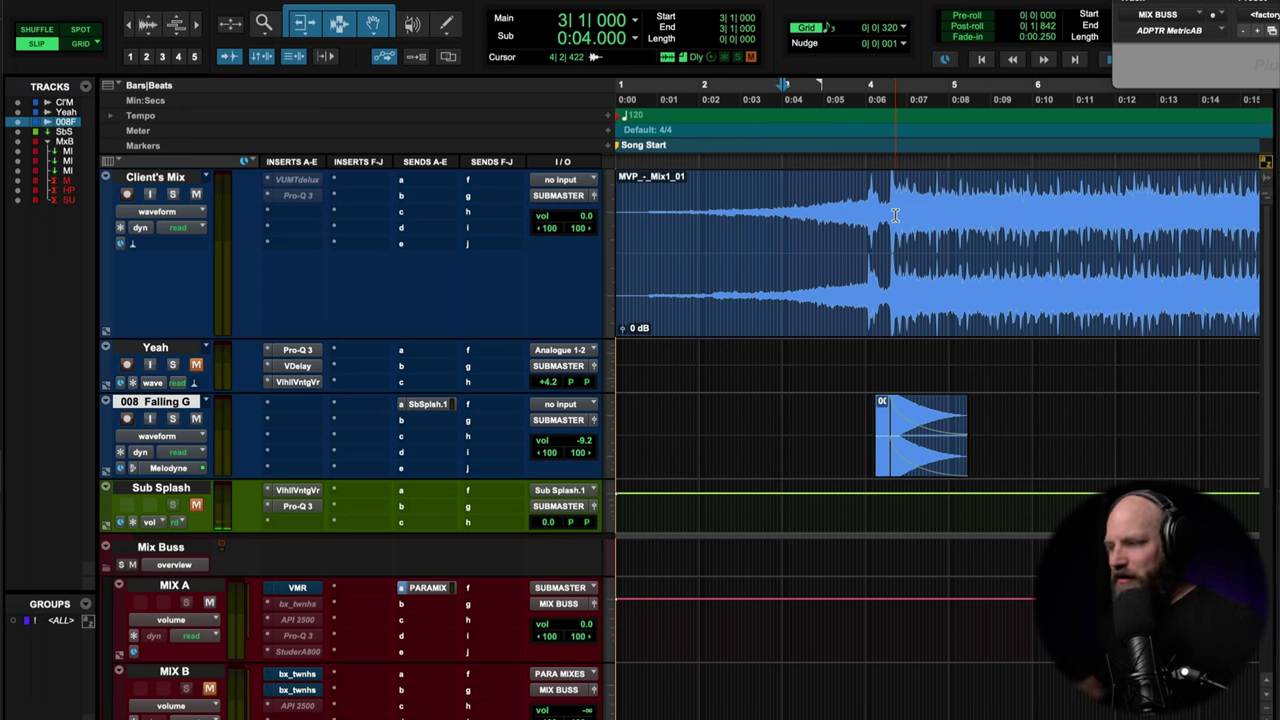
# - Undo the move of the Falling G clip to the earlier hit
pyautogui.click(889, 372)
pyautogui.click(886, 390)
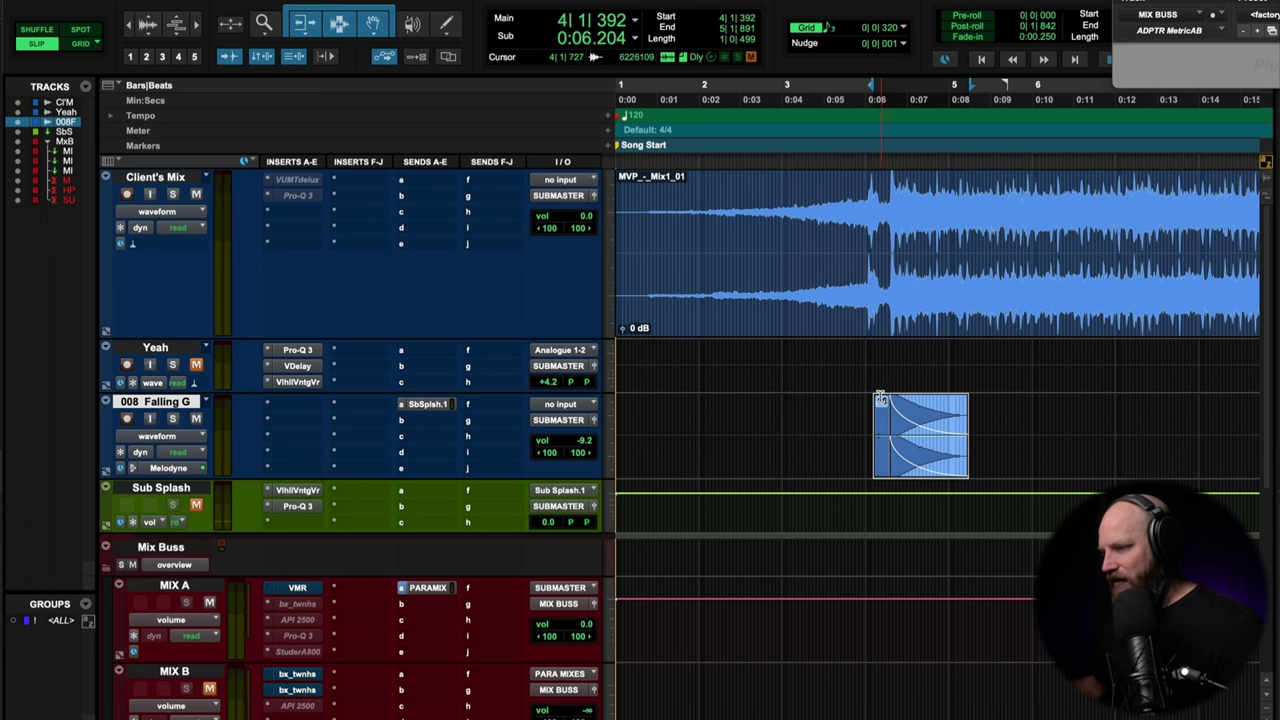
pyautogui.hotkey('ctrl', 'z')
# - Play the intro from 3|4|131 to hear the Falling G clip on the downbeat hit
pyautogui.click(849, 412)
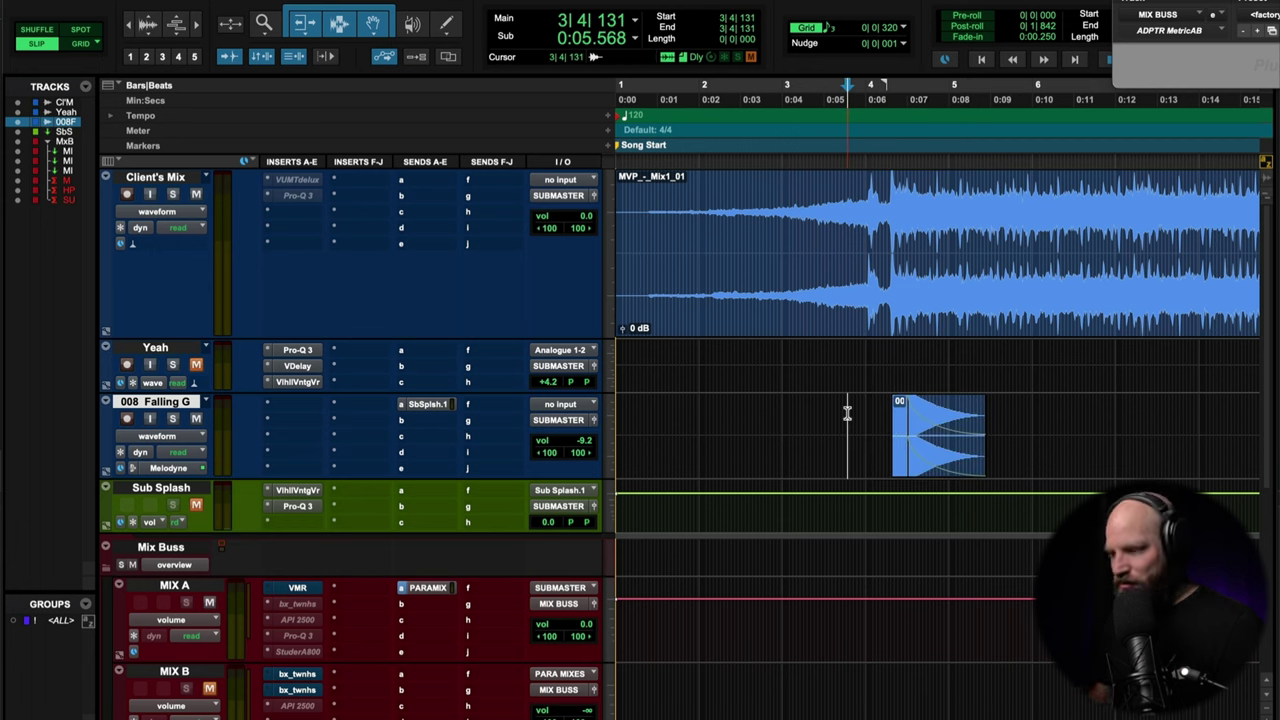
pyautogui.press('space')
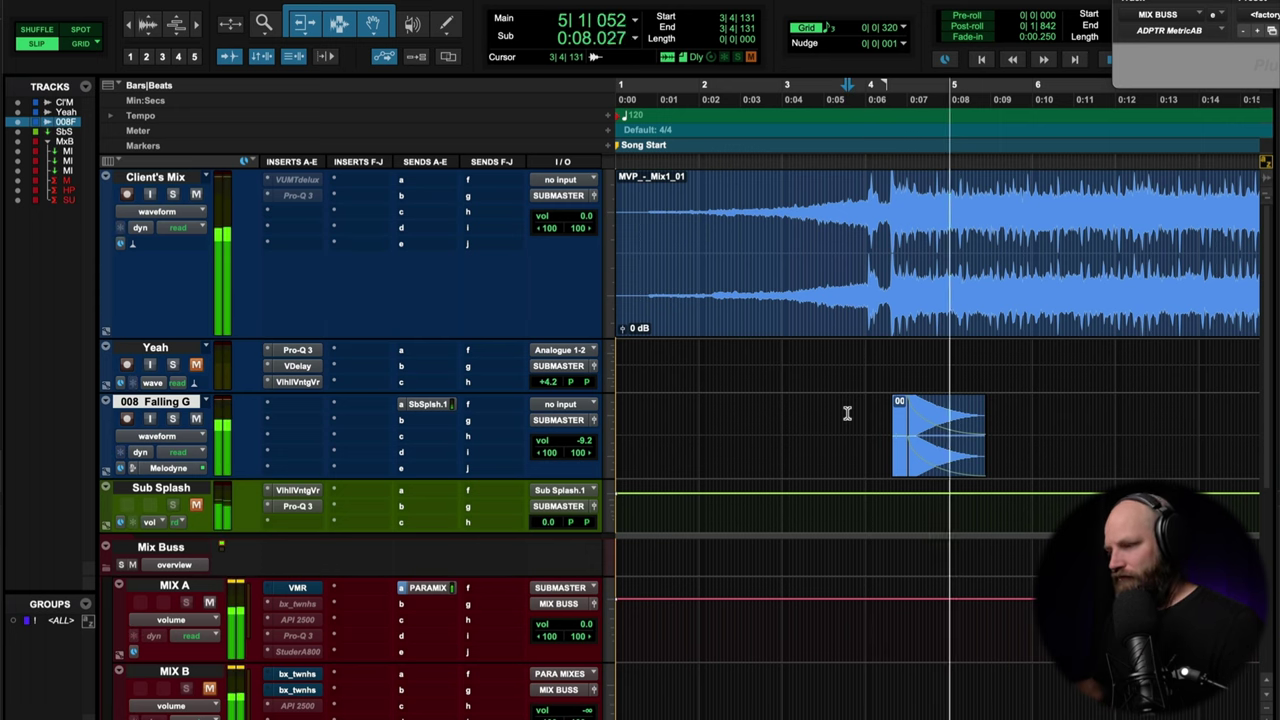
pyautogui.press('space')
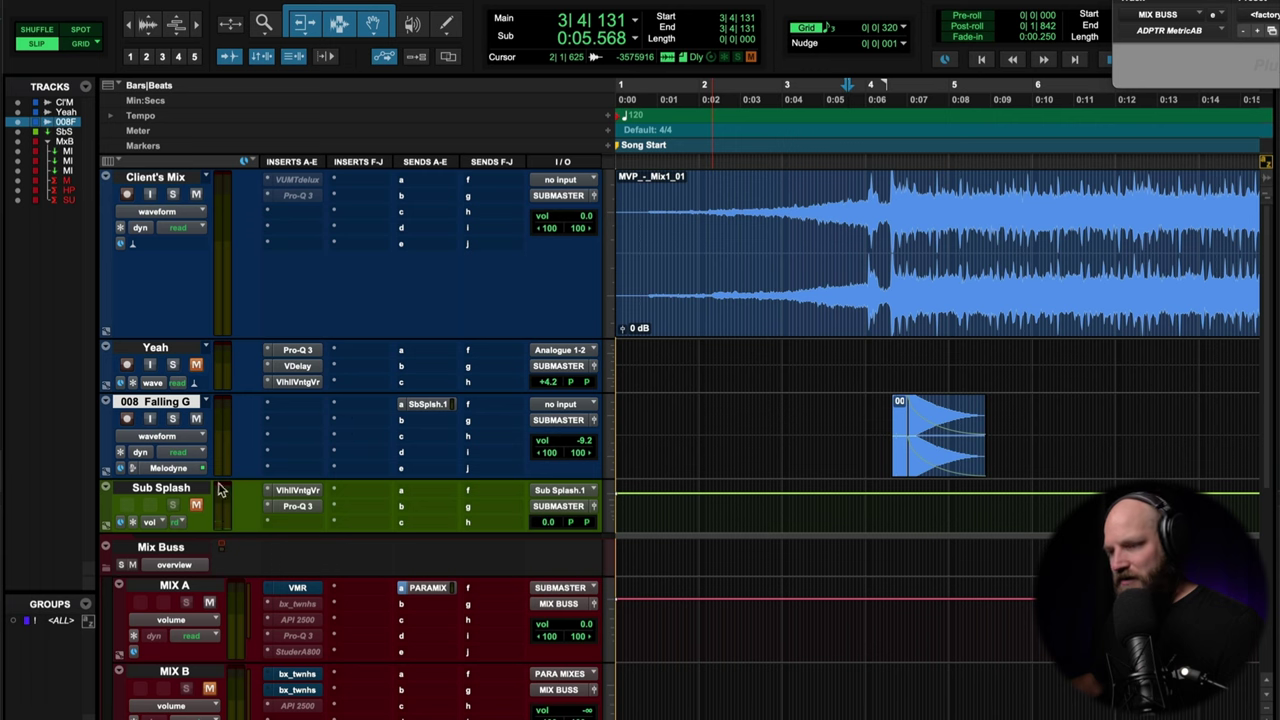
# - Examine the ValhallaVintageVerb reverb settings on the Sub Splash track, then close the plug-in
pyautogui.click(160, 489)
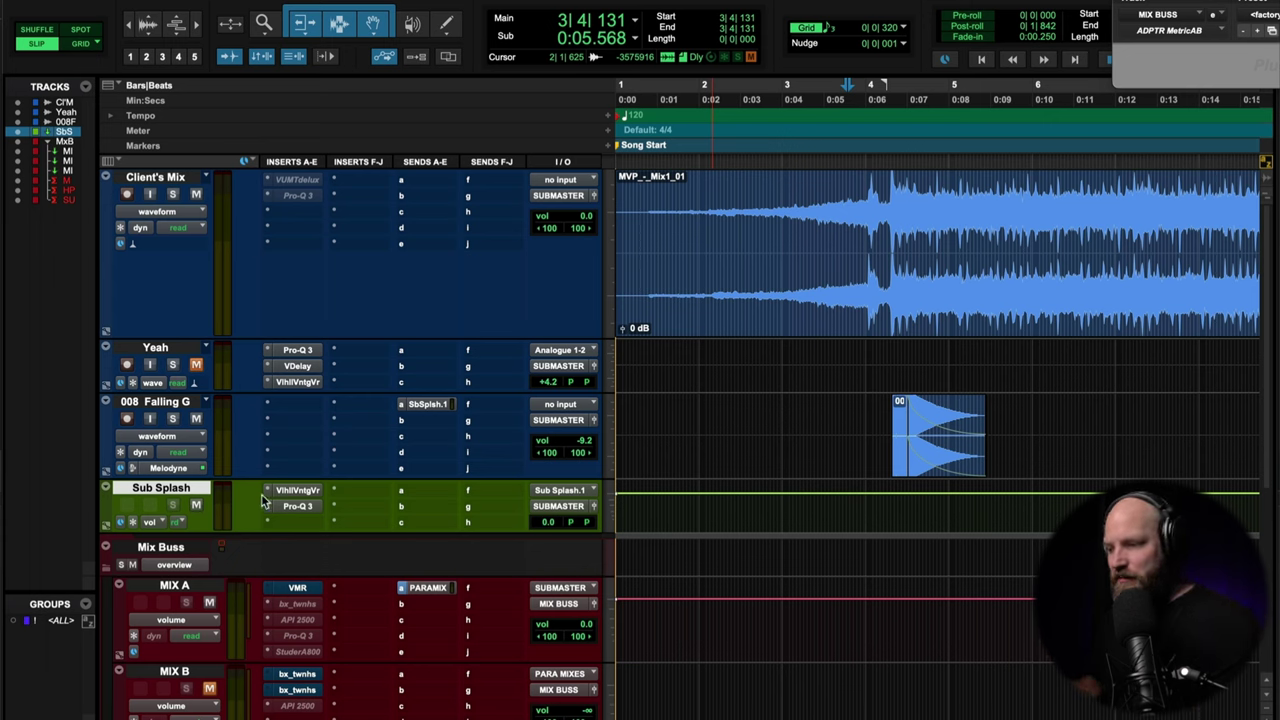
pyautogui.click(292, 491)
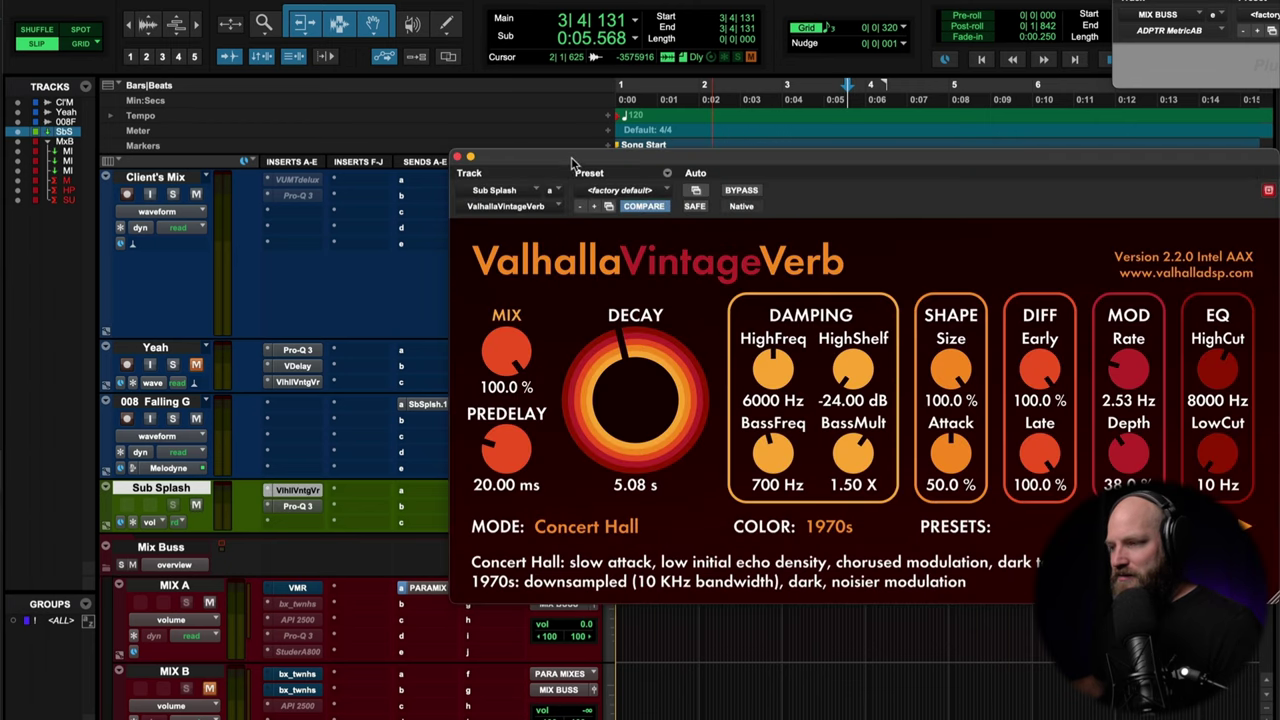
pyautogui.moveTo(573, 162); pyautogui.dragTo(463, 104)
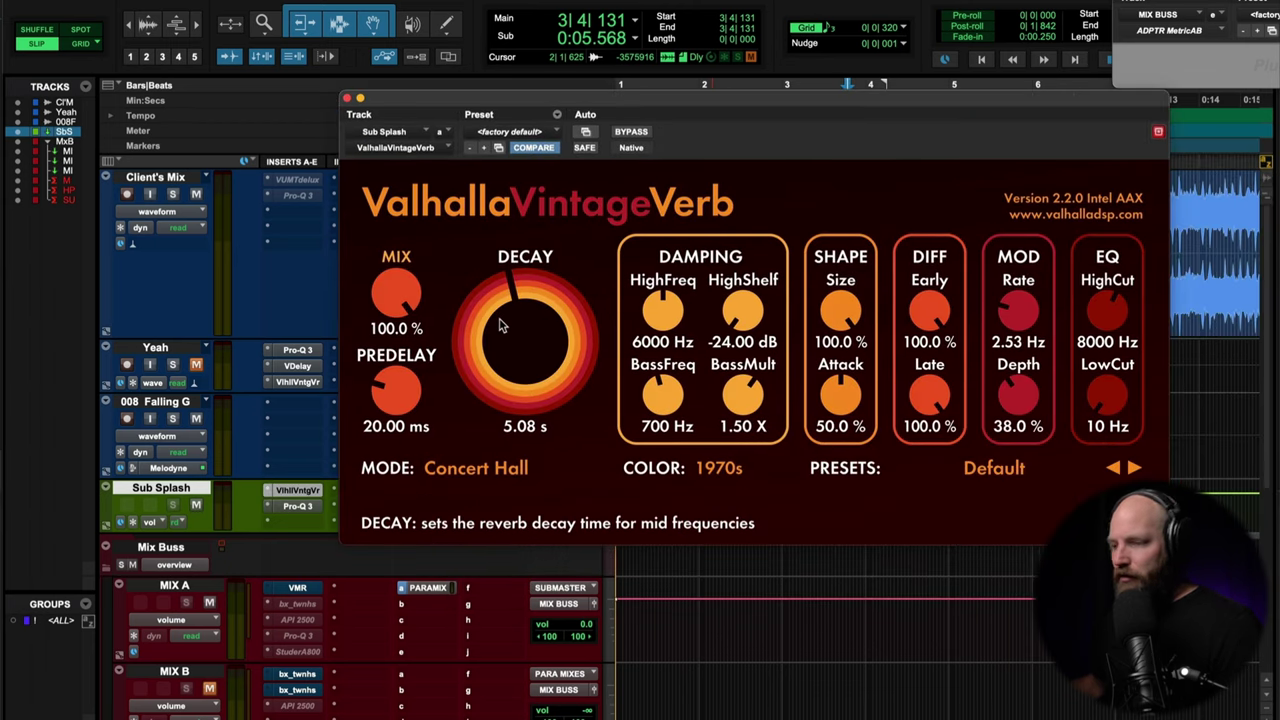
pyautogui.click(347, 99)
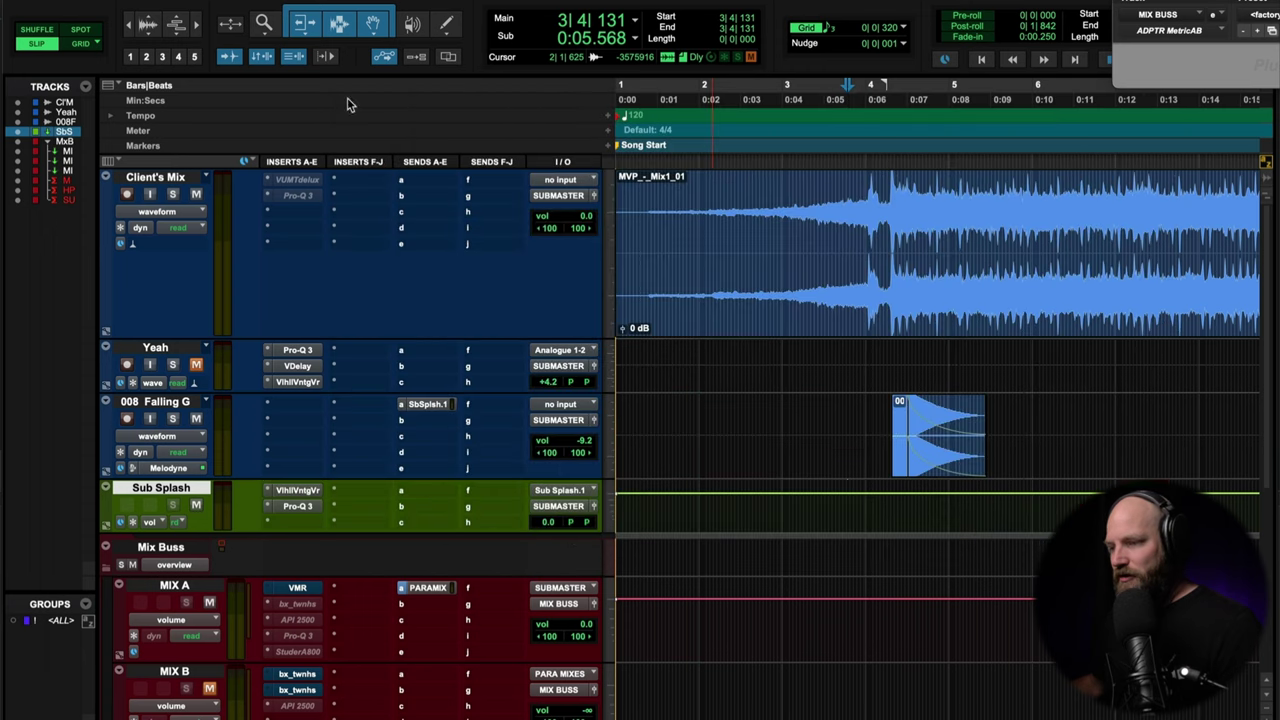
# - In the Sub Splash Pro-Q 3, try a bell boost around 38 Hz and a bell cut of about 5.2 dB at 80 Hz
pyautogui.click(309, 509)
pyautogui.moveTo(635, 380)
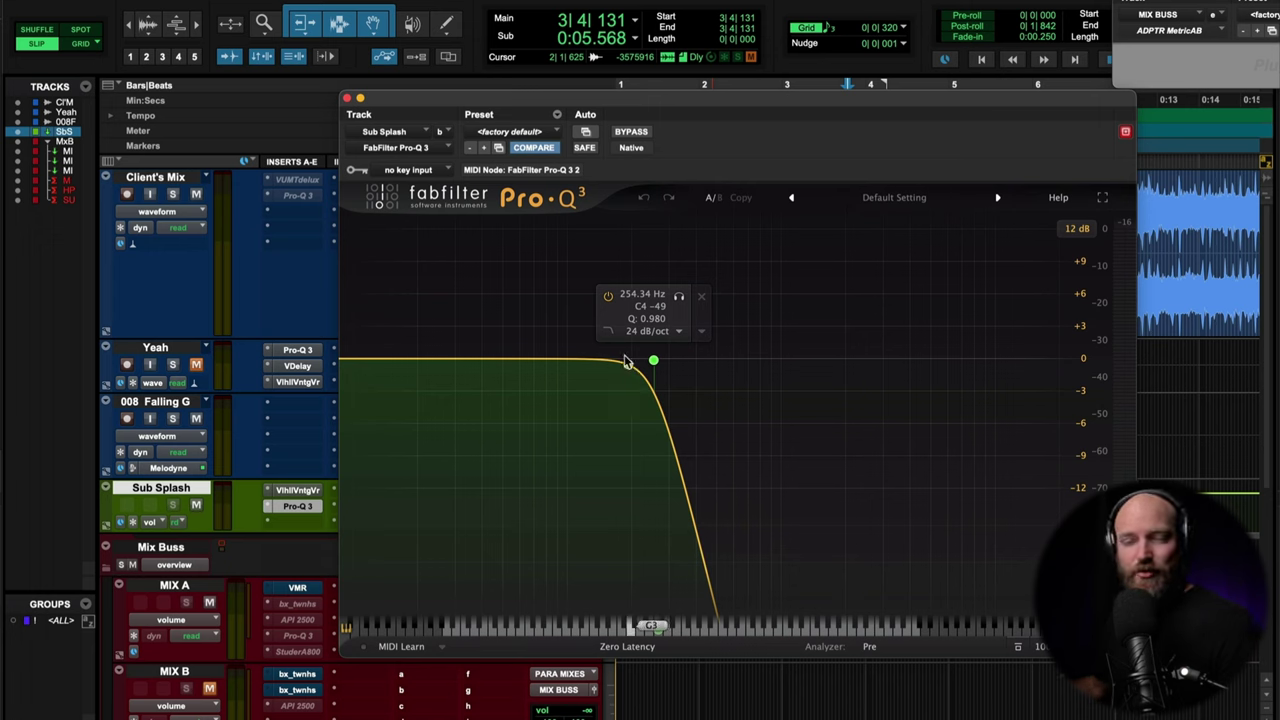
pyautogui.moveTo(516, 362); pyautogui.dragTo(477, 331)
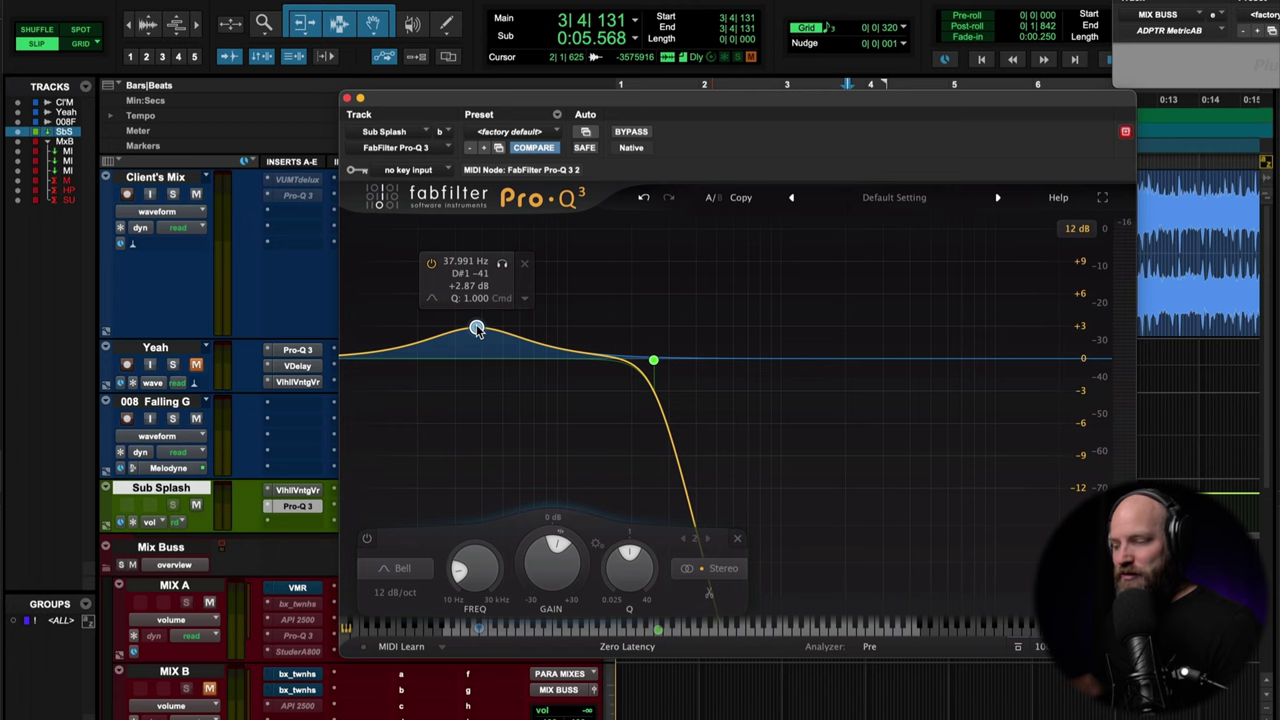
pyautogui.rightClick(477, 330)
pyautogui.press('Escape')
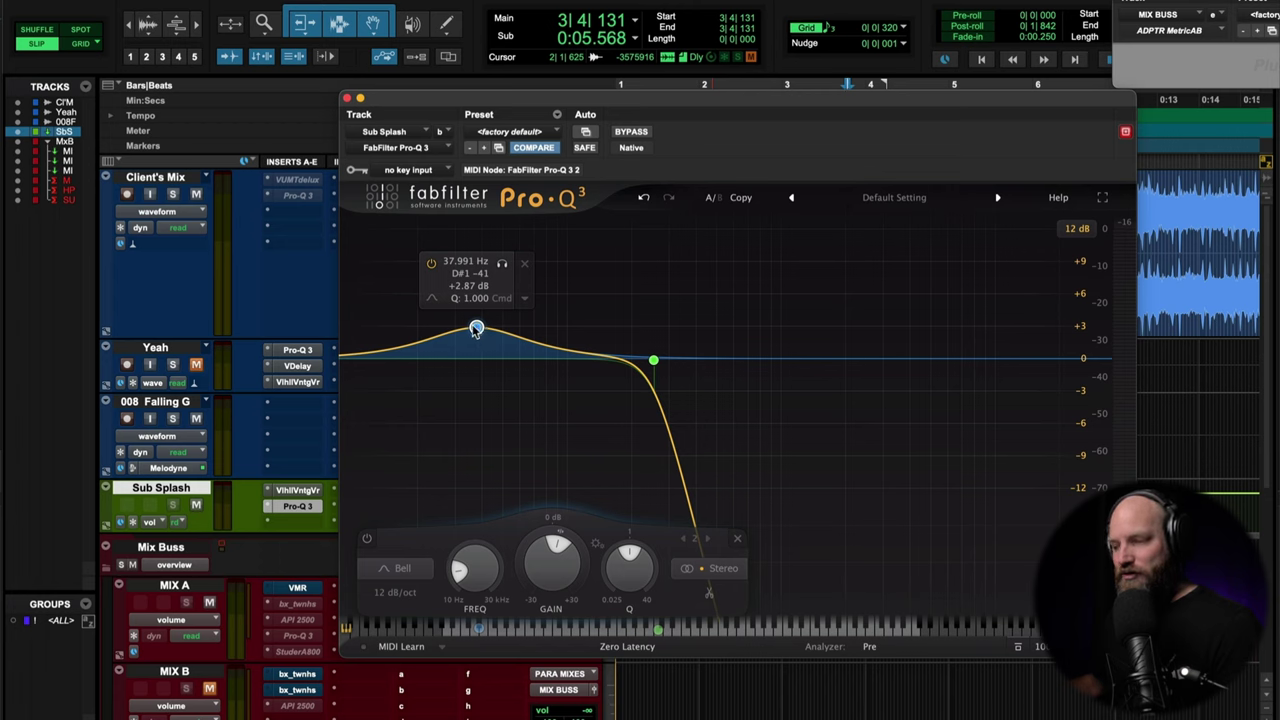
pyautogui.moveTo(477, 328)
pyautogui.mouseDown()
pyautogui.moveTo(537, 314)
pyautogui.moveTo(484, 304)
pyautogui.mouseUp()
pyautogui.moveTo(537, 372); pyautogui.dragTo(546, 414)
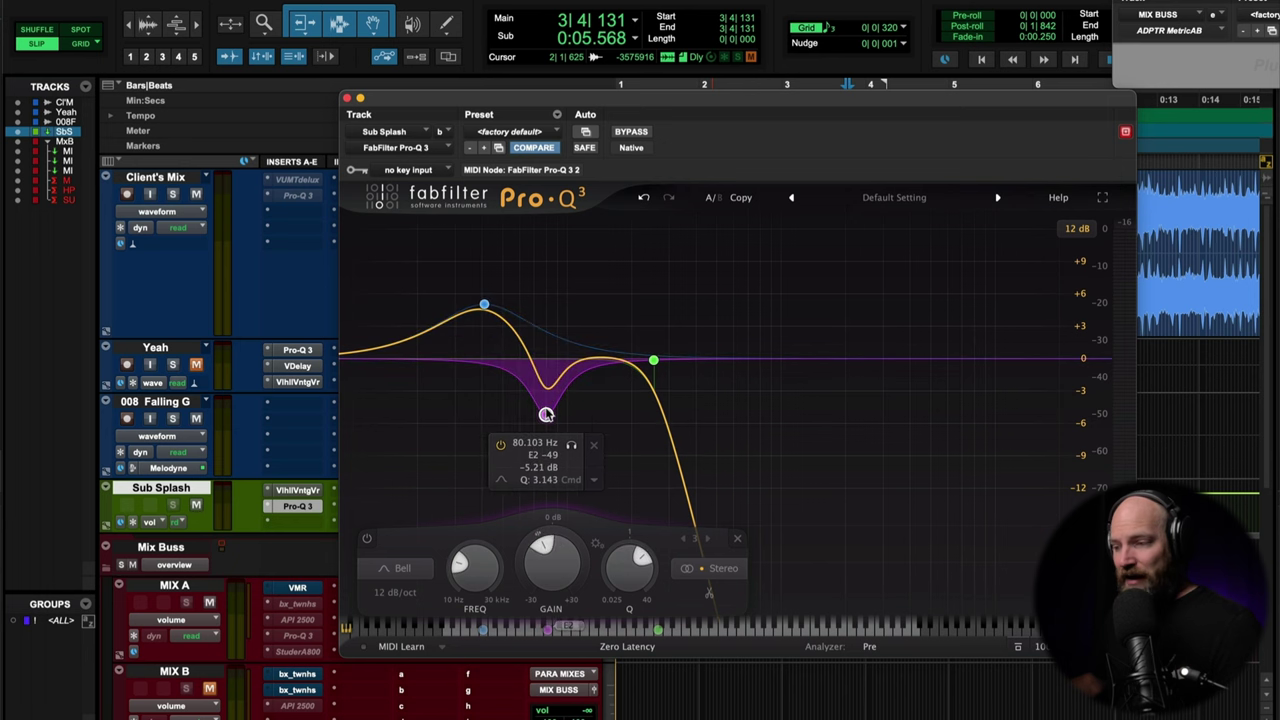
# - Delete the 80 Hz cut and the low bell boost from the Sub Splash EQ, keeping the high cut, and close the plug-in
pyautogui.rightClick(546, 416)
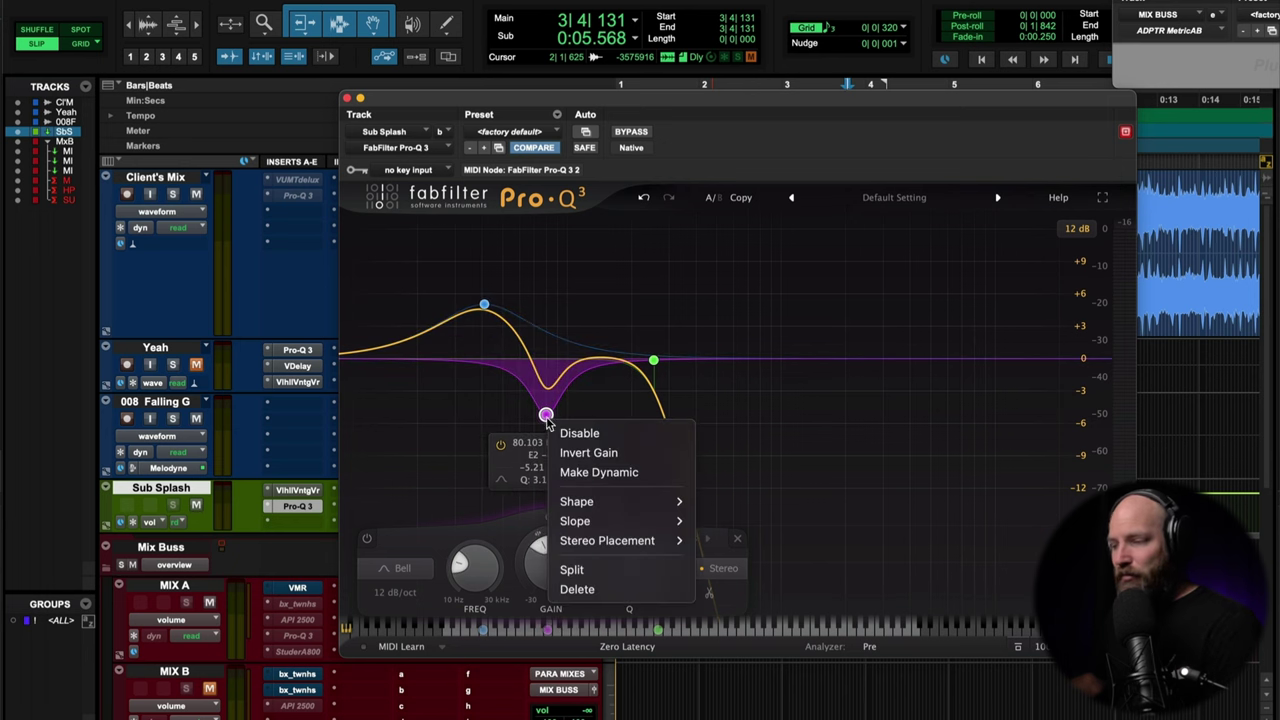
pyautogui.click(597, 592)
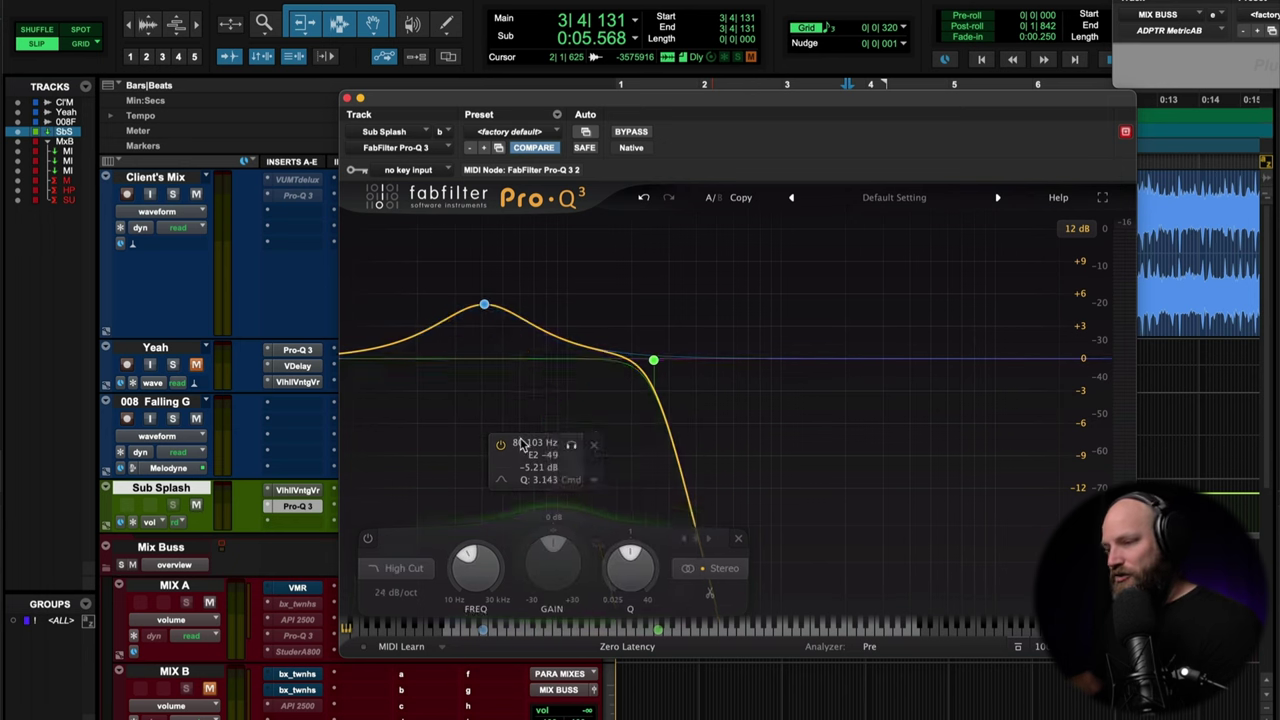
pyautogui.rightClick(484, 308)
pyautogui.click(551, 480)
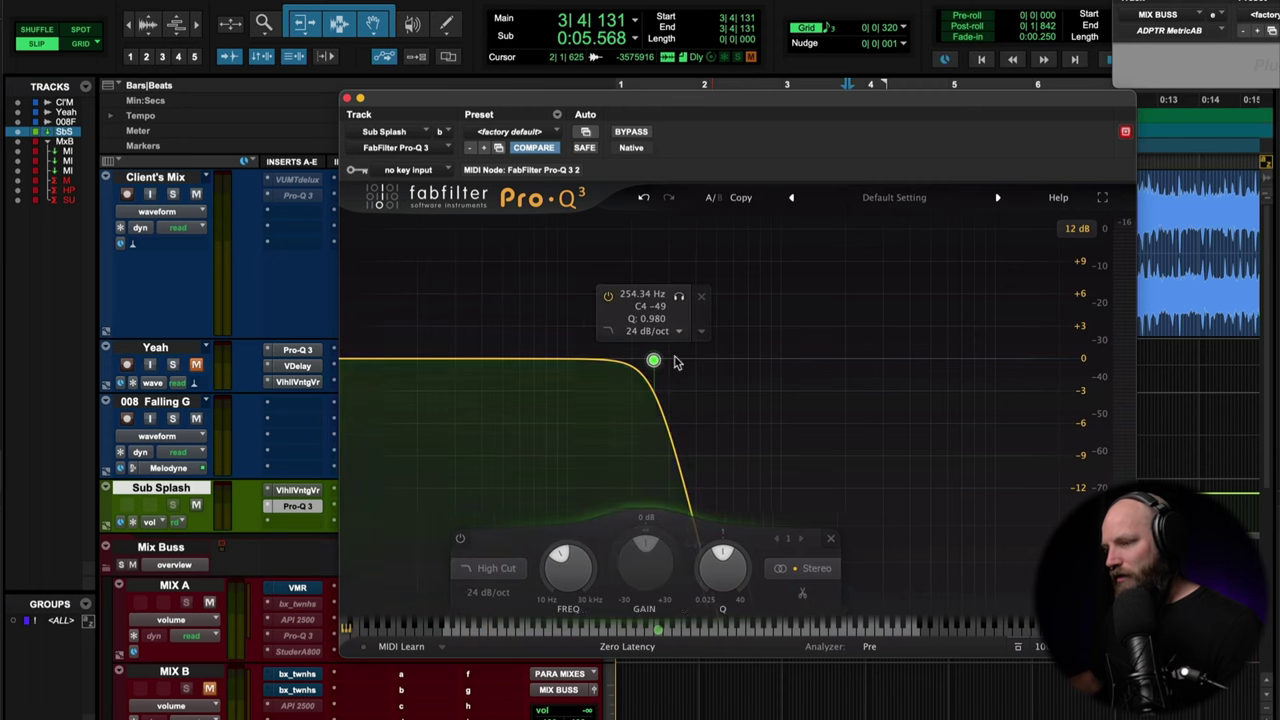
pyautogui.click(346, 99)
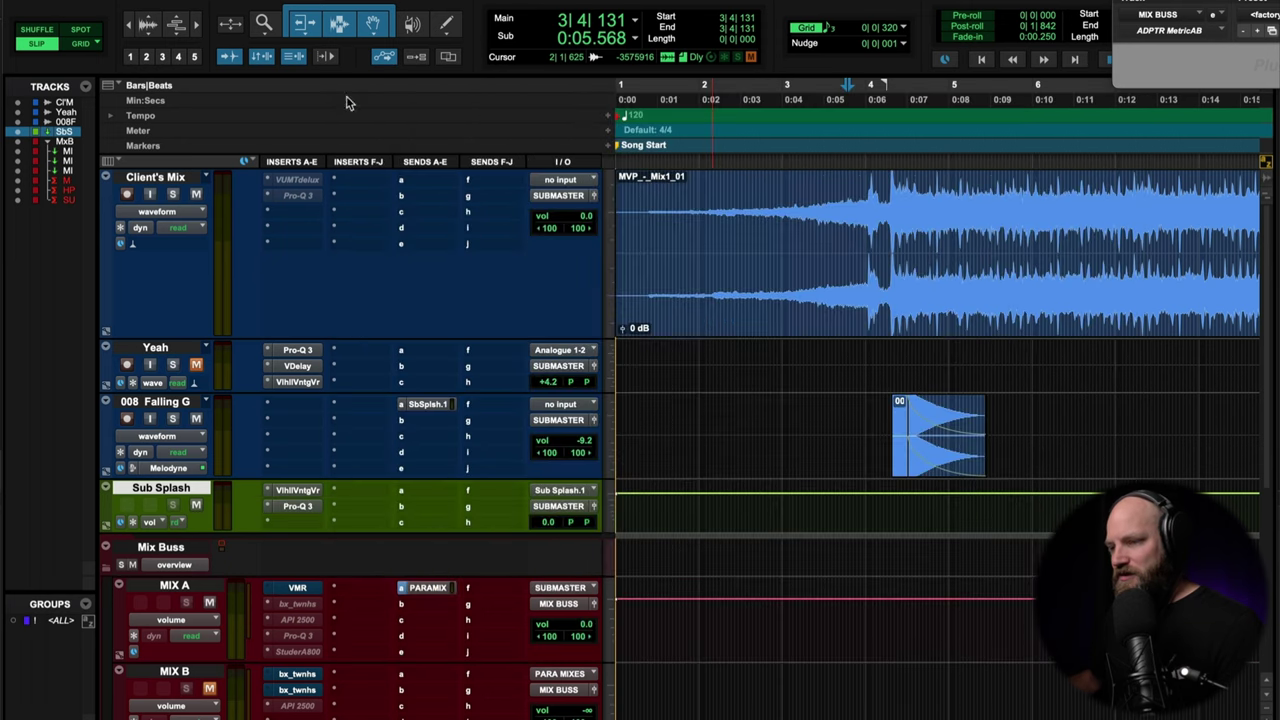
# - Solo the 008 Falling G track and play from 4|2|252 to audition the drop with its Sub Splash reverb
pyautogui.click(720, 420)
pyautogui.hotkey('shift', 's')
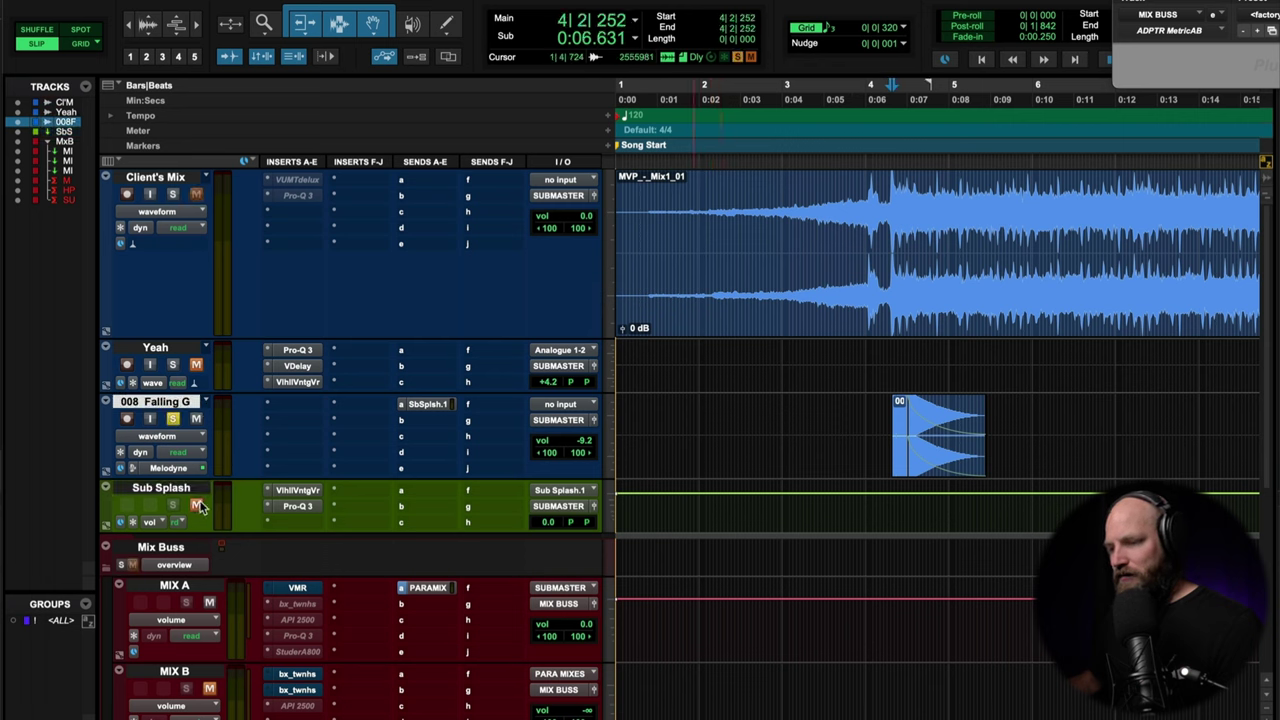
pyautogui.press('space')
pyautogui.press('space')
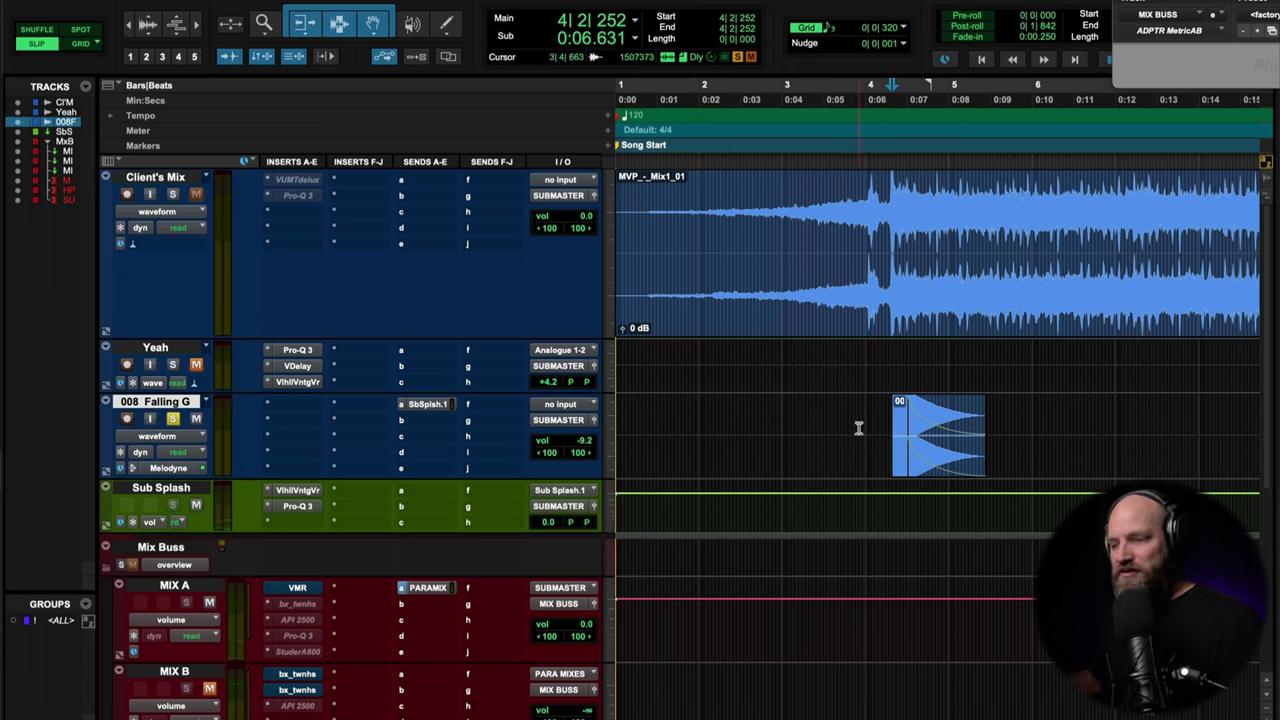
pyautogui.press('space')
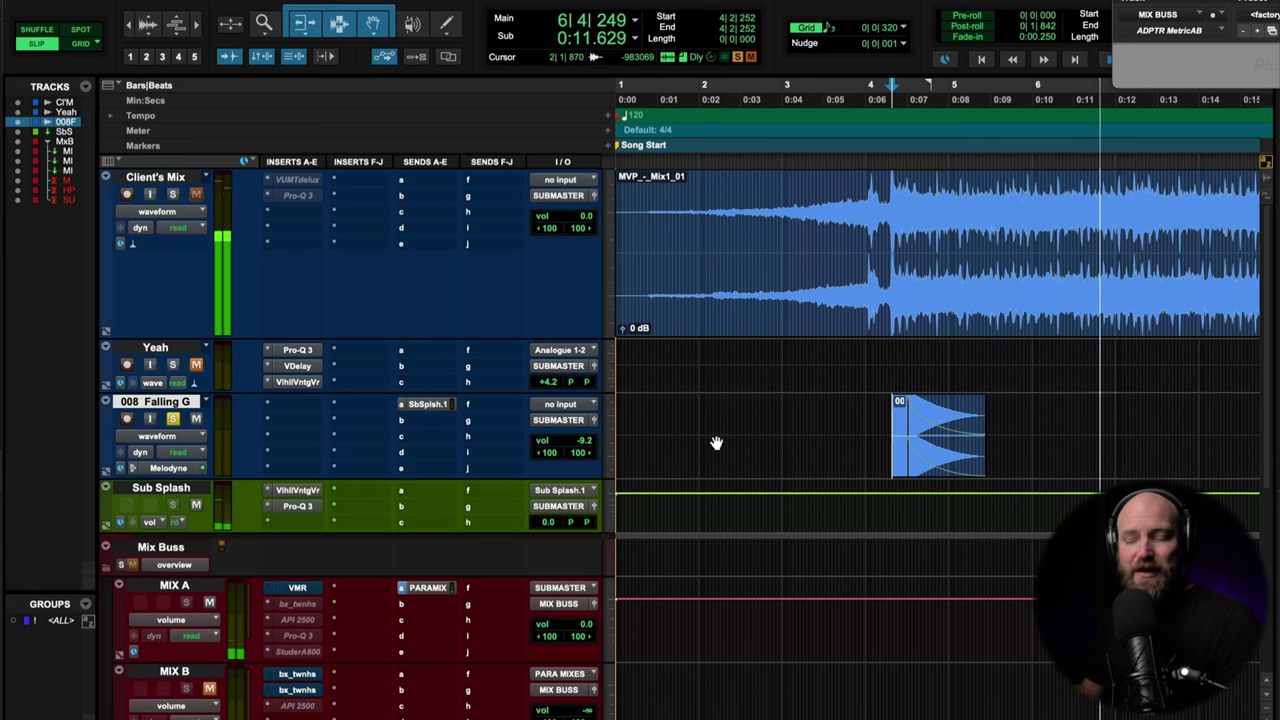
pyautogui.press('space')
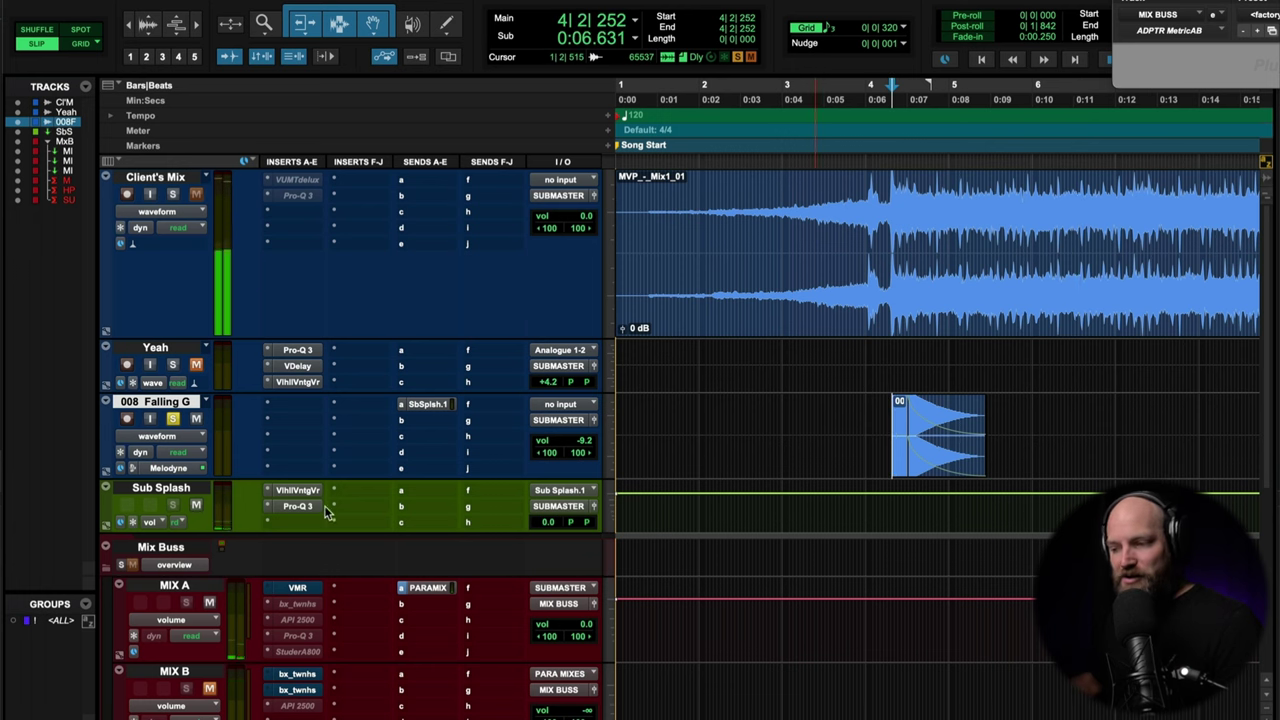
# - In the Sub Splash Pro-Q 3, raise the high cut to about 548 Hz while auditioning the falling drop
pyautogui.click(312, 510)
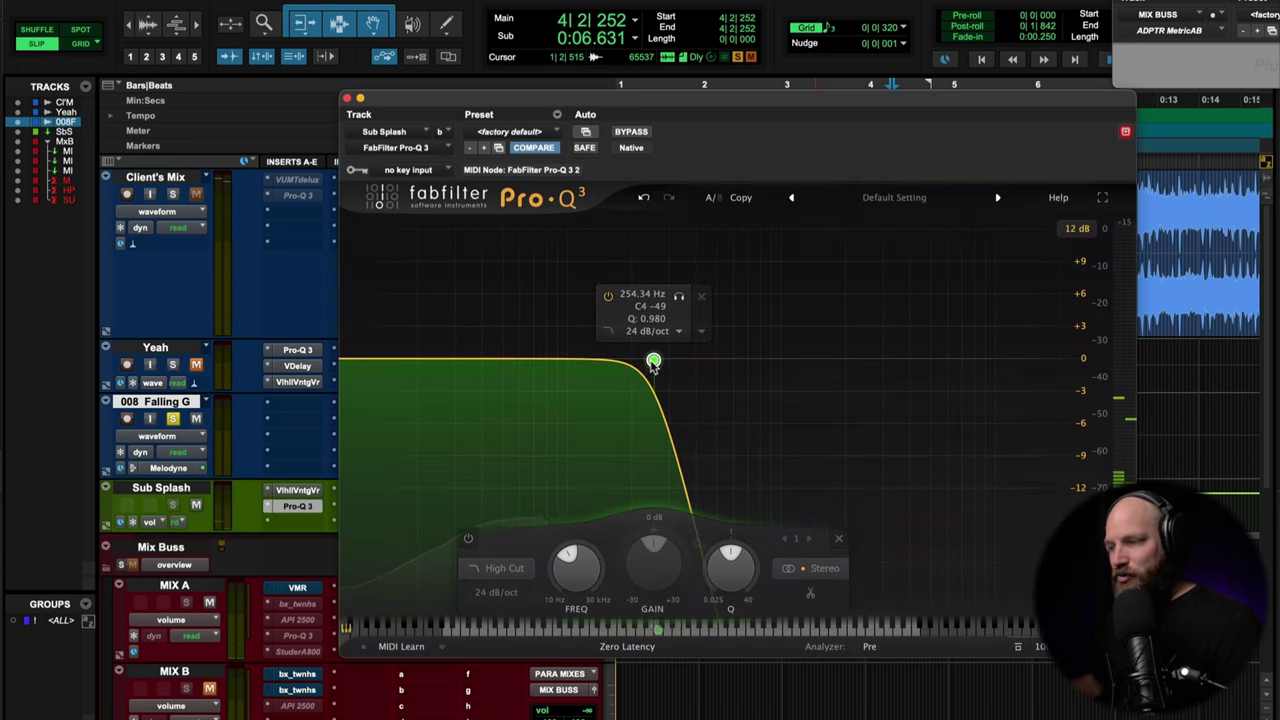
pyautogui.moveTo(651, 362); pyautogui.dragTo(724, 366)
pyautogui.press('space')
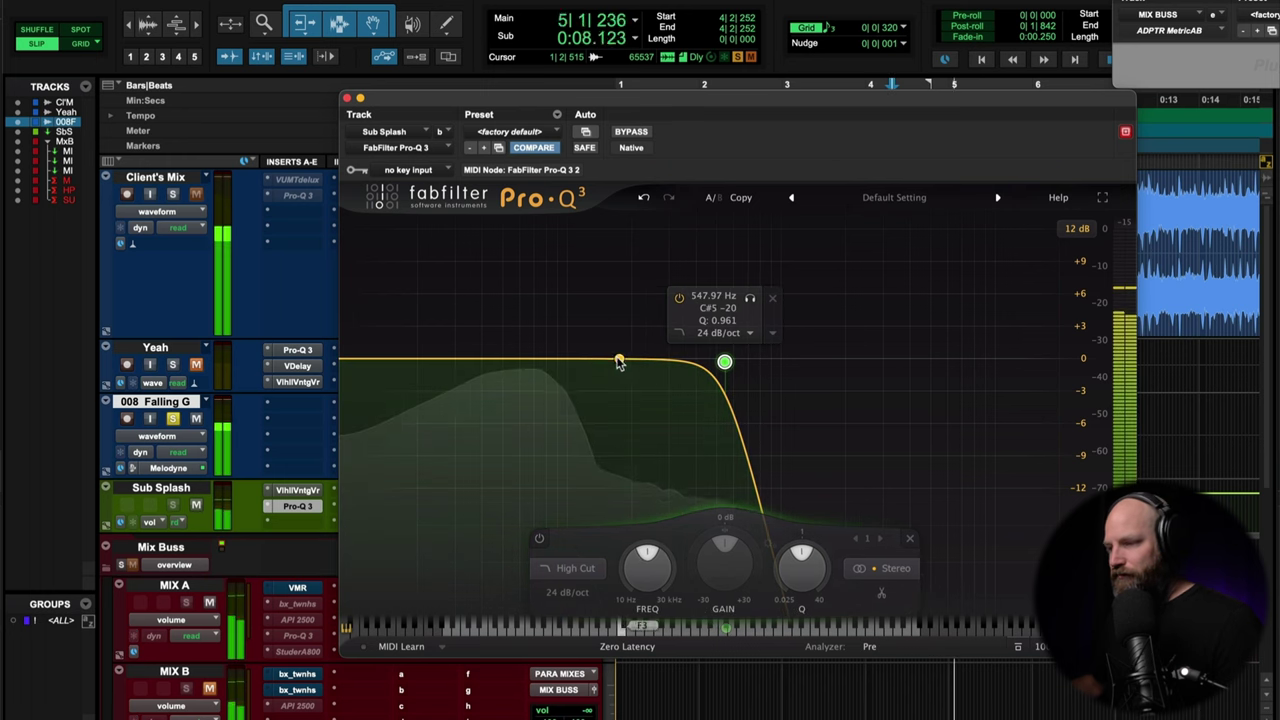
pyautogui.press('space')
# - Try a wide bell boost of about 4.9 dB at 446 Hz in the Sub Splash EQ while the drop plays
pyautogui.moveTo(595, 363); pyautogui.dragTo(712, 244)
pyautogui.scroll(3, 713, 245)
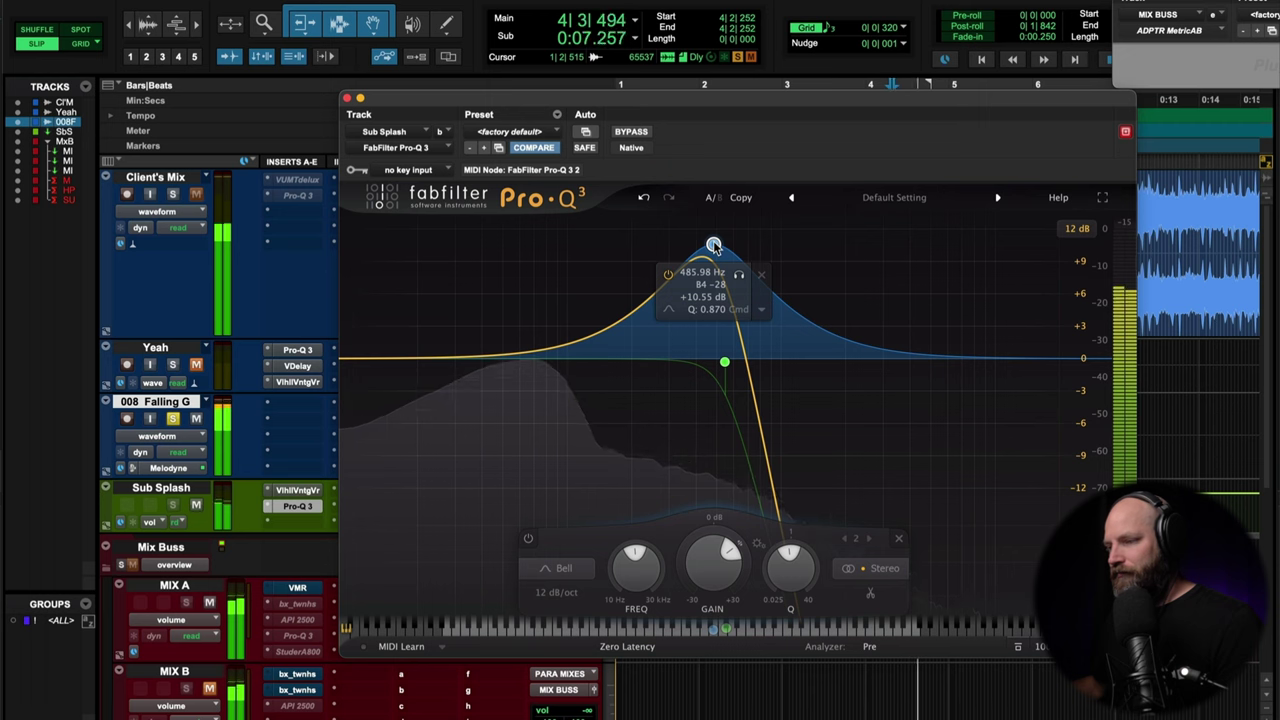
pyautogui.moveTo(713, 245); pyautogui.dragTo(706, 305)
pyautogui.press('space')
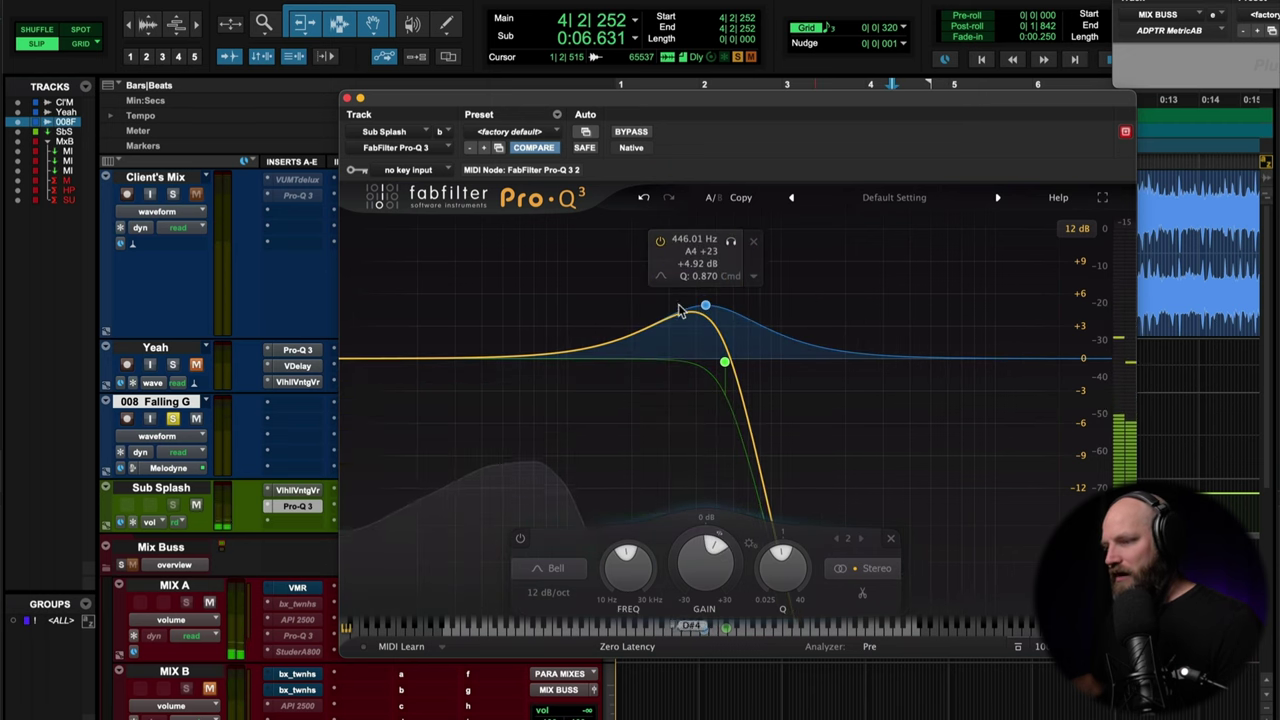
# - Delete the bell boost, set the high cut to about 368 Hz, and close the Sub Splash EQ
pyautogui.rightClick(706, 305)
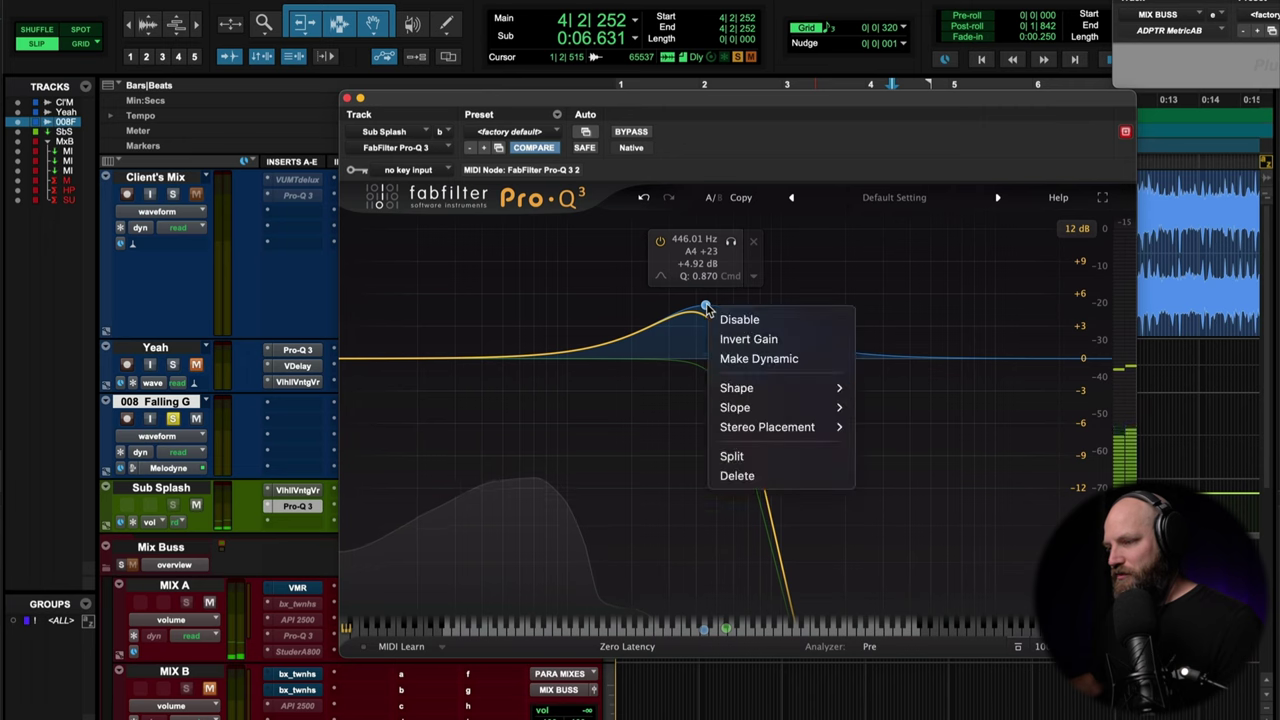
pyautogui.click(737, 475)
pyautogui.moveTo(724, 360); pyautogui.dragTo(687, 360)
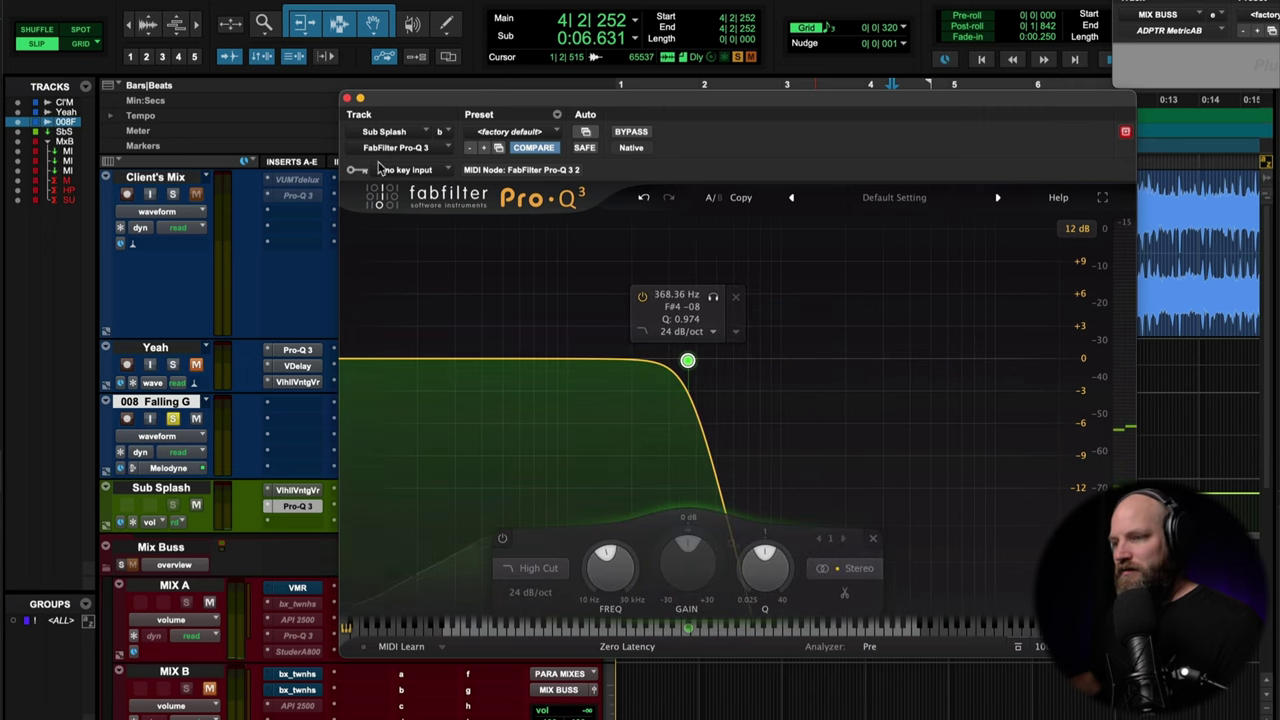
pyautogui.click(347, 99)
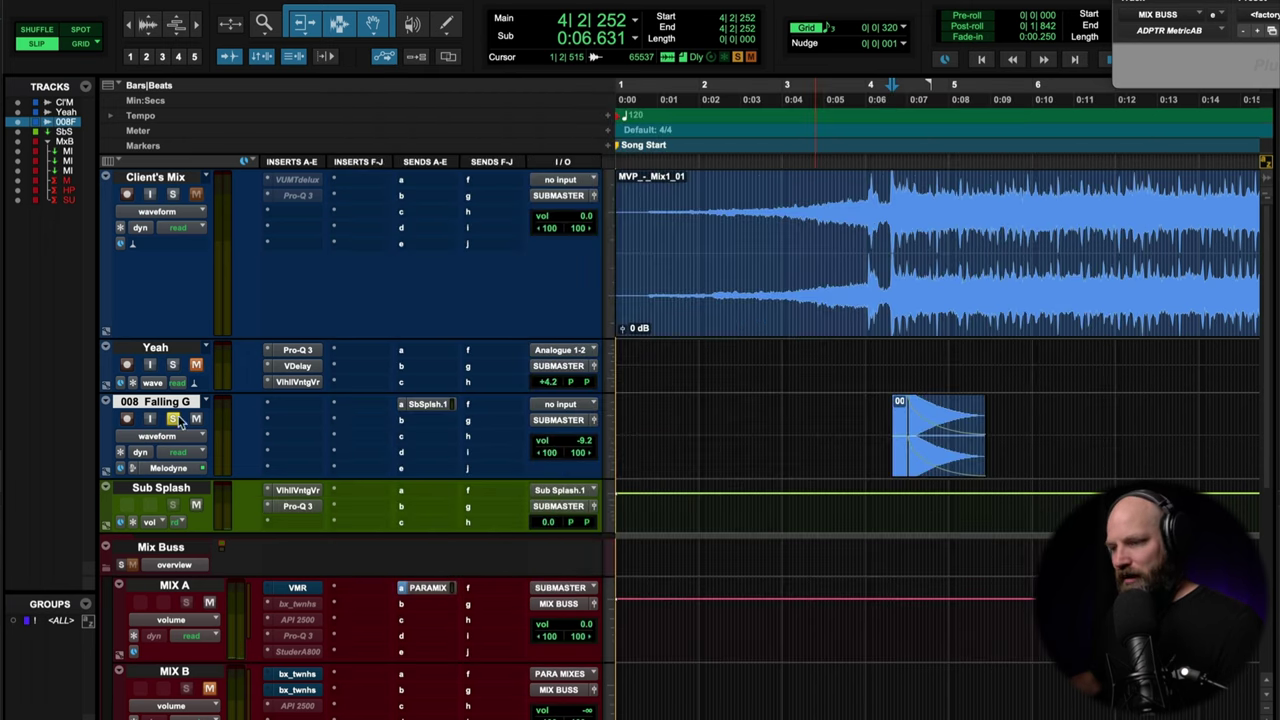
# - Unsolo 008 Falling G, lower it to -11.8 dB, and compare the hit from 3|3|148 with the drop and Sub Splash muted and unmuted
pyautogui.moveTo(577, 450); pyautogui.dragTo(572, 449)
pyautogui.click(827, 425)
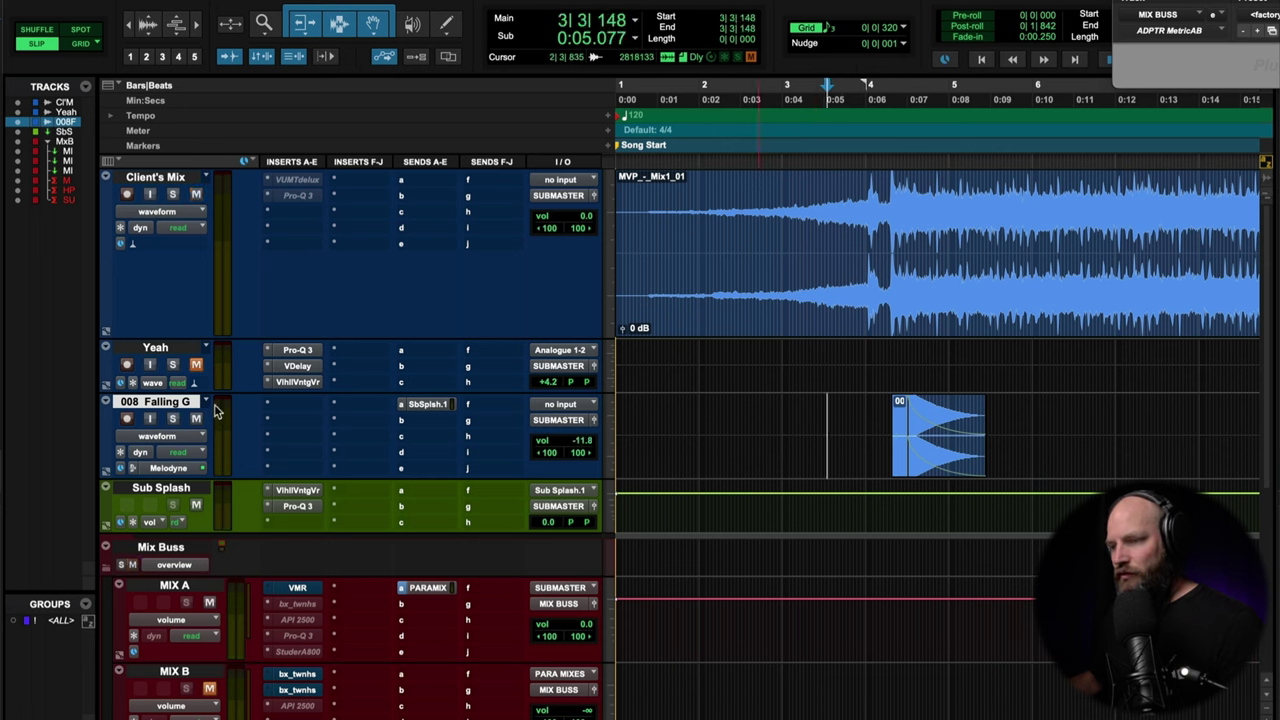
pyautogui.click(197, 505)
pyautogui.press('space')
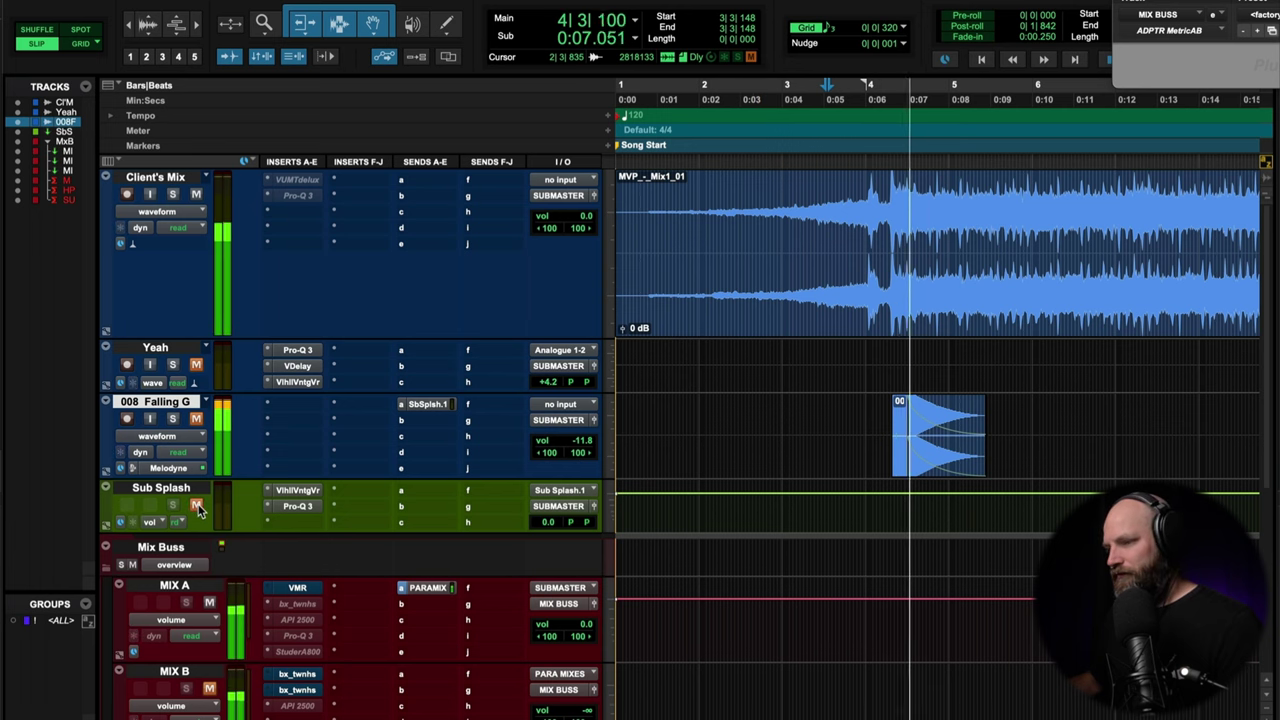
pyautogui.press('space')
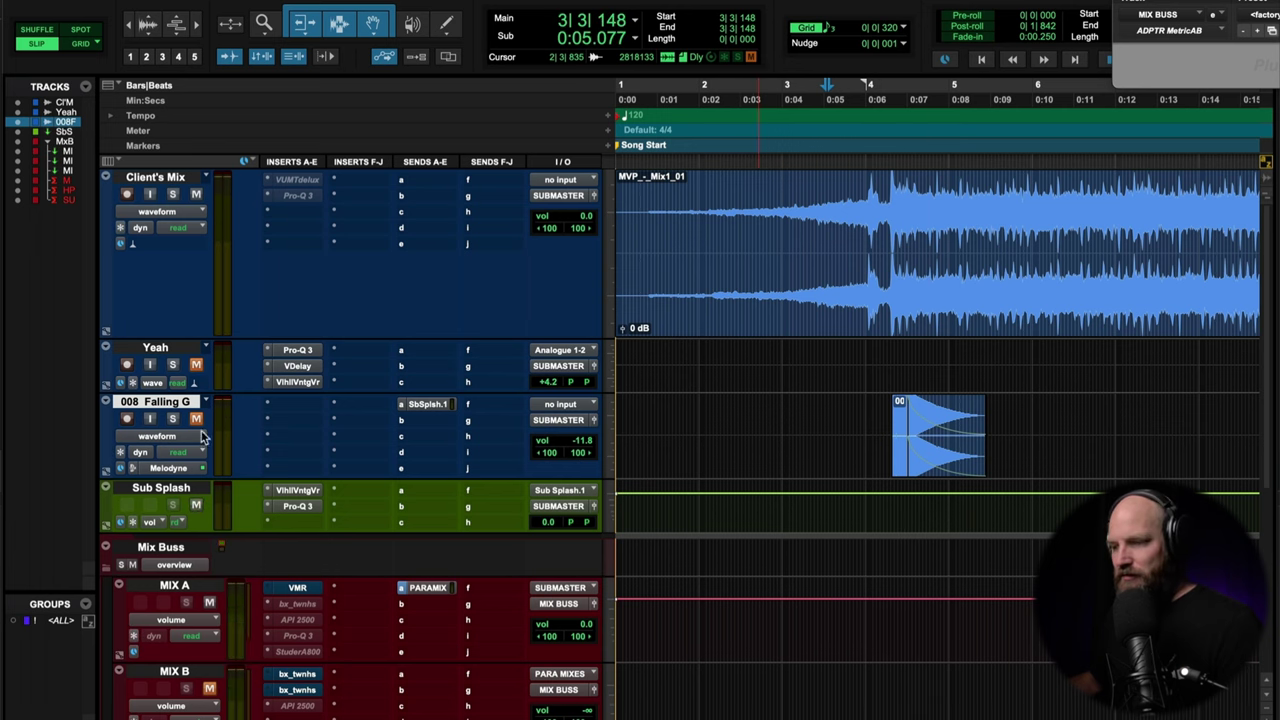
pyautogui.press('space')
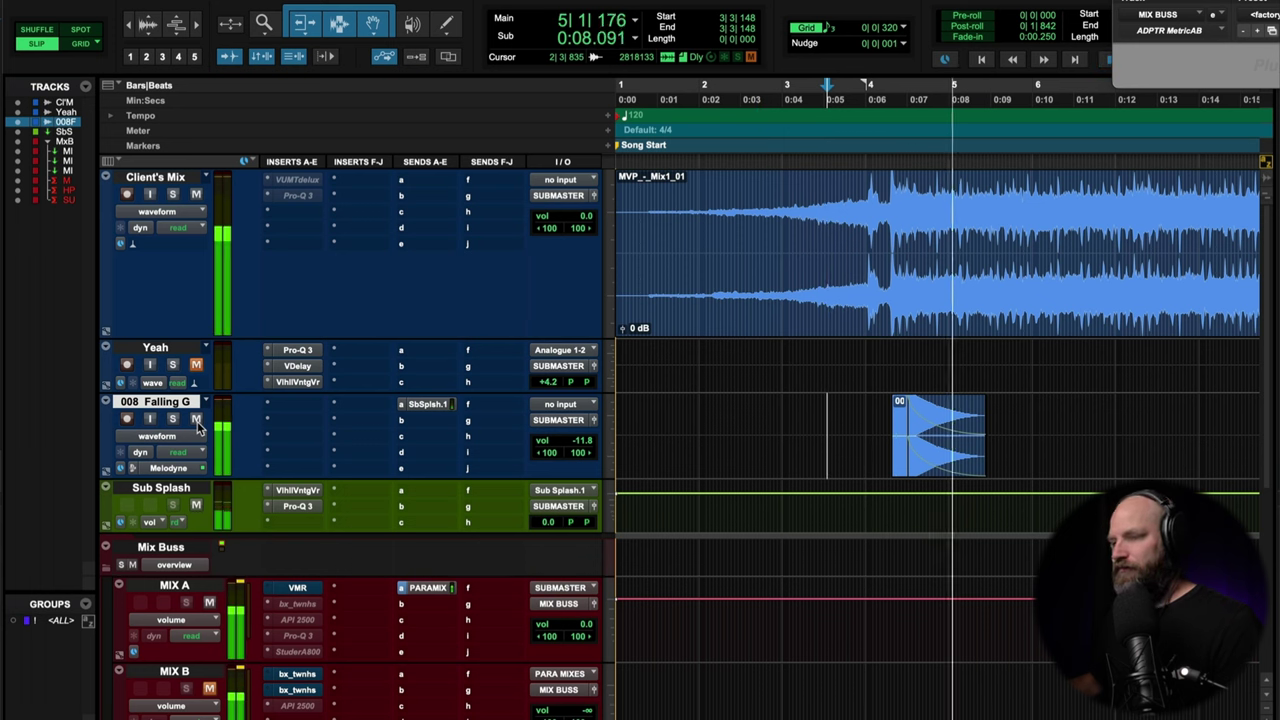
pyautogui.press('space')
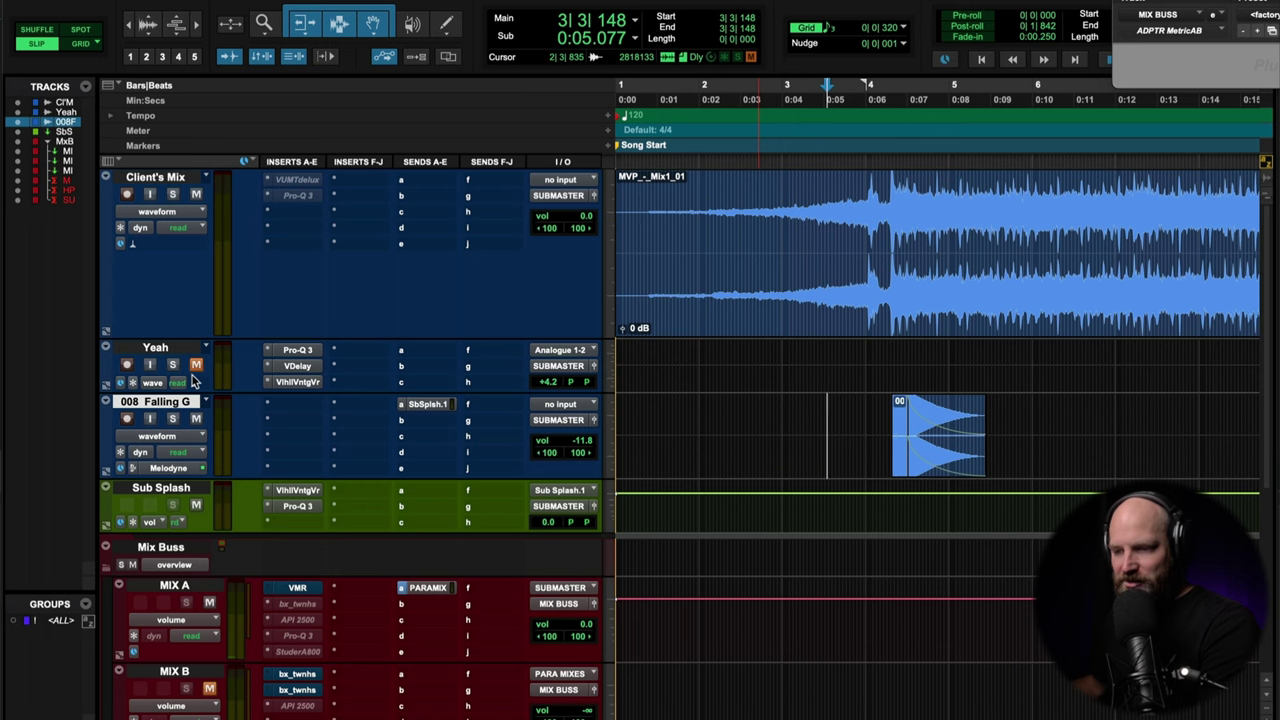
# - Play the drop placed just after the 1st Chorus marker, starting from 24|1|481
pyautogui.press('r')
pyautogui.press('r')
pyautogui.press('r')
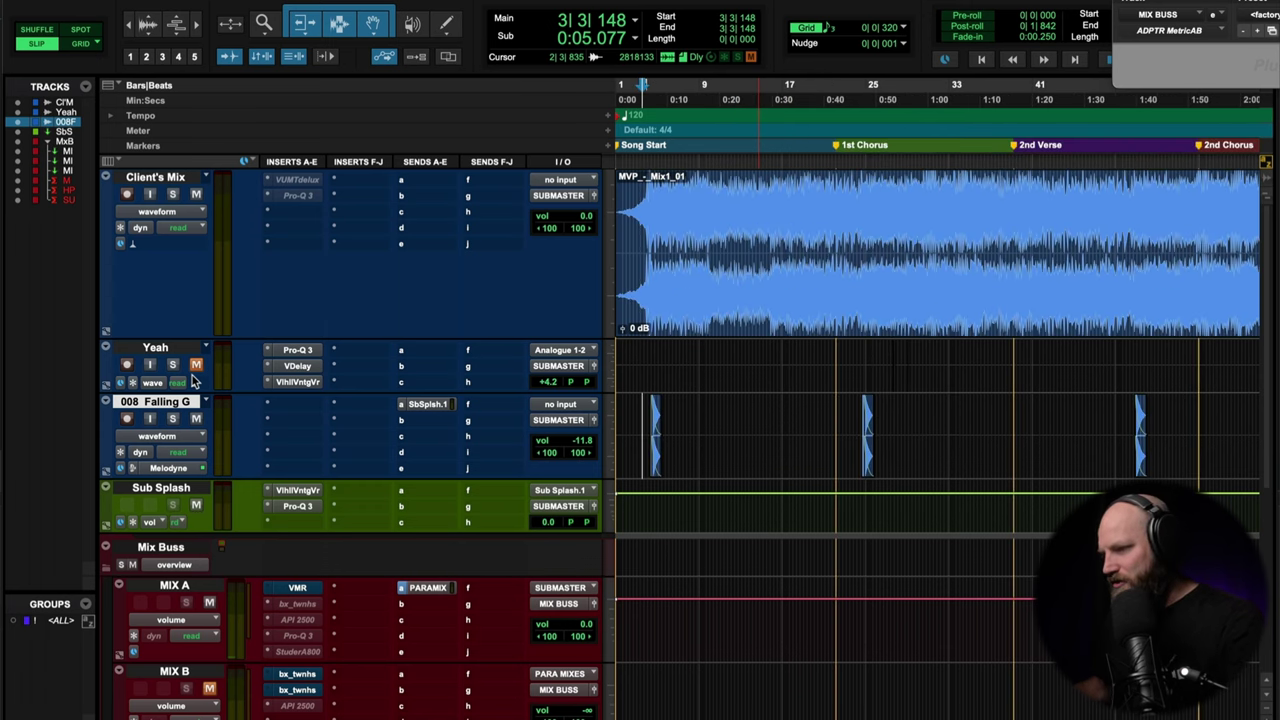
pyautogui.click(855, 421)
pyautogui.press('space')
pyautogui.press('t')
pyautogui.press('t')
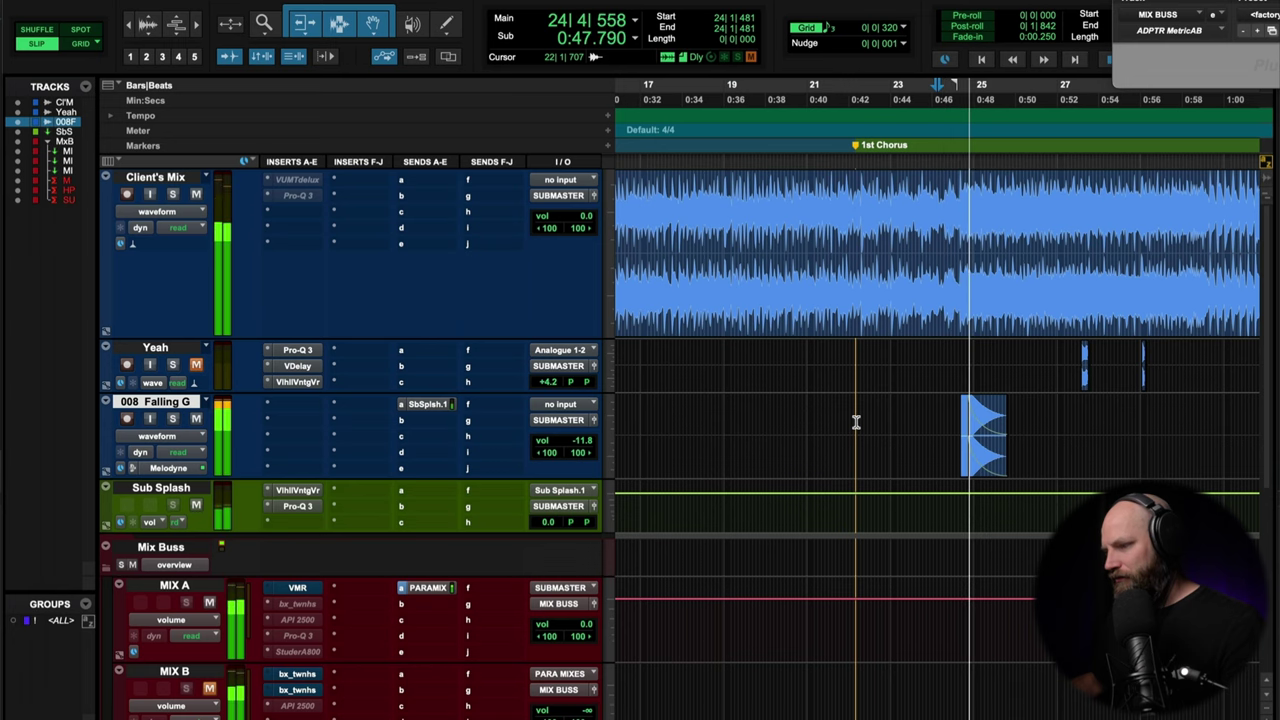
pyautogui.press('r')
pyautogui.press('r')
pyautogui.press('space')
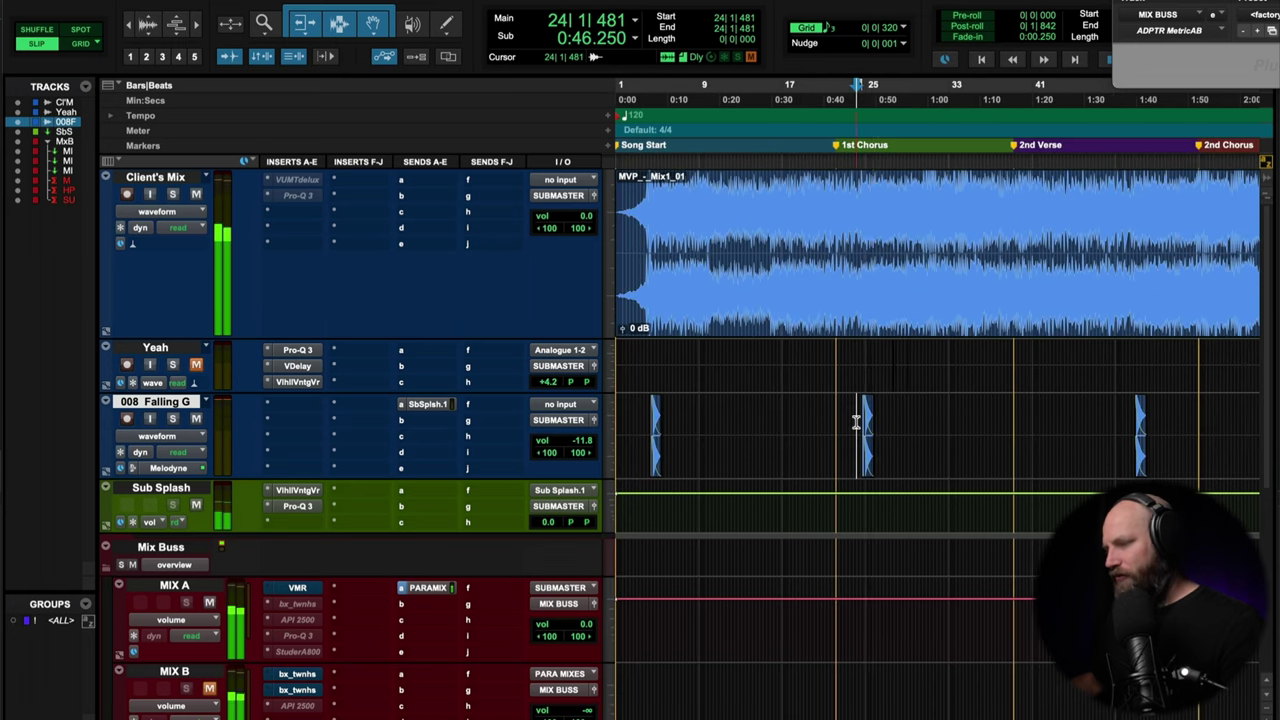
# - Play the drop placed in the 2nd Verse, starting from 50|1|256
pyautogui.hscroll(5, 855, 421)
pyautogui.click(840, 425)
pyautogui.press('space')
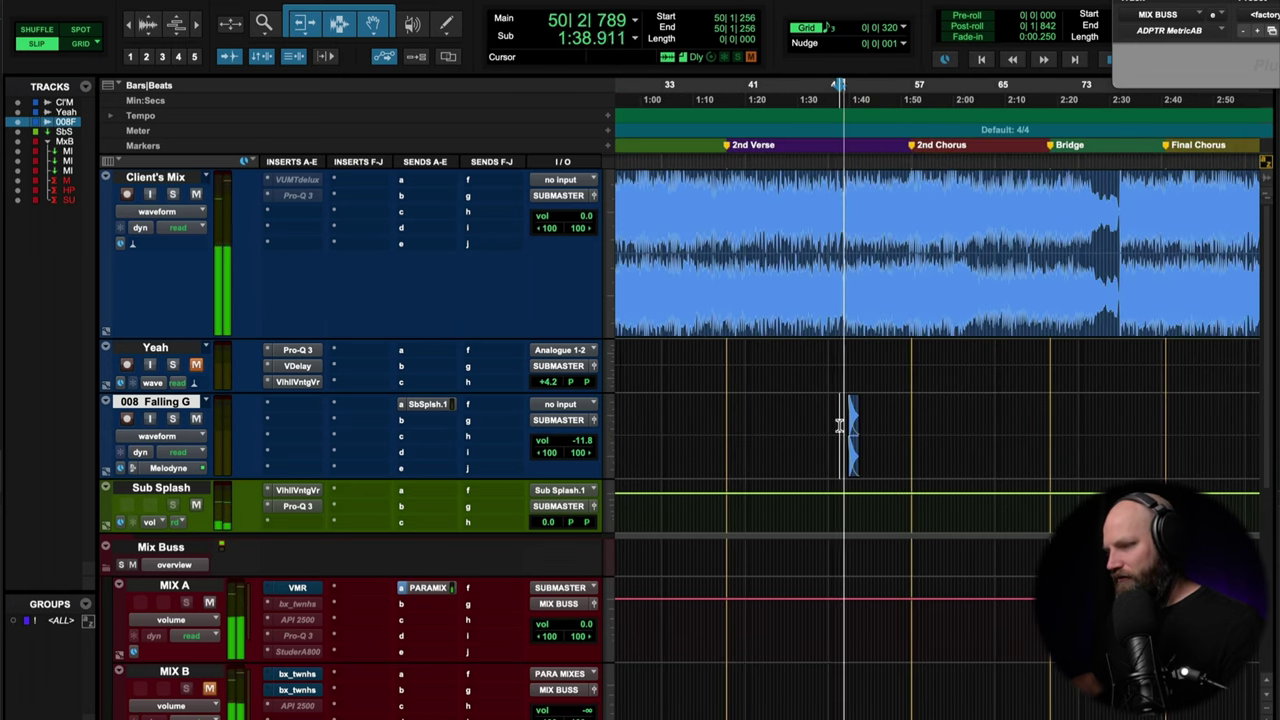
pyautogui.press('space')
# - Play the drop on the song's final hit, starting from 94|1|051
pyautogui.hscroll(5, 839, 425)
pyautogui.click(918, 425)
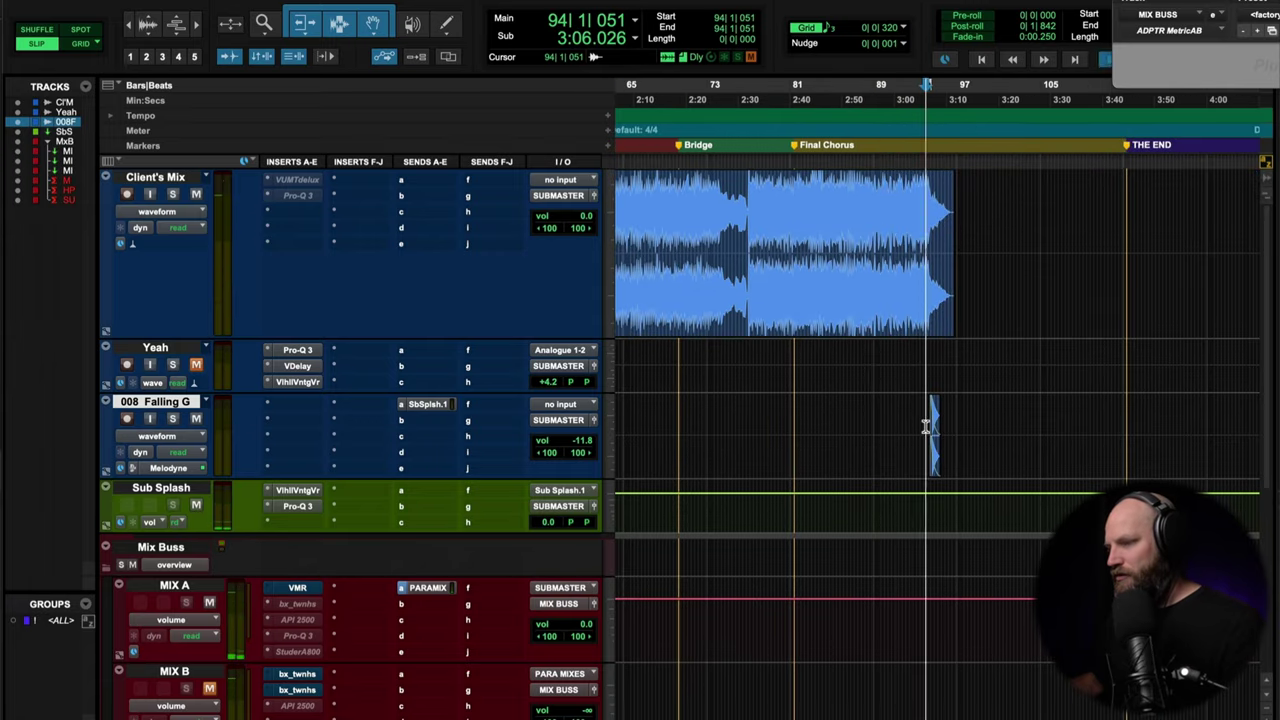
pyautogui.press('space')
pyautogui.press('t')
pyautogui.hscroll(2, 894, 234)
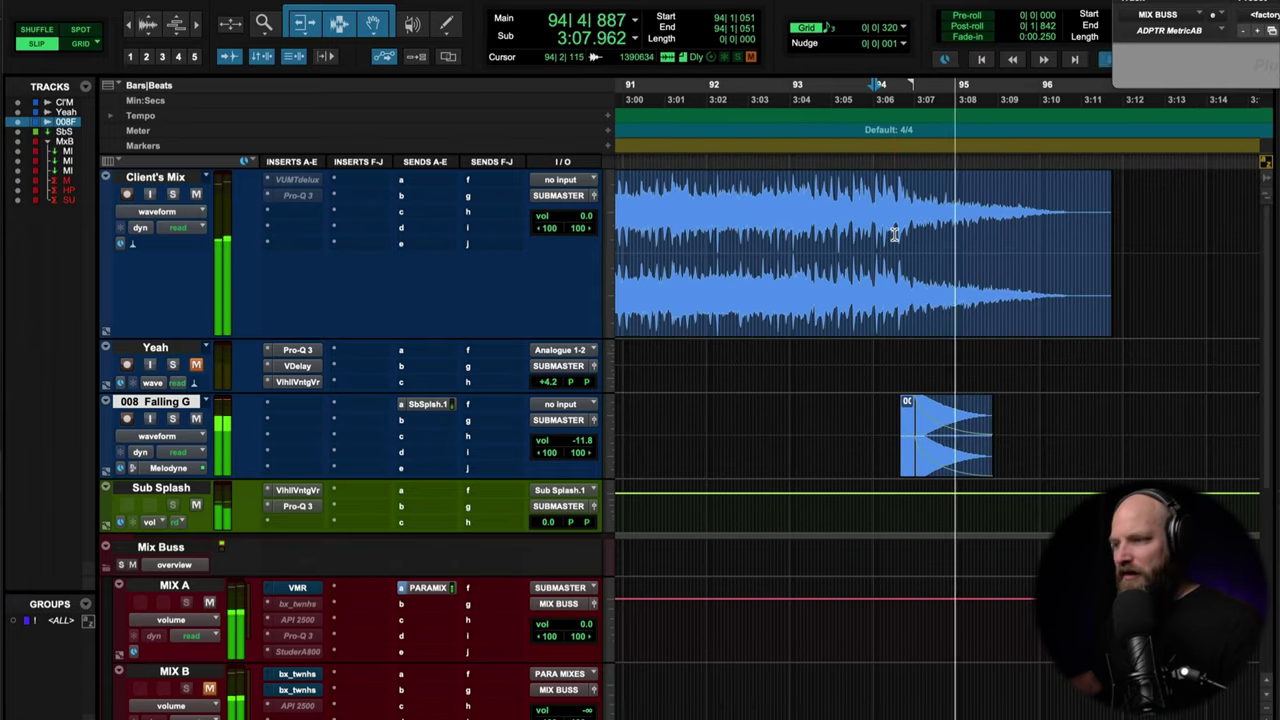
pyautogui.press('space')
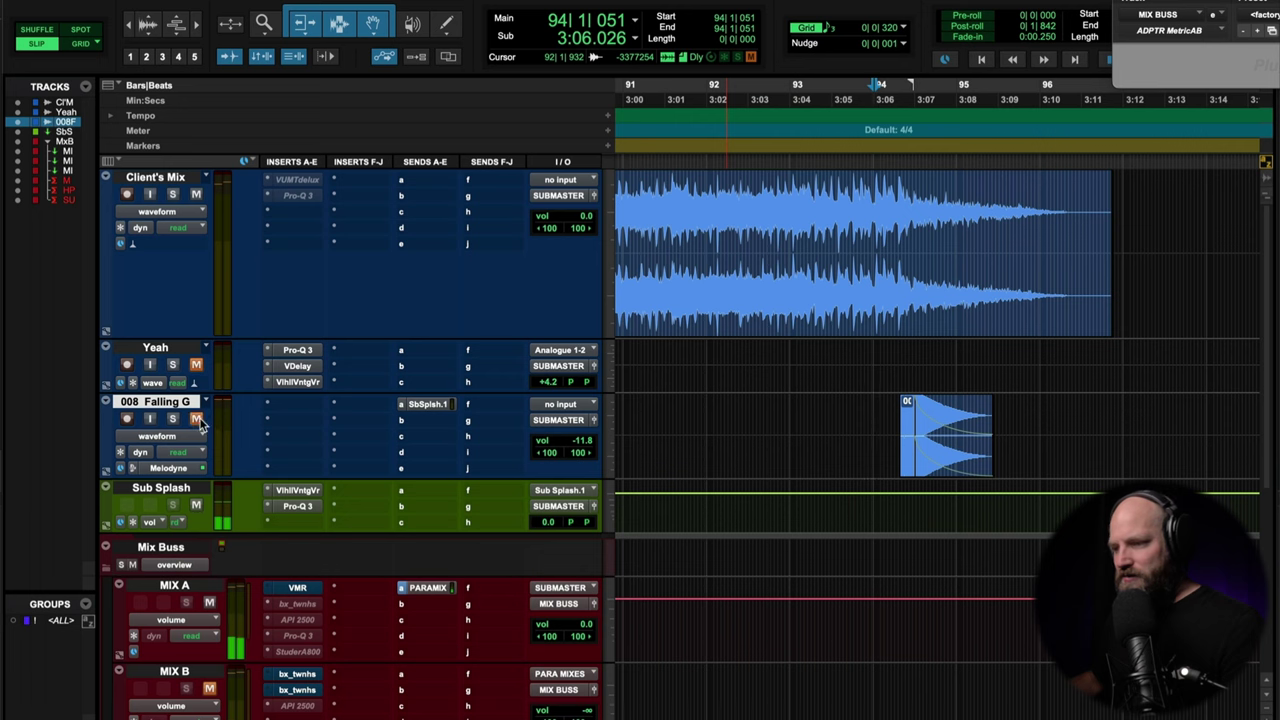
# - Mute 008 Falling G and Sub Splash and audition the song's ending from 93|4|110 and 93|1|737 without the drop
pyautogui.click(196, 505)
pyautogui.click(854, 220)
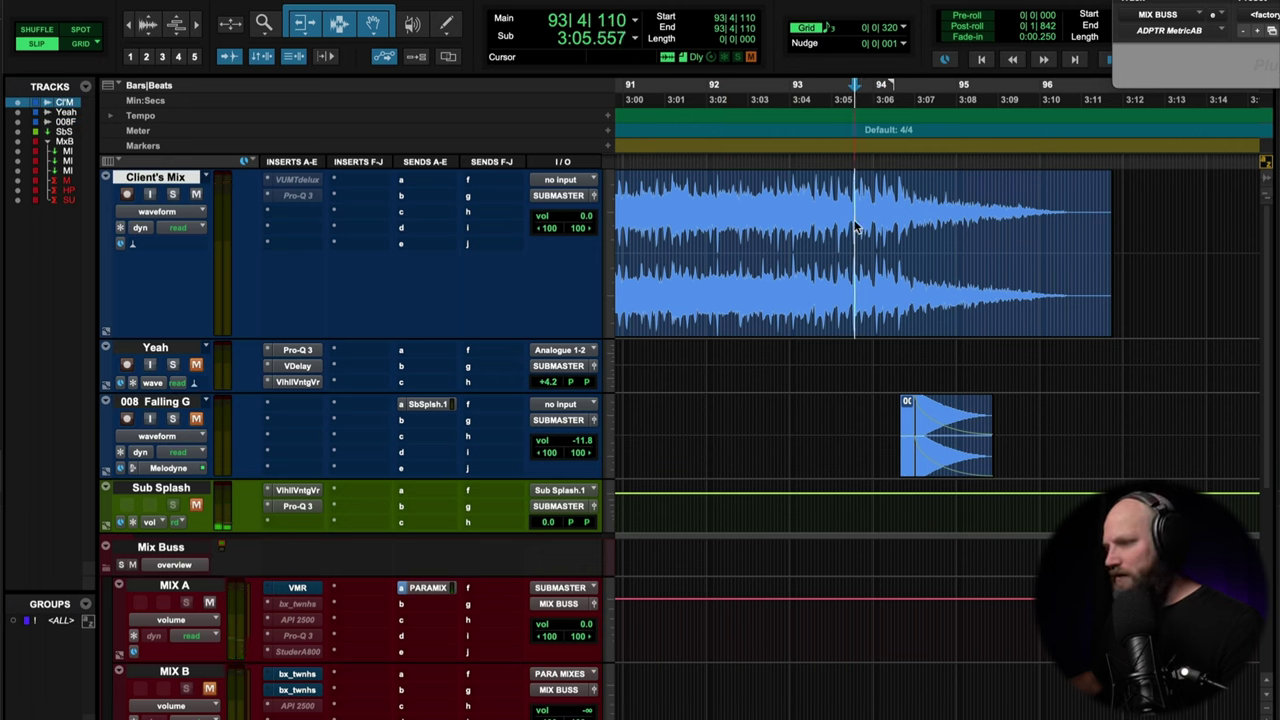
pyautogui.press('space')
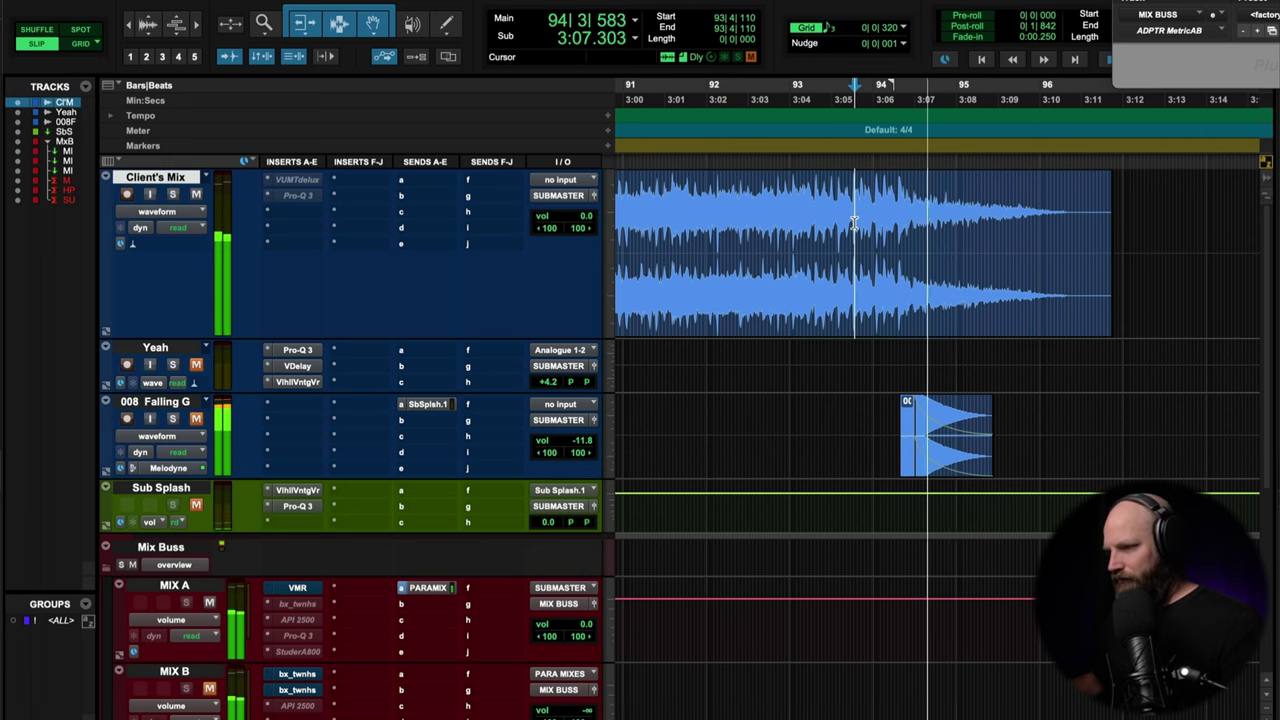
pyautogui.click(805, 222)
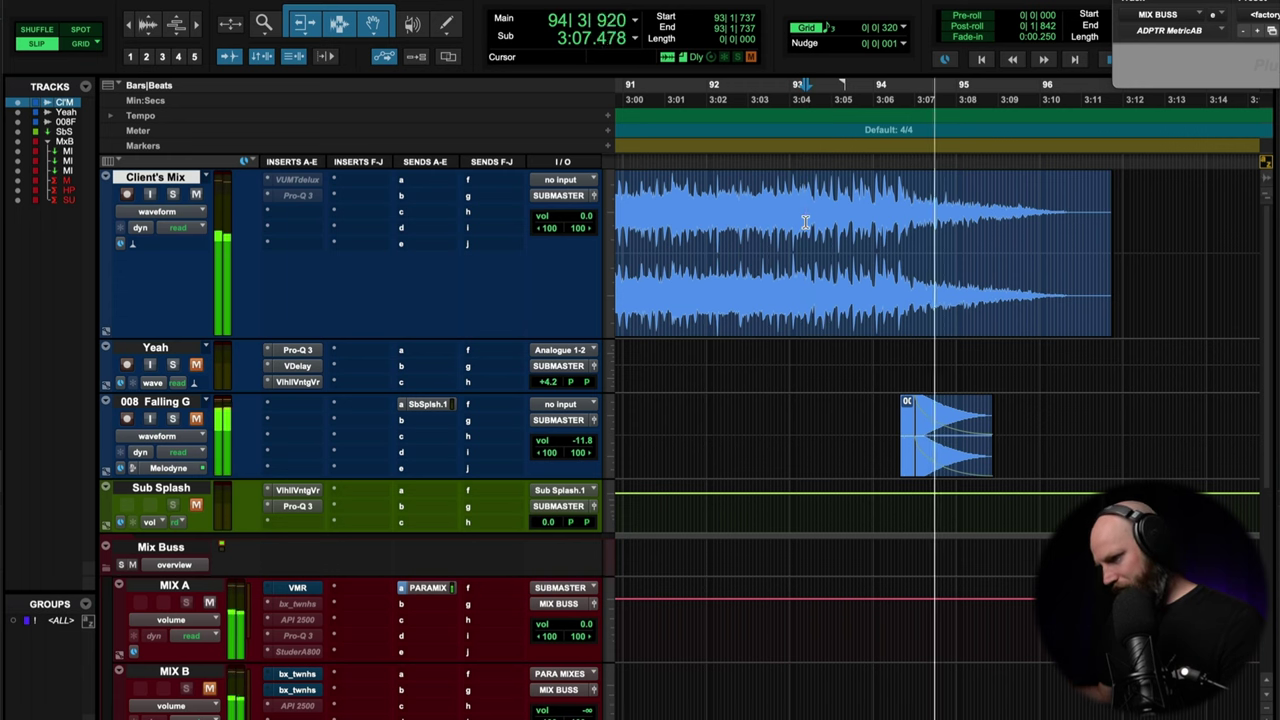
pyautogui.press('space')
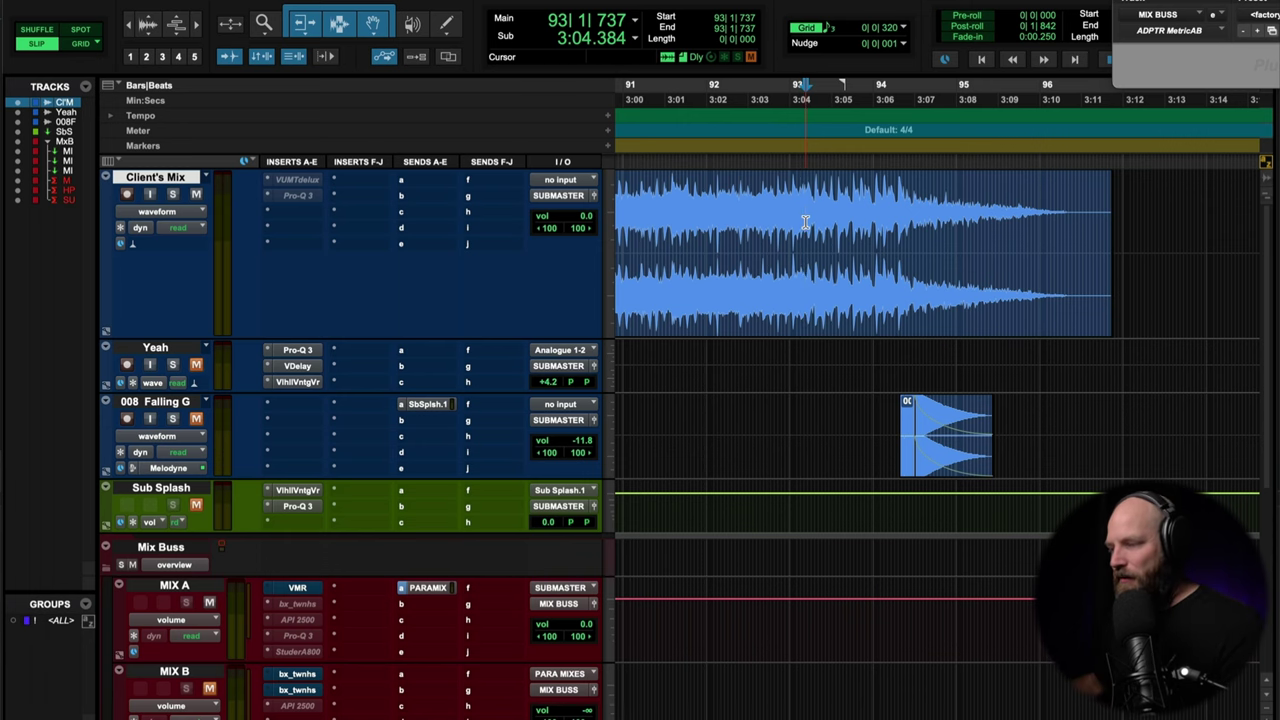
pyautogui.scroll(3, 819, 217)
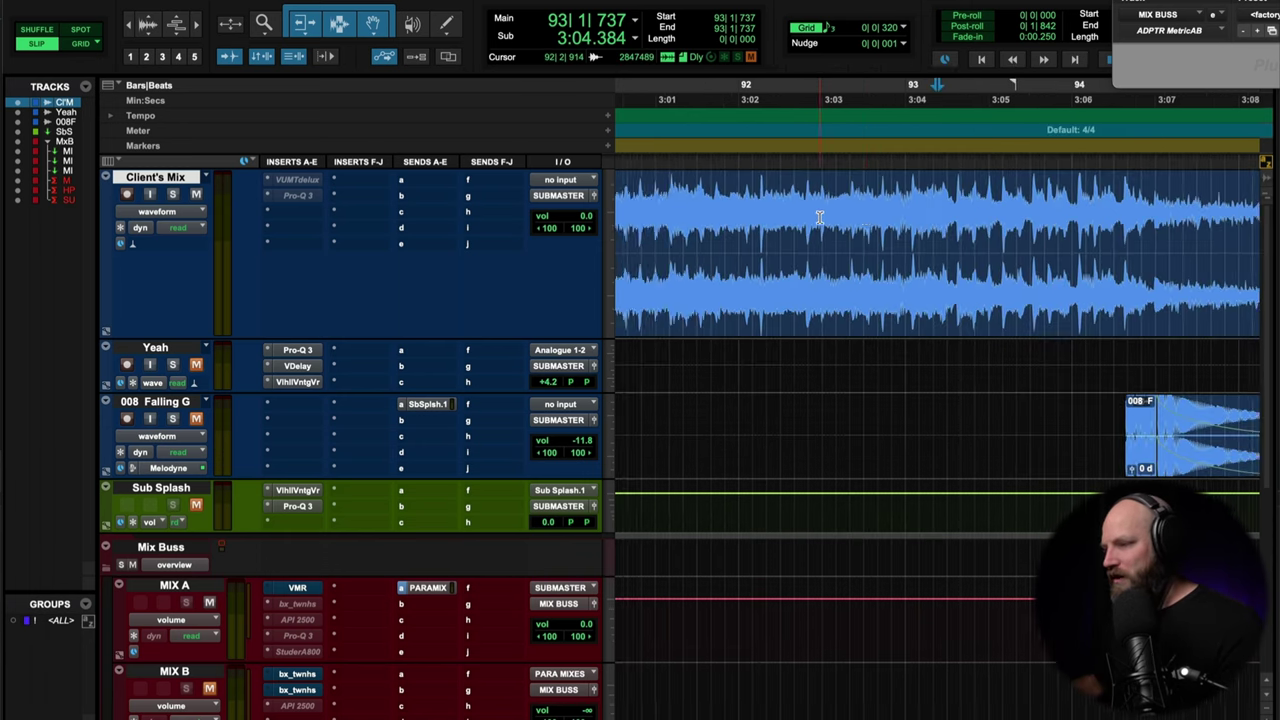
pyautogui.press('space')
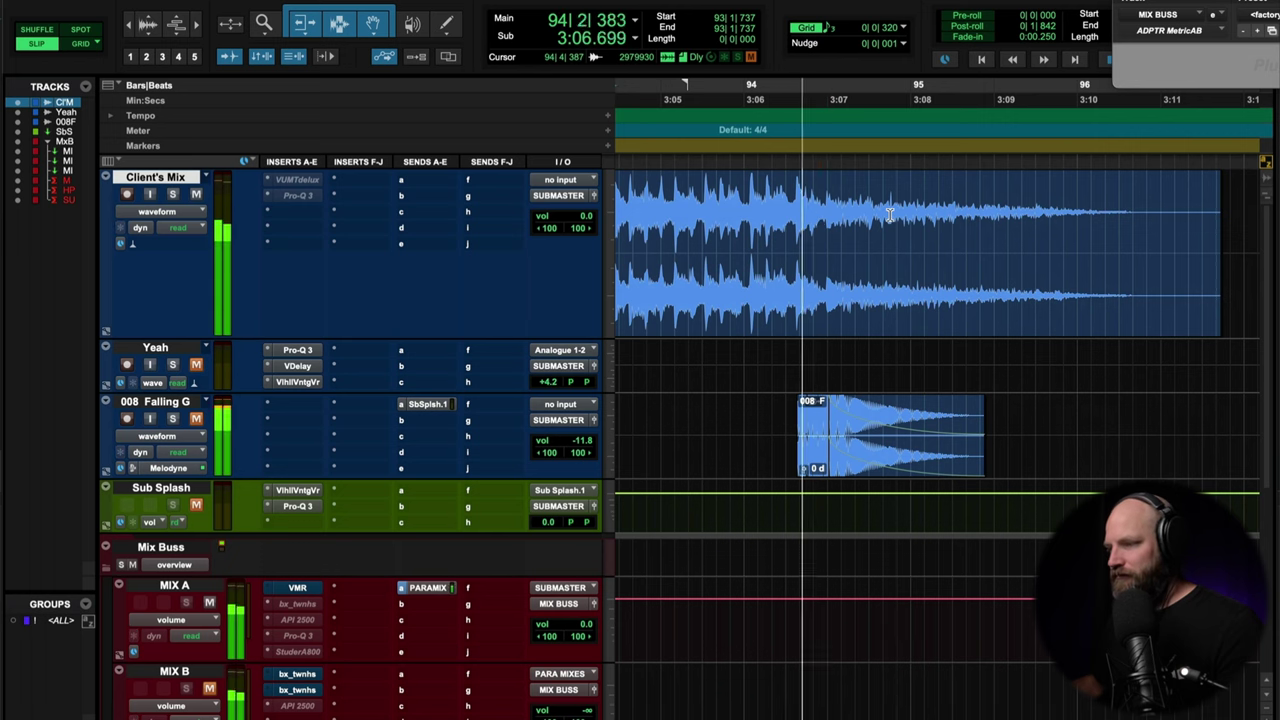
pyautogui.press('space')
# - Delete the decaying tail of the Client's Mix clip from 94|3|001 to its end
pyautogui.click(813, 210)
pyautogui.click(856, 212)
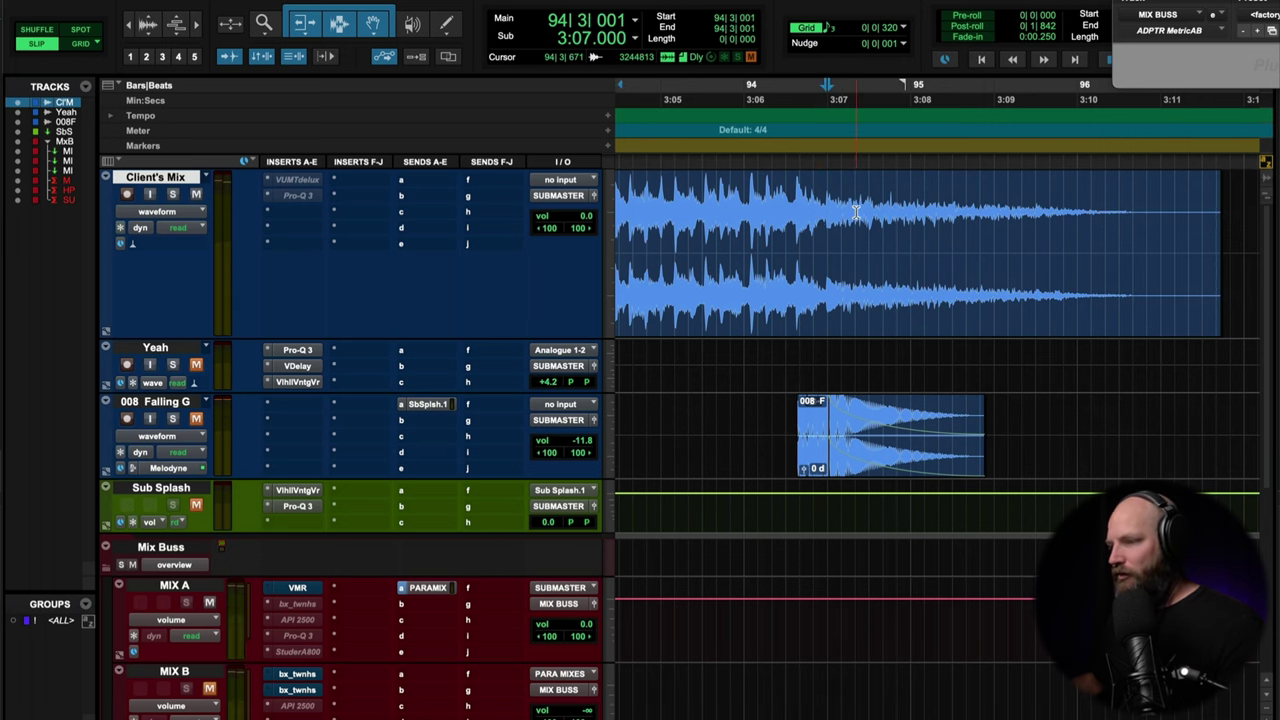
pyautogui.keyDown('shift'); pyautogui.click(1228, 225); pyautogui.keyUp('shift')
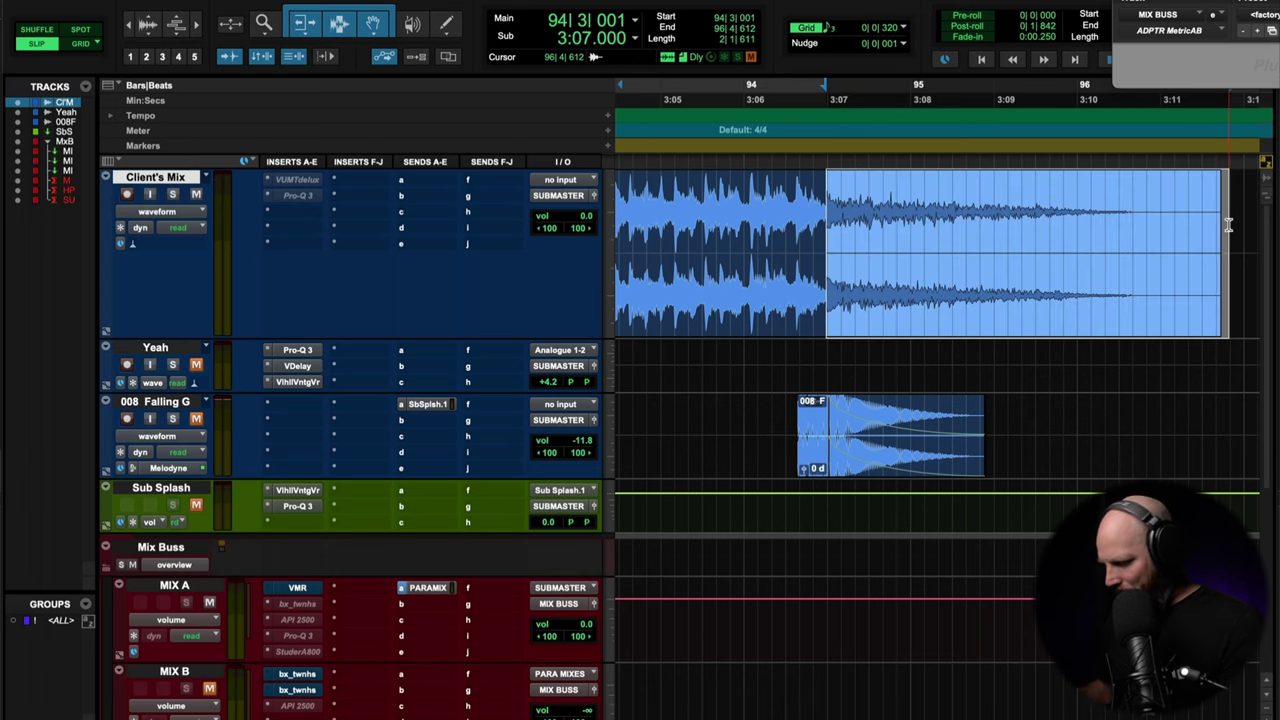
pyautogui.press('Delete')
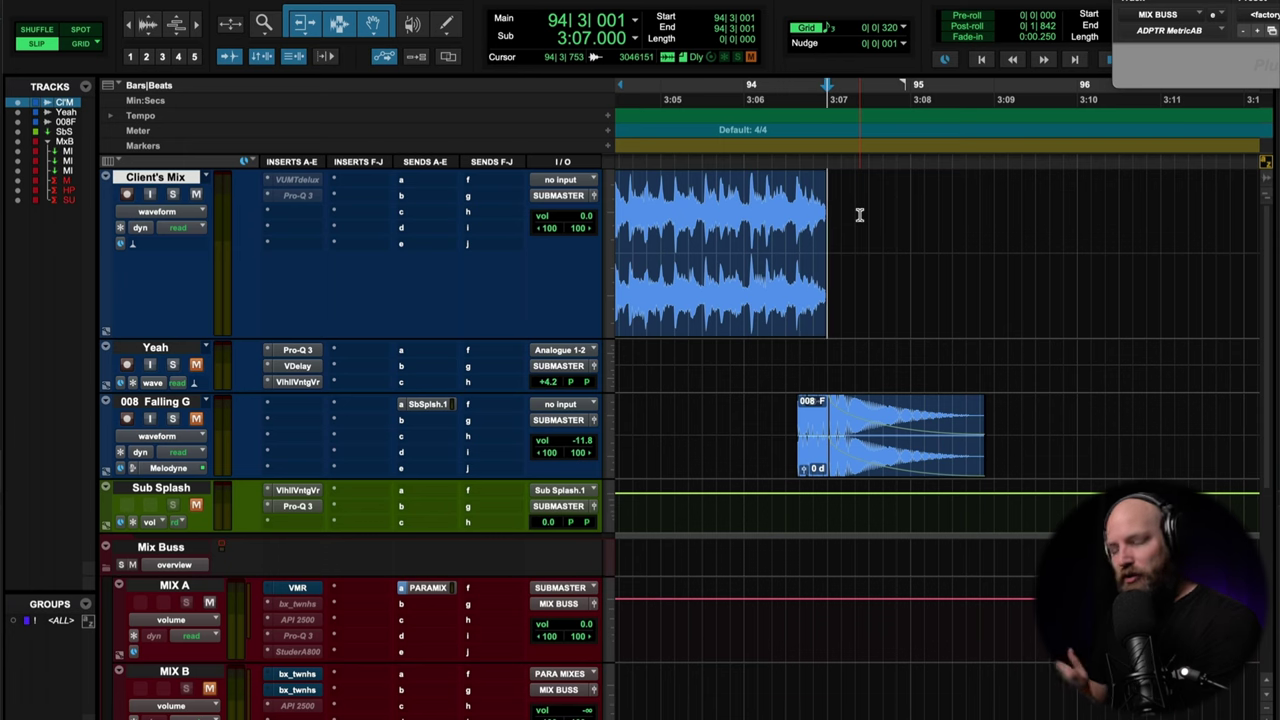
# - Unmute 008 Falling G and Sub Splash and play the shortened ending from 93|2|801 with the drop
pyautogui.click(654, 231)
pyautogui.press('r')
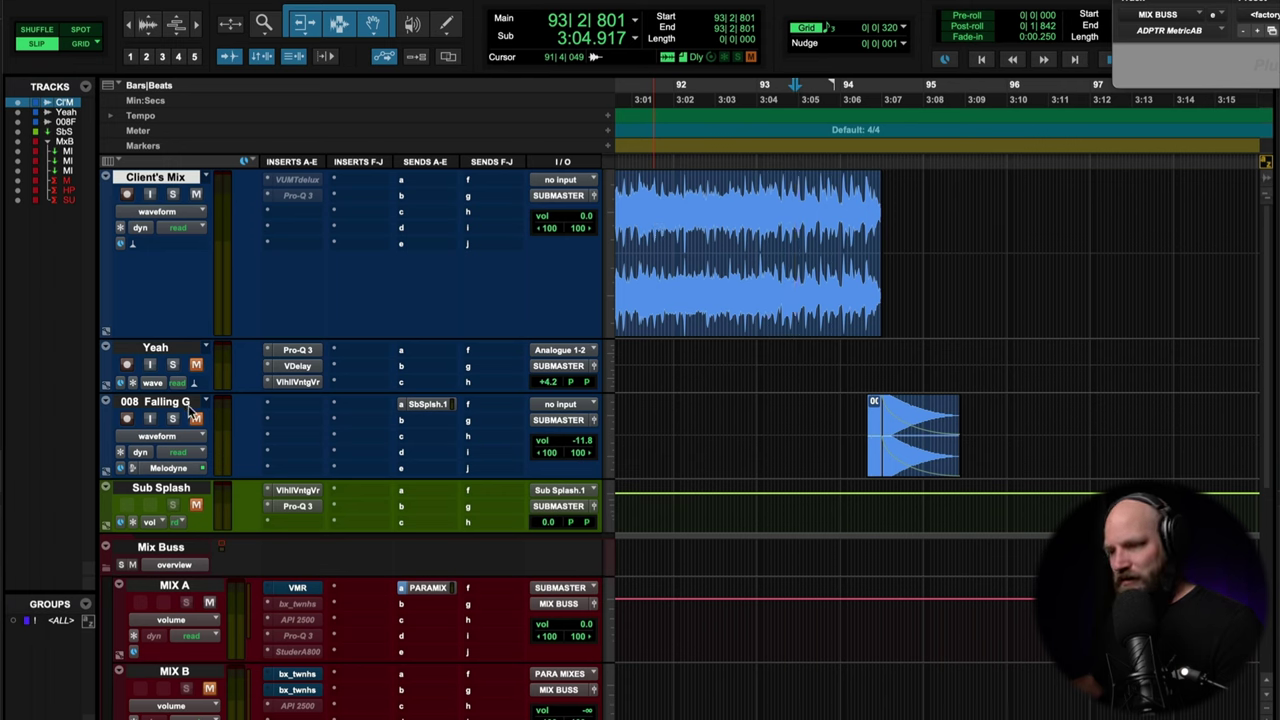
pyautogui.click(196, 506)
pyautogui.press('space')
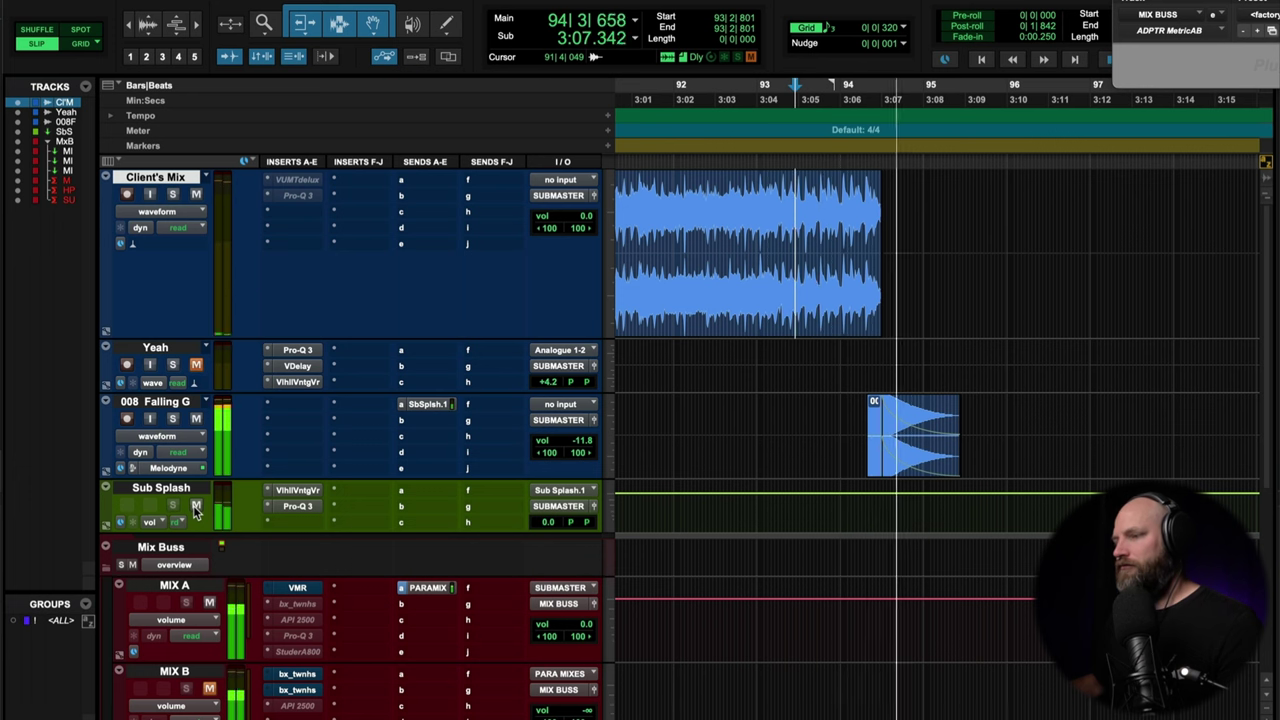
pyautogui.press('space')
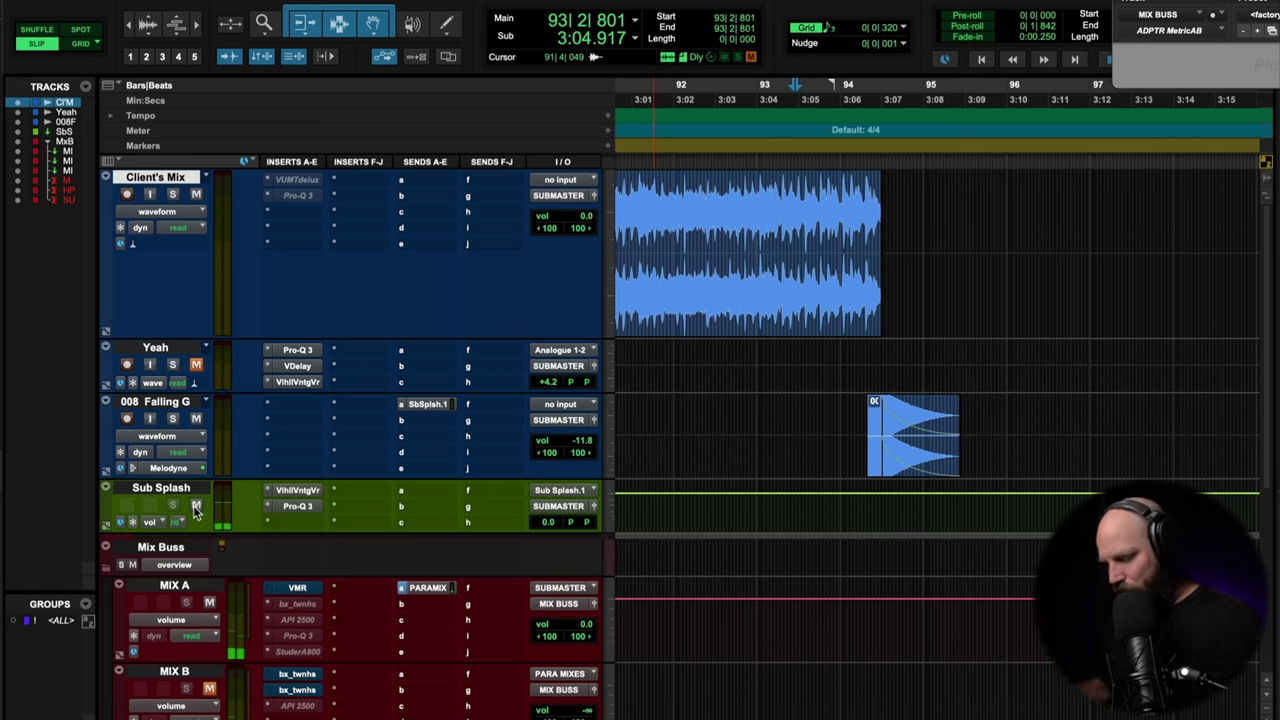
pyautogui.press('space')
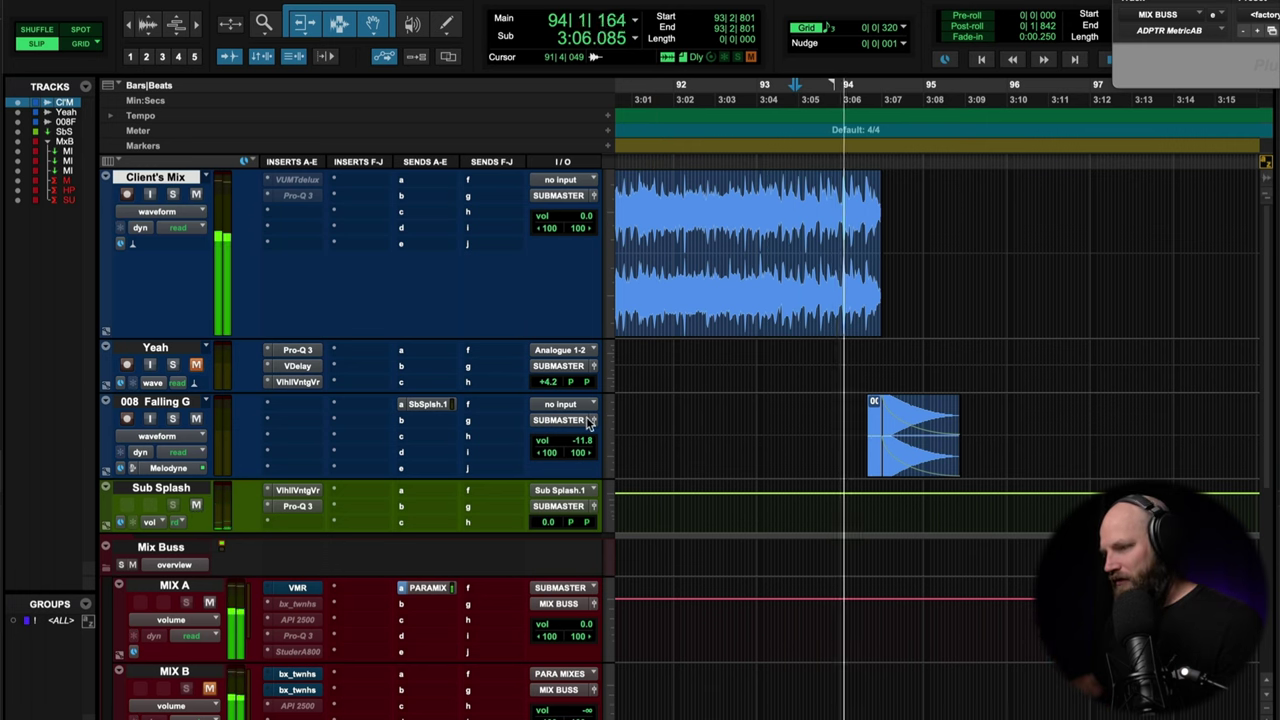
pyautogui.press('space')
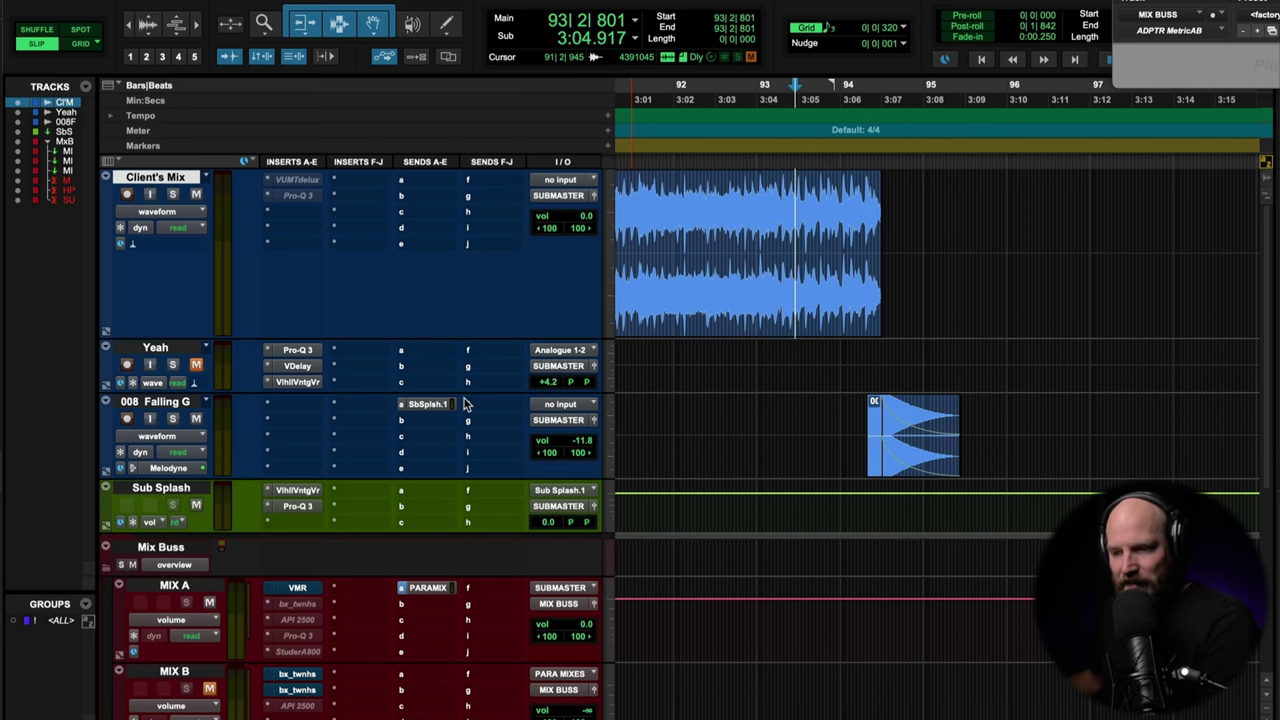
# - Return to the song start and audition the first verse of the Client's Mix from 10|1|174
pyautogui.press('Return')
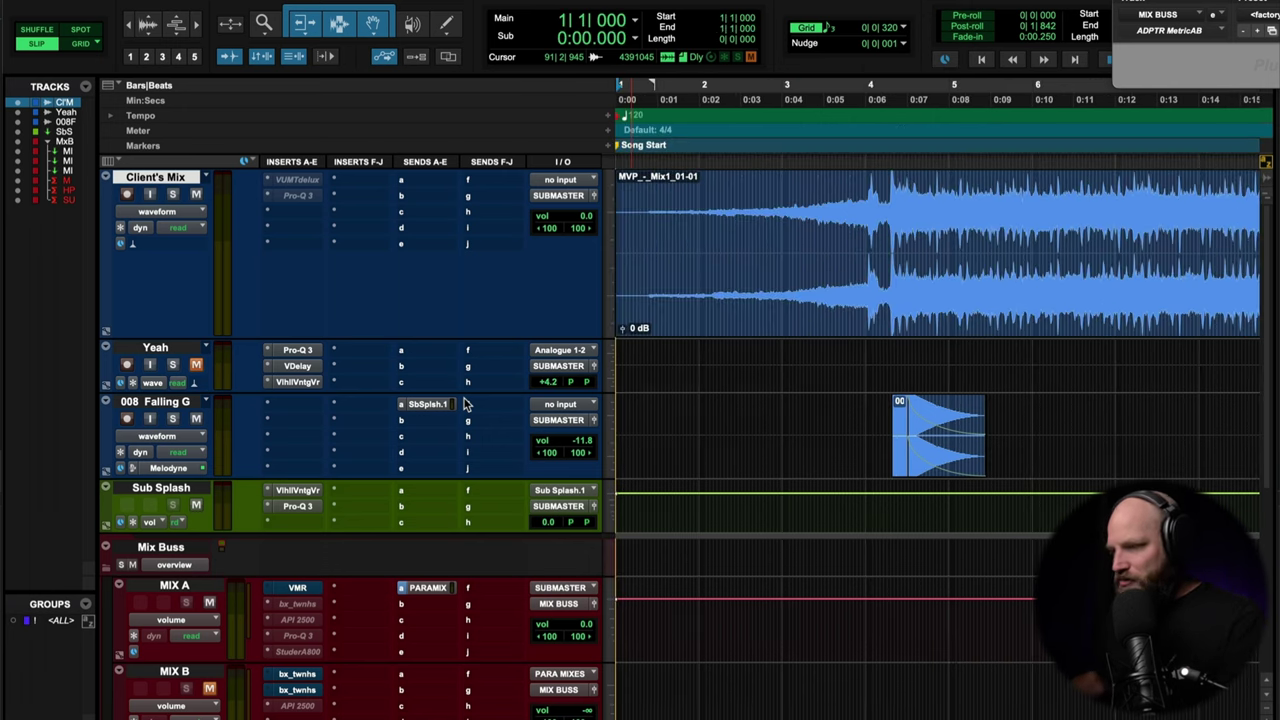
pyautogui.click(855, 228)
pyautogui.hscroll(5, 855, 228)
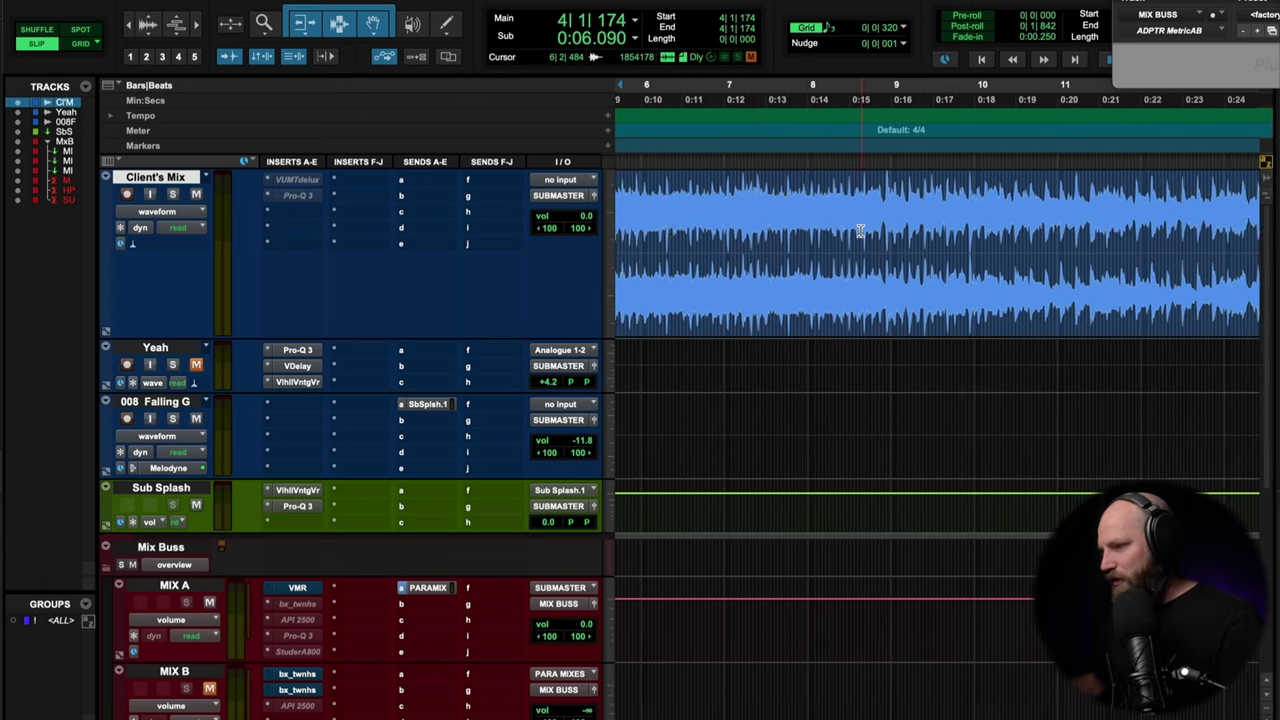
pyautogui.scroll(-5, 860, 231)
pyautogui.click(817, 229)
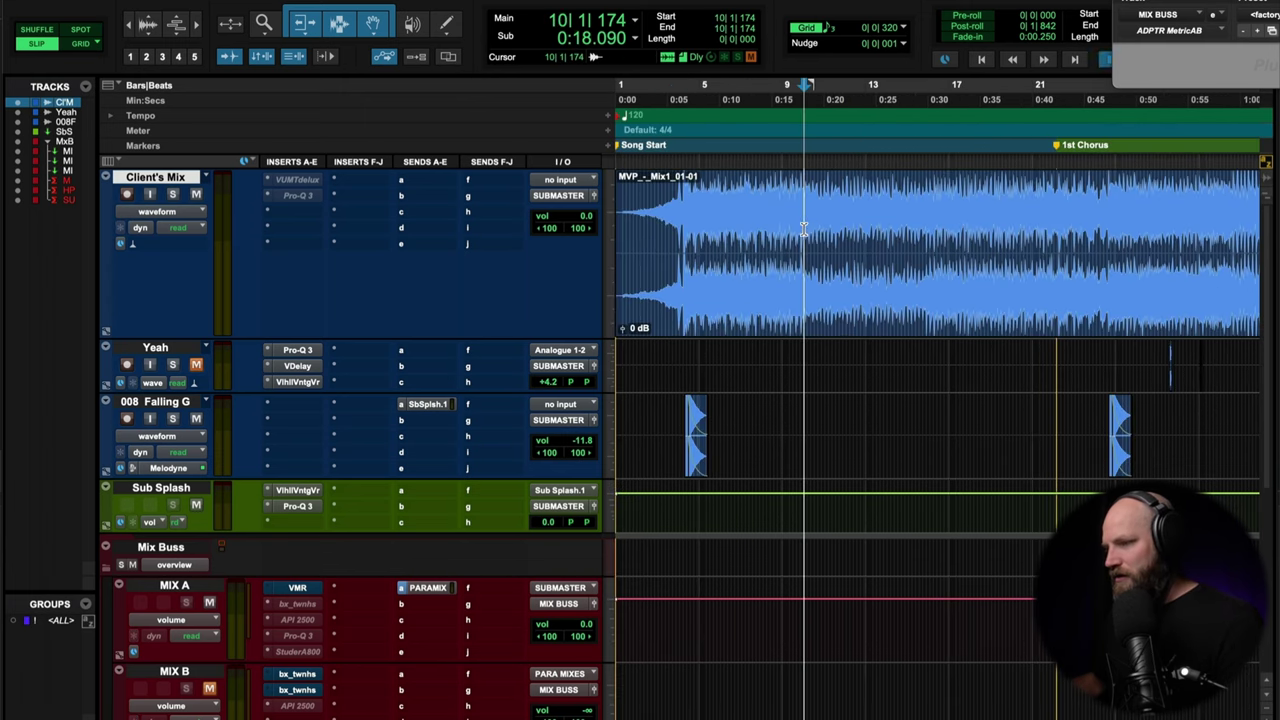
pyautogui.press('space')
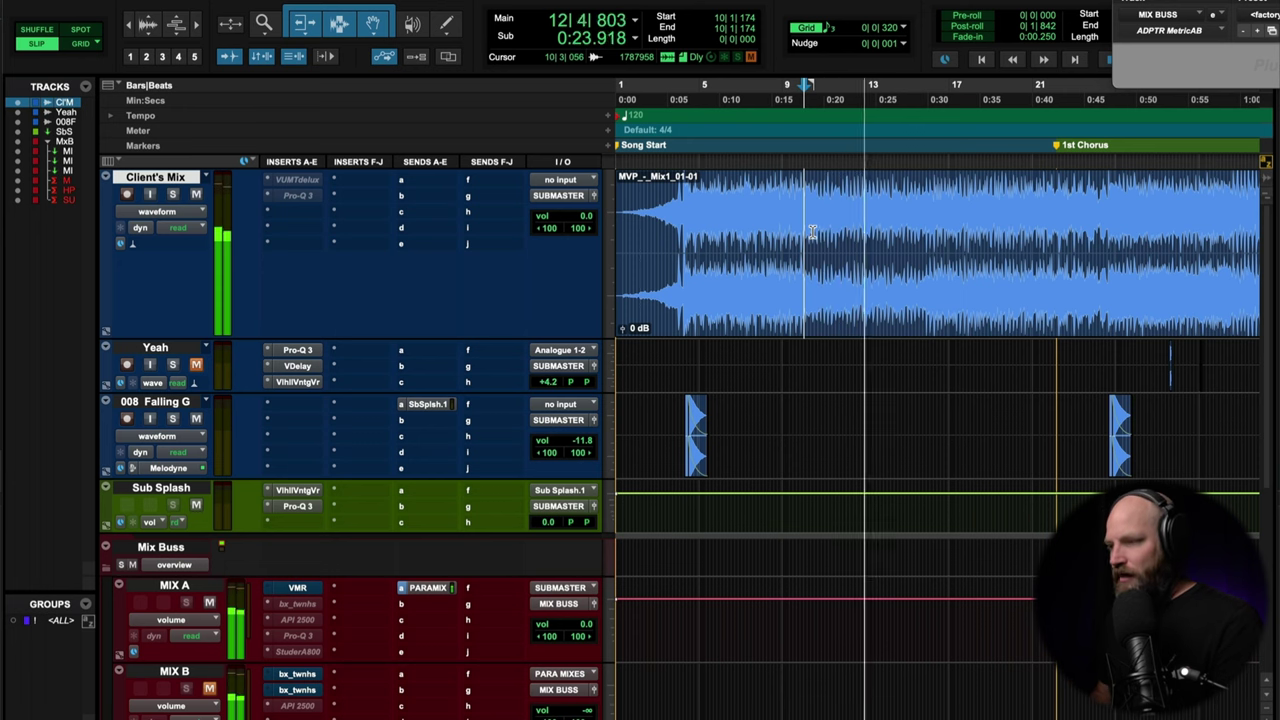
pyautogui.press('space')
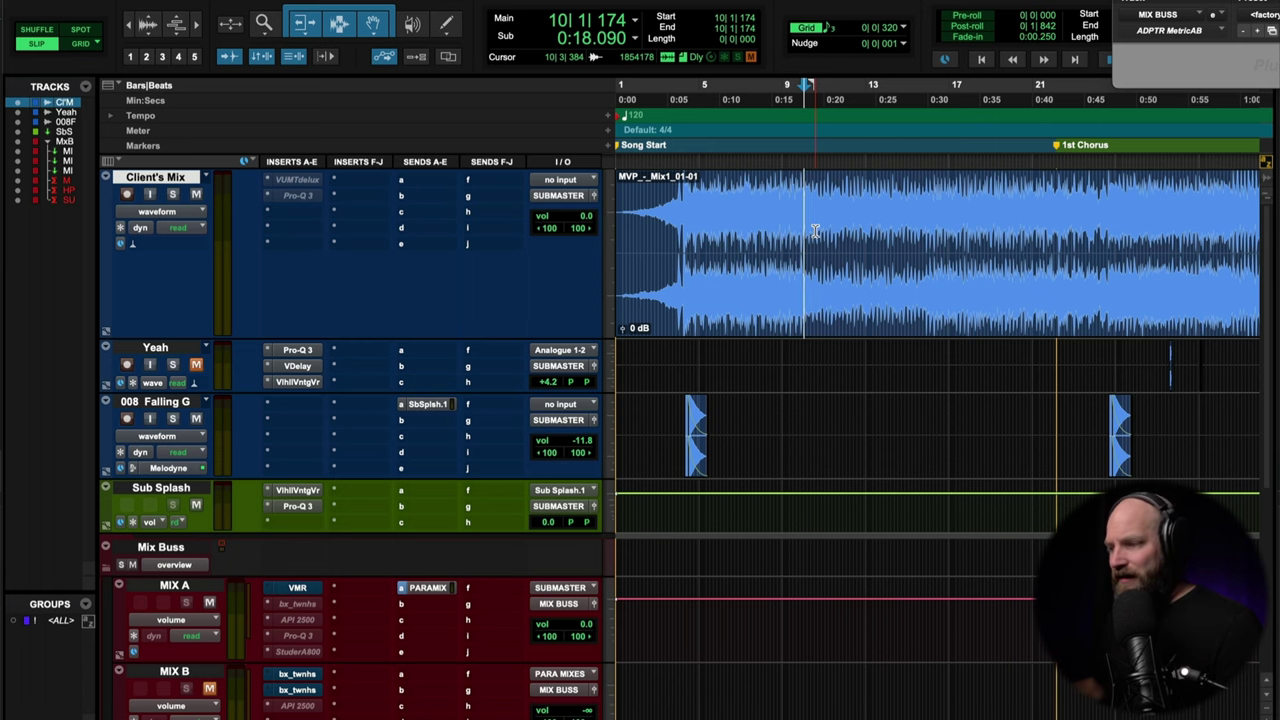
# - Replay the first verse twice from the same 10|1|174 start point
pyautogui.hscroll(2, 815, 231)
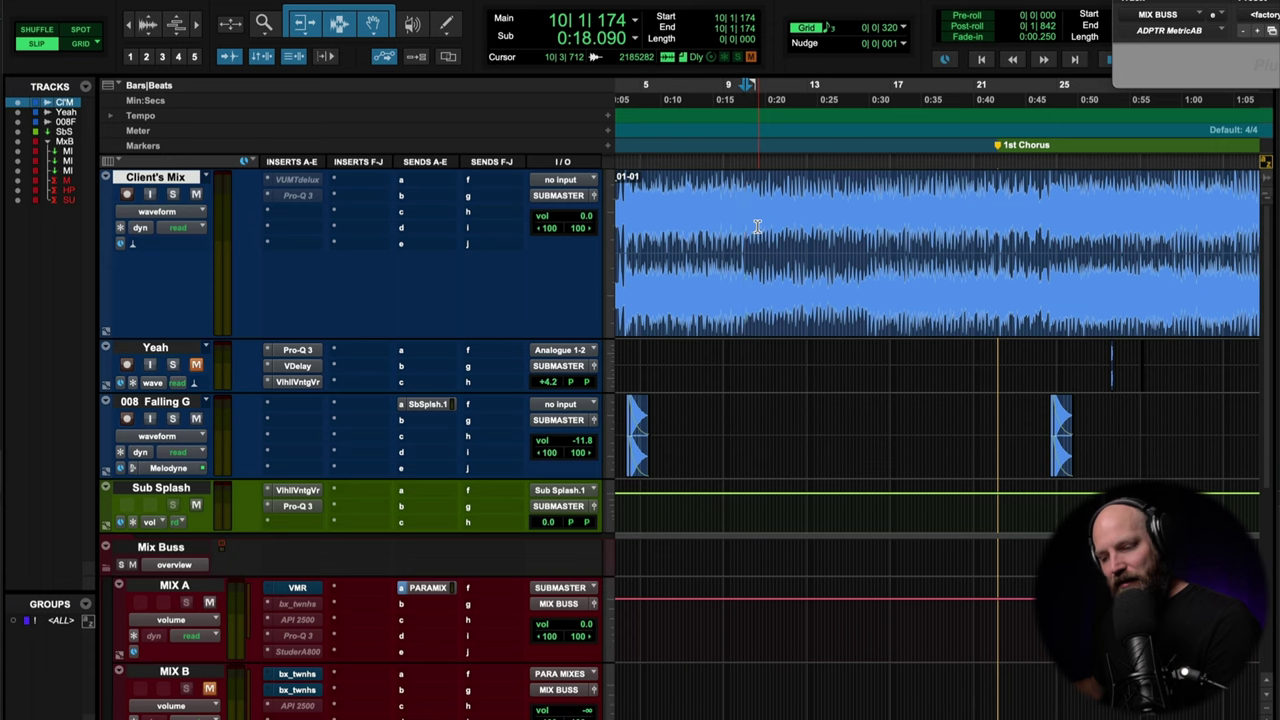
pyautogui.press('space')
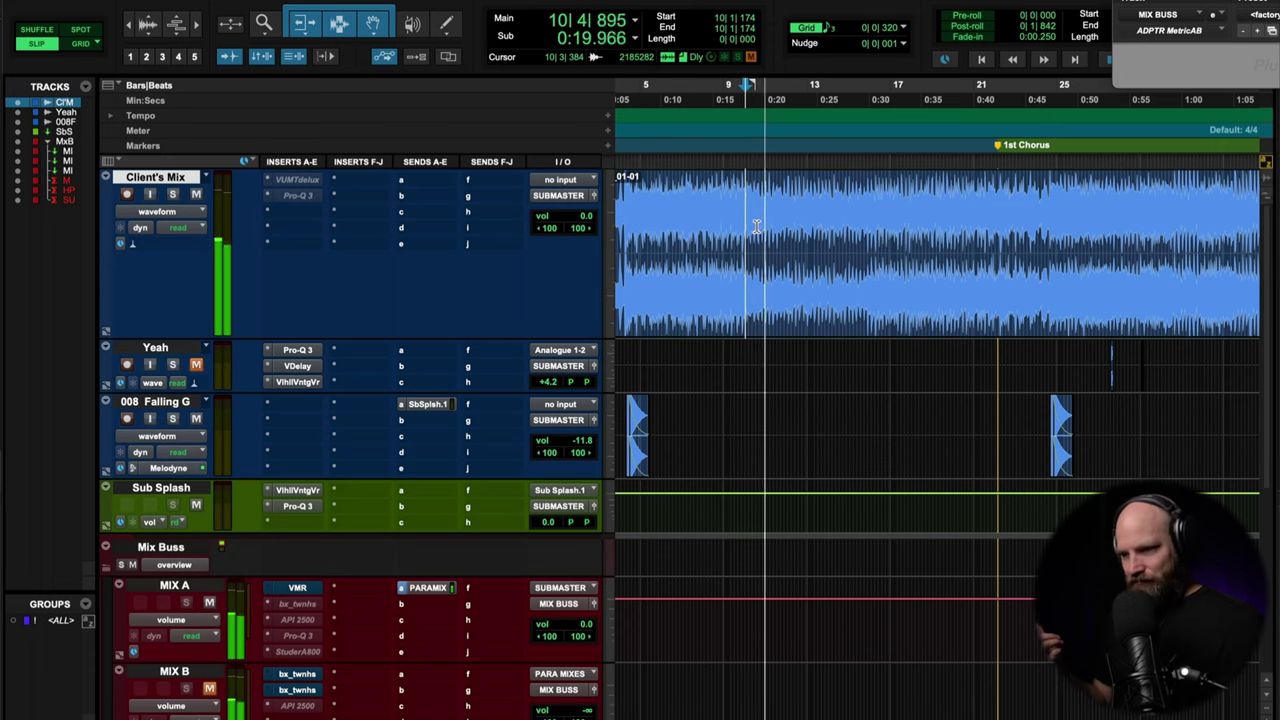
pyautogui.press('space')
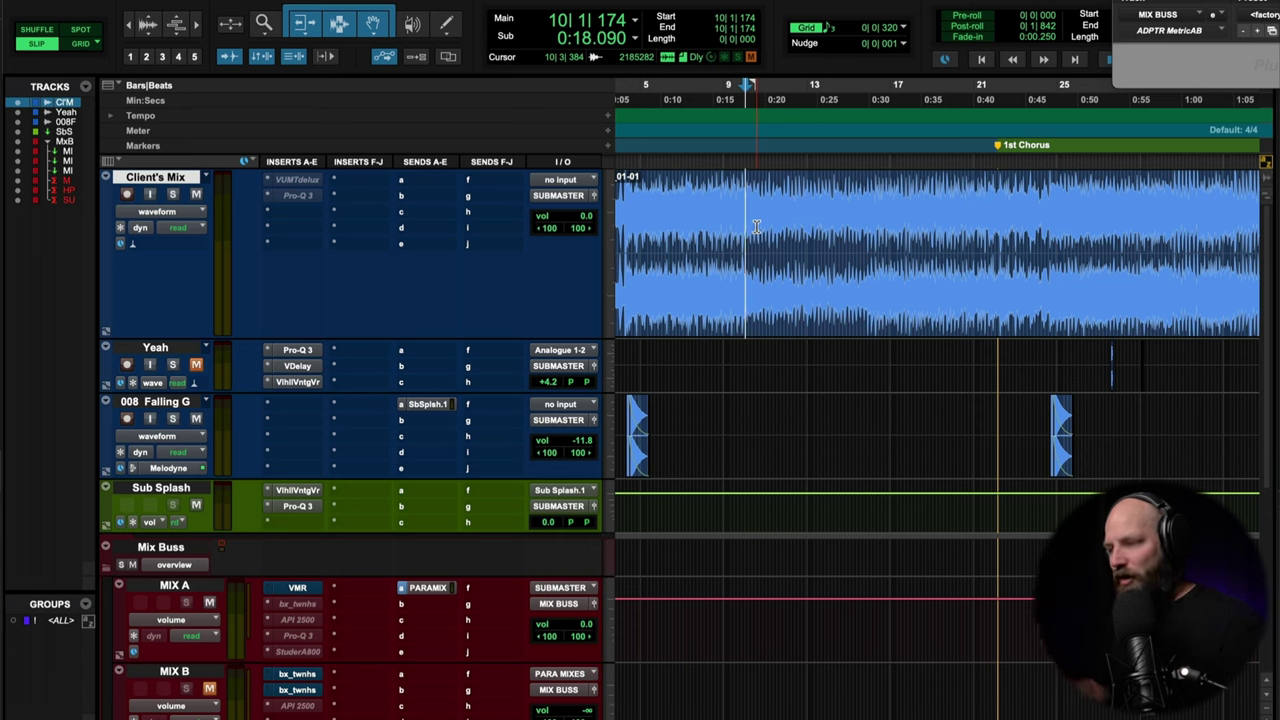
pyautogui.press('space')
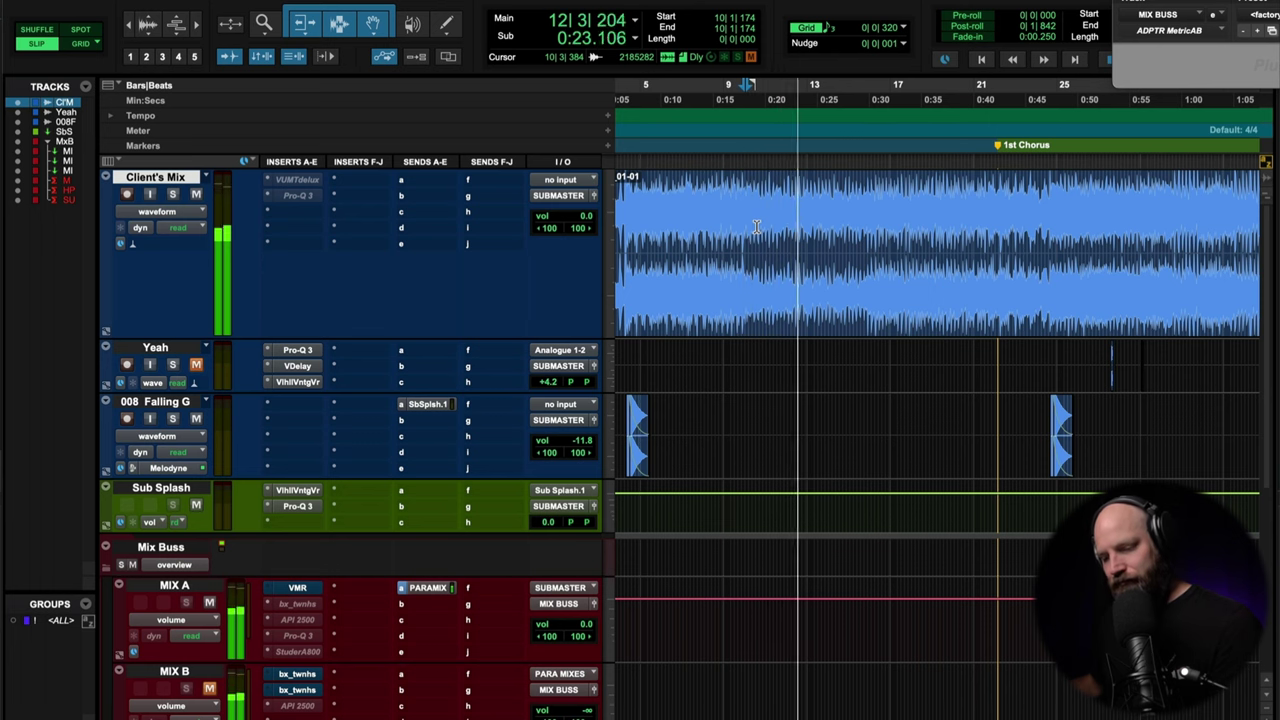
pyautogui.press('space')
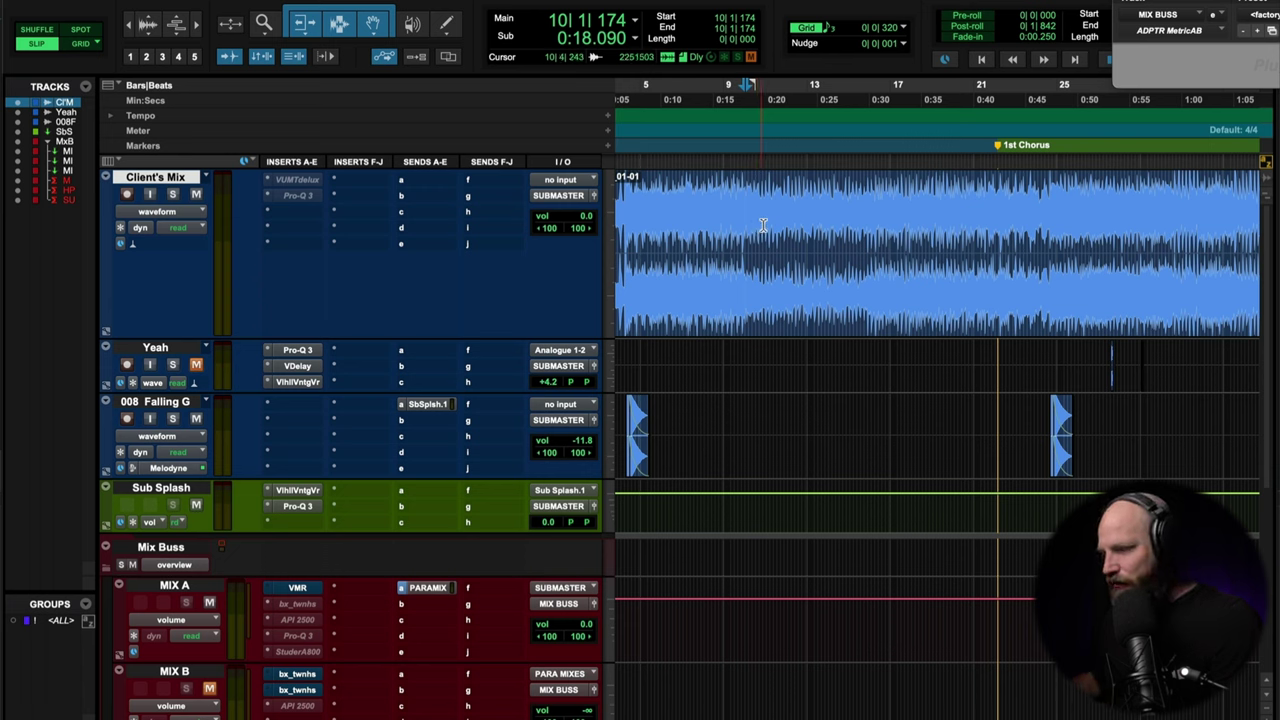
# - Audition the verse of the Client's Mix from 12|4|591 and again from 11|2|945
pyautogui.click(805, 225)
pyautogui.press('space')
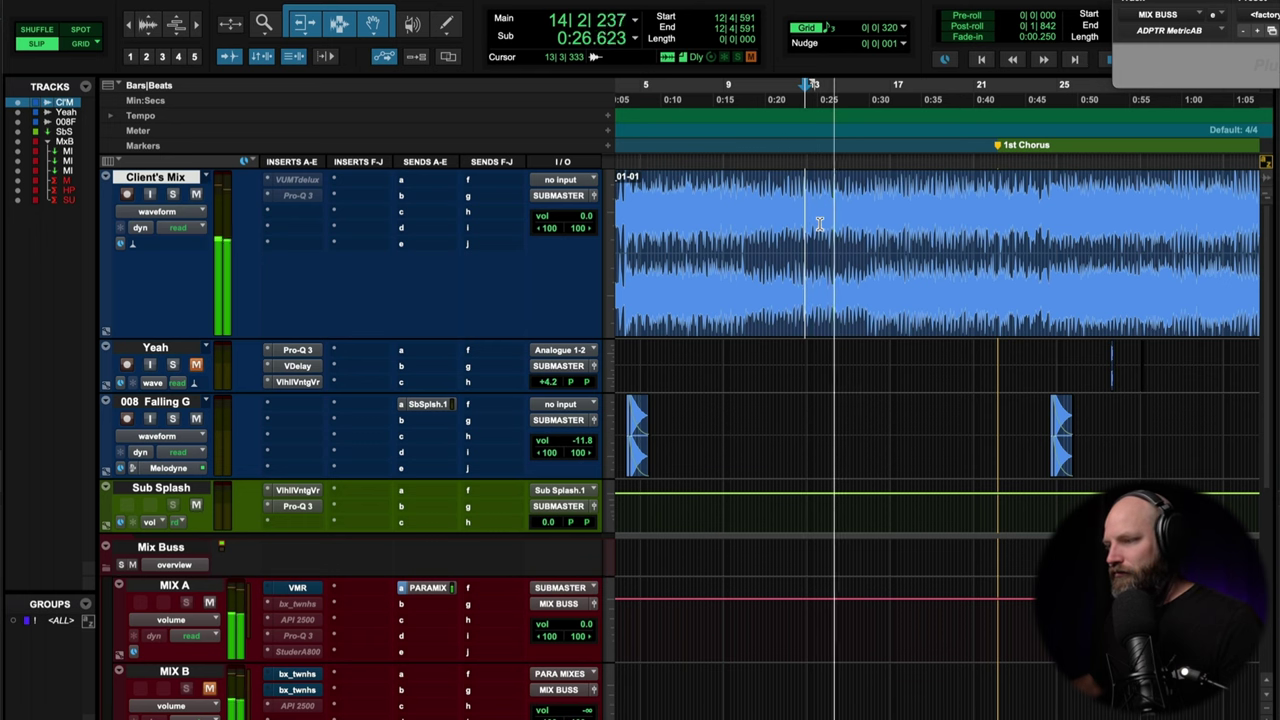
pyautogui.press('space')
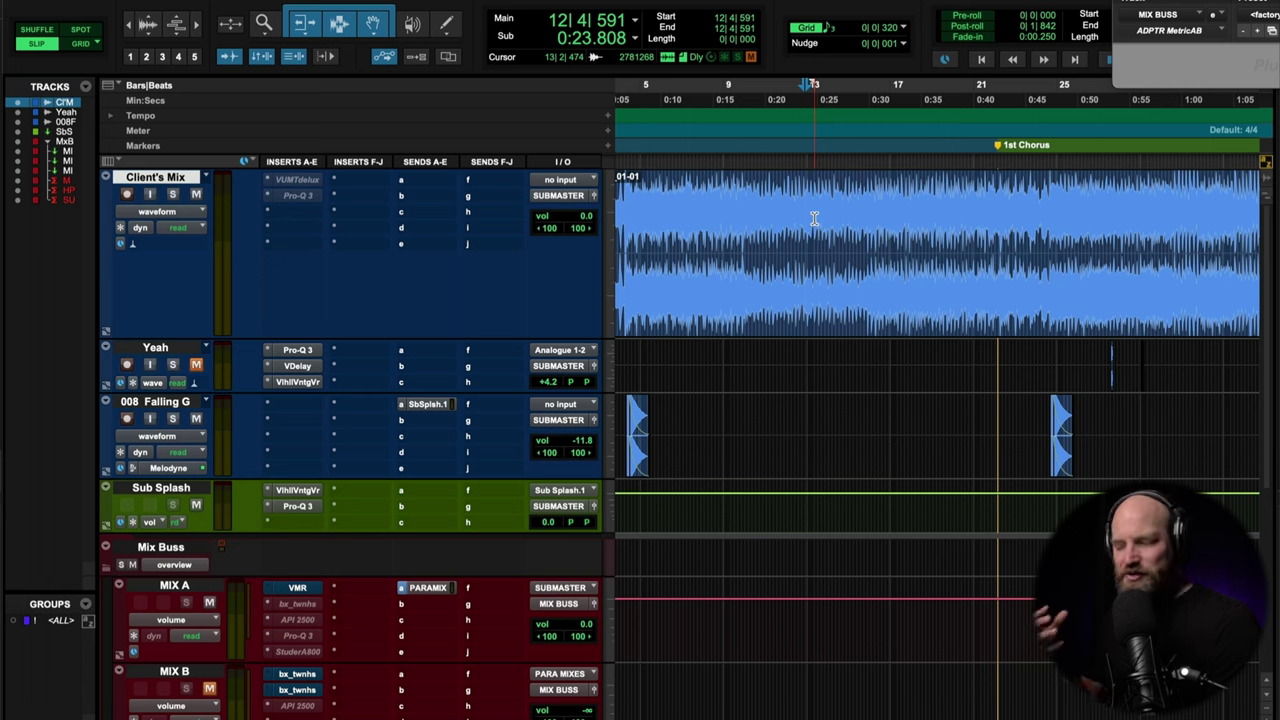
pyautogui.click(775, 210)
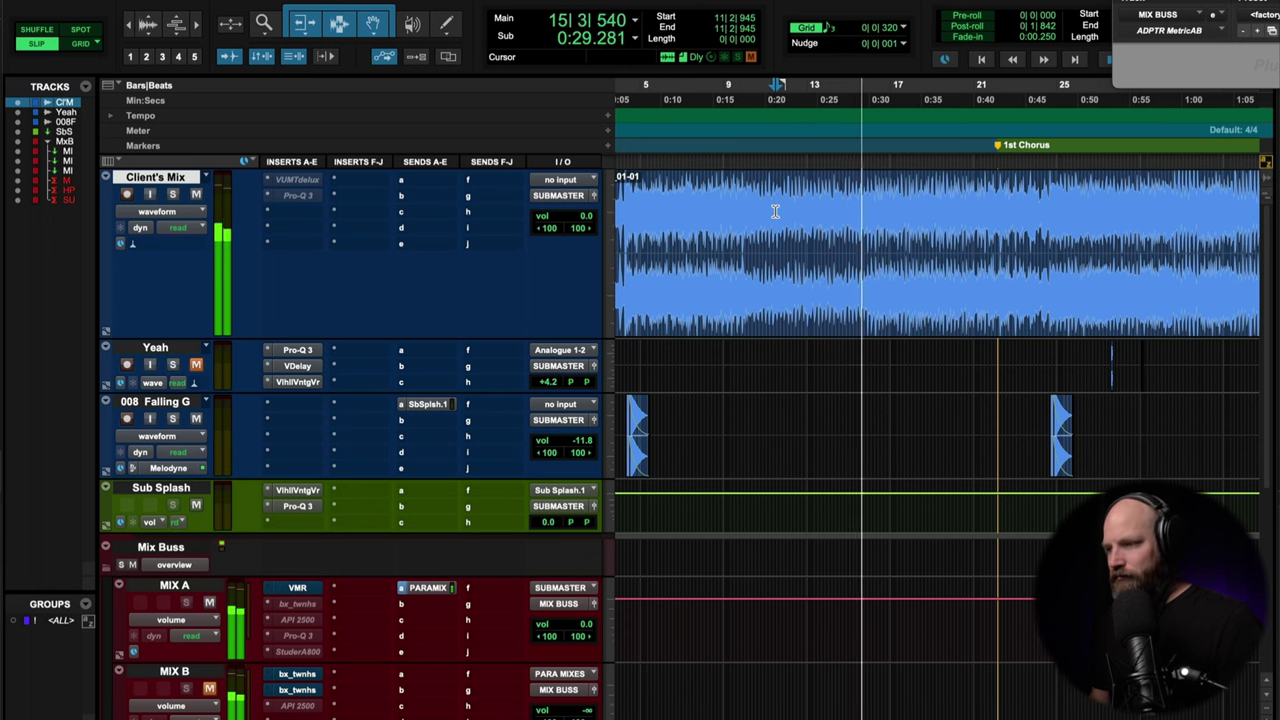
pyautogui.press('space')
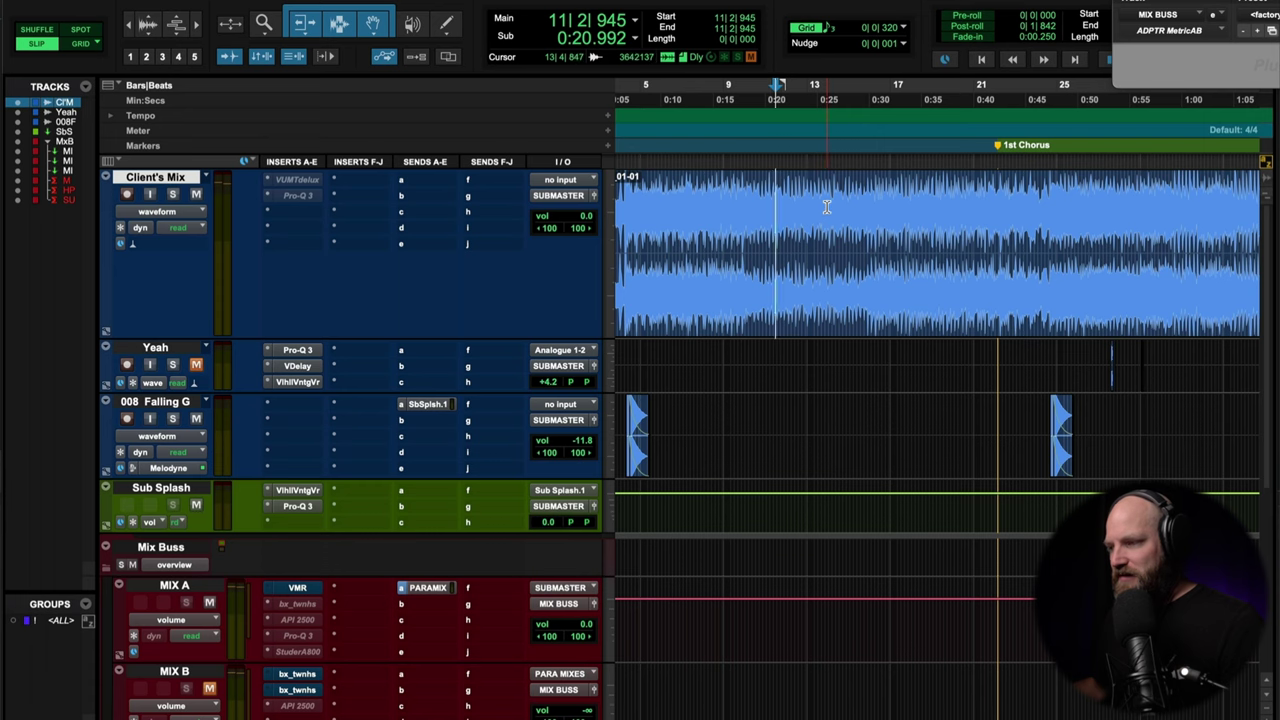
# - Set the playback start to 13|3|497 and audition the verse from there
pyautogui.click(825, 207)
pyautogui.click(820, 207)
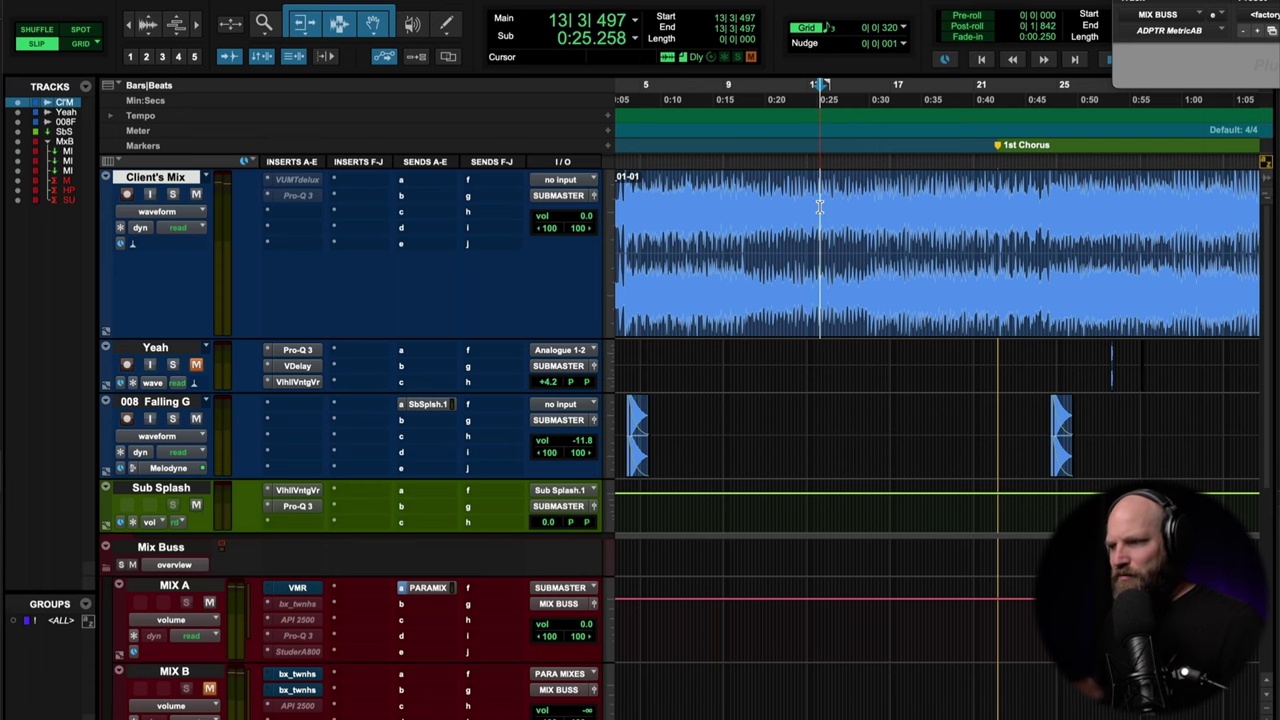
pyautogui.scroll(3, 819, 207)
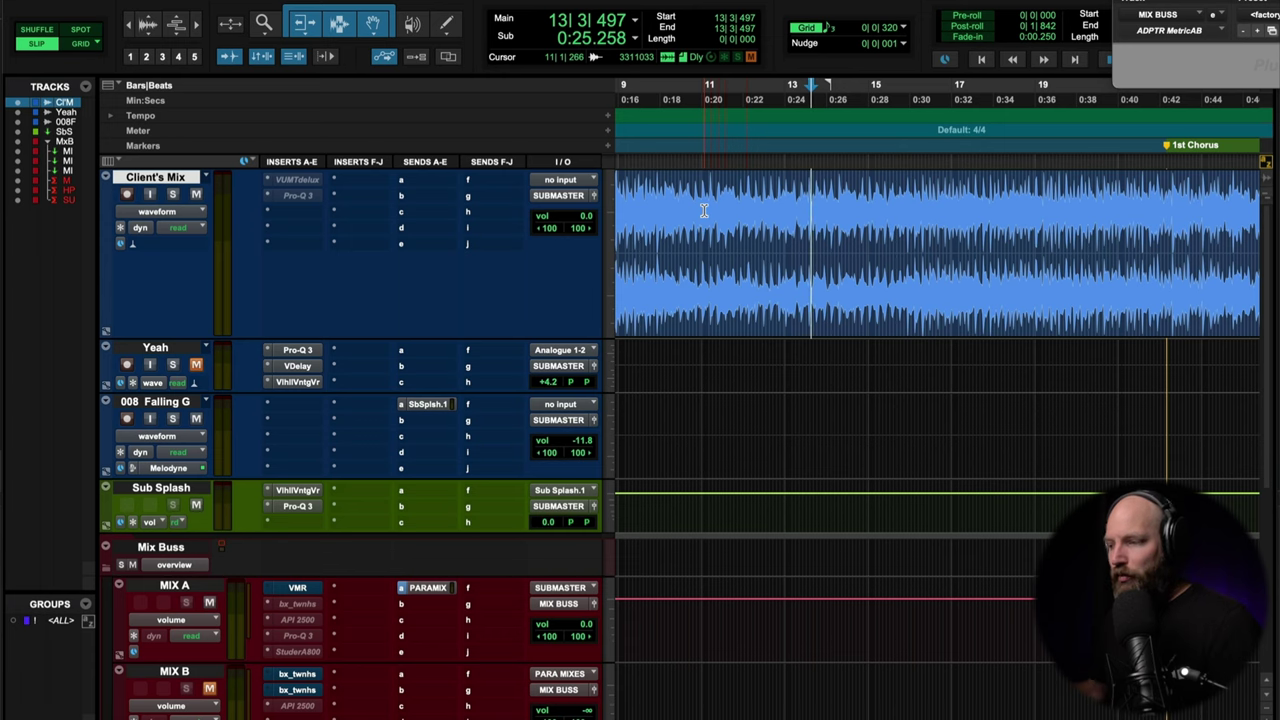
pyautogui.press('space')
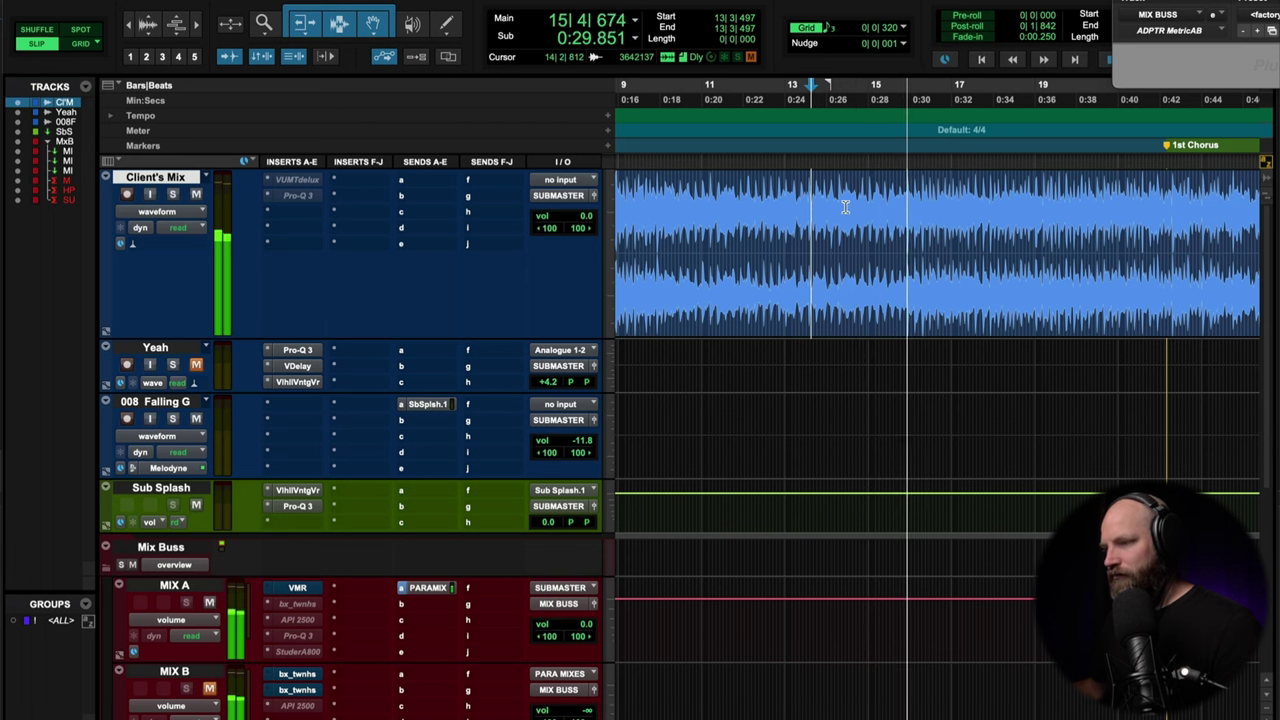
pyautogui.press('space')
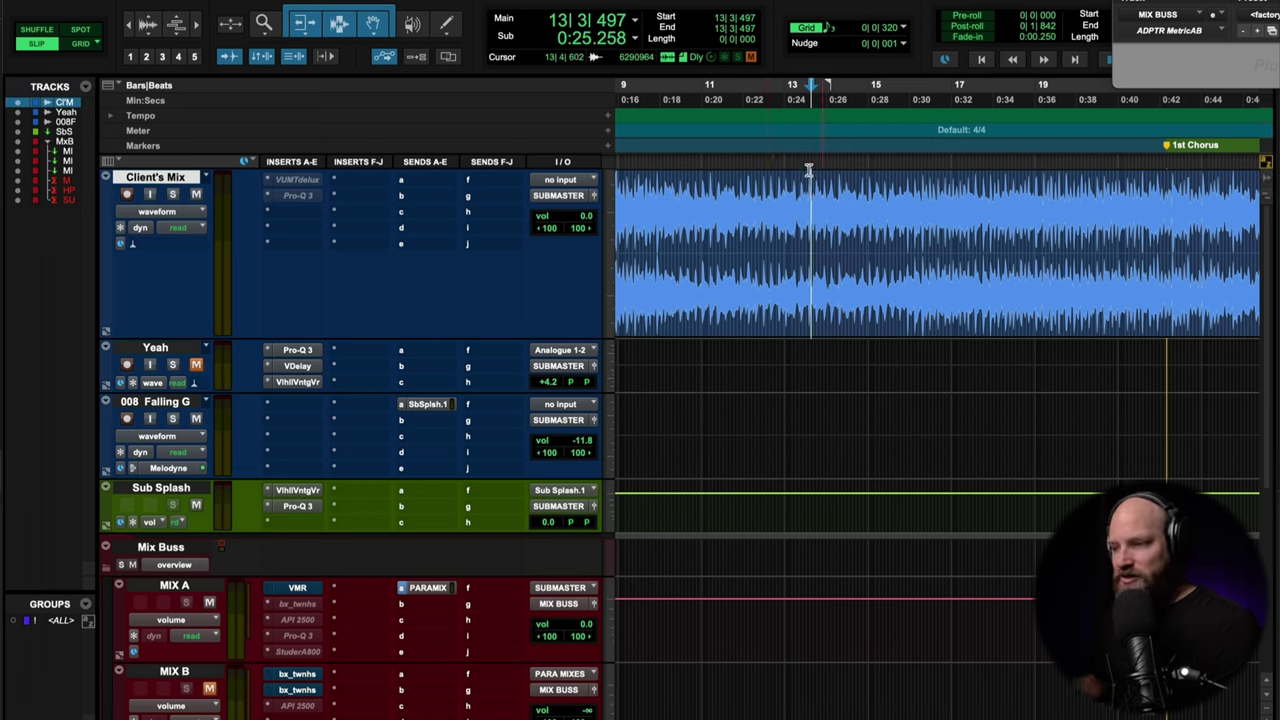
# - Insert the stereo Mod Delay III plug-in in the third insert slot of the Client's Mix track
pyautogui.click(301, 214)
pyautogui.moveTo(382, 212)
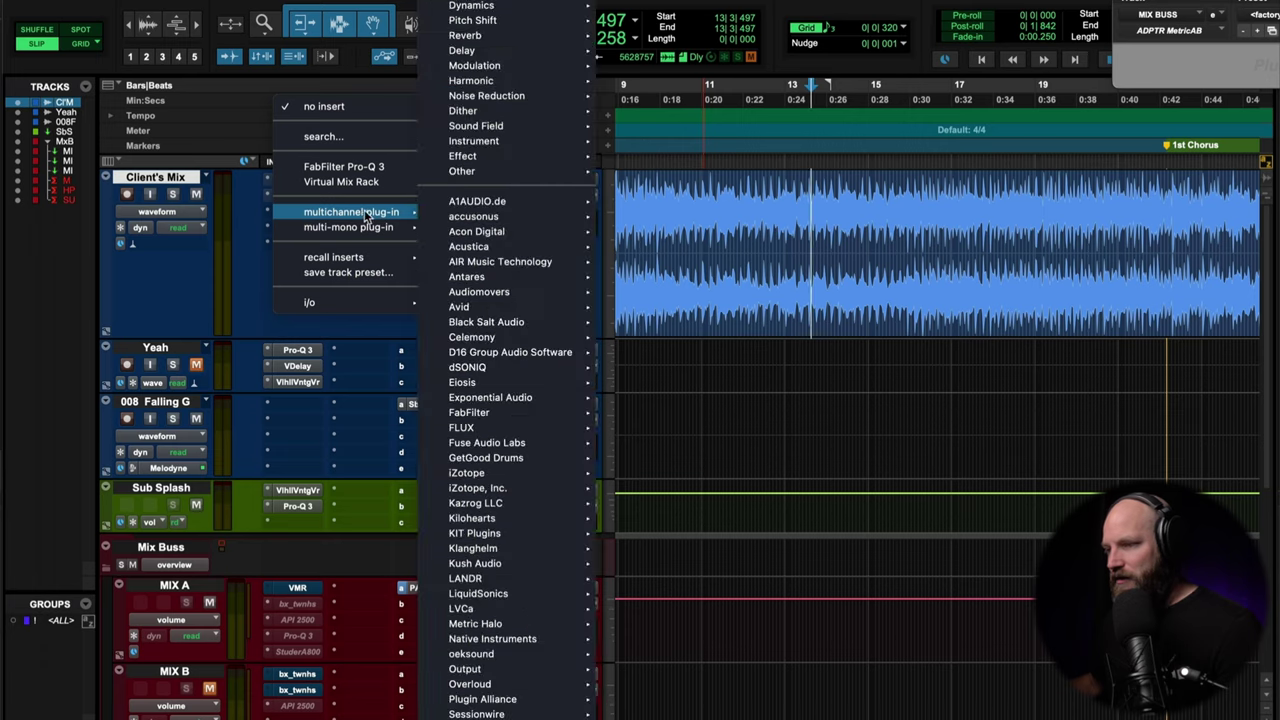
pyautogui.moveTo(491, 52)
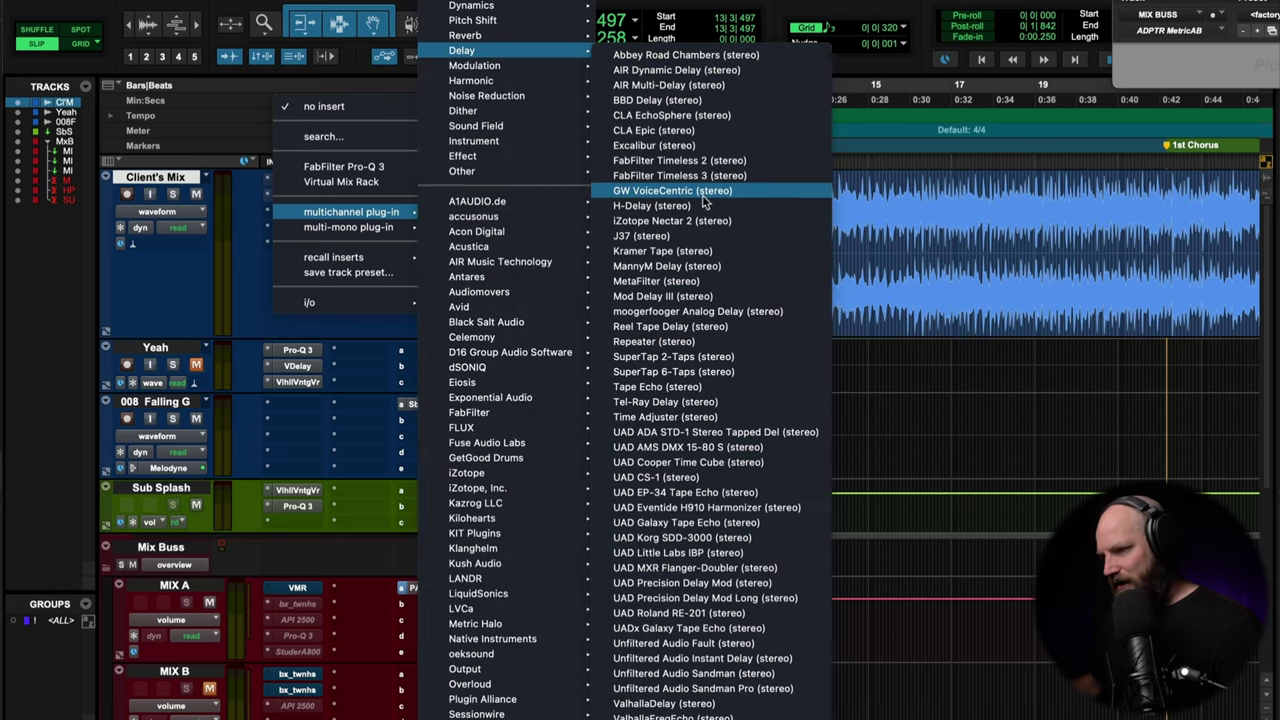
pyautogui.click(690, 296)
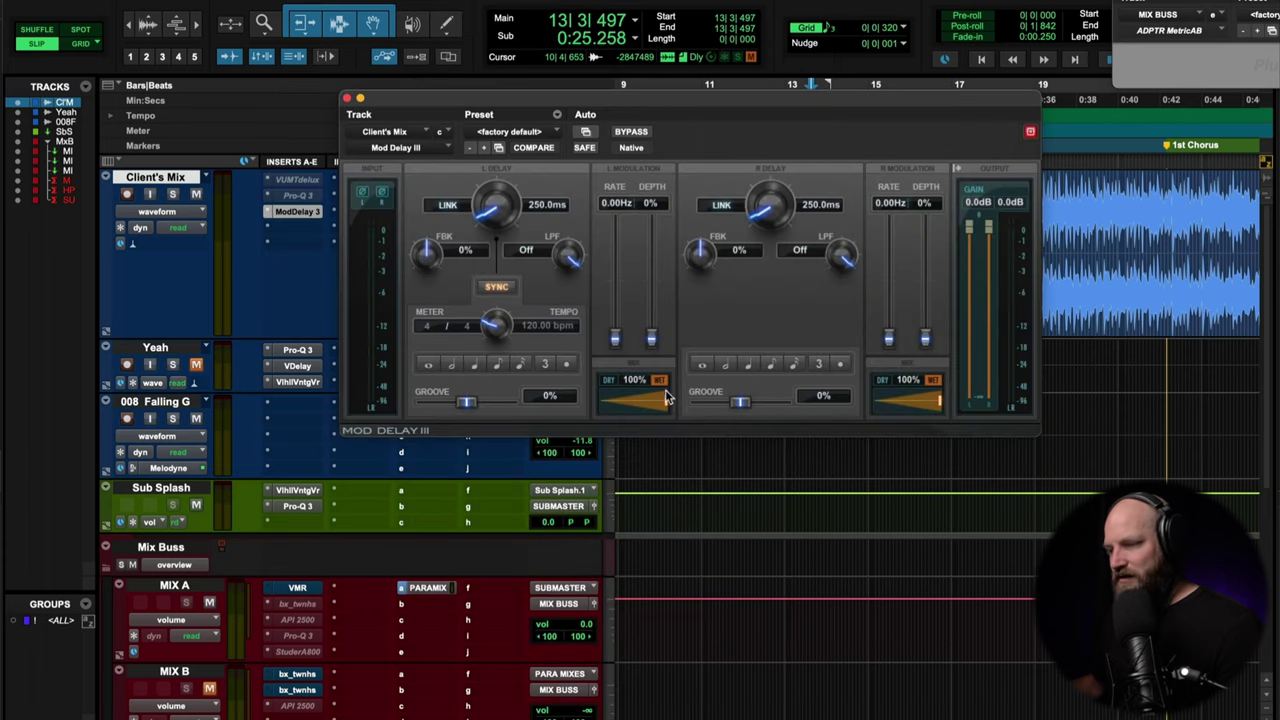
# - Set Mod Delay III's left mix to 0% and its right delay time to 35 ms
pyautogui.moveTo(667, 403); pyautogui.dragTo(489, 402)
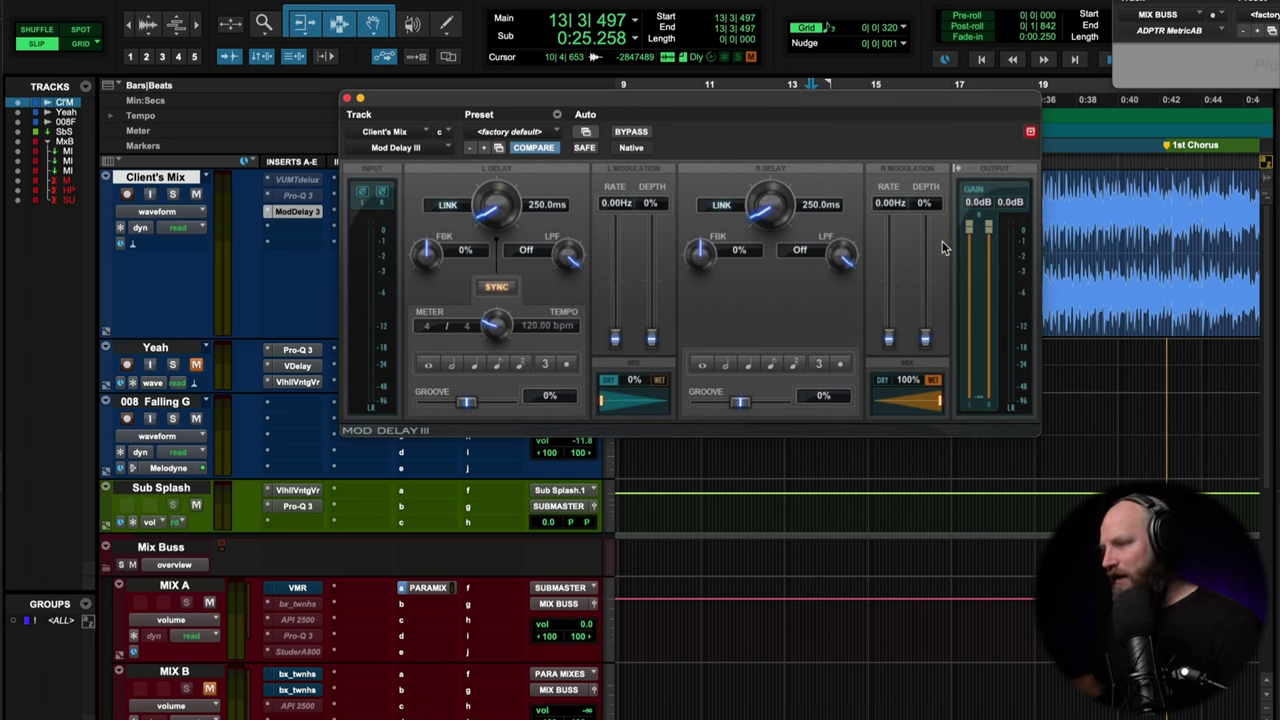
pyautogui.click(820, 205)
pyautogui.write('35')
pyautogui.press('Return')
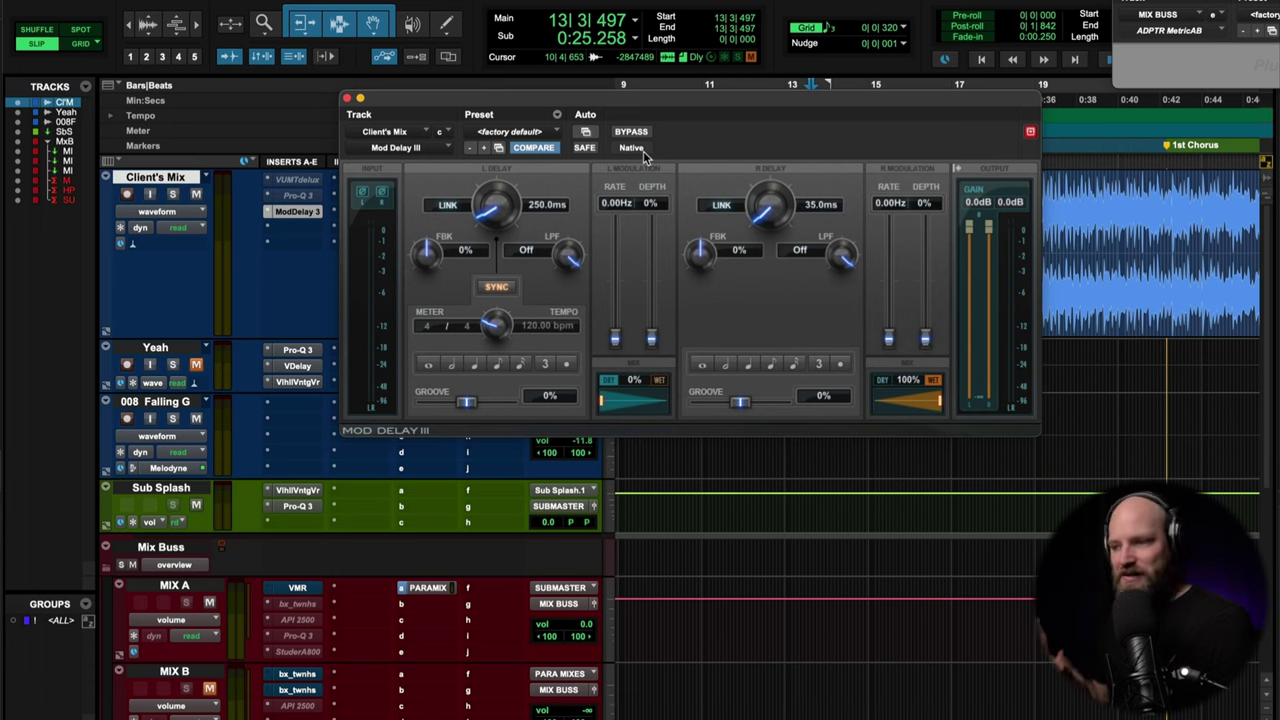
# - Audition the delayed mix from 13|3|497, and close and deactivate Mod Delay III
pyautogui.press('space')
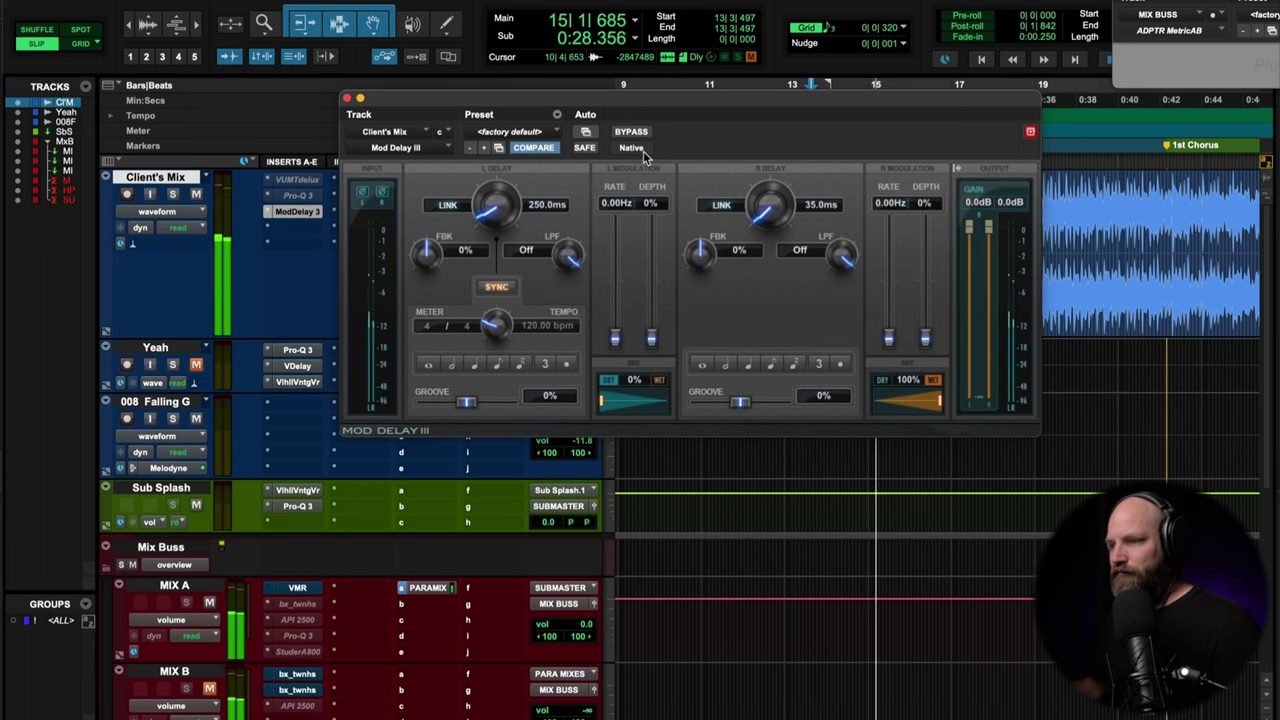
pyautogui.press('space')
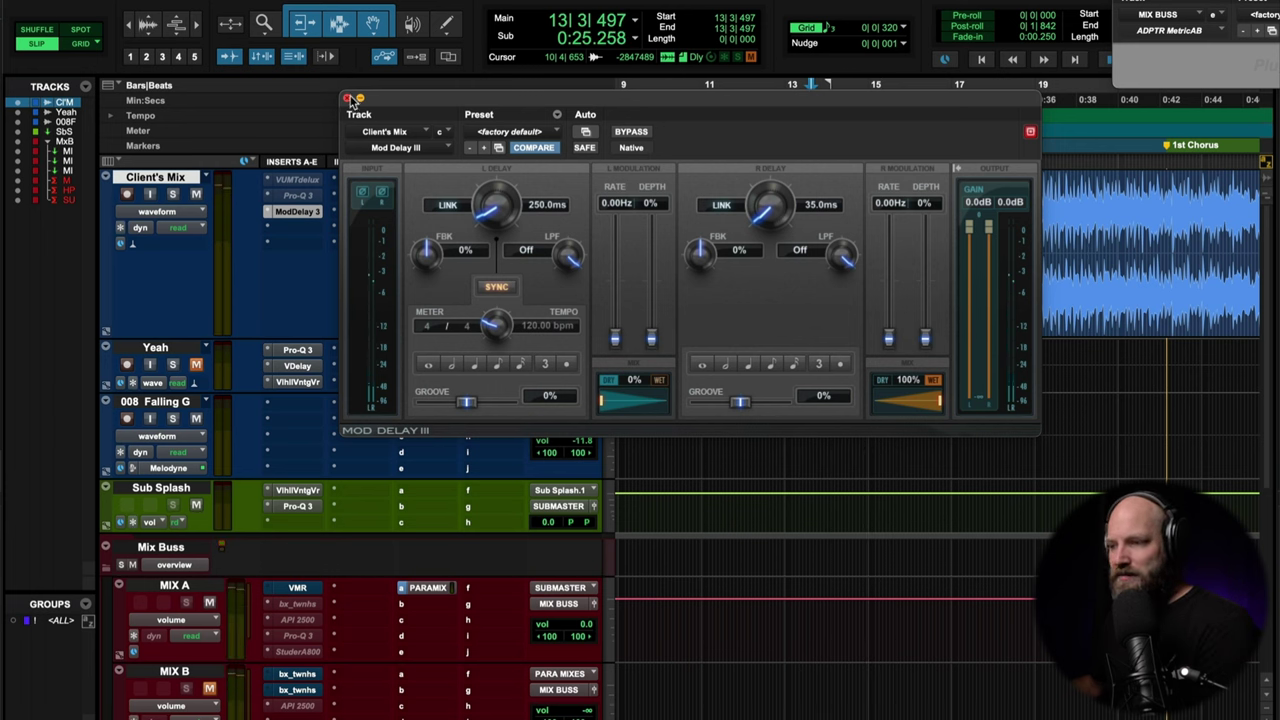
pyautogui.click(347, 99)
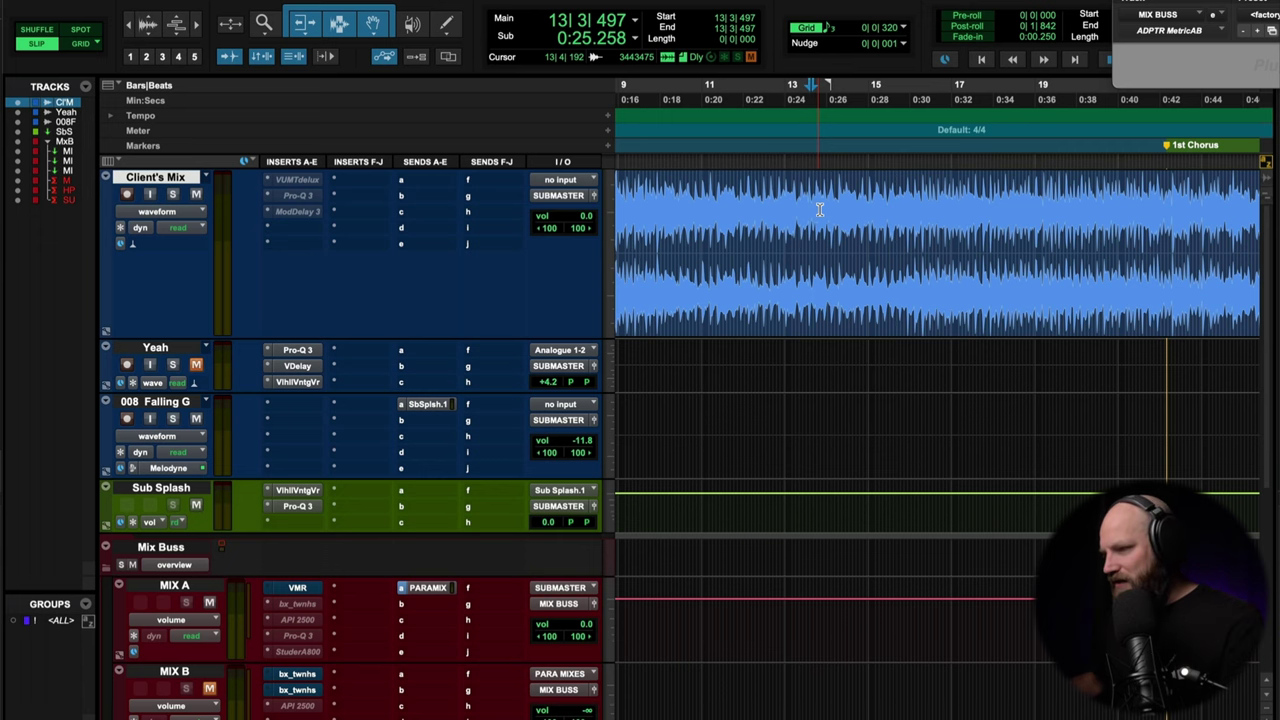
# - Play the Client's Mix from 15|3|108 towards the 1st Chorus marker without the delay
pyautogui.click(889, 209)
pyautogui.press('space')
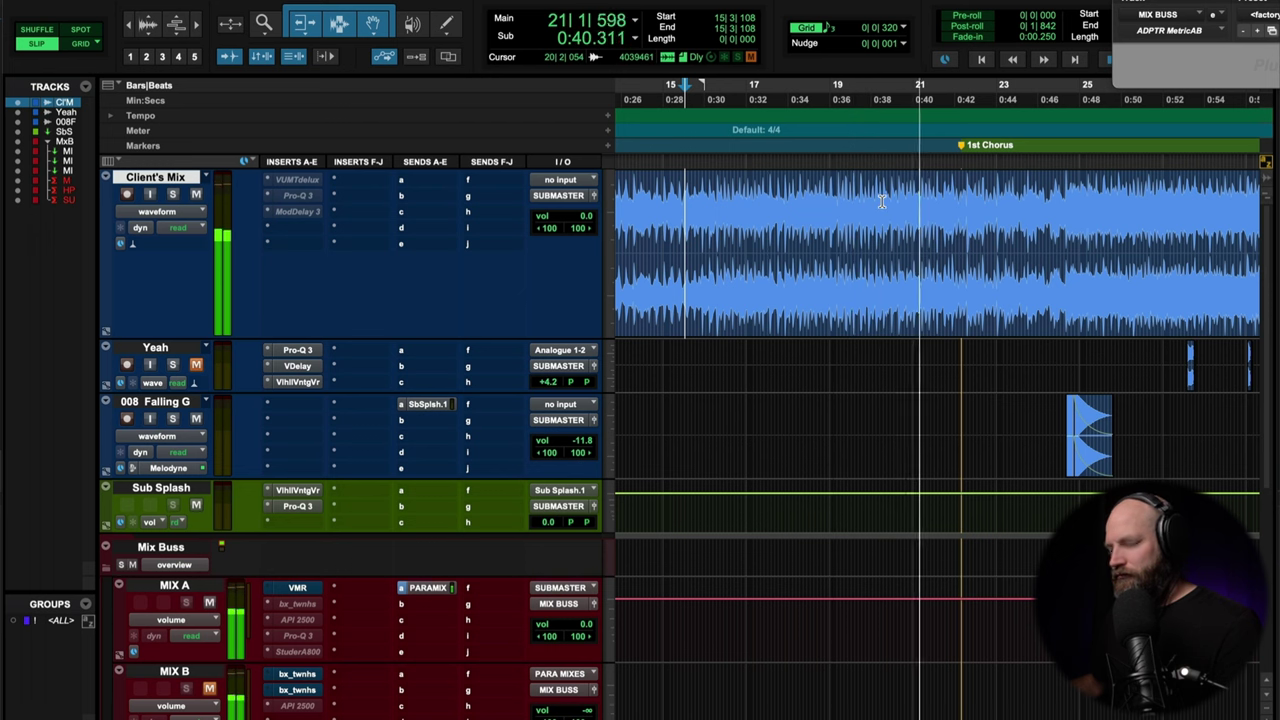
pyautogui.press('space')
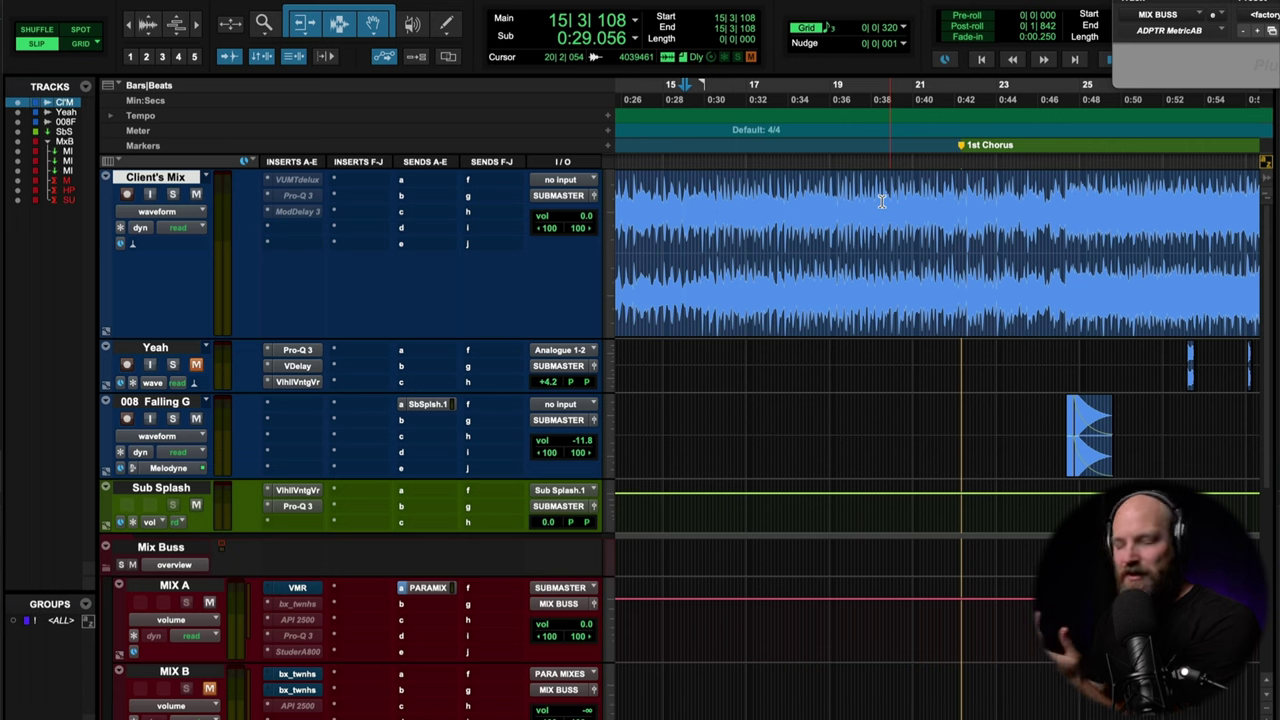
# - Audition the transition into the first chorus from 20|3|650 and again from 22|1|870, through the falling drop
pyautogui.click(899, 201)
pyautogui.press('space')
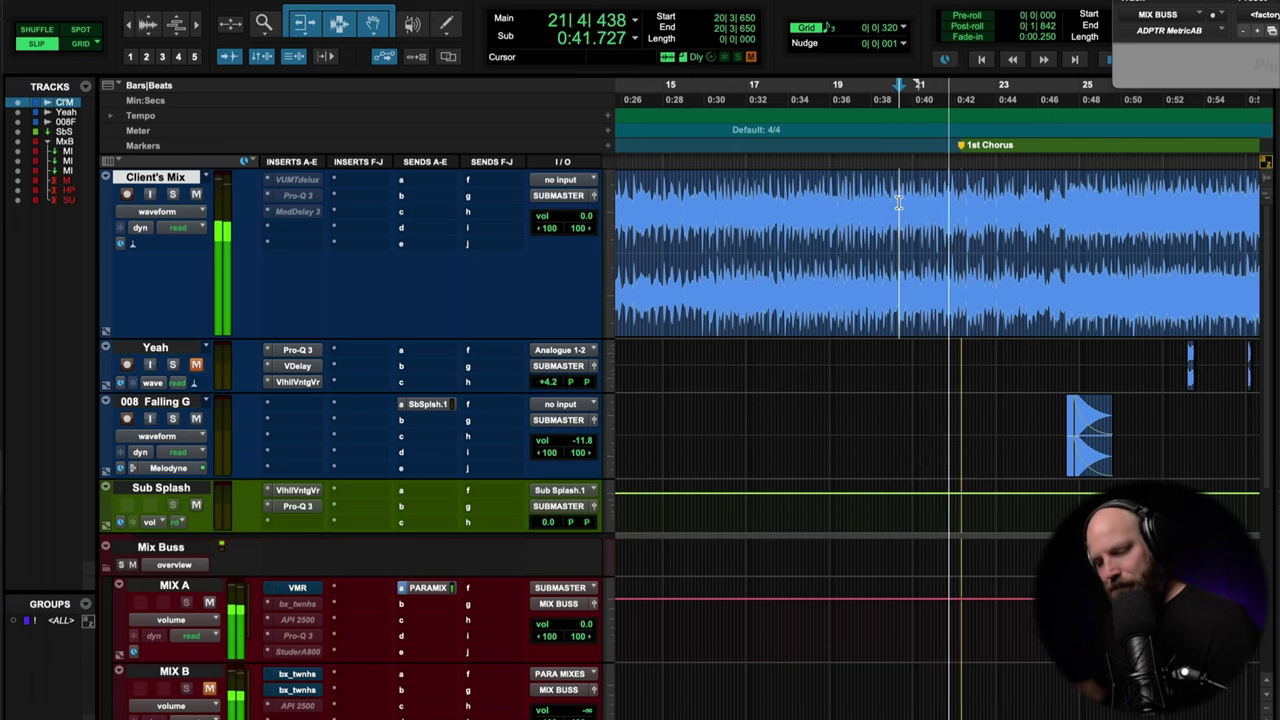
pyautogui.hscroll(5, 940, 205)
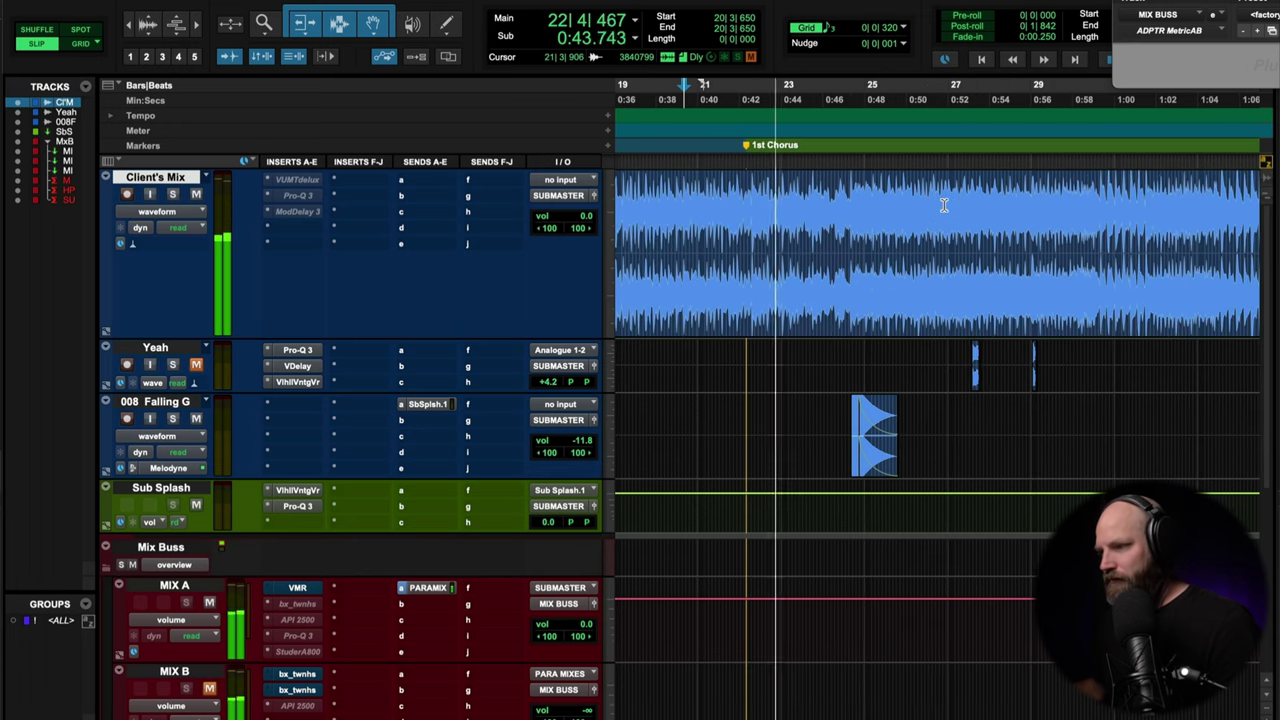
pyautogui.click(750, 221)
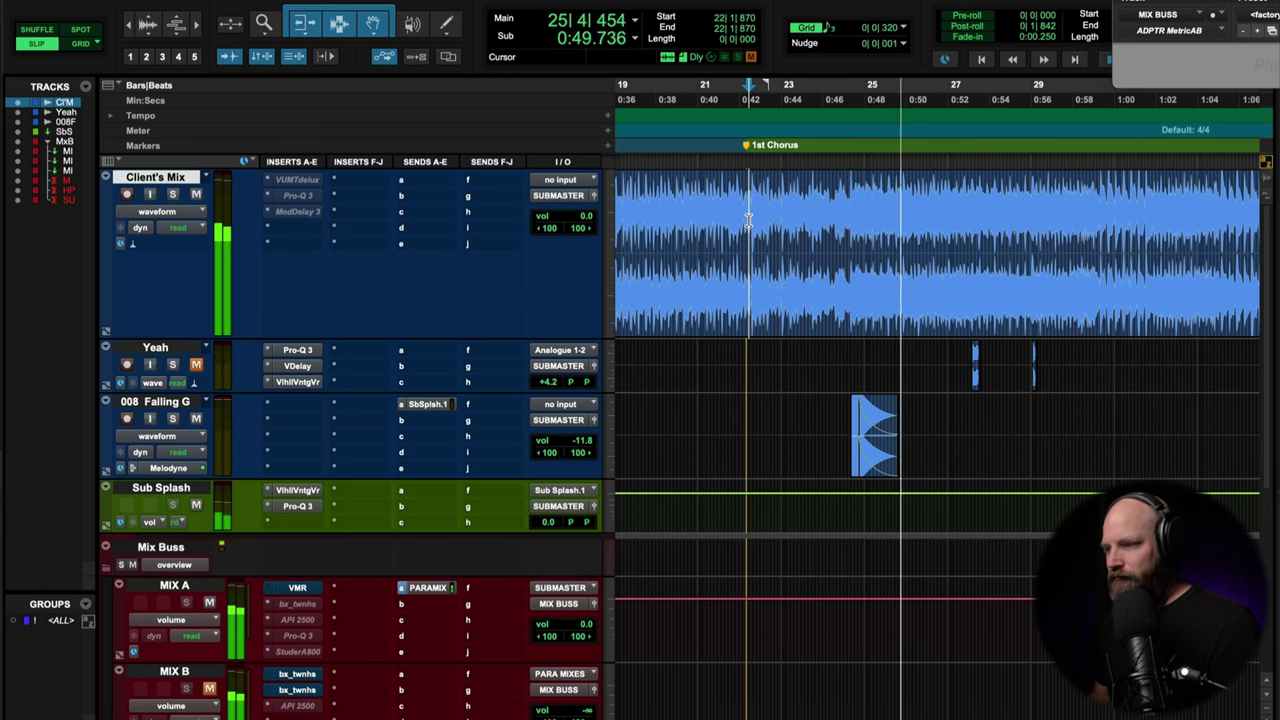
pyautogui.press('space')
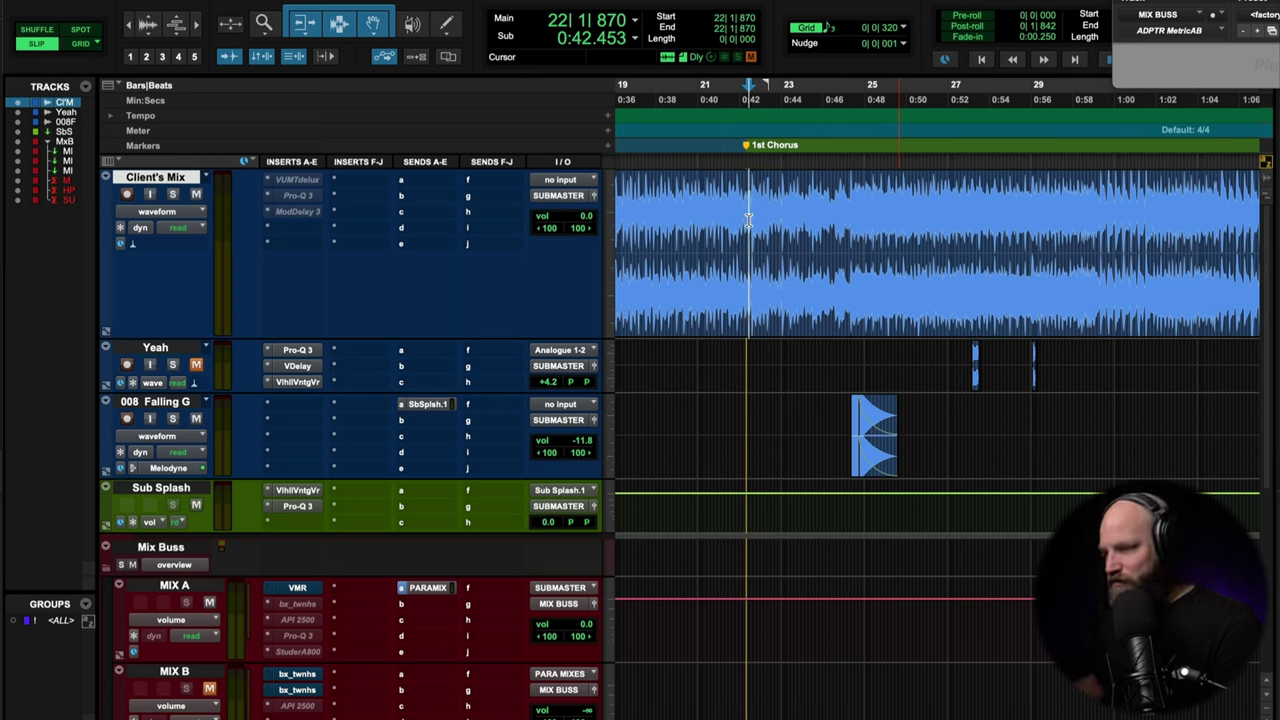
# - Audition the lead-in to the falling drop after the 1st Chorus marker, first from 23|2|829 and again from 23|1|123
pyautogui.click(800, 227)
pyautogui.press('space')
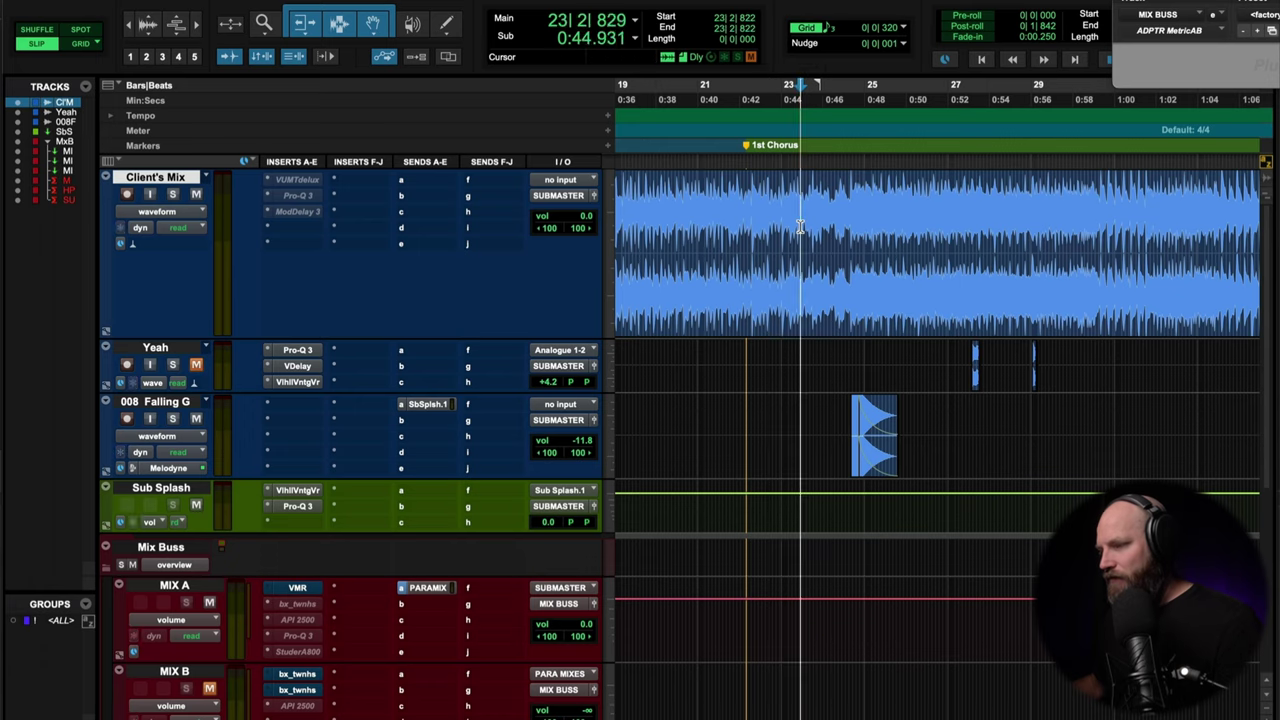
pyautogui.hotkey('ctrl', ']')
pyautogui.hotkey('ctrl', ']')
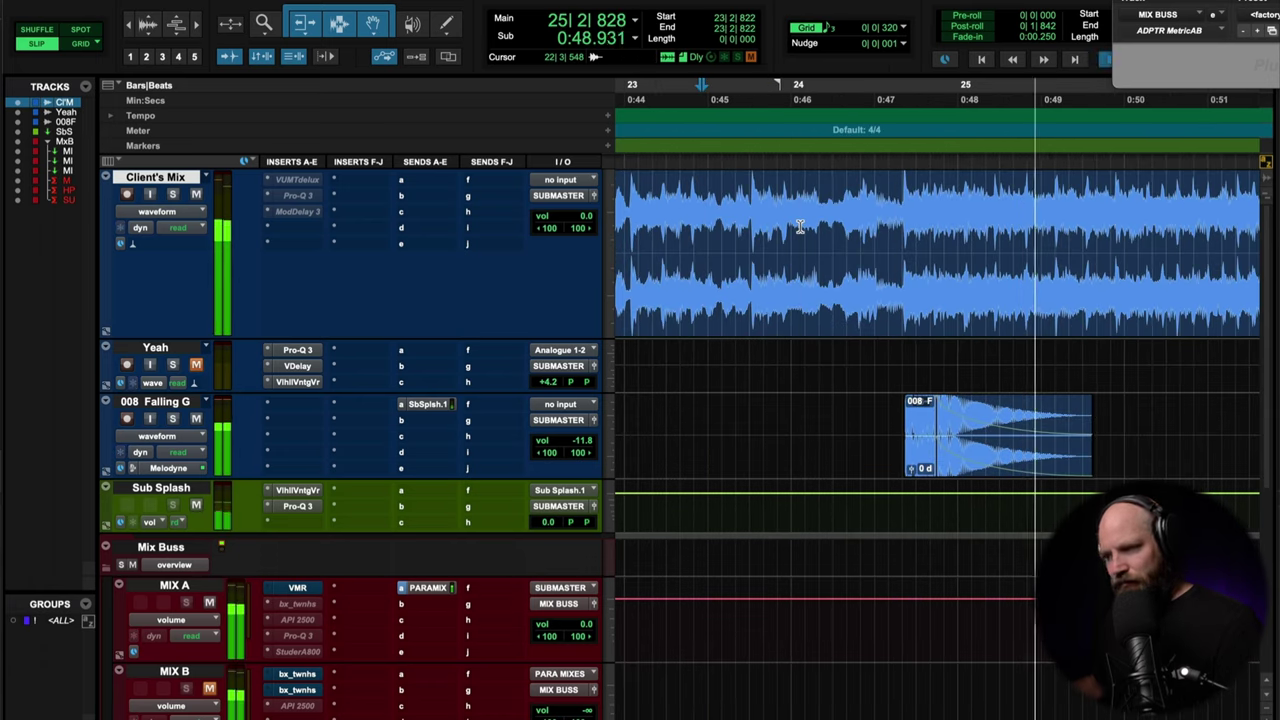
pyautogui.press('space')
pyautogui.click(709, 216)
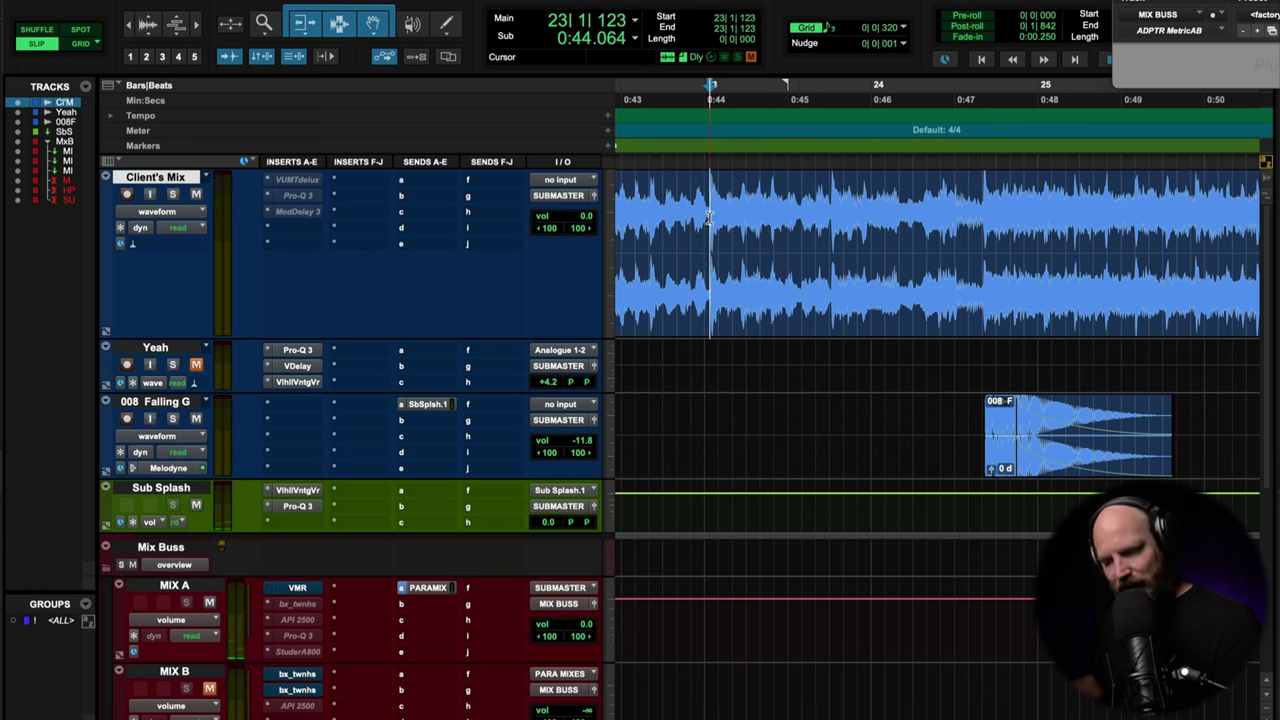
pyautogui.press('space')
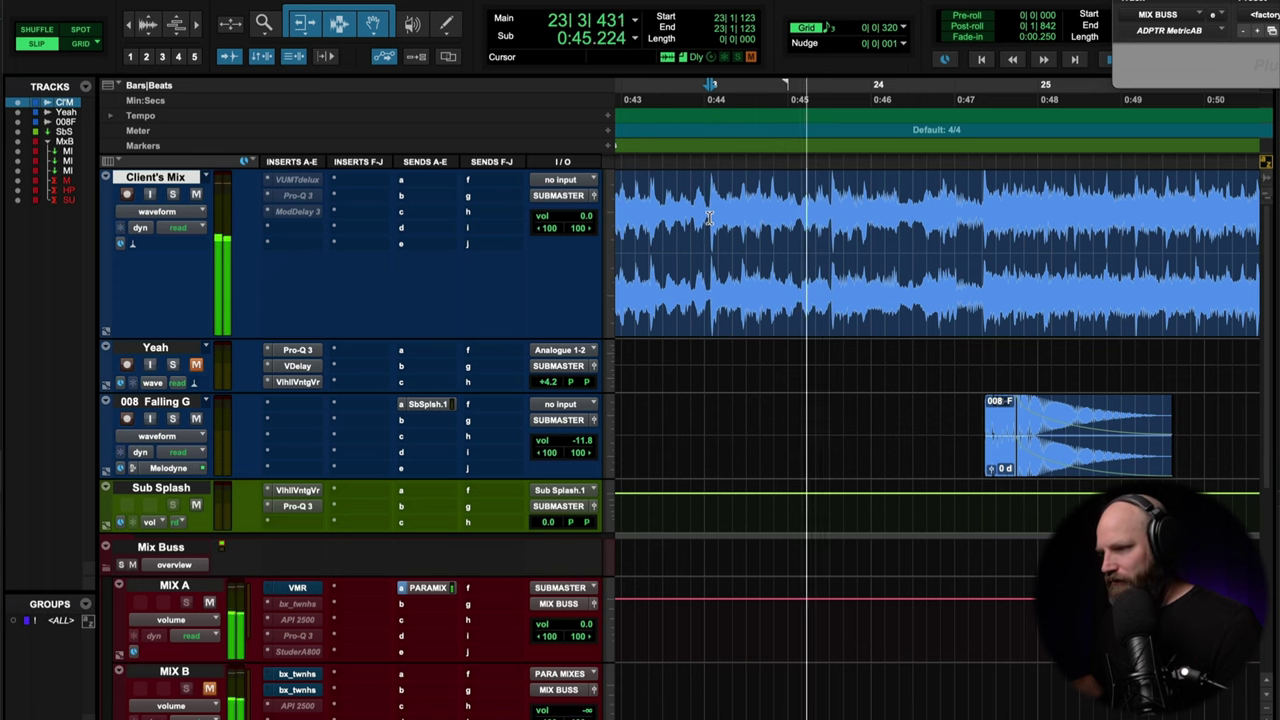
pyautogui.press('space')
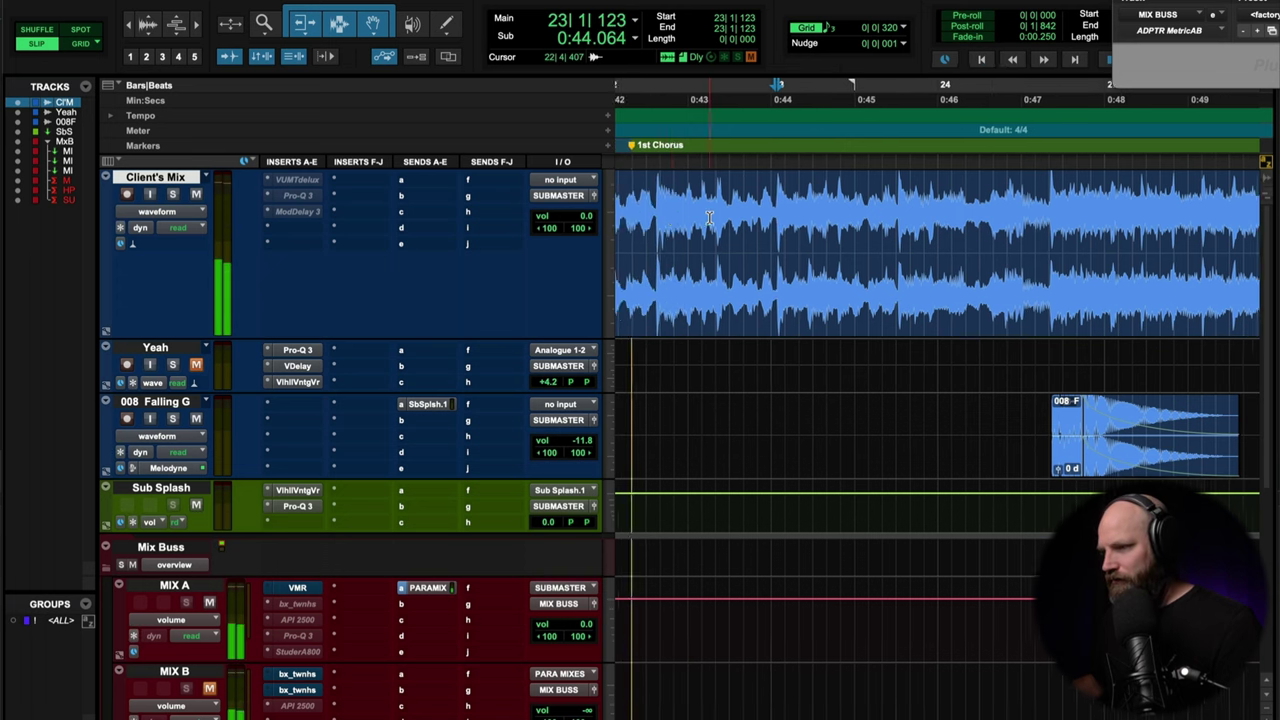
# - Play the mix from 22|2|607 just after the 1st Chorus marker, and from 21|3|108 ahead of it
pyautogui.click(709, 216)
pyautogui.press('space')
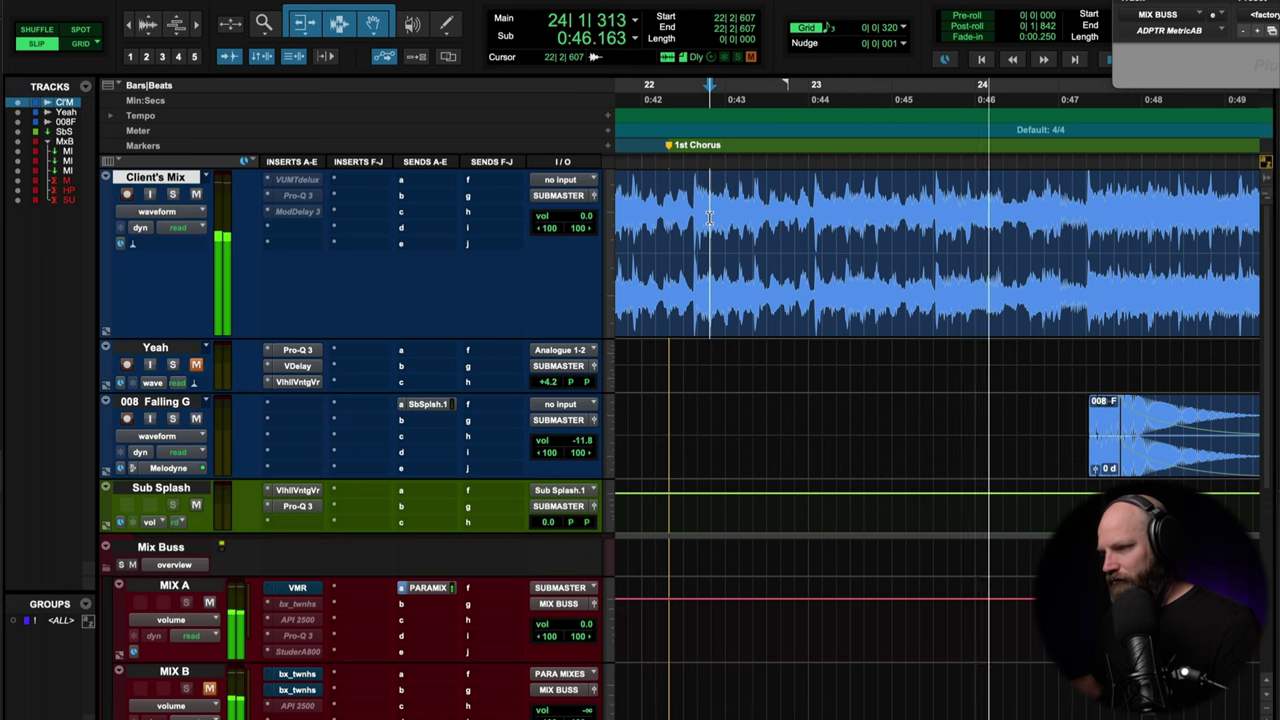
pyautogui.press('space')
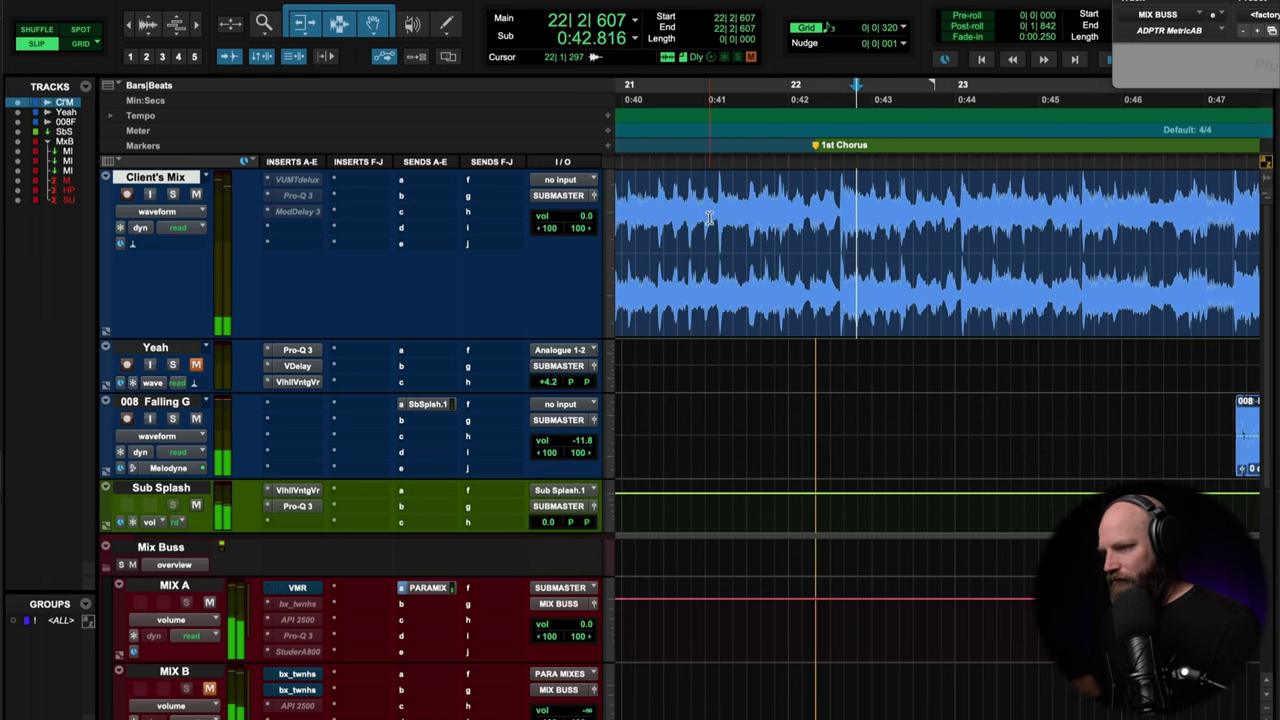
pyautogui.click(709, 216)
pyautogui.press('space')
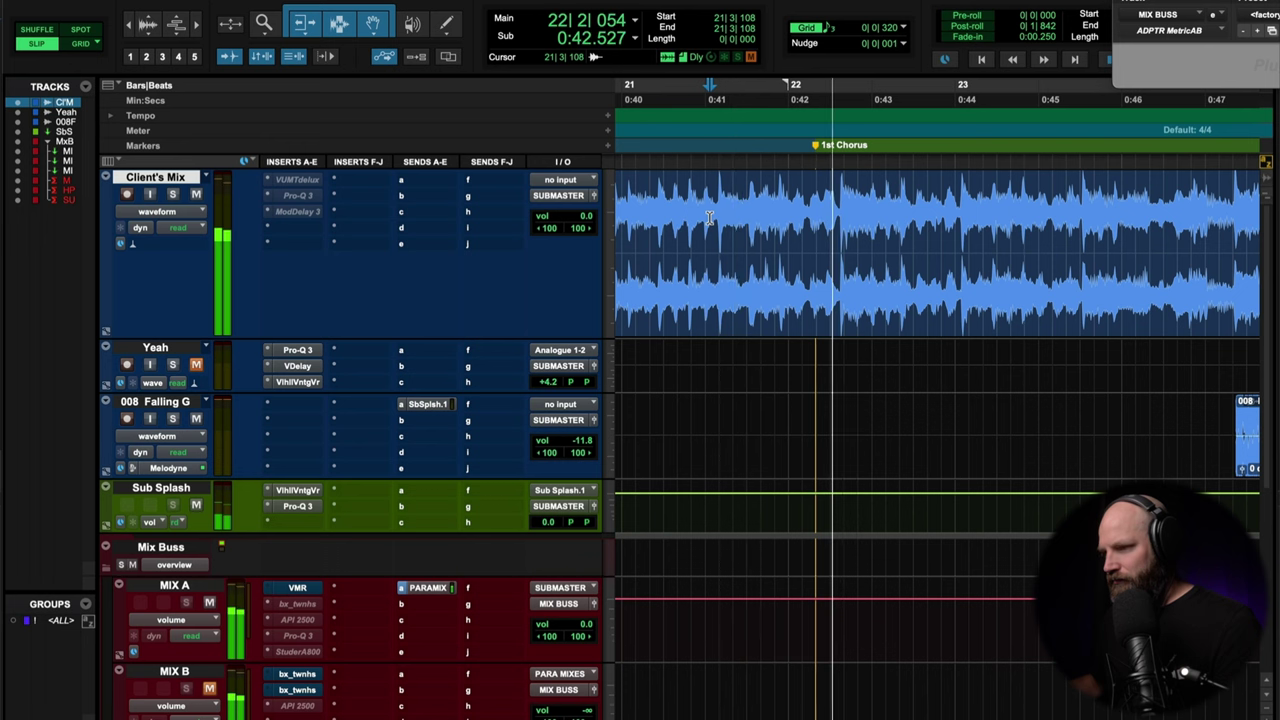
# - Audition the build-up before the first chorus twice from 20|4|407
pyautogui.press('super+alt+KP_1')
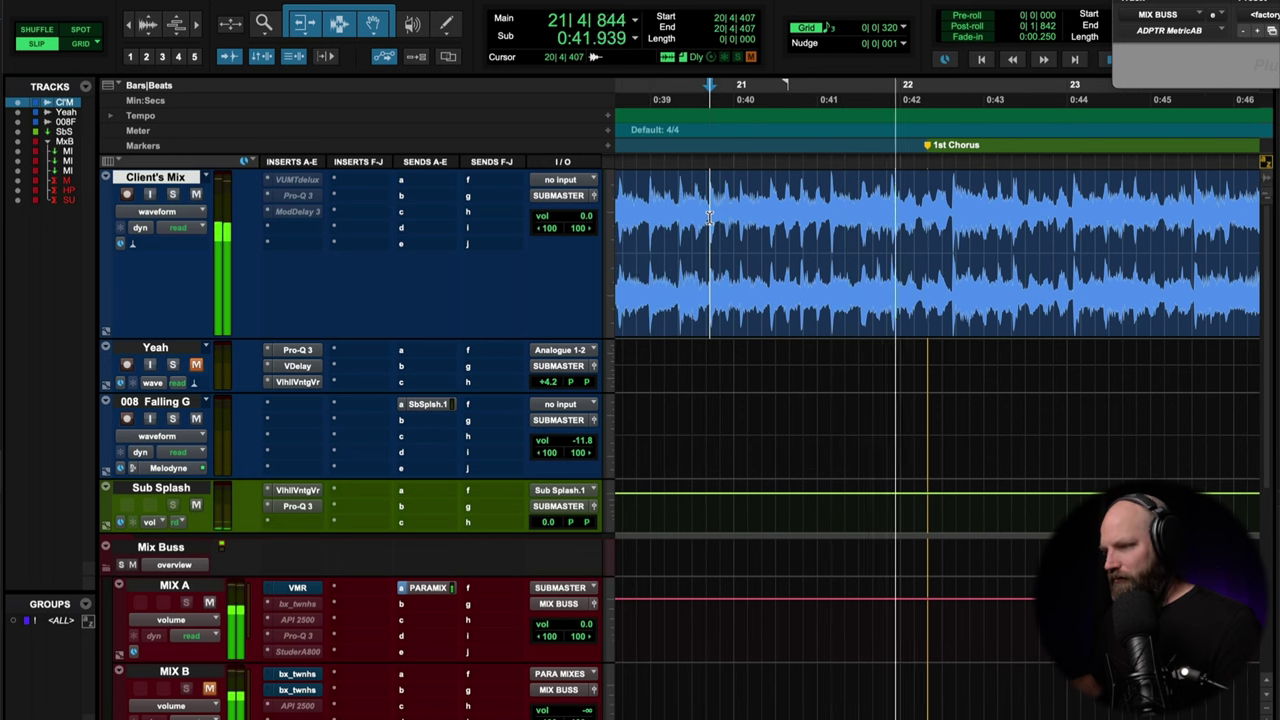
pyautogui.press('space')
pyautogui.press('space')
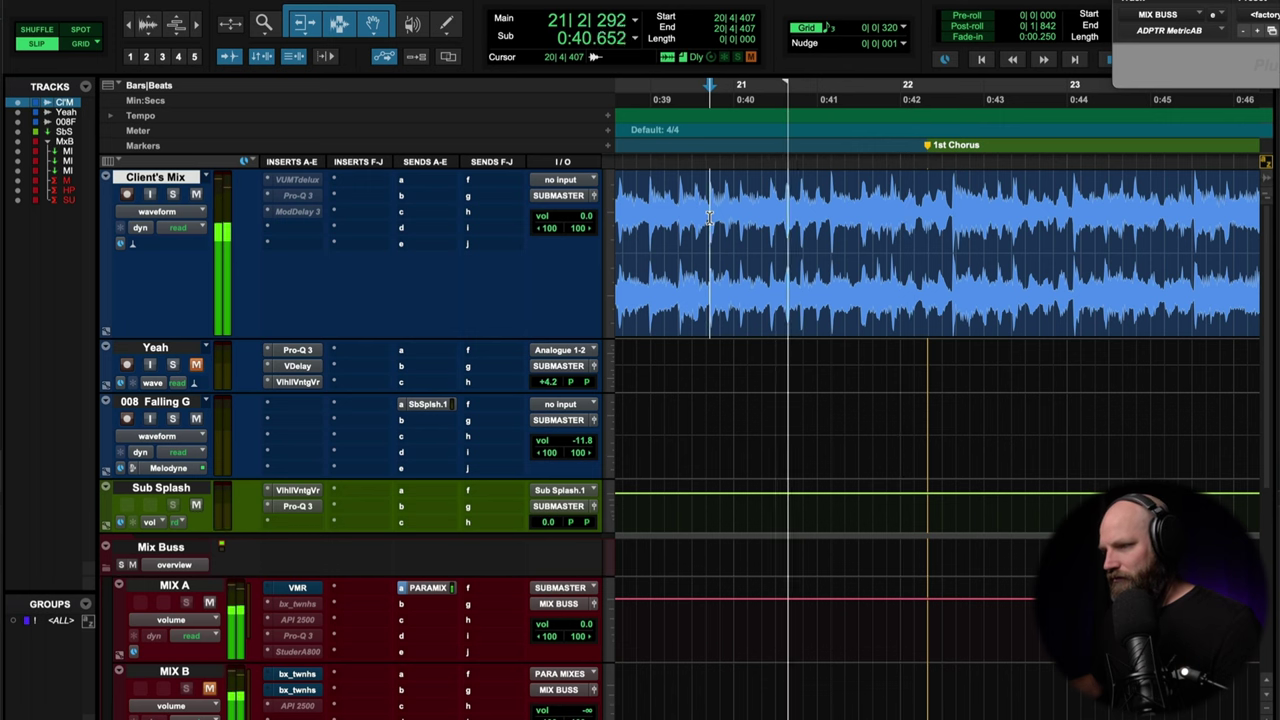
pyautogui.press('space')
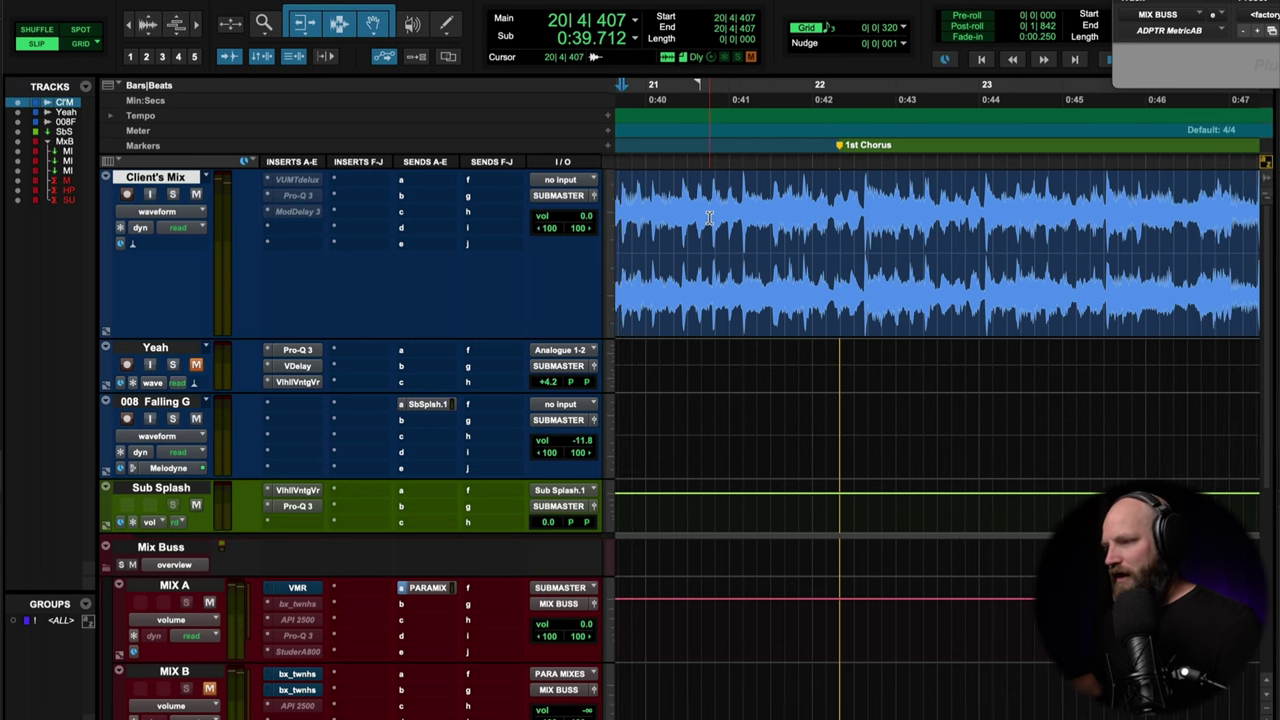
# - Play the pre-chorus section from 21|1|041, and the chorus entry from 21|4|085
pyautogui.click(647, 220)
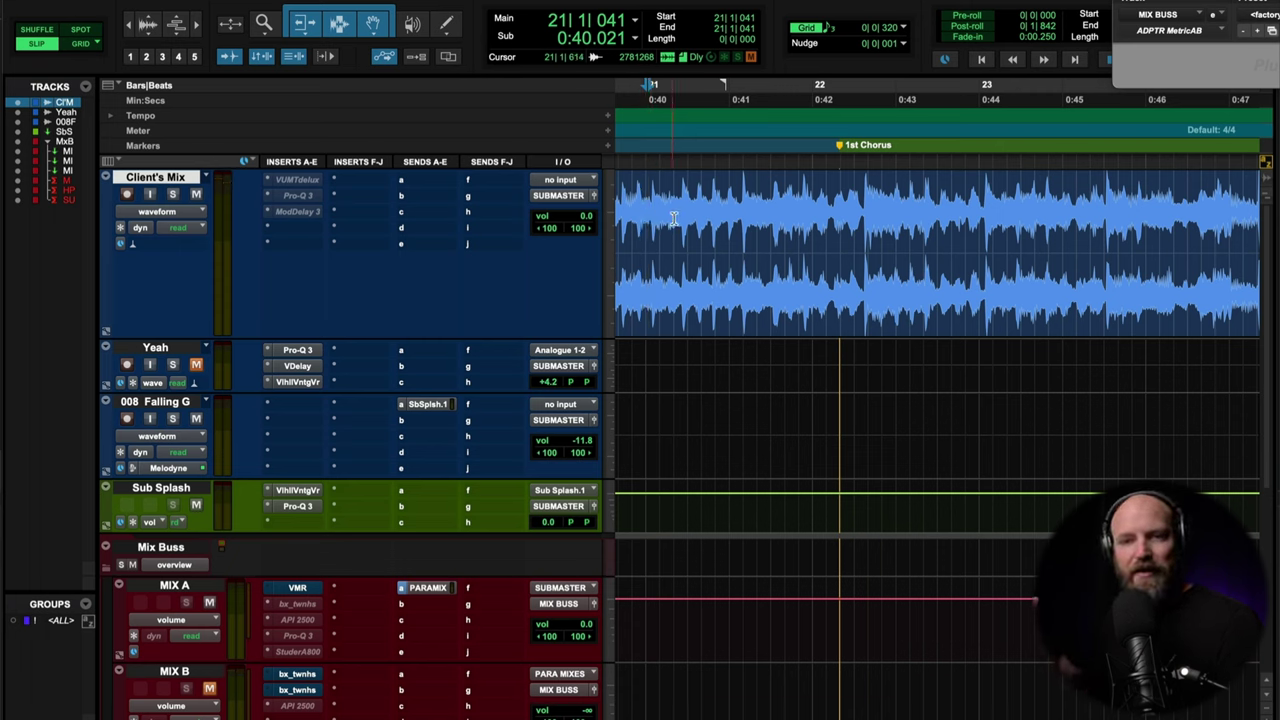
pyautogui.press('space')
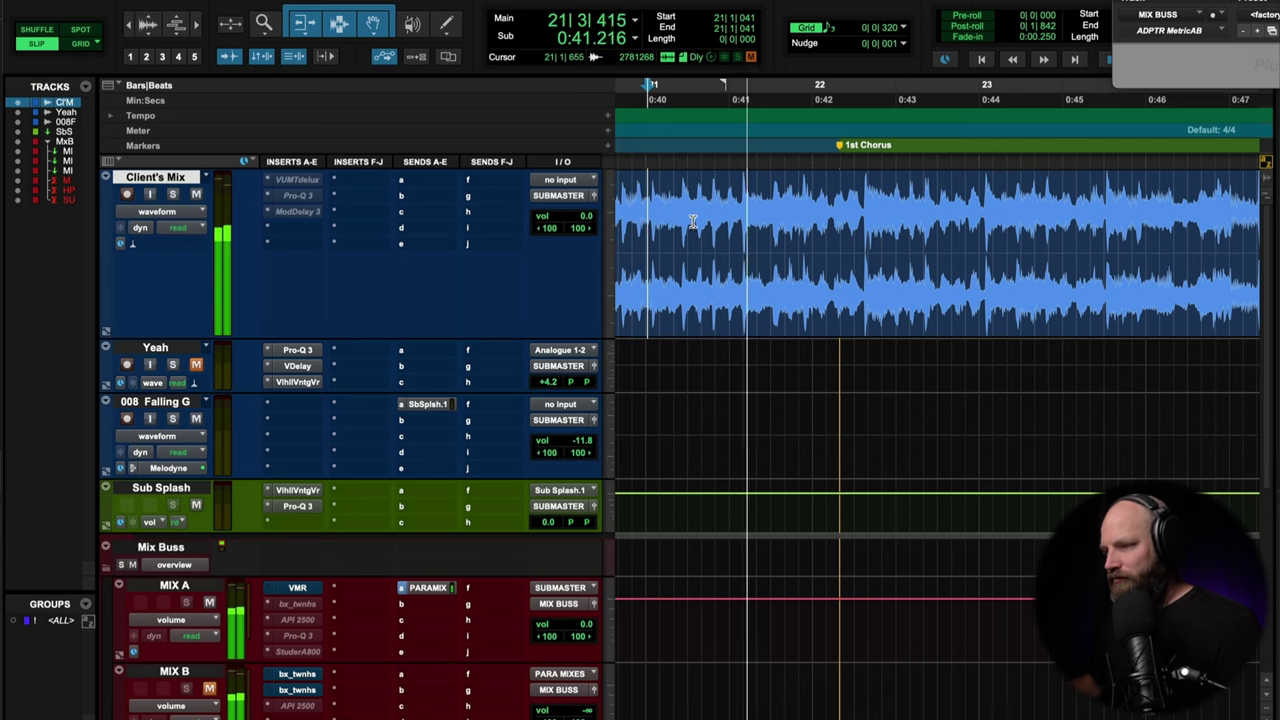
pyautogui.press('space')
pyautogui.click(762, 220)
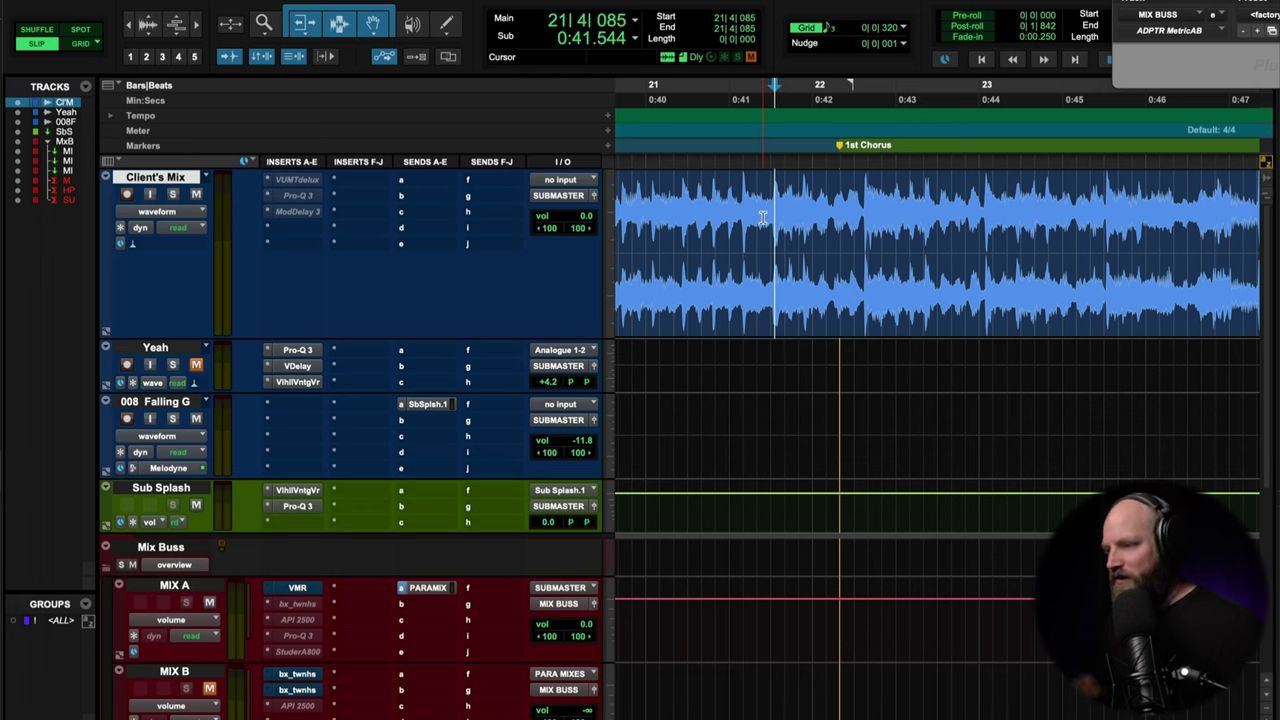
pyautogui.press('space')
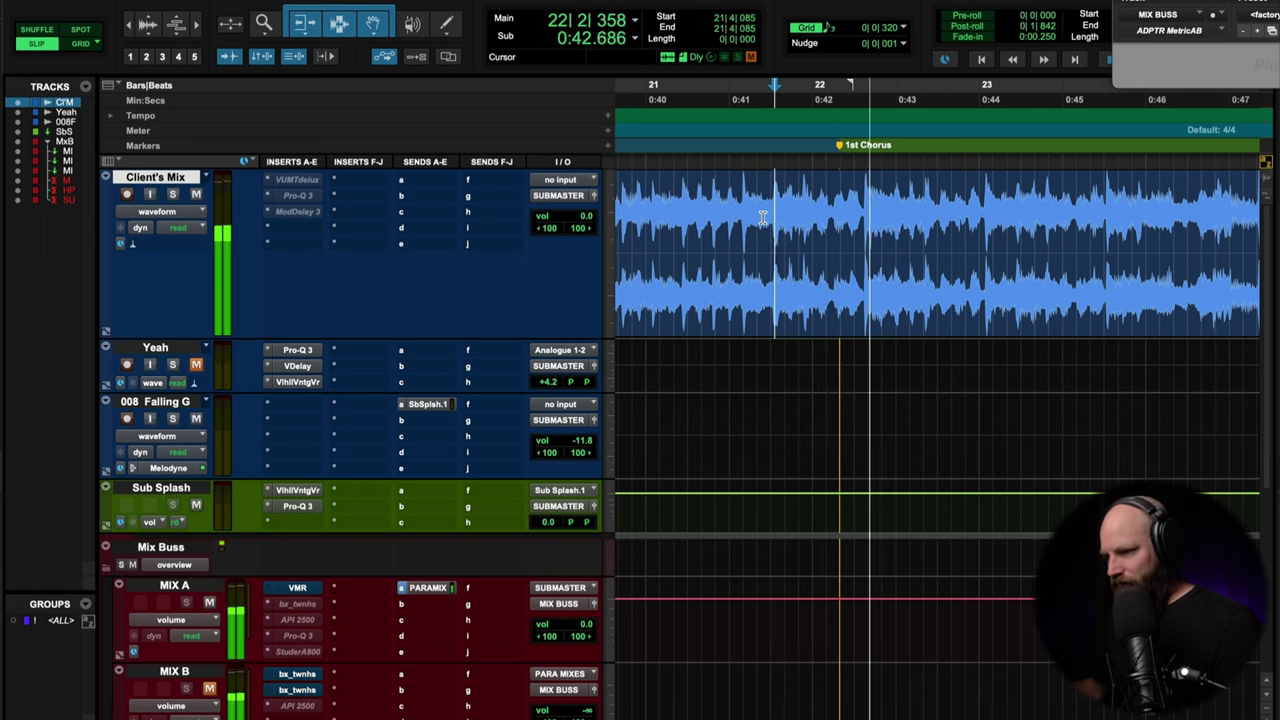
pyautogui.press('space')
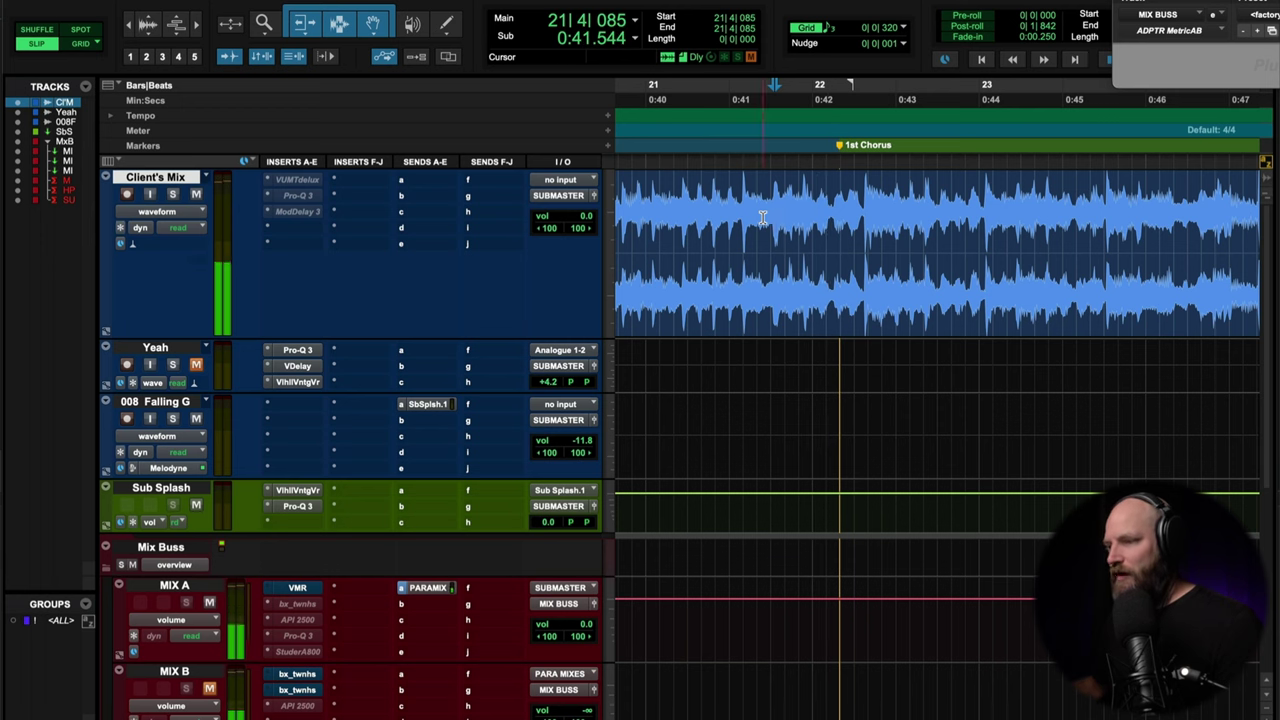
# - Mark the Client's Mix passage from 21|2|699 to 21|4|085, and listen through it twice starting from 20|4|407
pyautogui.moveTo(729, 220); pyautogui.dragTo(718, 226)
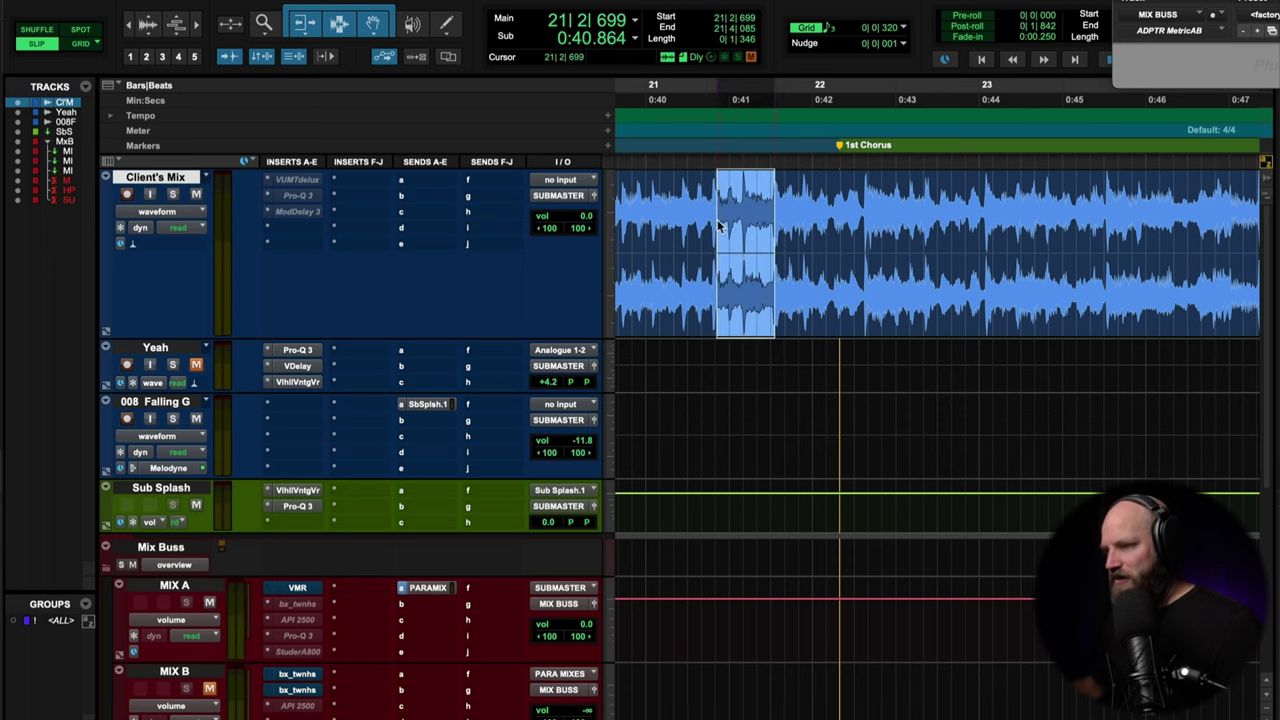
pyautogui.click(621, 218)
pyautogui.press('space')
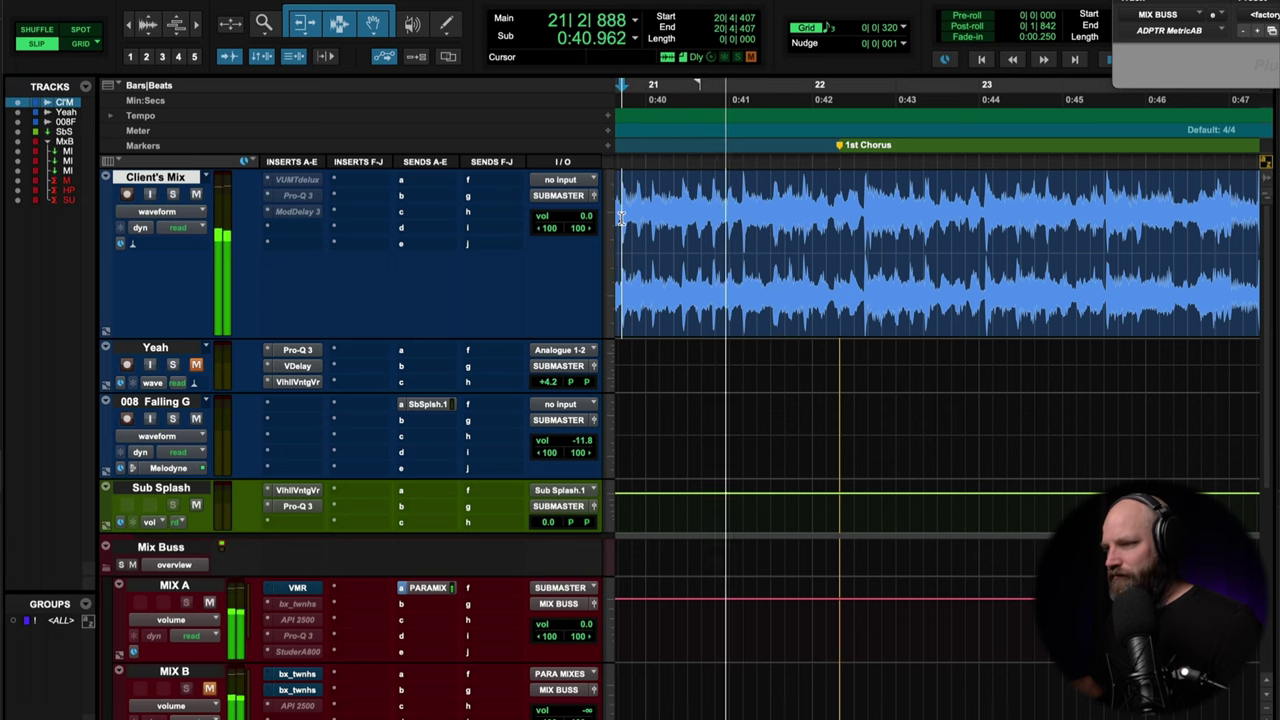
pyautogui.press('space')
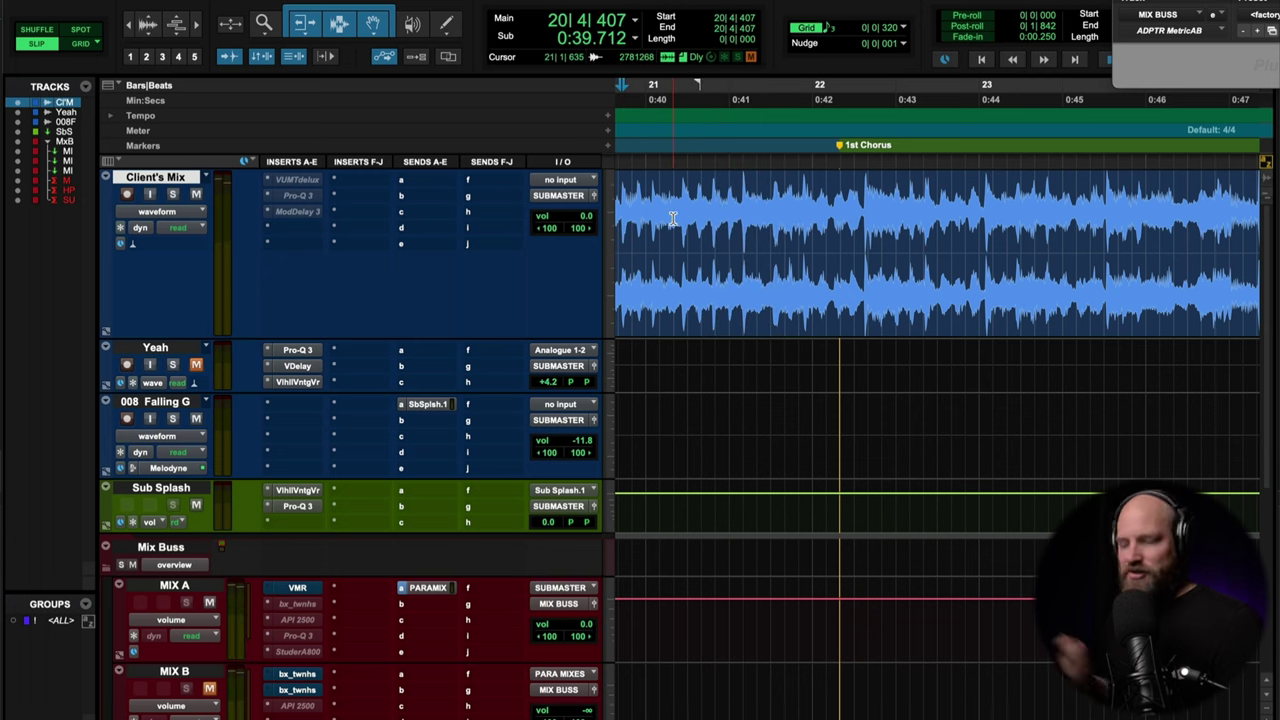
pyautogui.press('space')
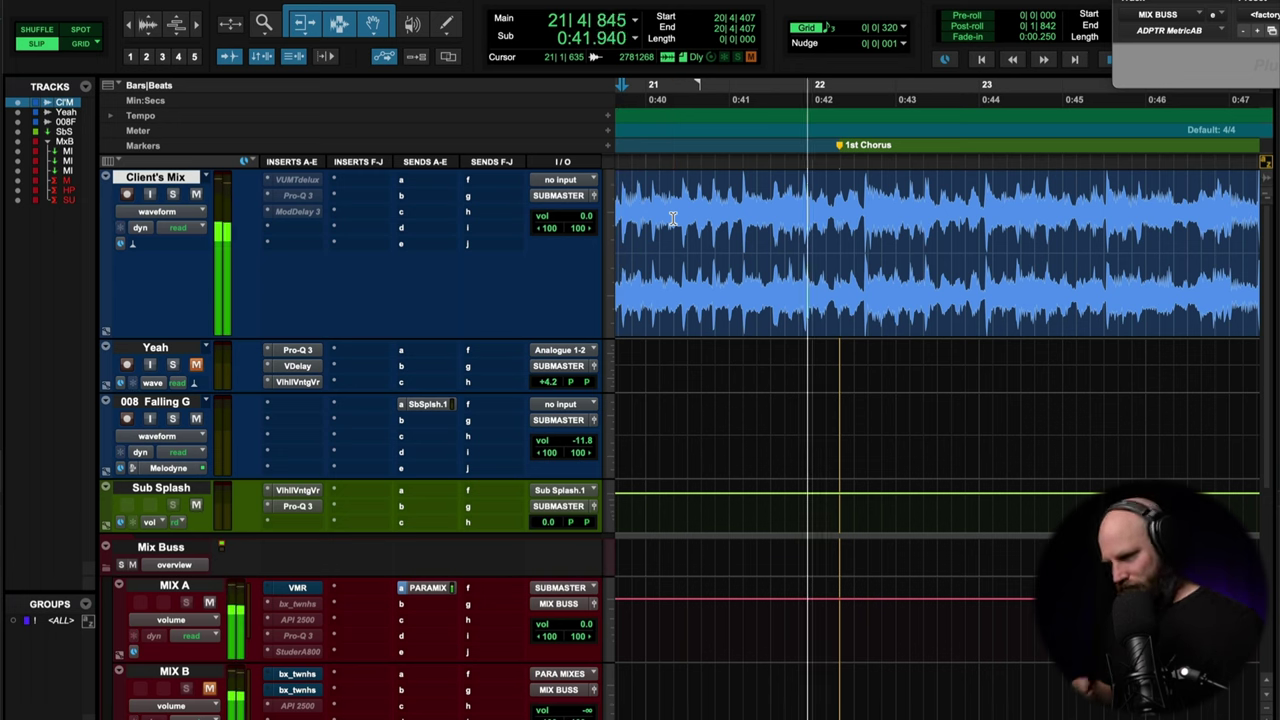
pyautogui.press('space')
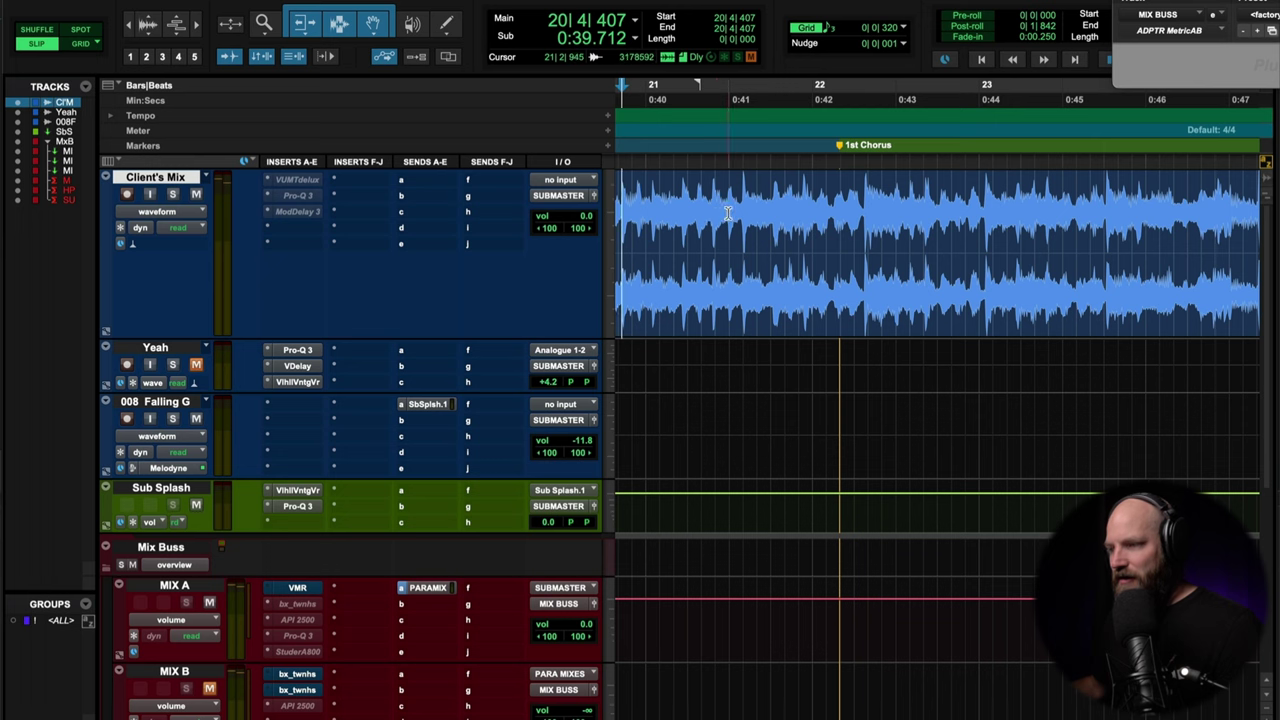
# - Select the short Client's Mix passage from 21|2|945 to 21|4|049 and play only that selection
pyautogui.moveTo(728, 213); pyautogui.dragTo(771, 220)
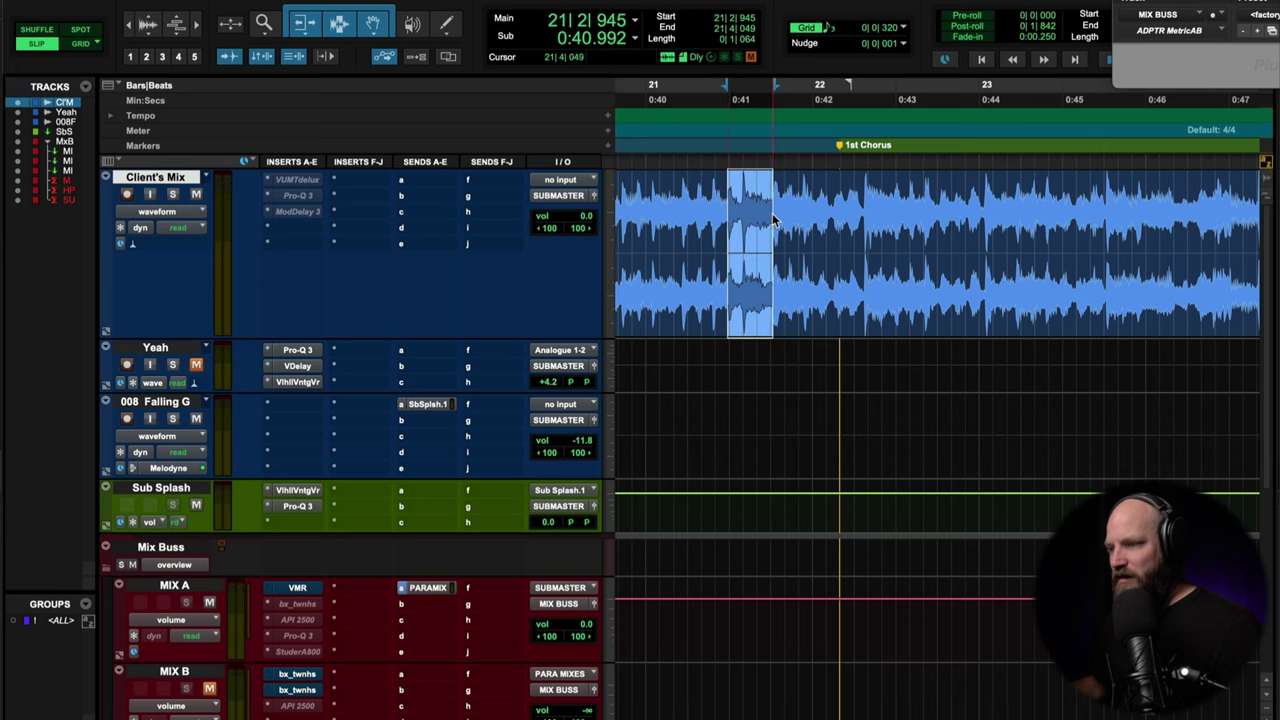
pyautogui.press('space')
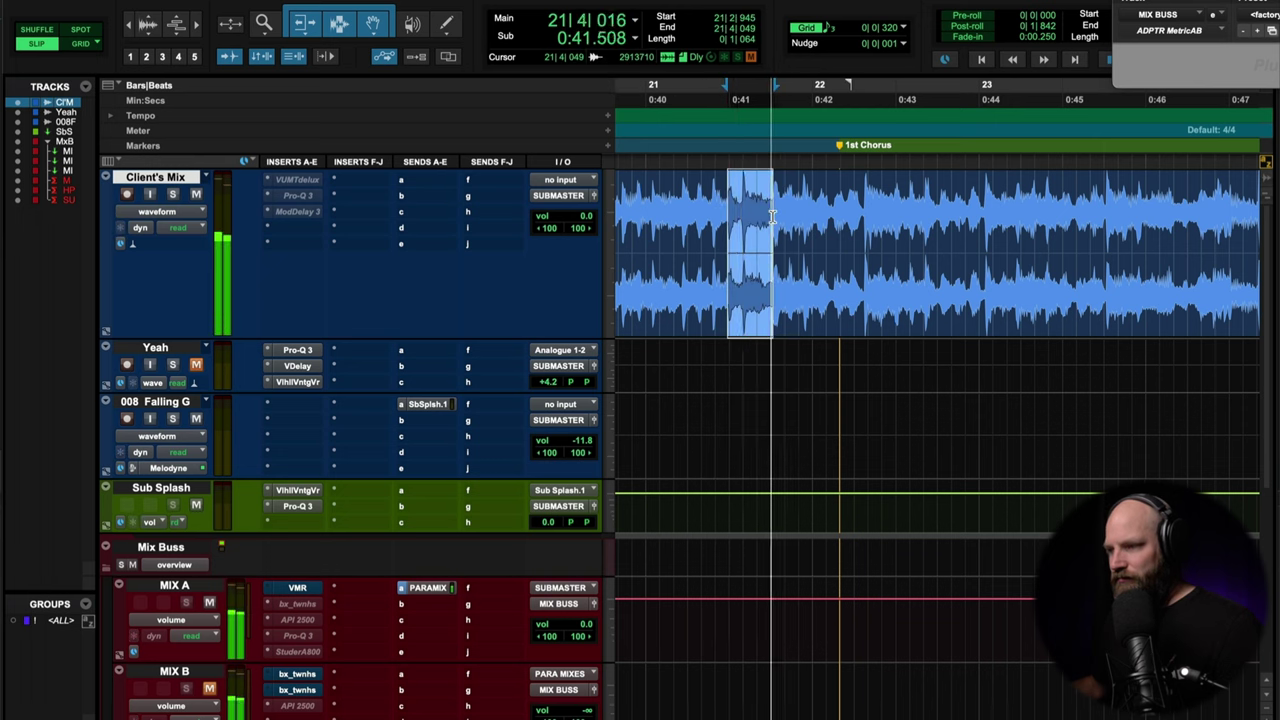
pyautogui.press('space')
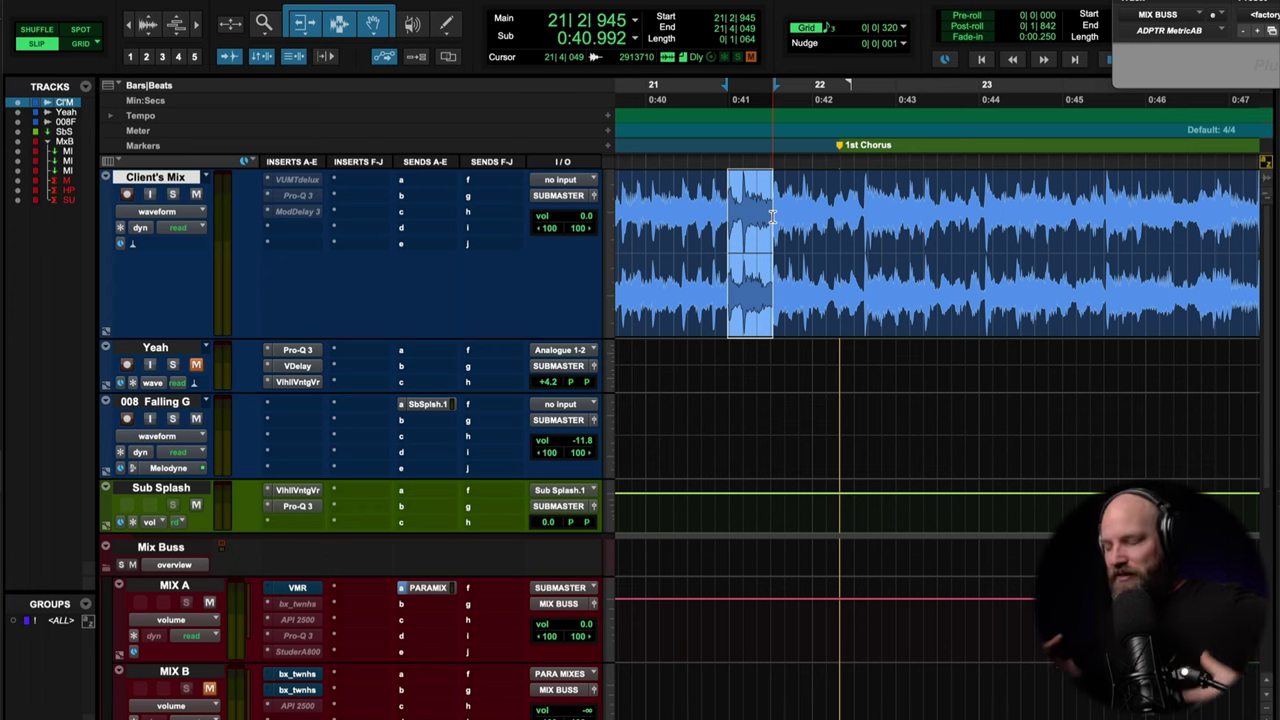
# - Audition the first chorus entry from 21|3|374 past bar 23
pyautogui.click(661, 212)
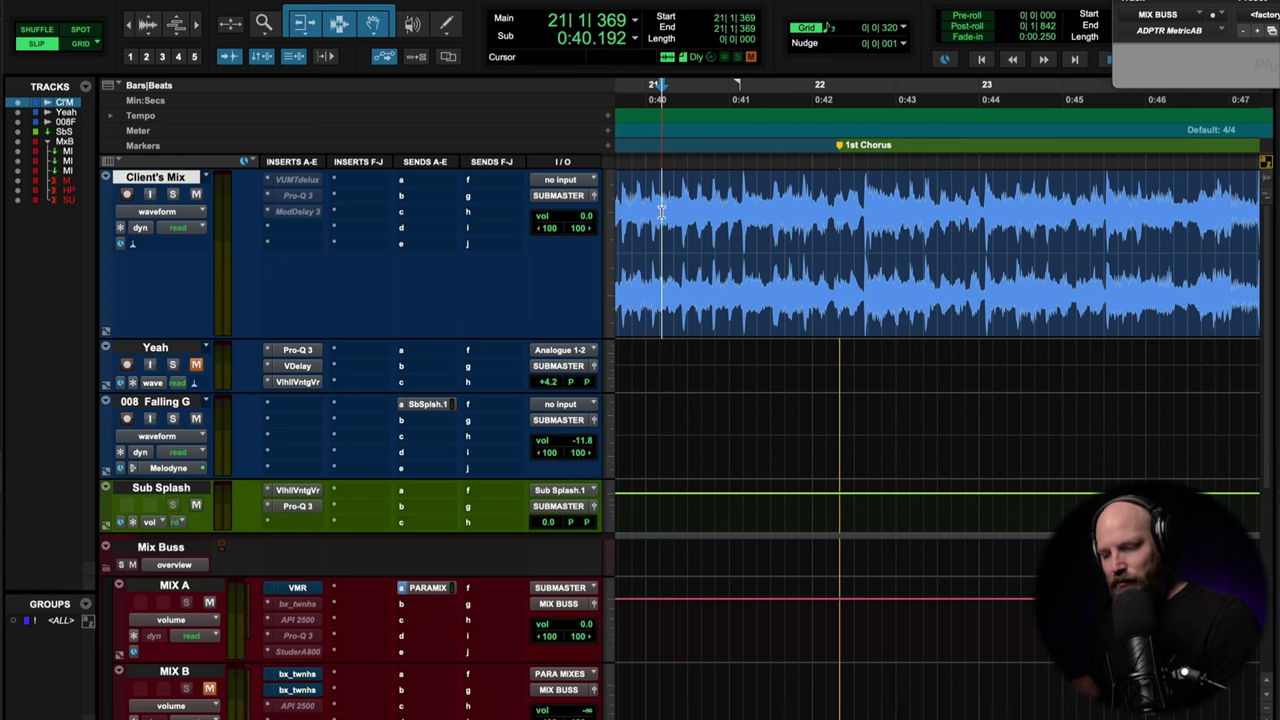
pyautogui.click(774, 205)
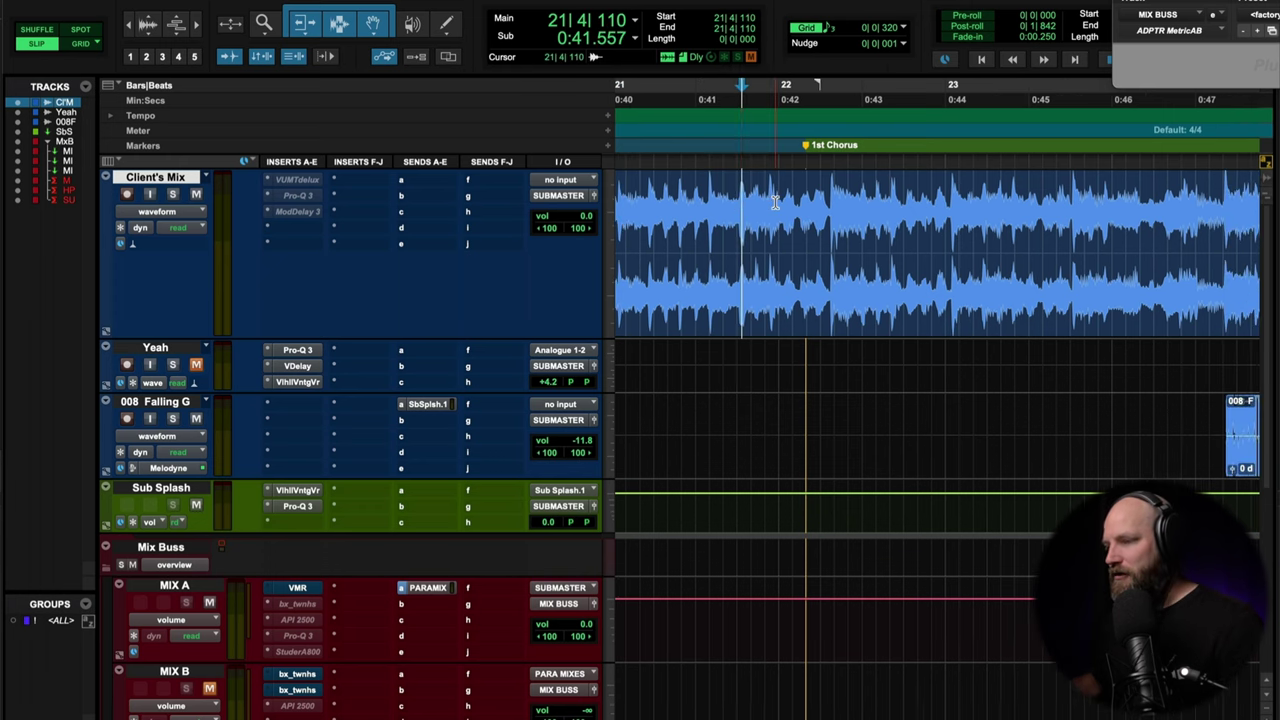
pyautogui.scroll(-3, 774, 203)
pyautogui.click(743, 203)
pyautogui.press('space')
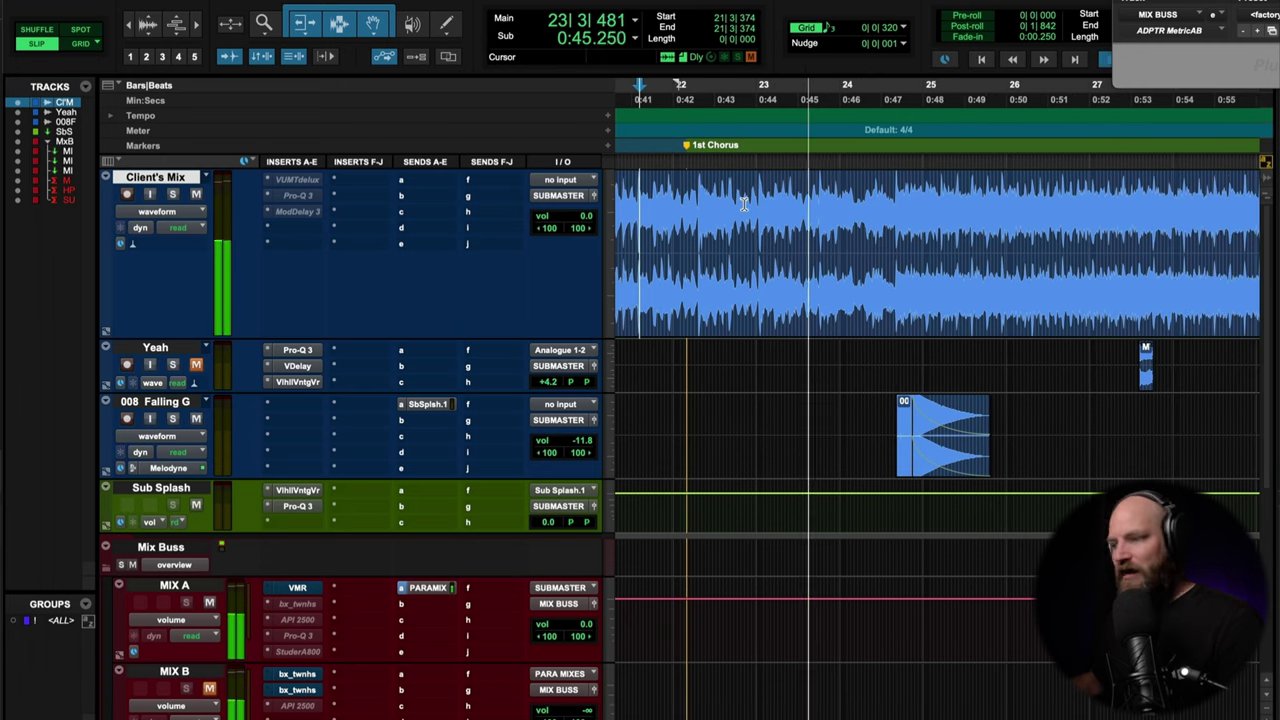
pyautogui.press('space')
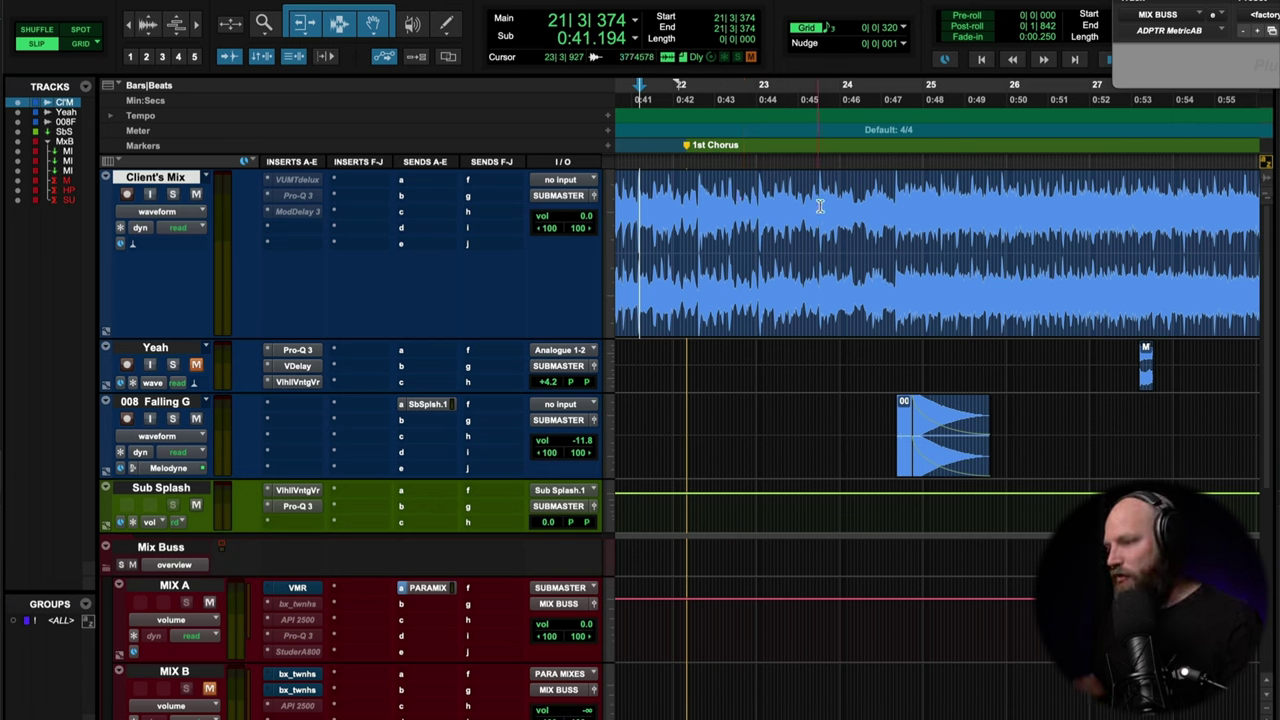
# - Place the edit cursor on the impact hit at 24|3|689 and lower the Client's Mix track volume to -1.0 dB
pyautogui.click(895, 205)
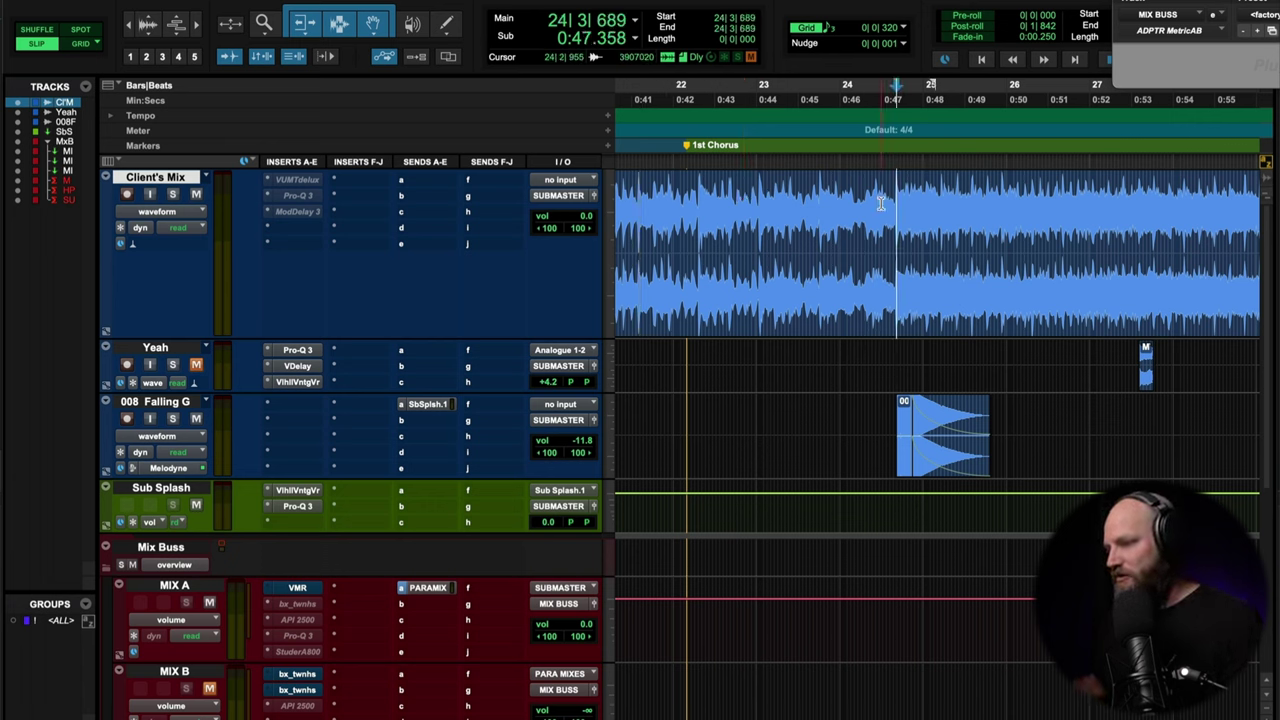
pyautogui.press('r')
pyautogui.press('r')
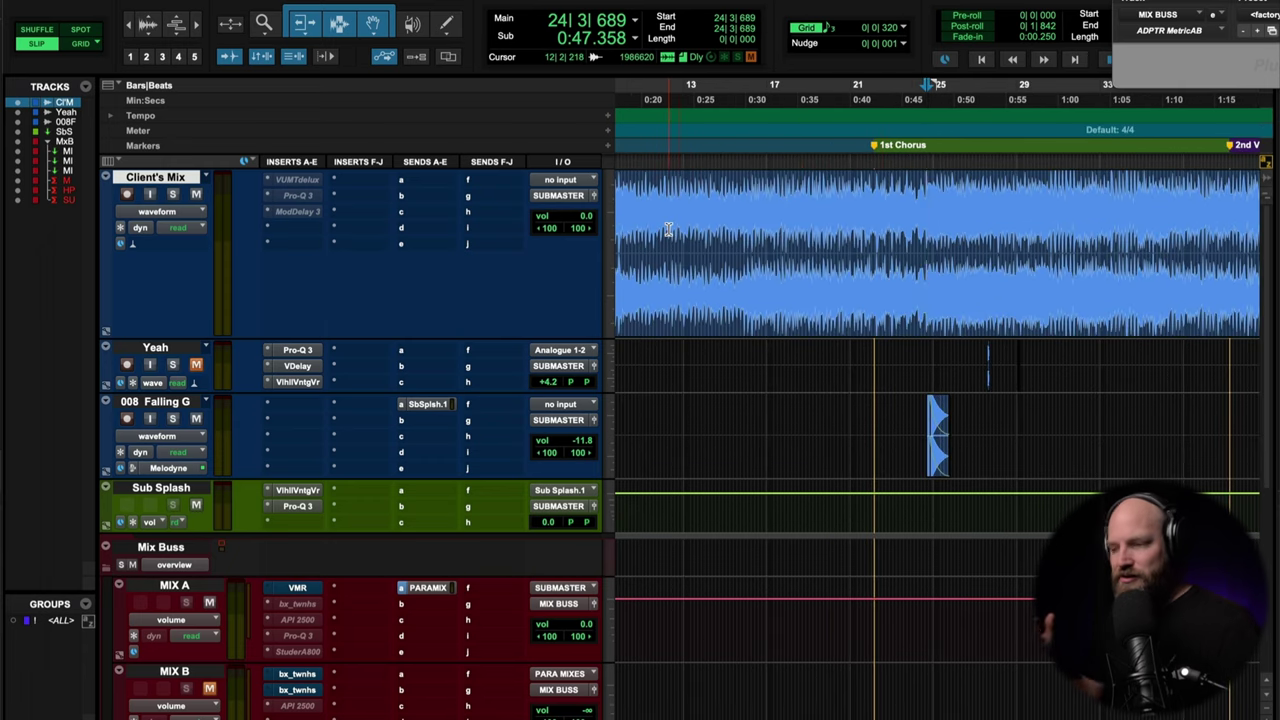
pyautogui.click(567, 221)
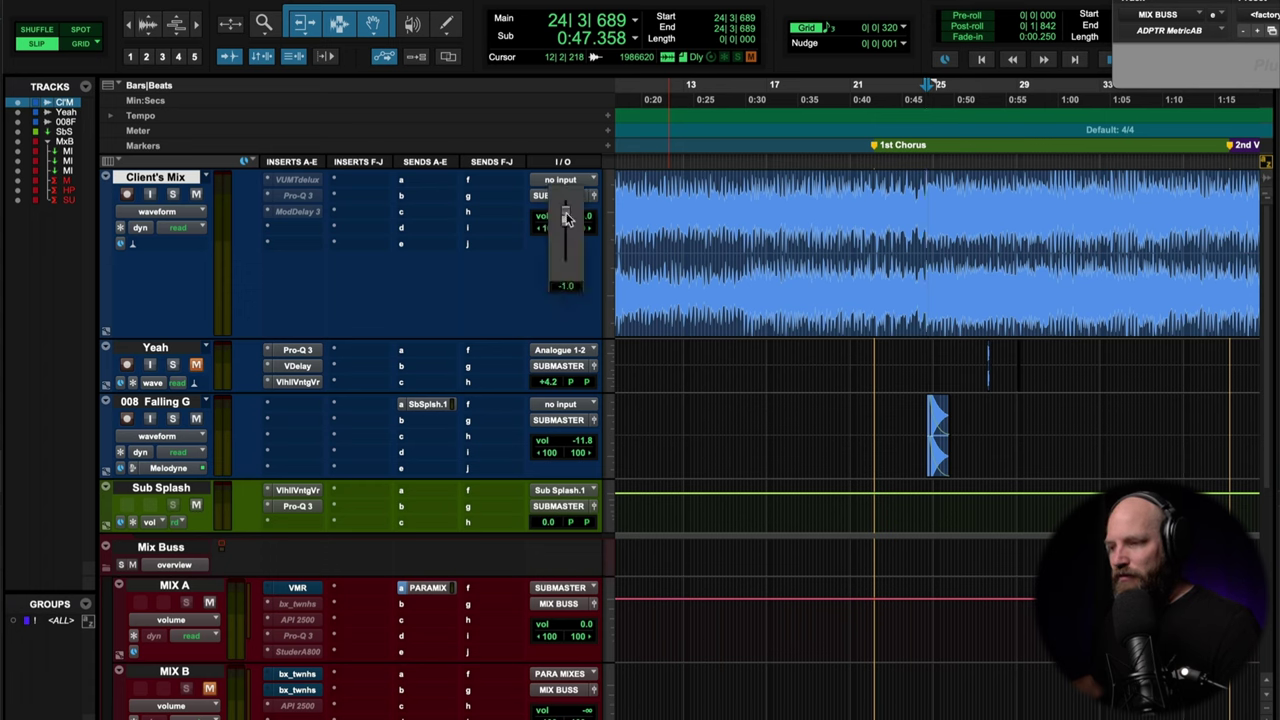
pyautogui.moveTo(567, 219); pyautogui.dragTo(567, 219)
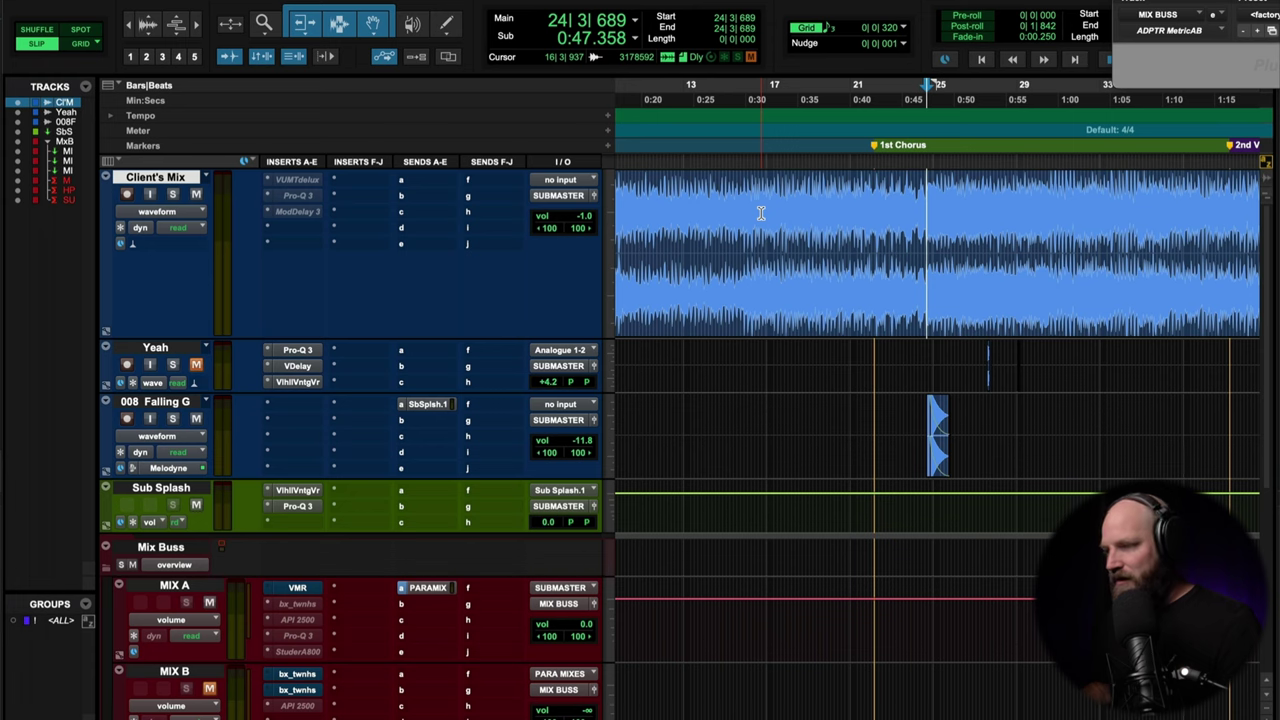
# - Place the edit cursor at 24|2|714 and display the Client's Mix volume automation across the whole song
pyautogui.click(921, 204)
pyautogui.press('super+bracketright')
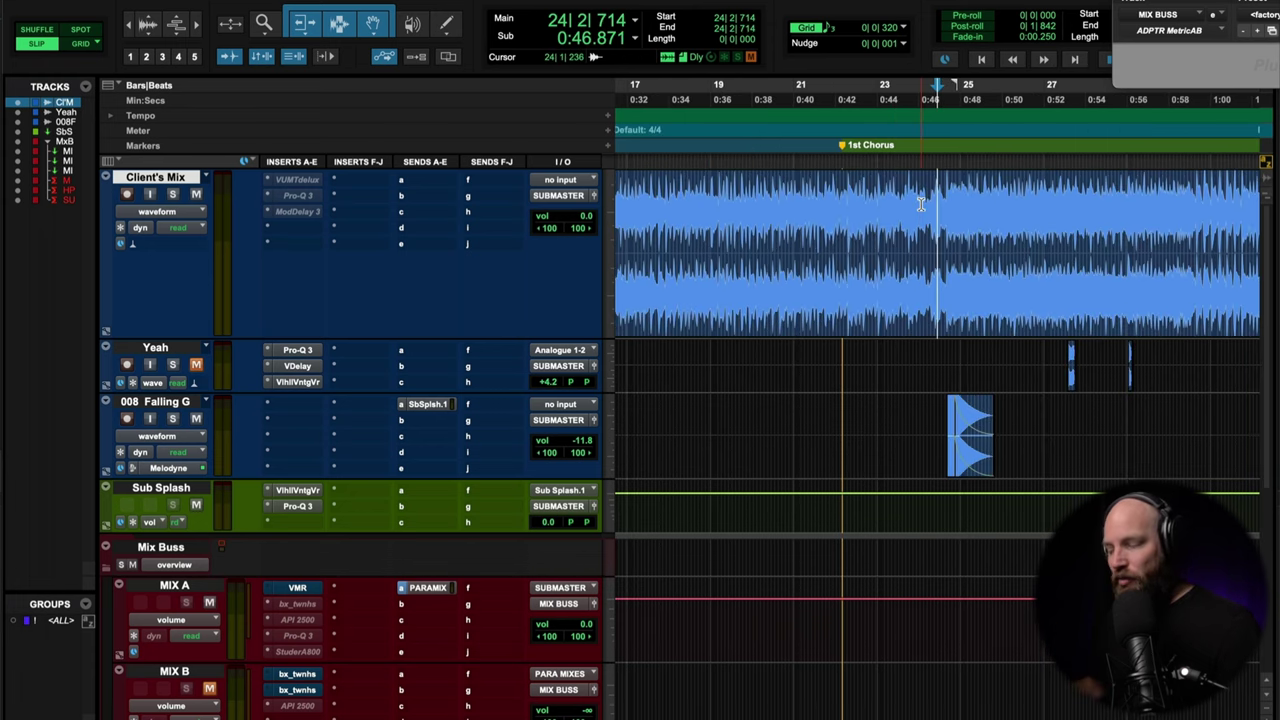
pyautogui.hscroll(3, 921, 205)
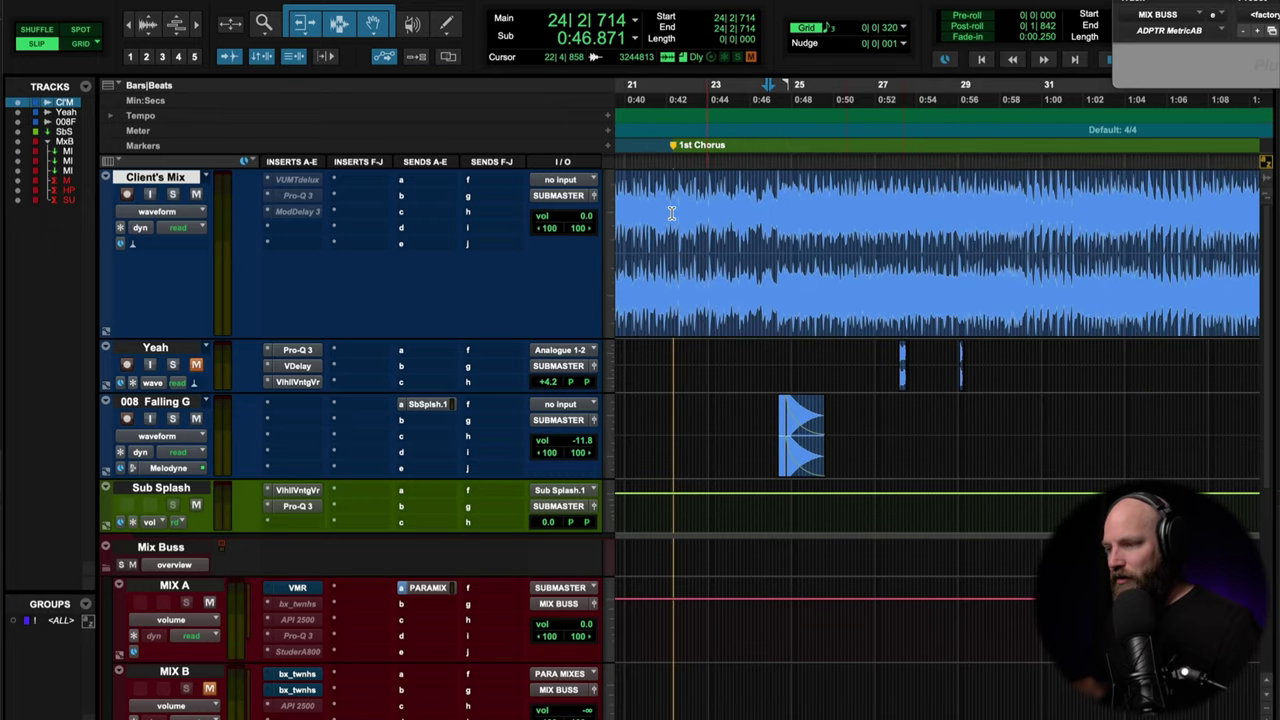
pyautogui.keyDown('ctrl'); pyautogui.keyDown('super'); pyautogui.click(586, 220); pyautogui.keyUp('super'); pyautogui.keyUp('ctrl')
pyautogui.hotkey('alt', 'a')
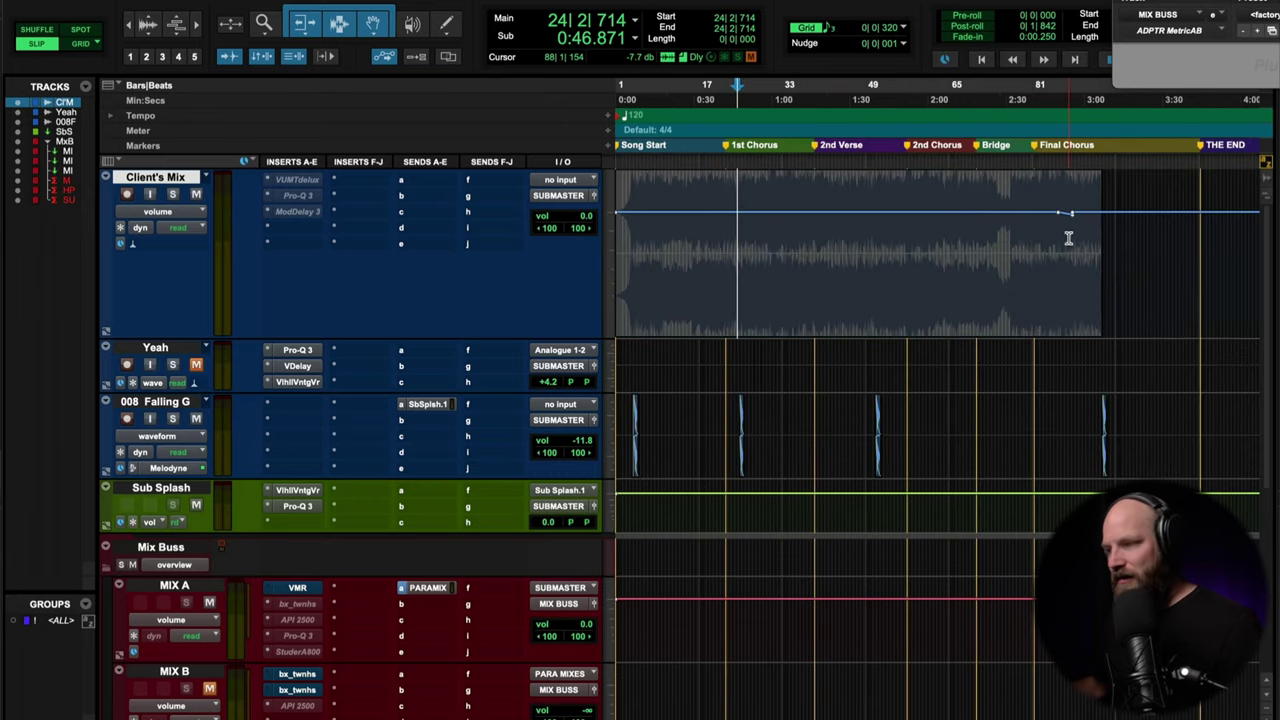
# - Play the lead-in to the first chorus impact and place the edit cursor on the hit at 24|3|689
pyautogui.scroll(5, 789, 234)
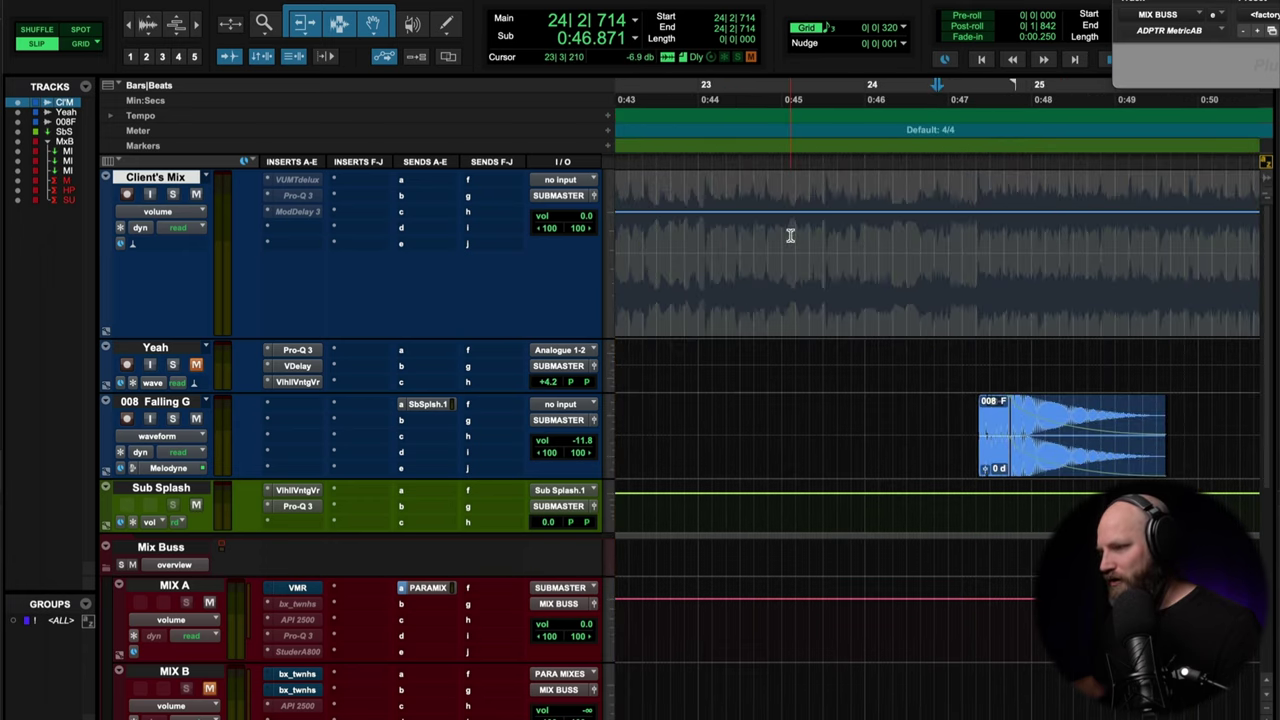
pyautogui.hscroll(2, 790, 235)
pyautogui.click(846, 235)
pyautogui.press('space')
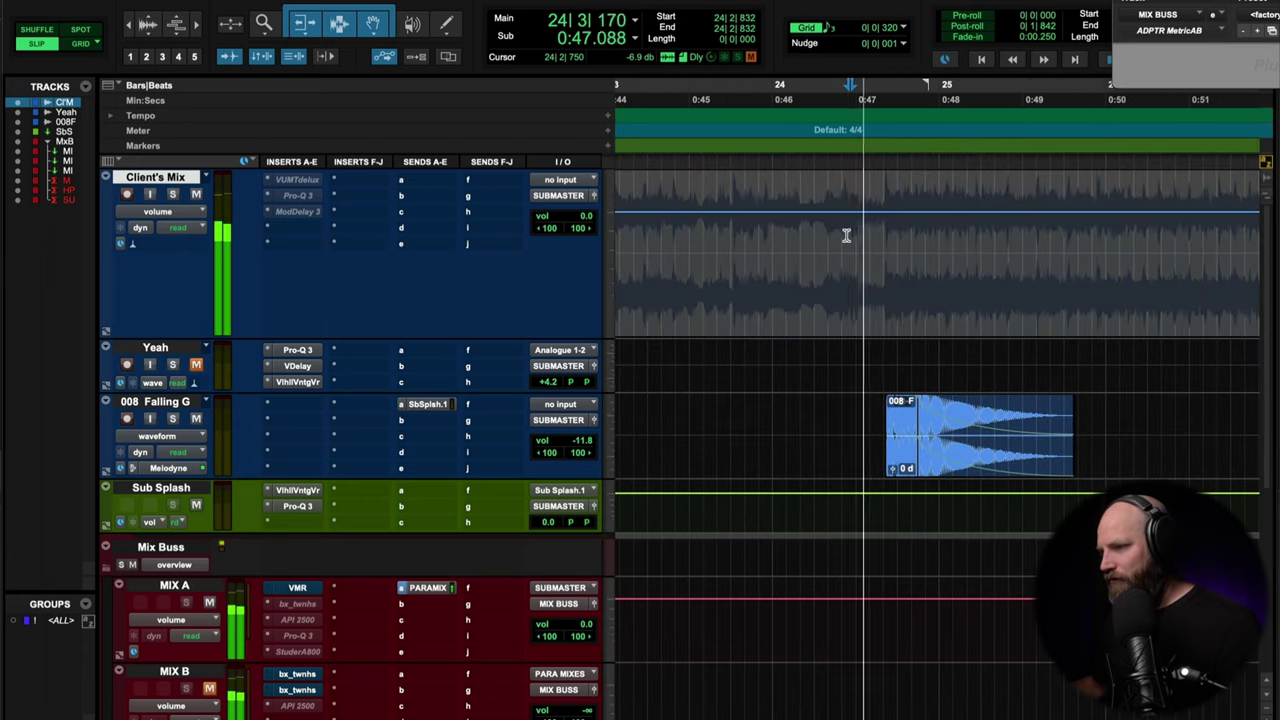
pyautogui.press('space')
pyautogui.click(886, 242)
pyautogui.click(880, 242)
pyautogui.click(880, 237)
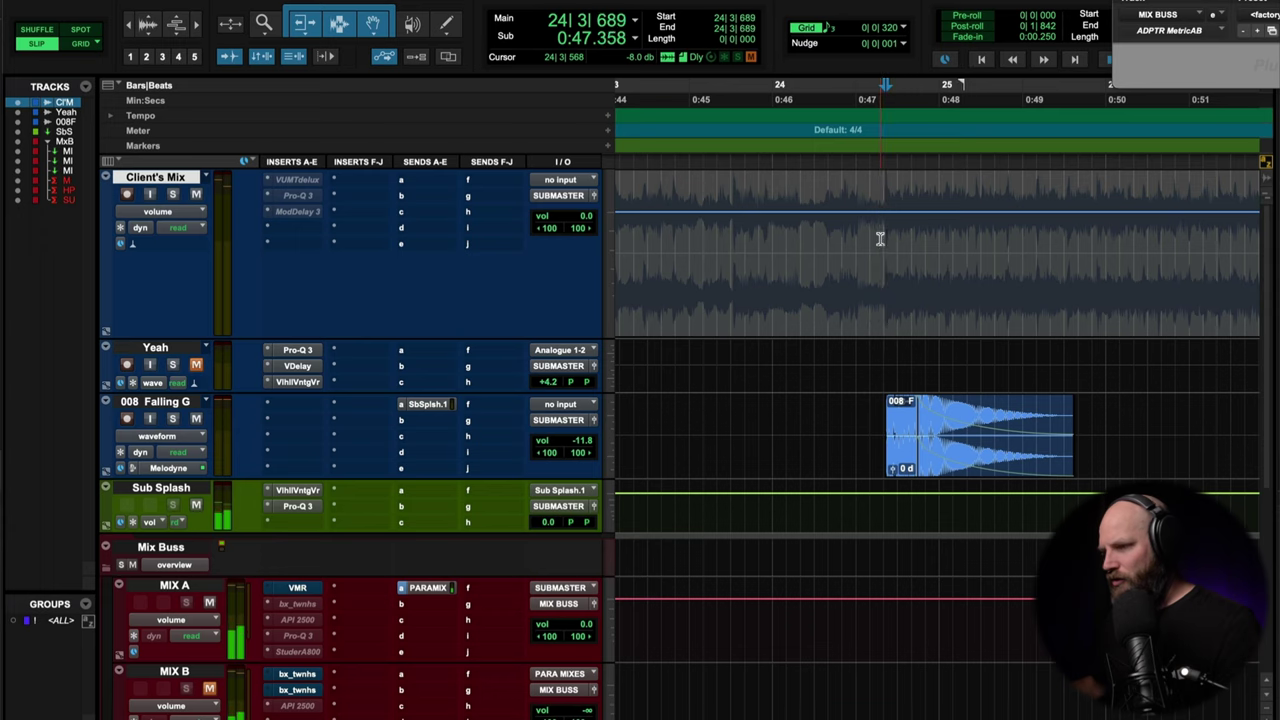
# - Lower the Client's Mix volume automation to about -1.0 dB from the song start up to a breakpoint near 31|2|576
pyautogui.scroll(-2, 880, 238)
pyautogui.hscroll(8, 880, 238)
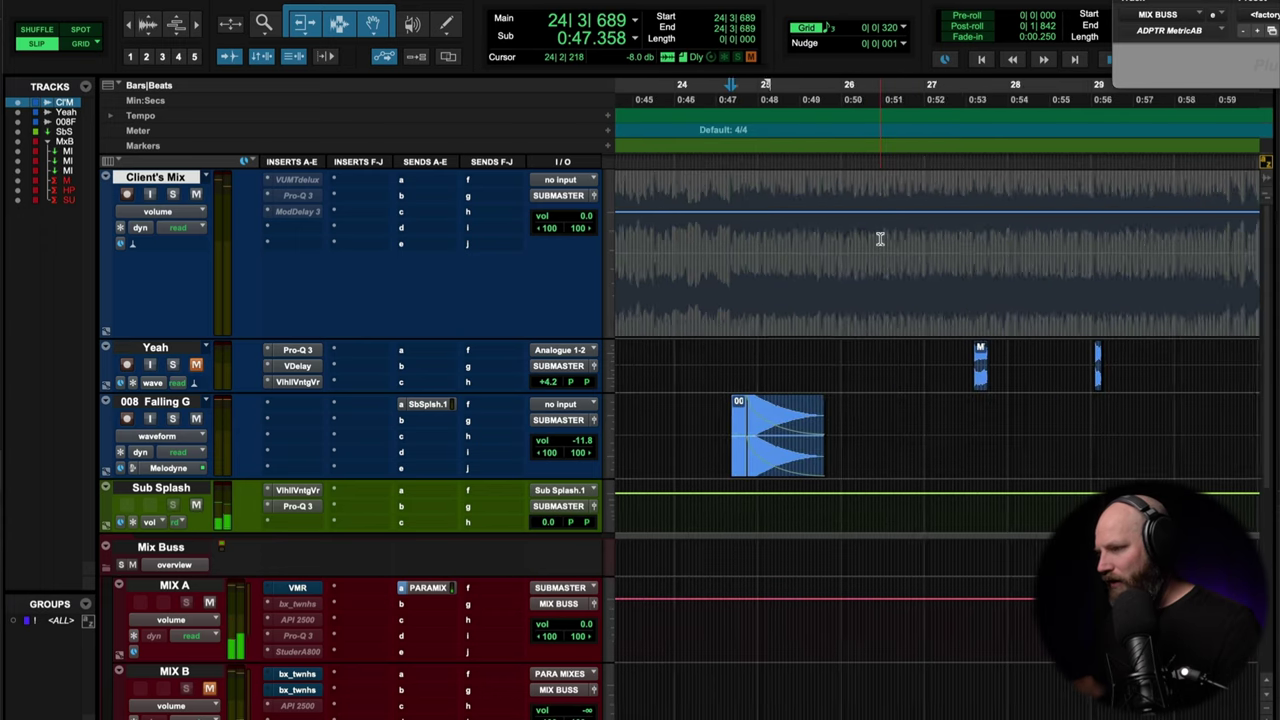
pyautogui.click(1037, 213)
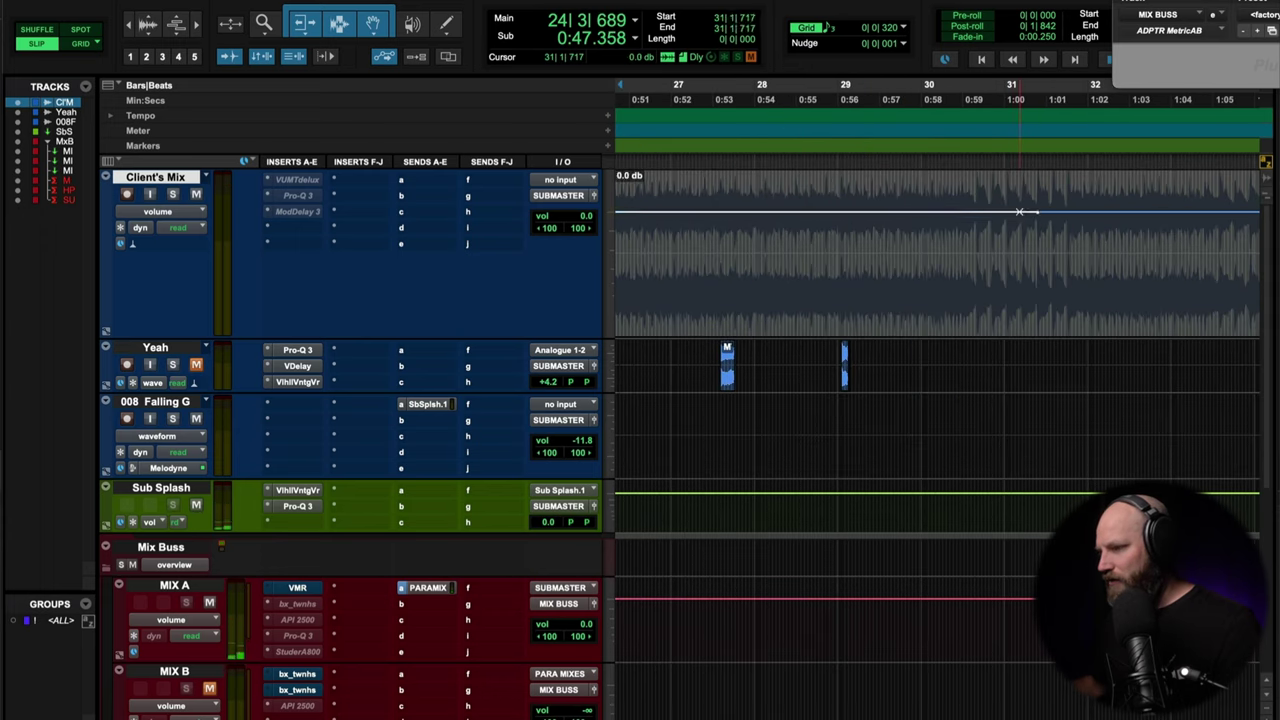
pyautogui.moveTo(1037, 213); pyautogui.dragTo(1037, 214)
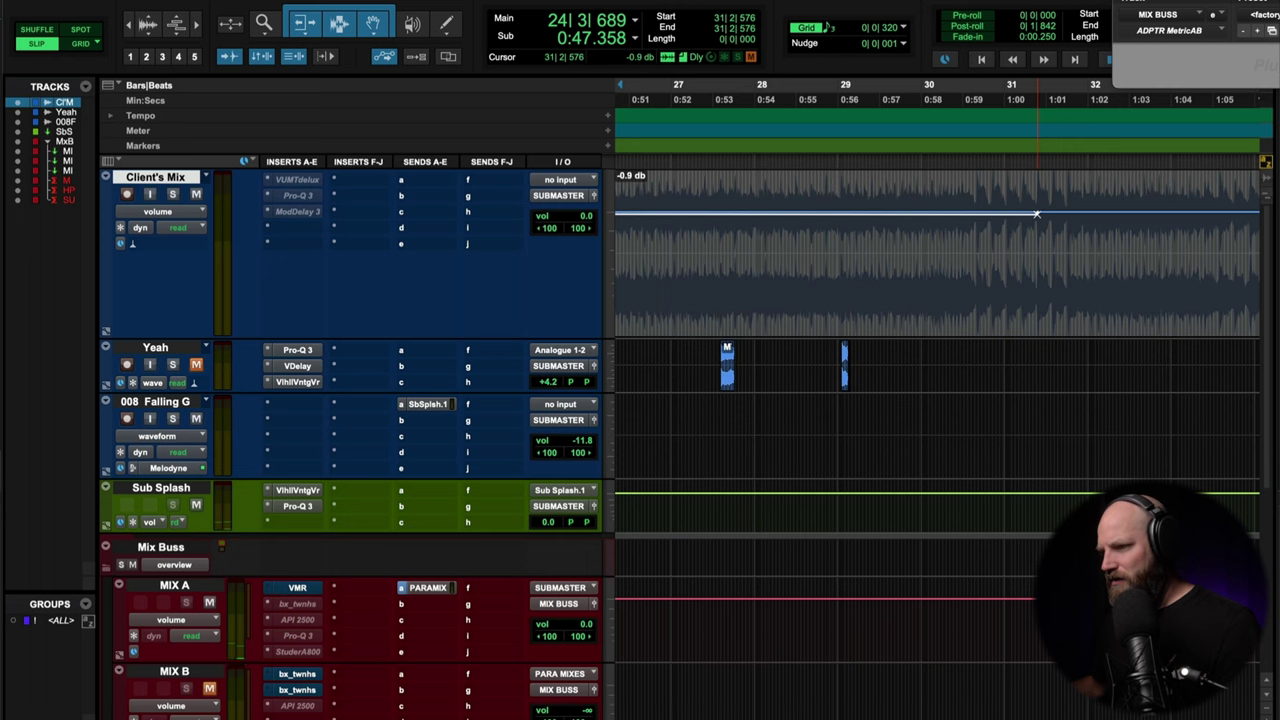
pyautogui.click(1059, 248)
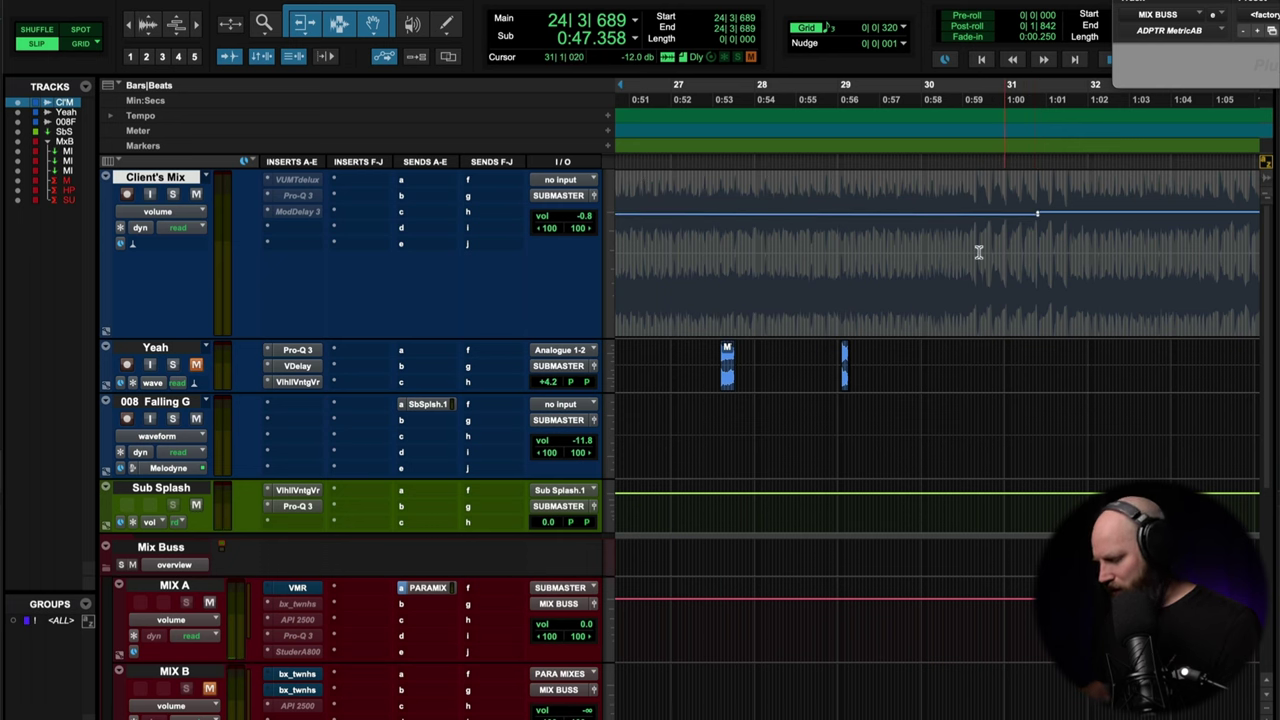
pyautogui.press('Return')
pyautogui.moveTo(634, 214); pyautogui.dragTo(617, 214)
pyautogui.click(715, 229)
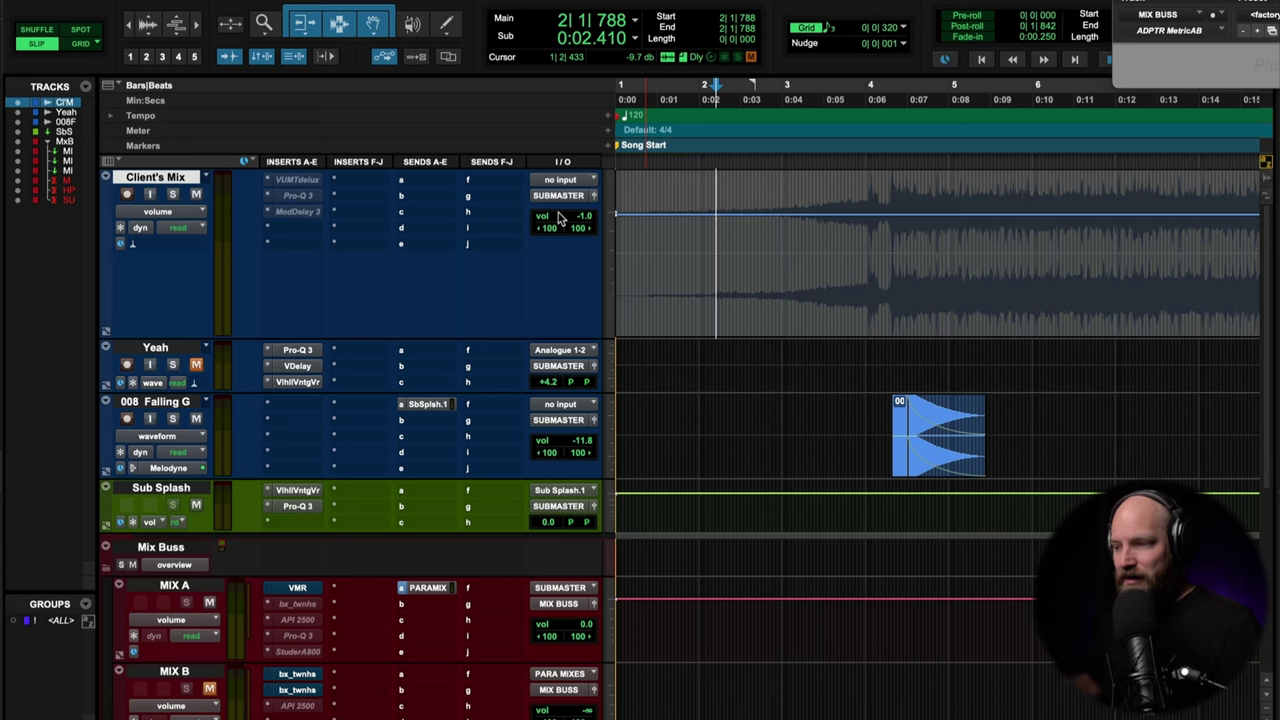
# - Audition the intro impact on Client's Mix, starting playback at 3|4|581
pyautogui.hscroll(2, 560, 218)
pyautogui.click(805, 249)
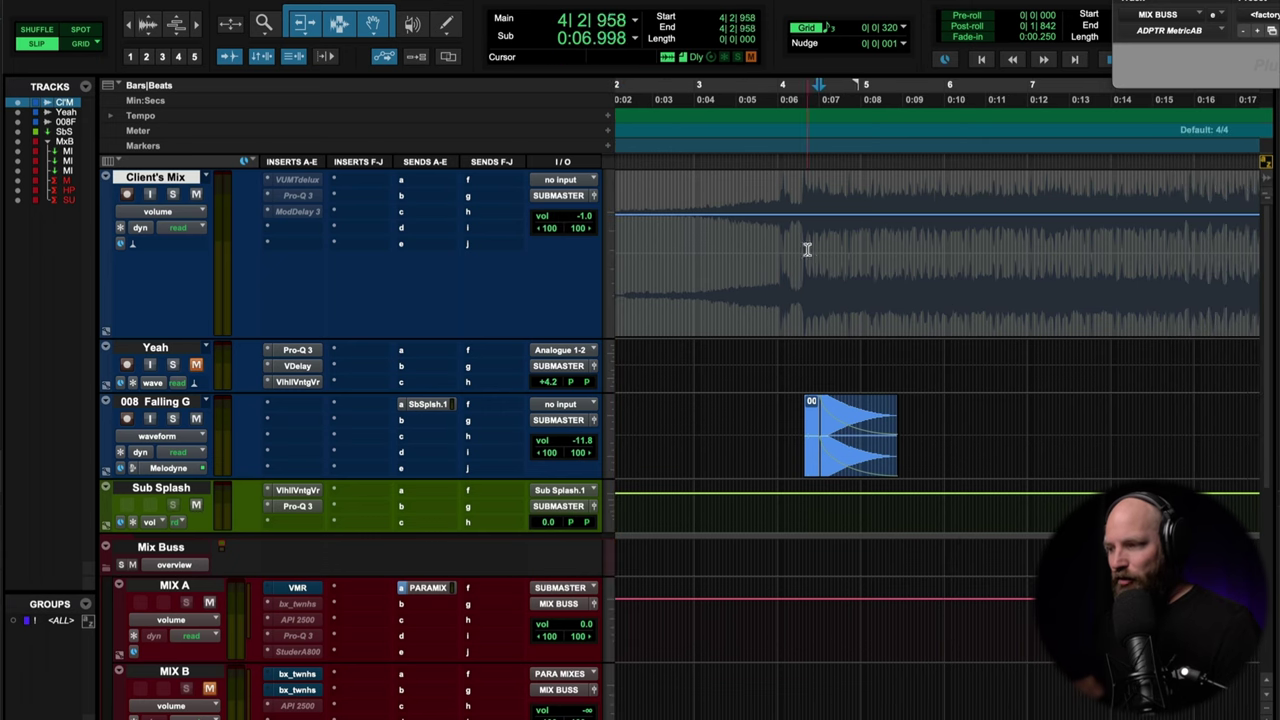
pyautogui.click(796, 247)
pyautogui.click(791, 247)
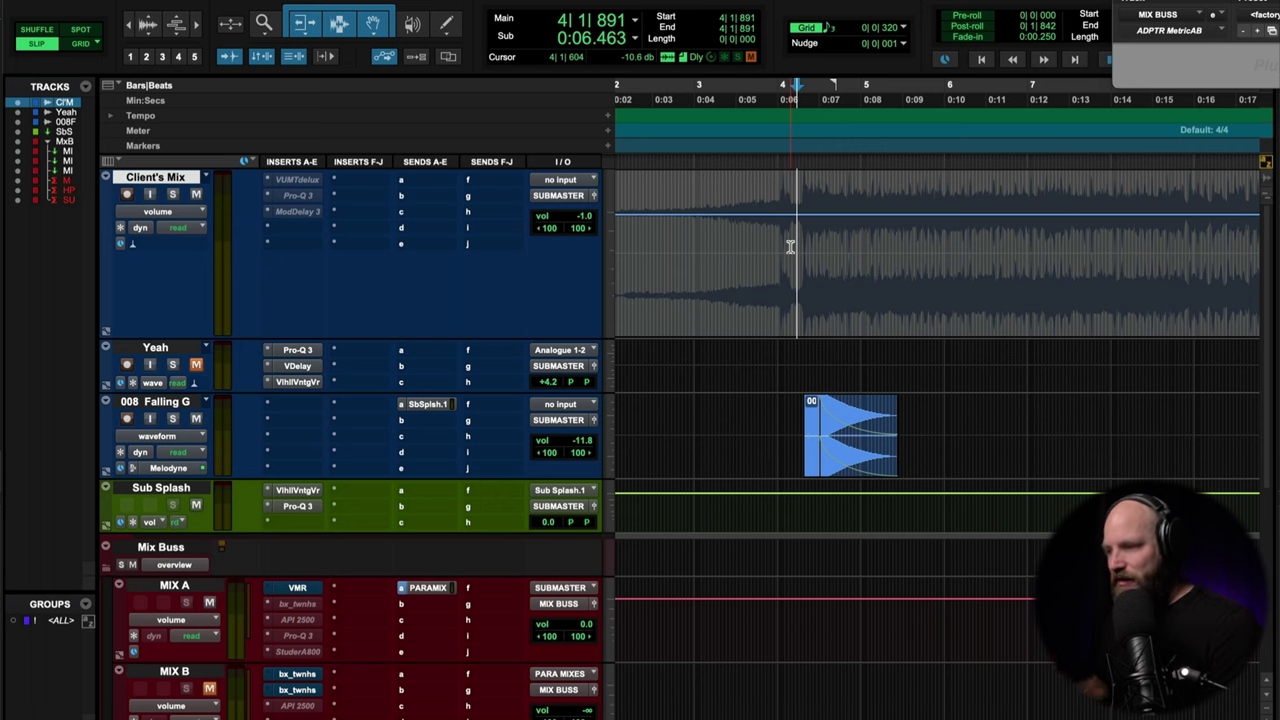
pyautogui.click(769, 247)
pyautogui.press('space')
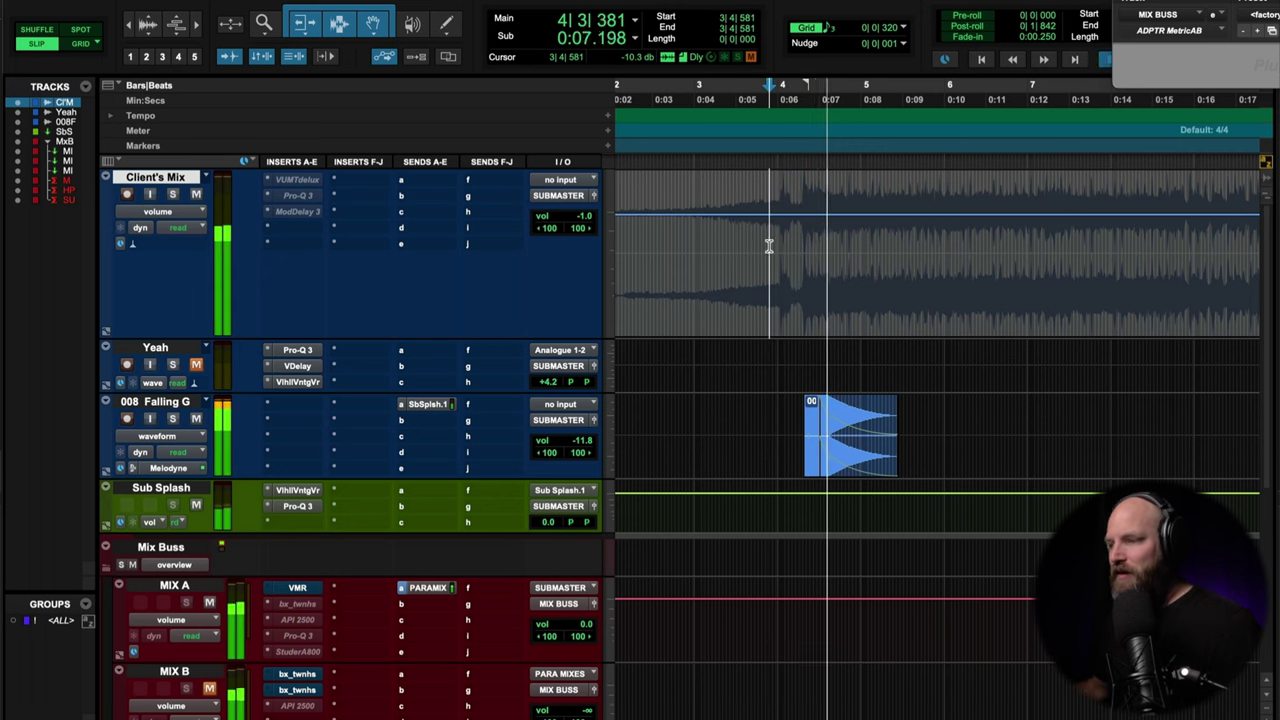
pyautogui.press('space')
# - Select Client's Mix from the intro impact at 4|2|252 to 7|1|676 and raise its volume automation slightly
pyautogui.click(800, 236)
pyautogui.press('space')
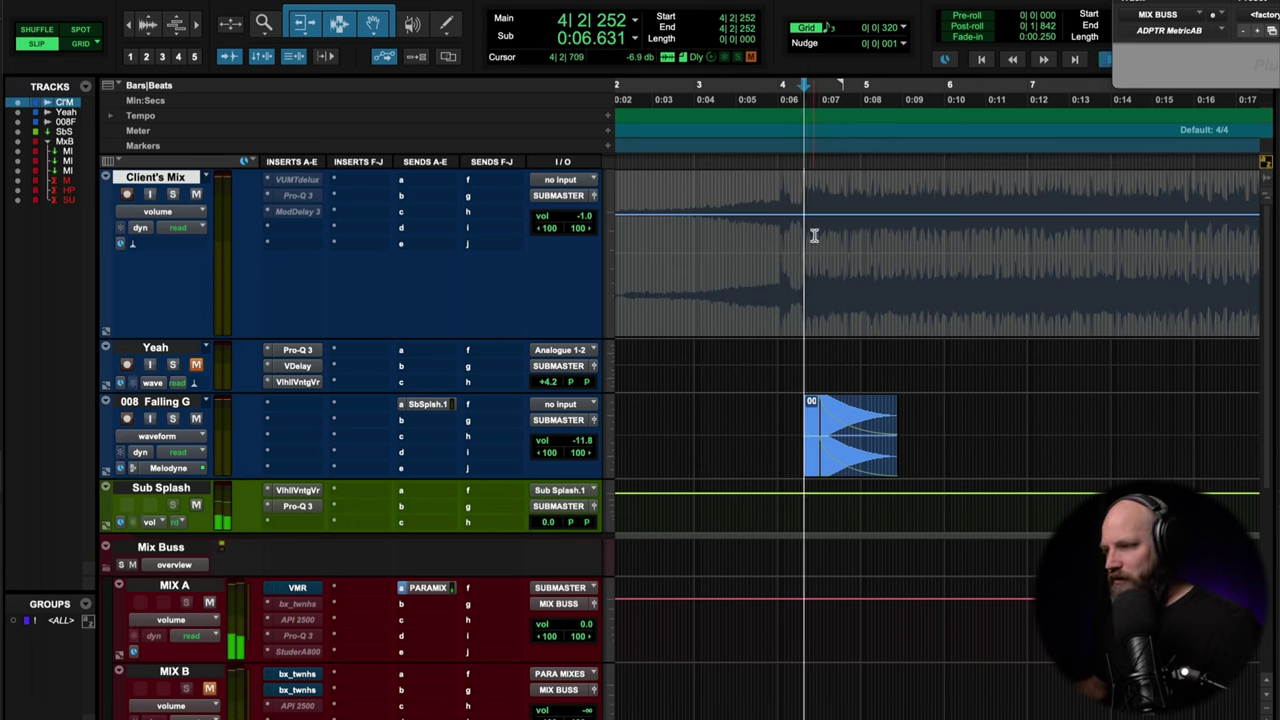
pyautogui.press('space')
pyautogui.moveTo(1000, 234); pyautogui.dragTo(1042, 234)
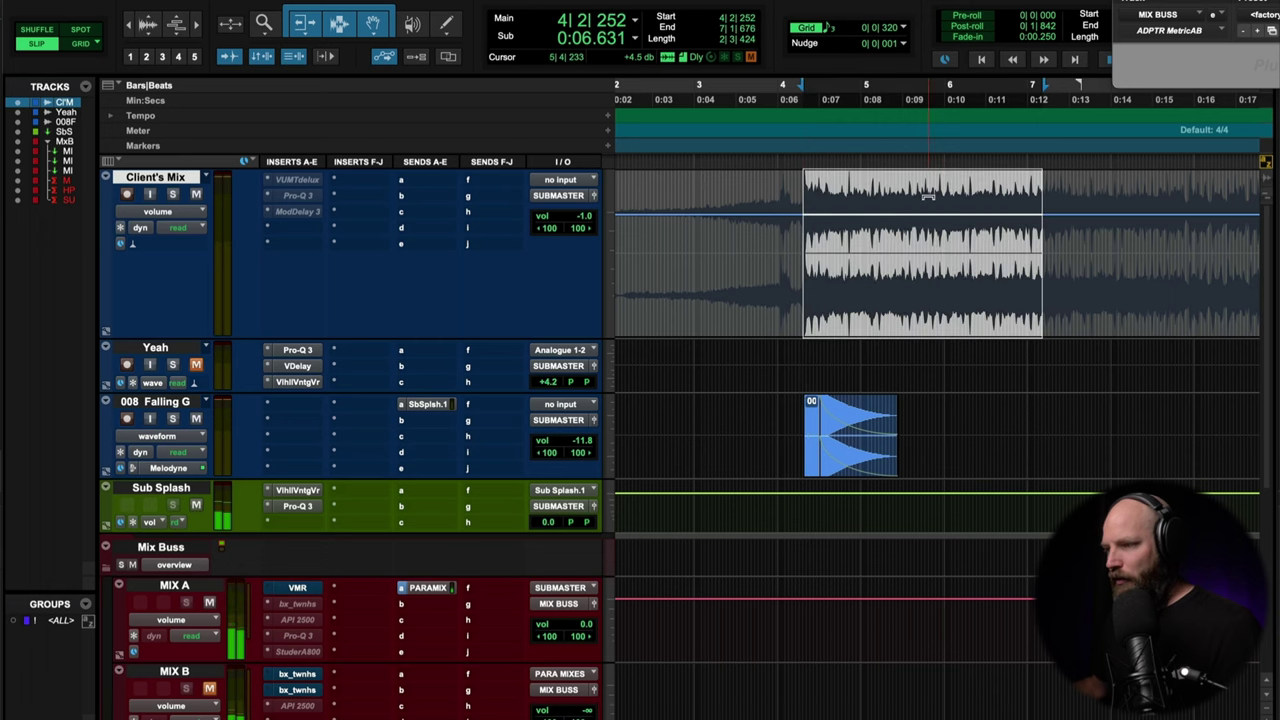
pyautogui.moveTo(960, 172); pyautogui.dragTo(960, 165)
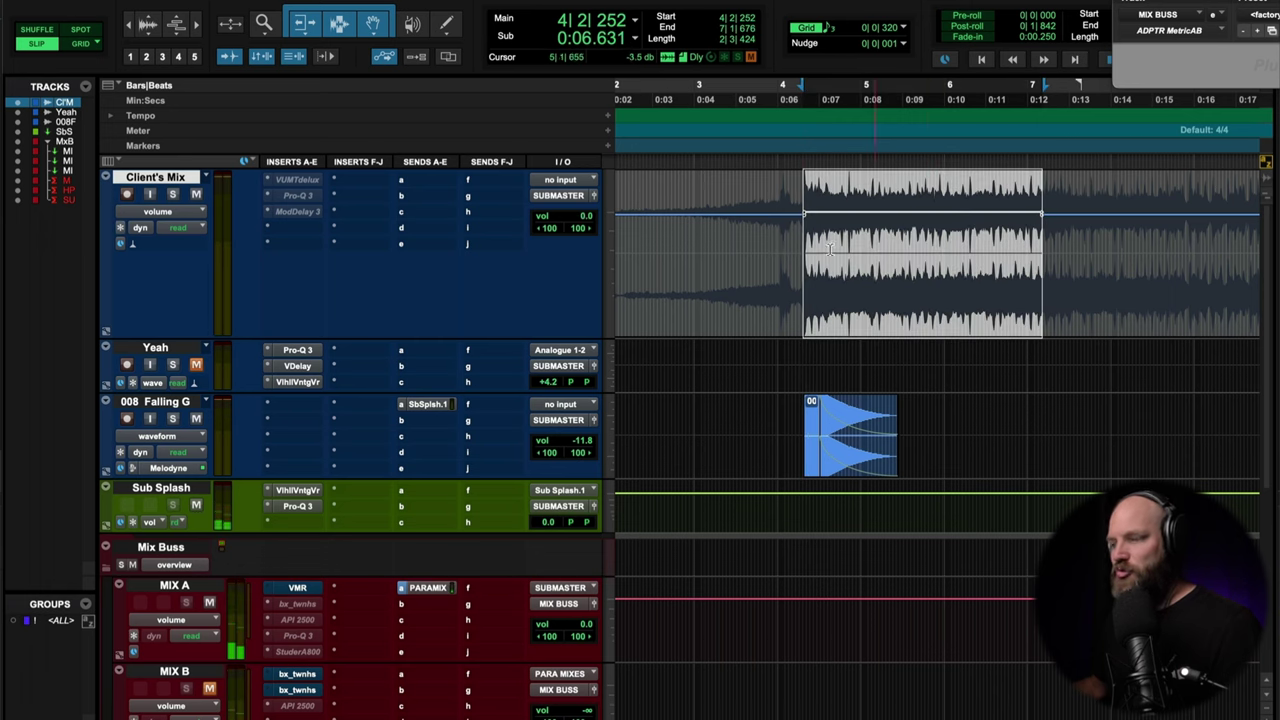
# - Audition the raised intro passage in context, starting playback at 3|4|294
pyautogui.click(762, 248)
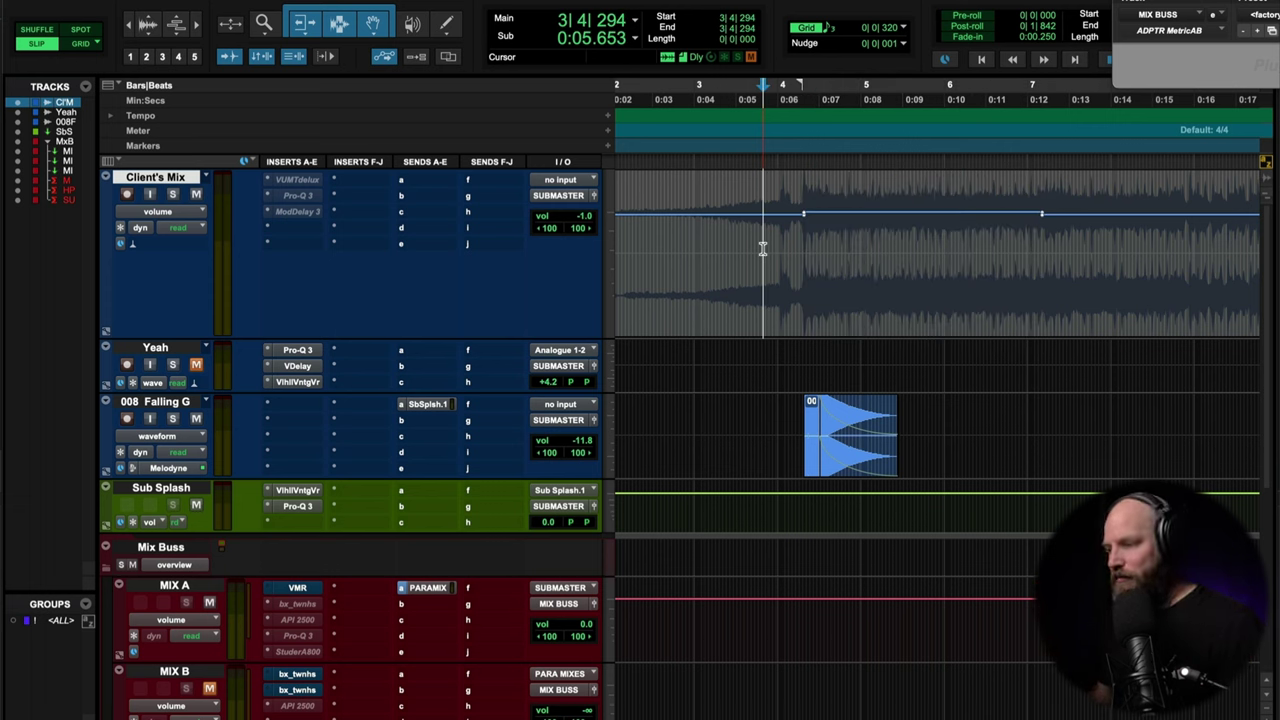
pyautogui.press('space')
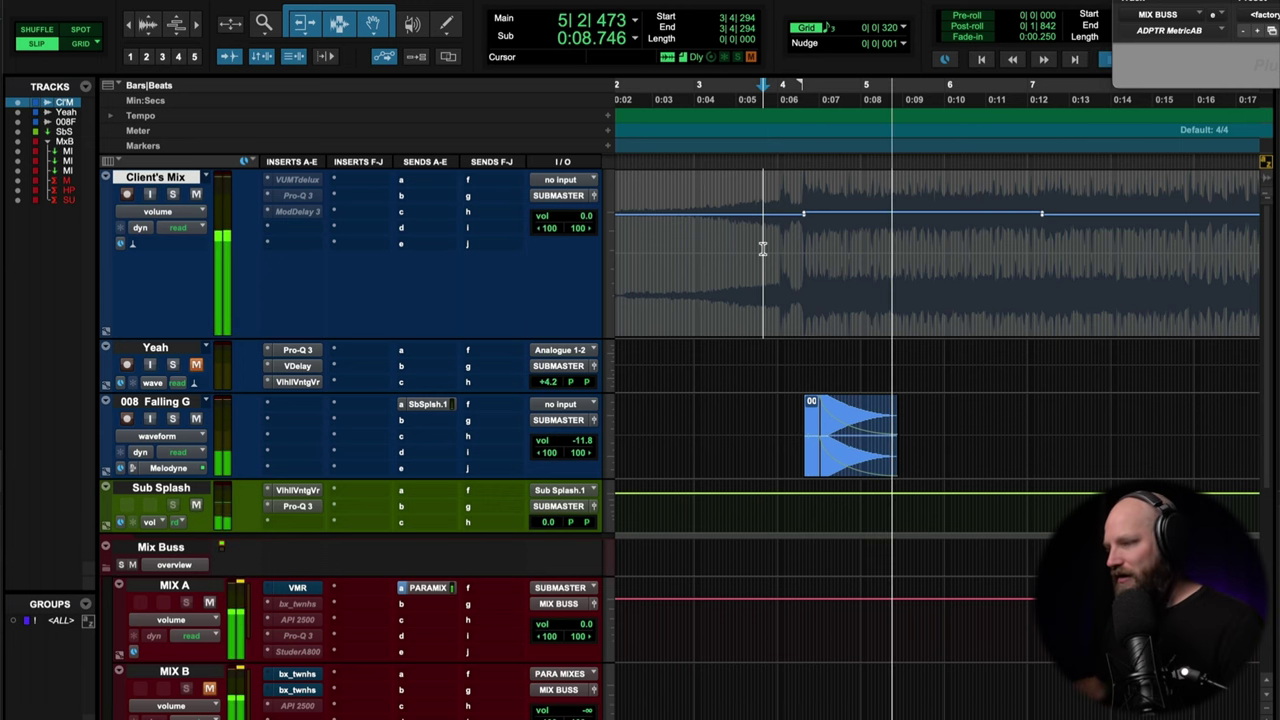
pyautogui.press('space')
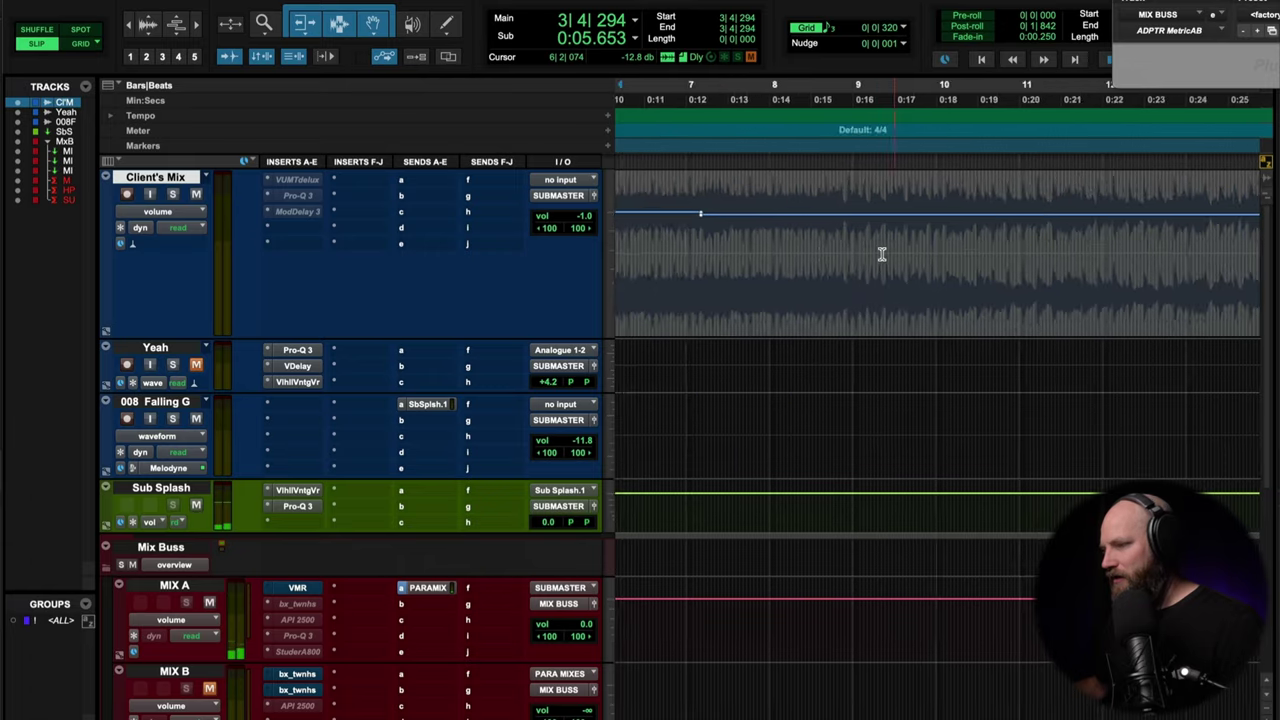
# - Play the first chorus impact from 23|4|786, and again from the hit itself at 24|3|689
pyautogui.click(880, 251)
pyautogui.press('space')
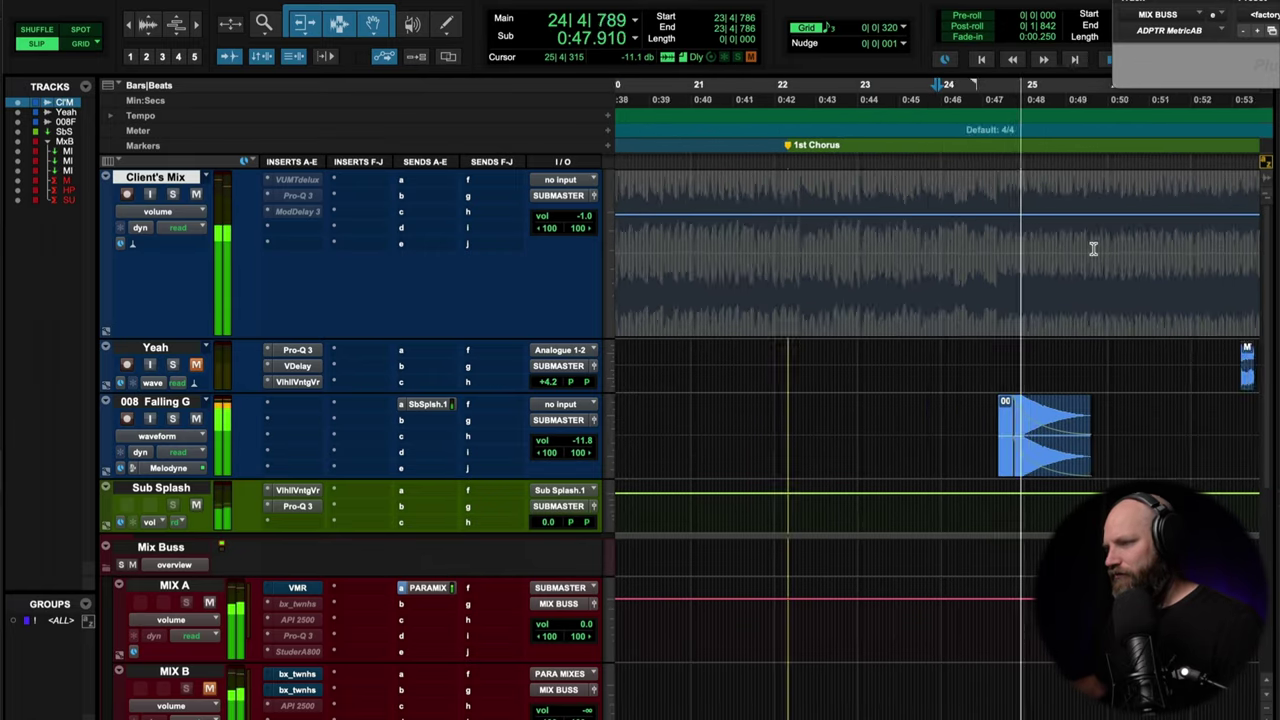
pyautogui.press('space')
pyautogui.click(821, 240)
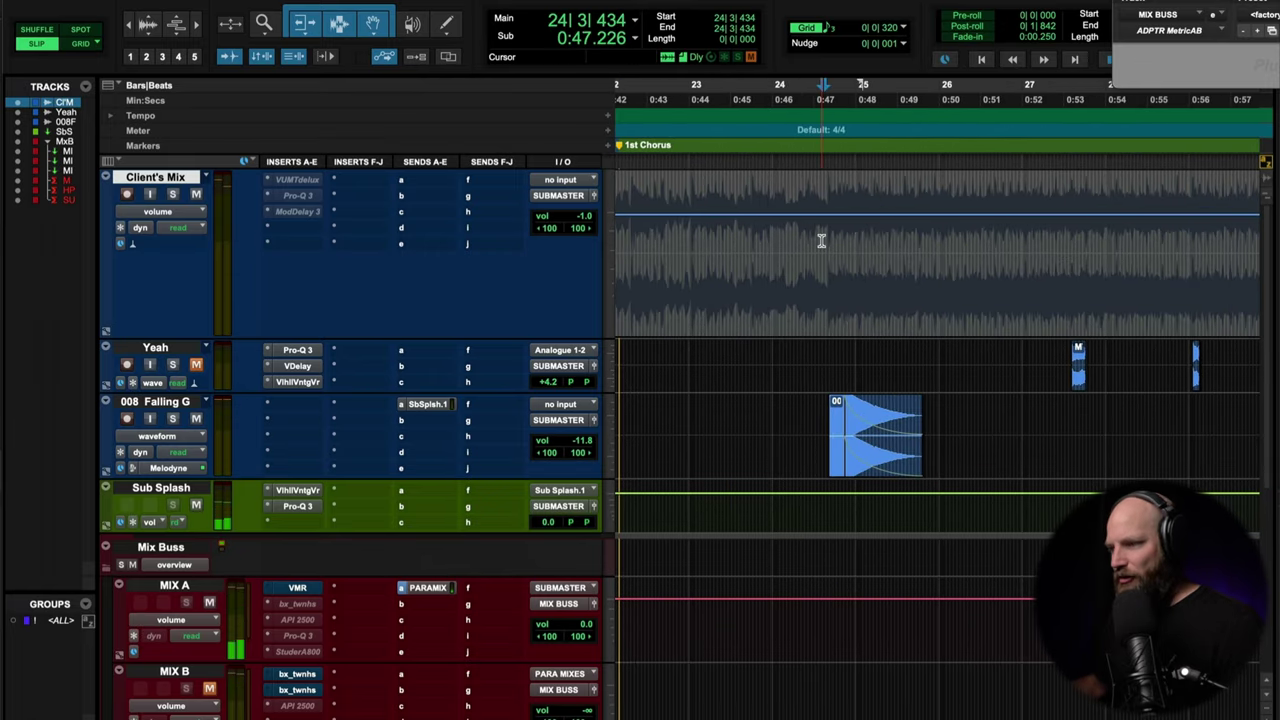
pyautogui.click(824, 241)
pyautogui.press('t')
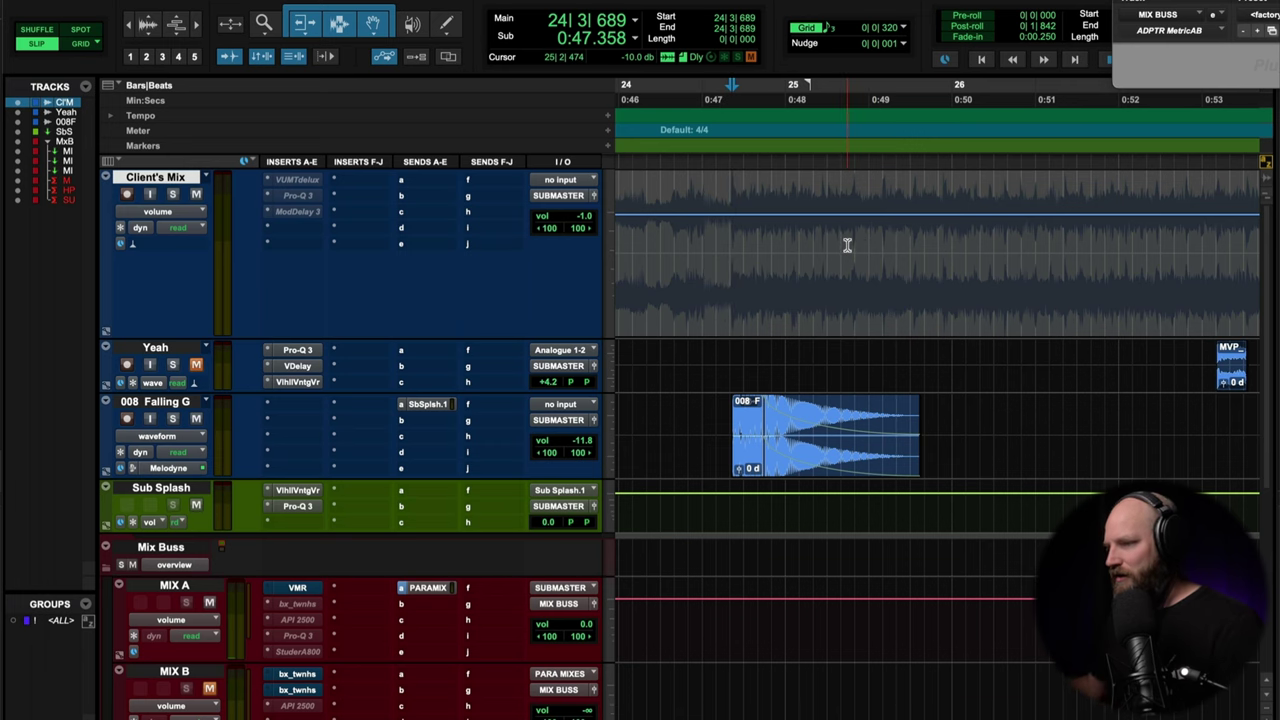
pyautogui.press('space')
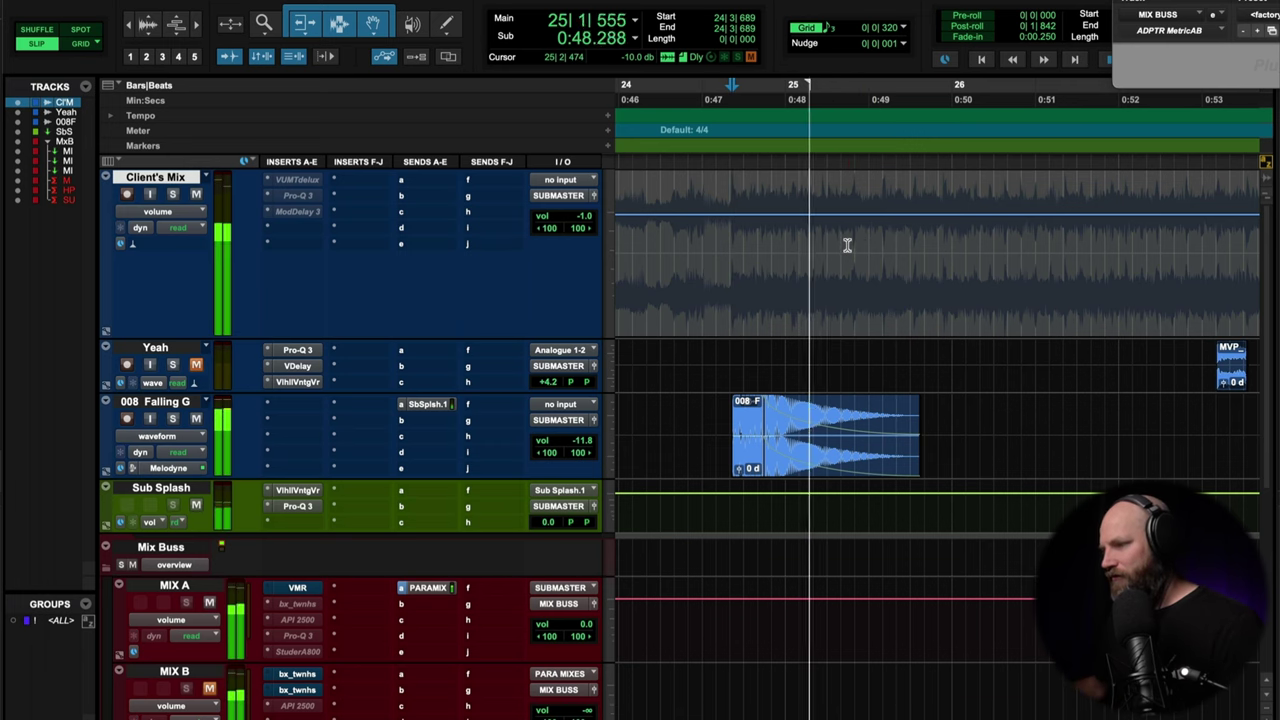
# - Select Client's Mix from the chorus impact at 24|3|689 to 28|4|673 and raise its volume automation to 0.0 dB
pyautogui.press('r')
pyautogui.press('r')
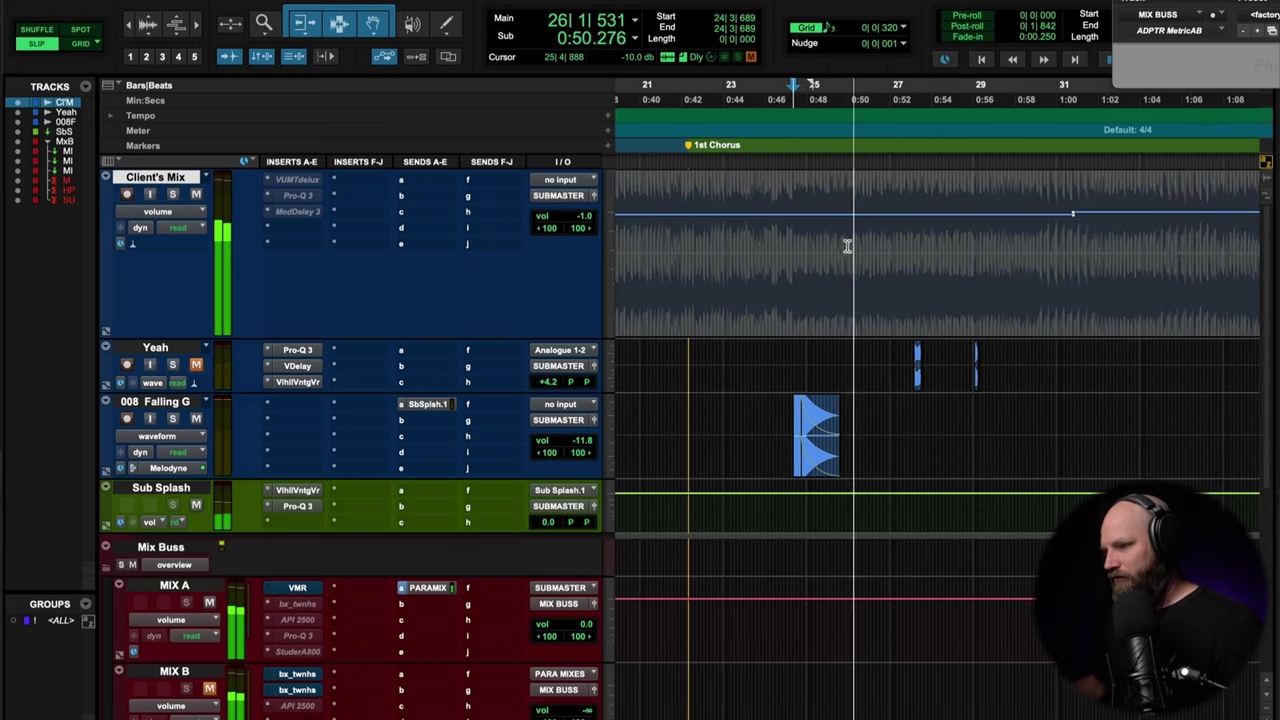
pyautogui.moveTo(793, 245); pyautogui.dragTo(970, 240)
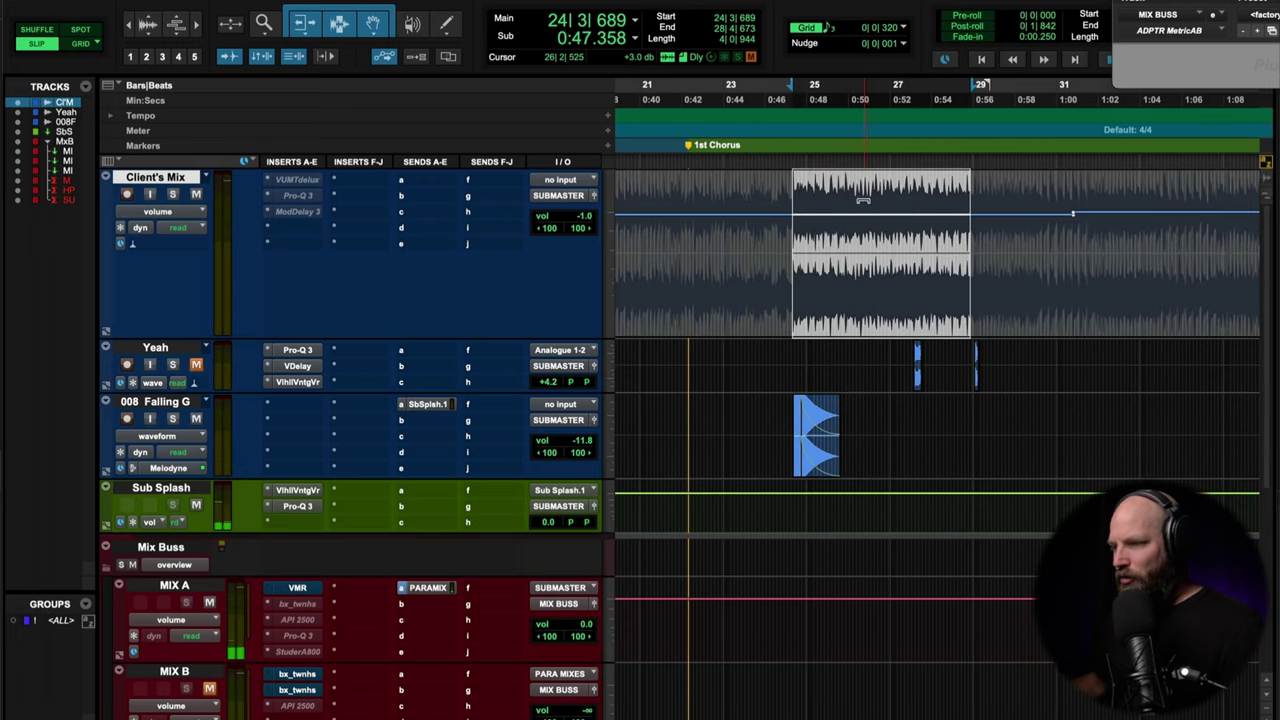
pyautogui.moveTo(862, 200); pyautogui.dragTo(912, 161)
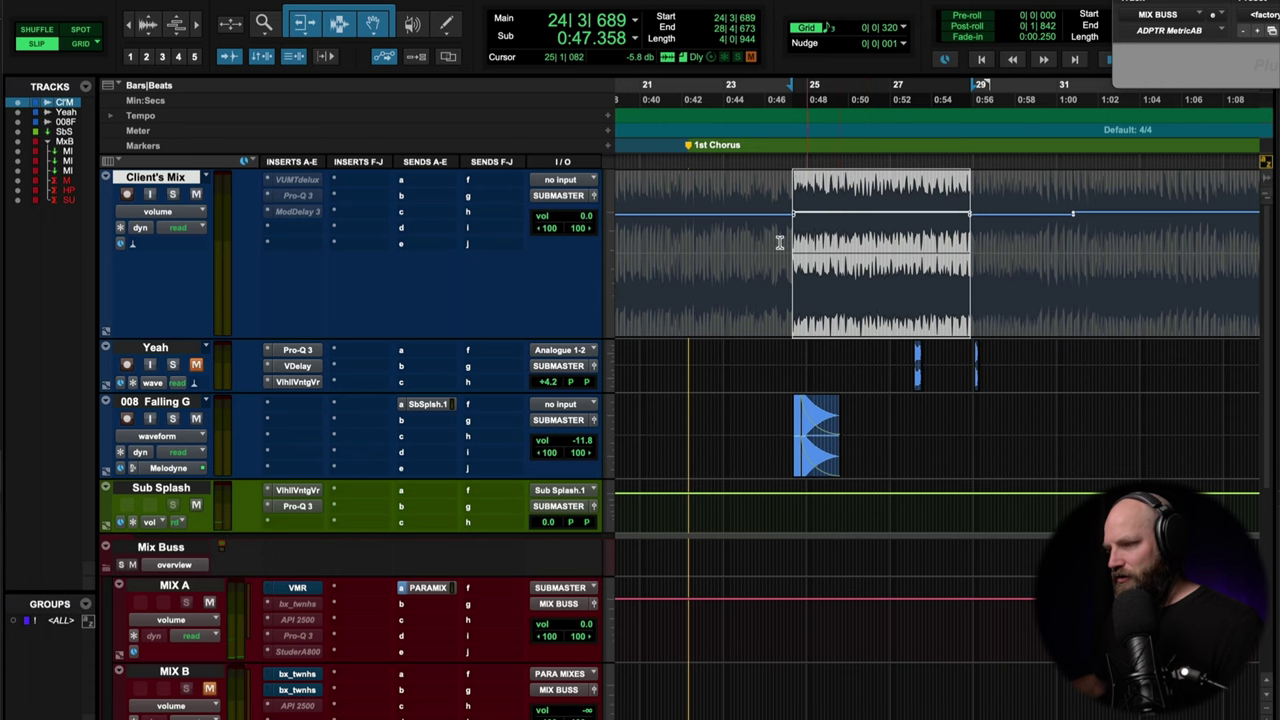
# - Play Client's Mix from 23|3|189 to check the approach to the raised chorus passage
pyautogui.click(746, 256)
pyautogui.press('space')
pyautogui.press('super+bracketright')
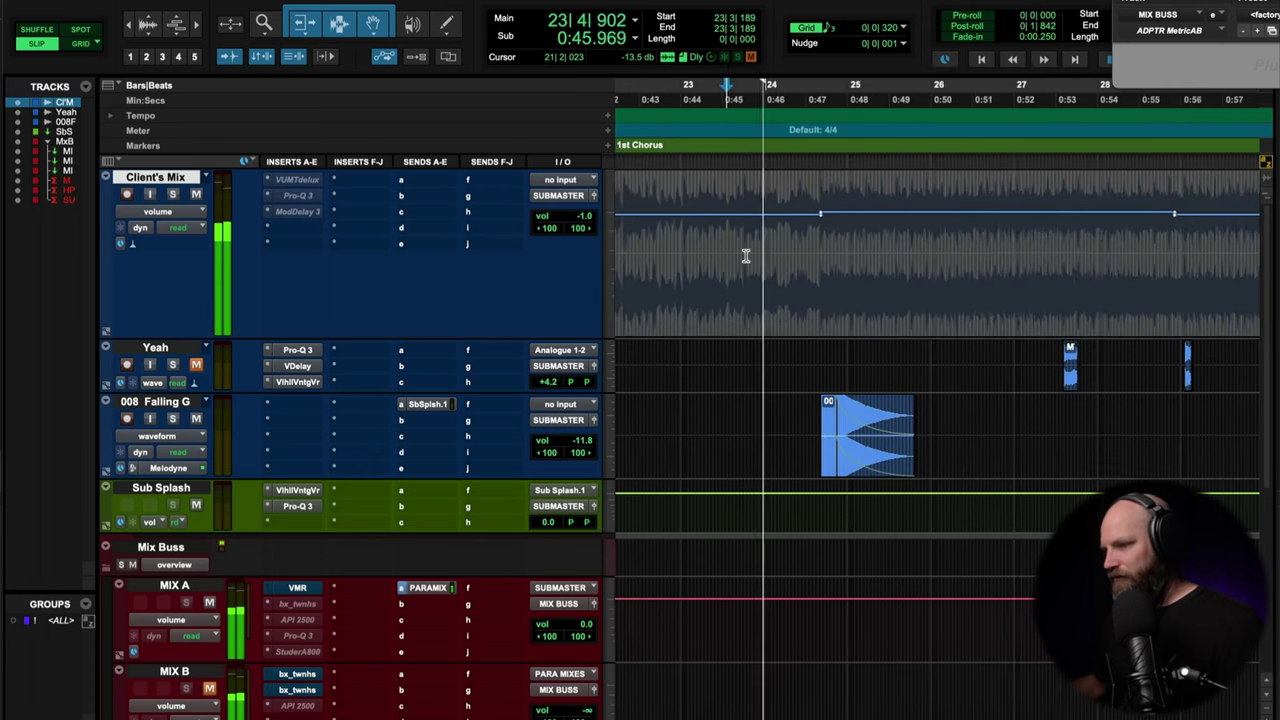
pyautogui.press('space')
# - Turn Client's Mix automation off and play the chorus impact from 23|3|189 without the volume ride
pyautogui.click(166, 232)
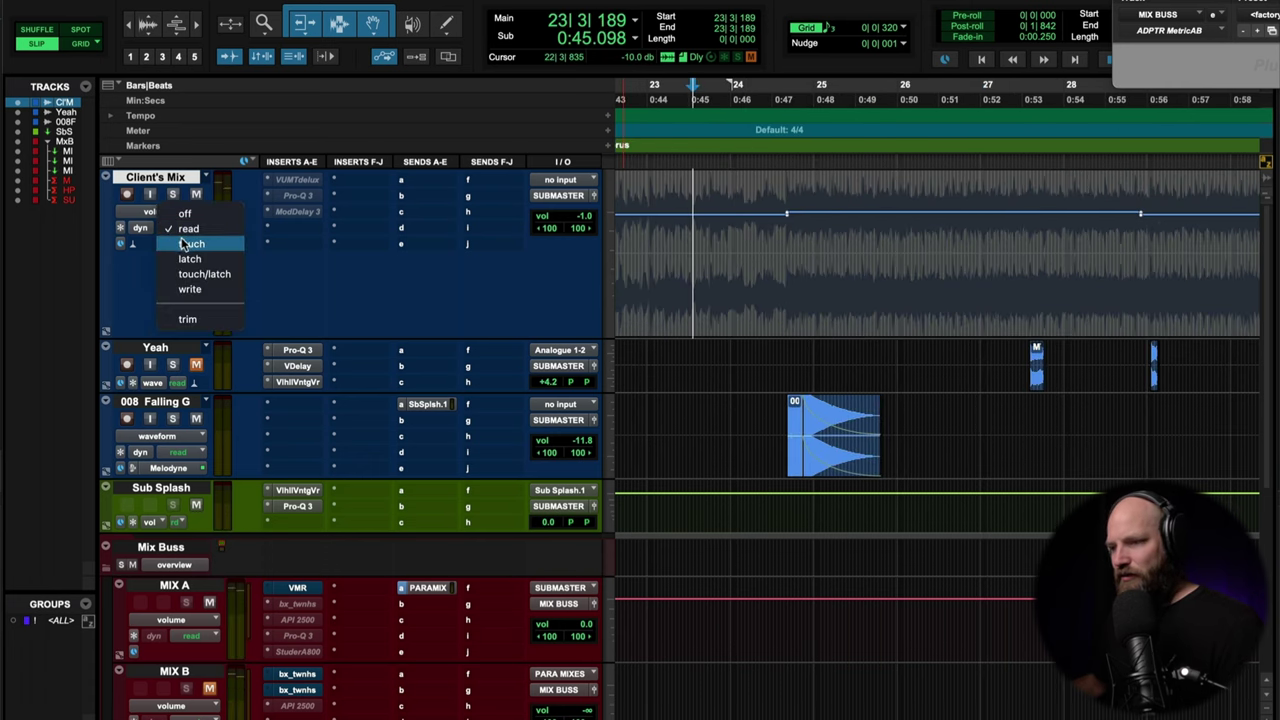
pyautogui.click(188, 214)
pyautogui.press('space')
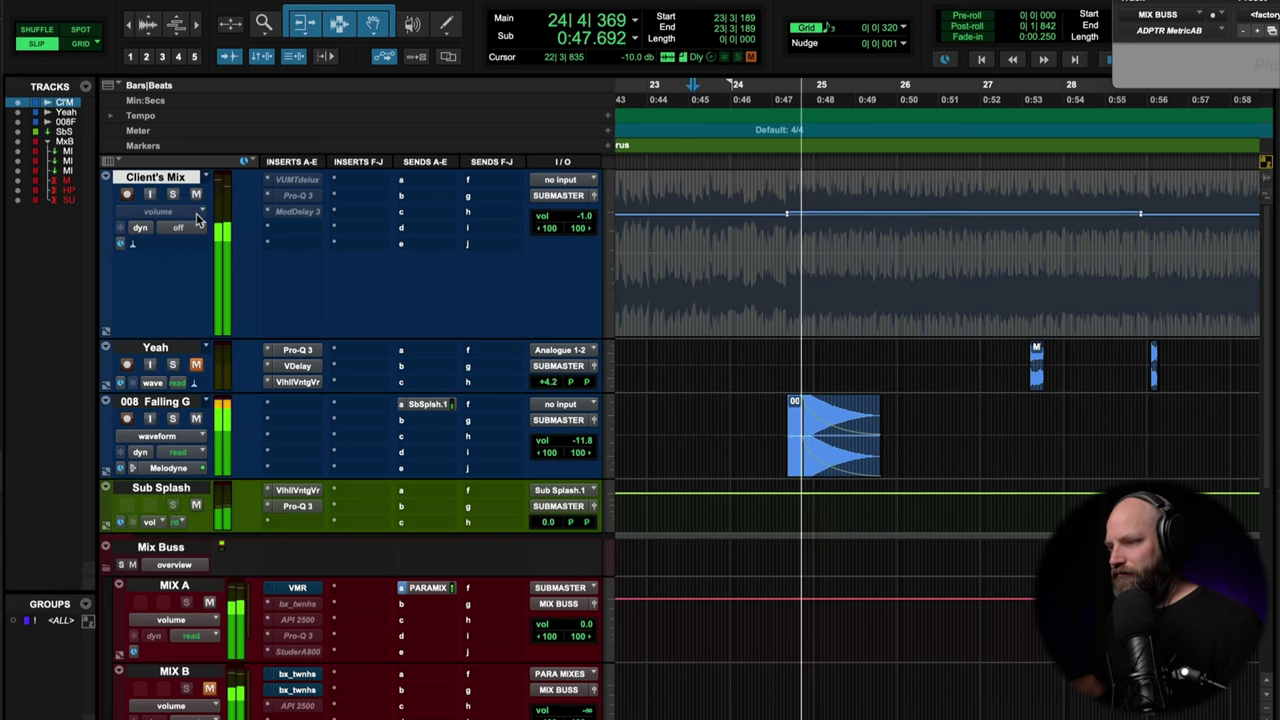
pyautogui.press('space')
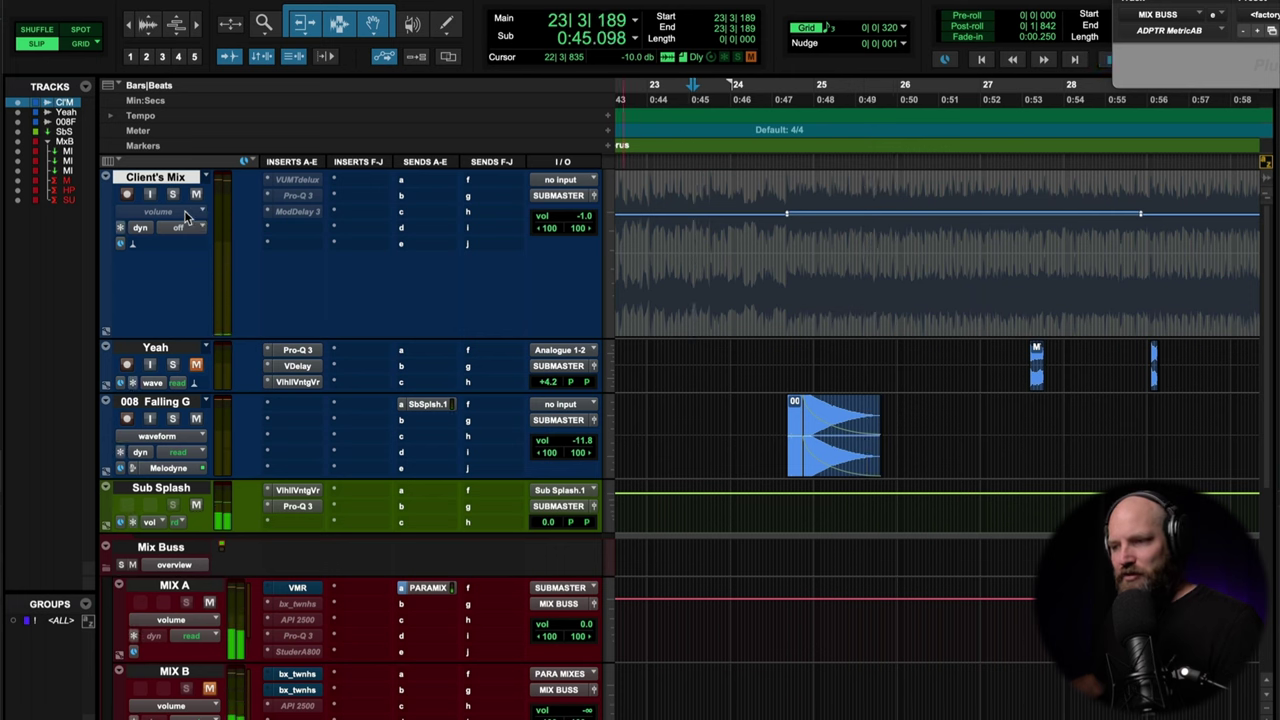
# - Set Client's Mix automation back to read and play the chorus impact from 23|3|189 with the volume ride
pyautogui.click(186, 213)
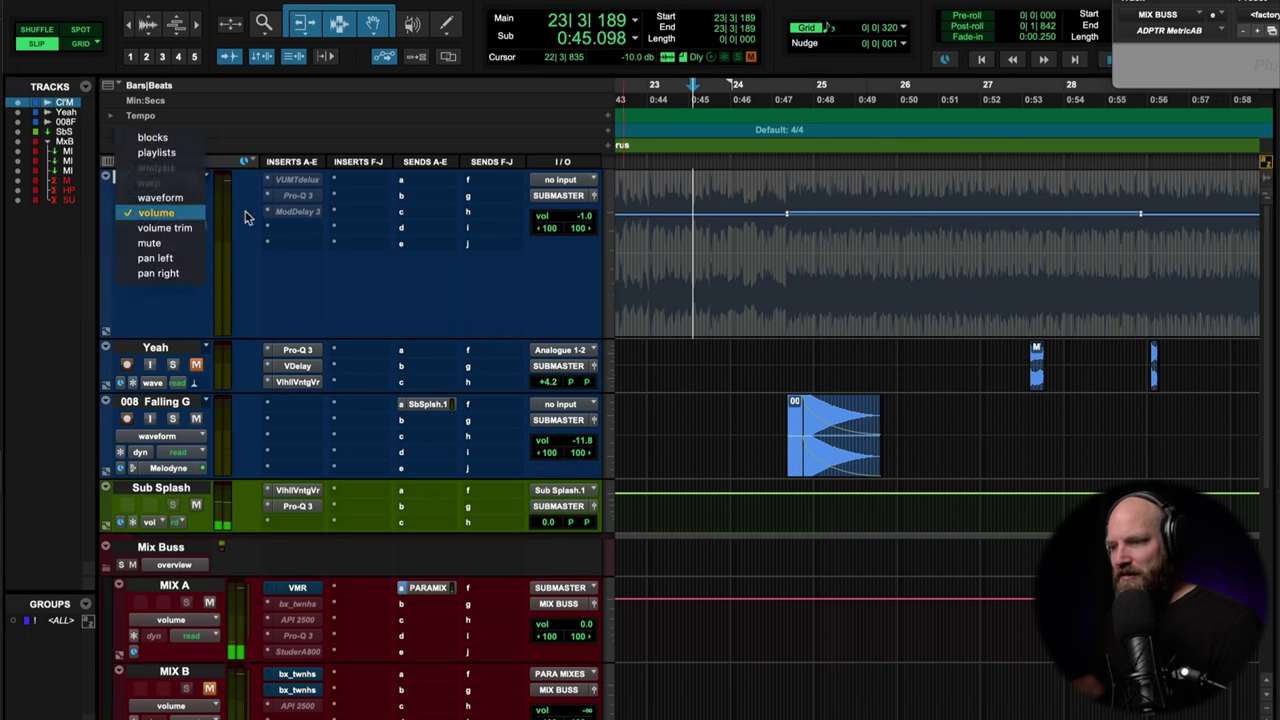
pyautogui.click(208, 222)
pyautogui.click(193, 230)
pyautogui.click(192, 251)
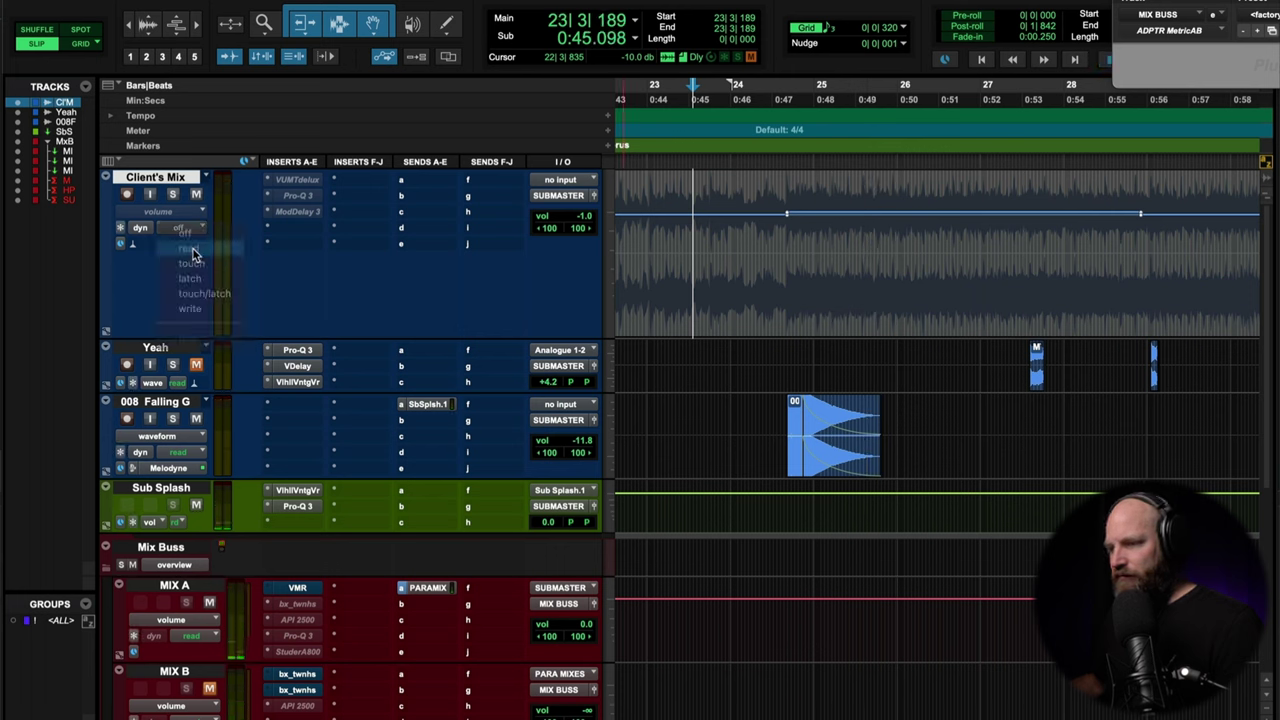
pyautogui.press('space')
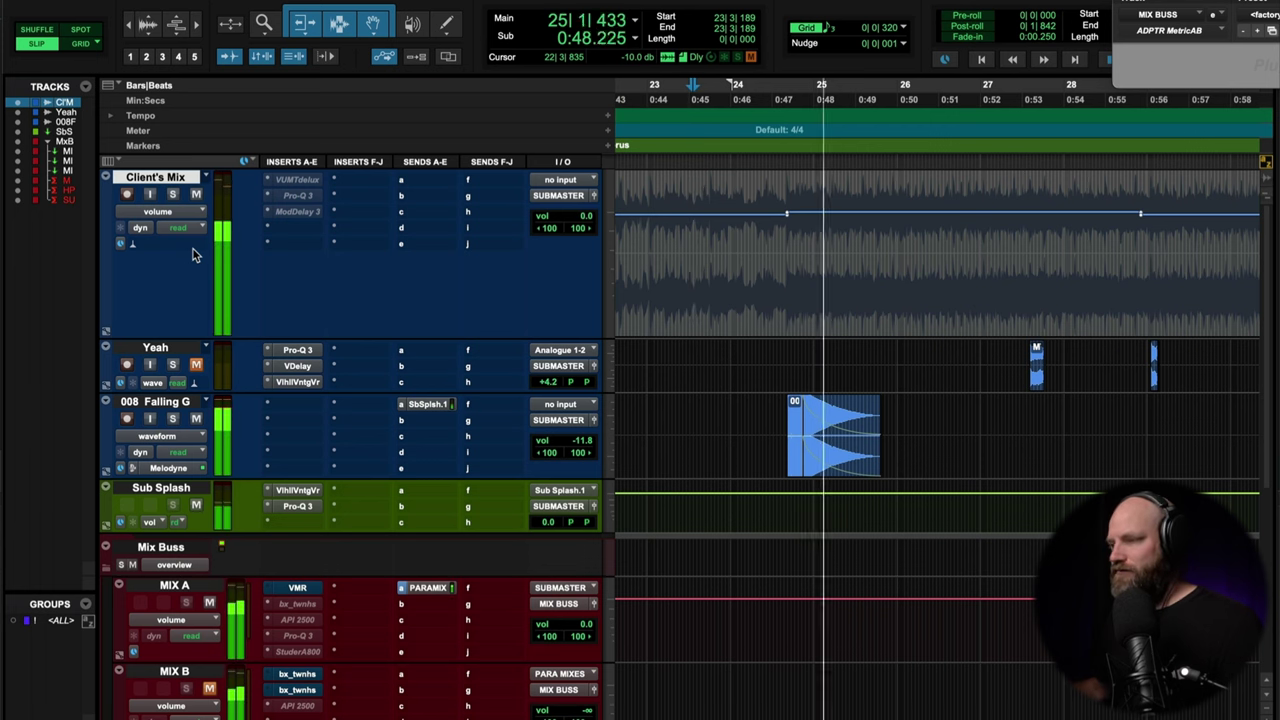
pyautogui.hscroll(2, 194, 252)
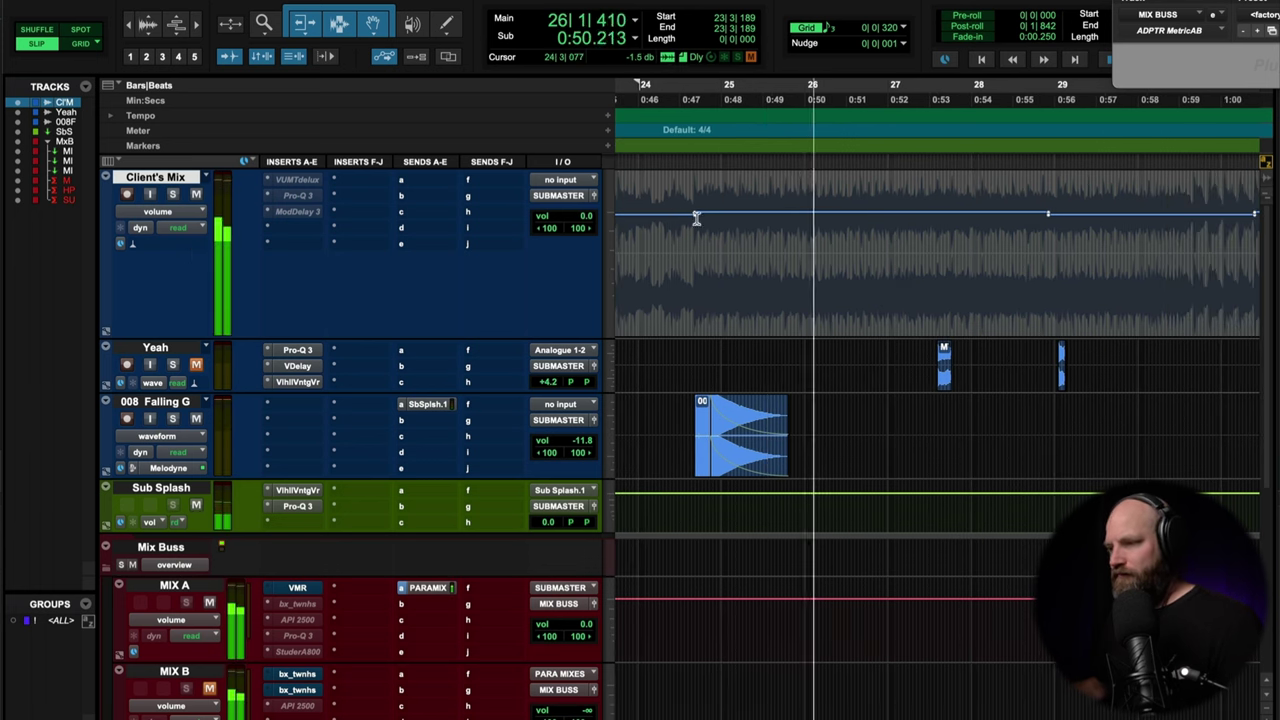
pyautogui.press('space')
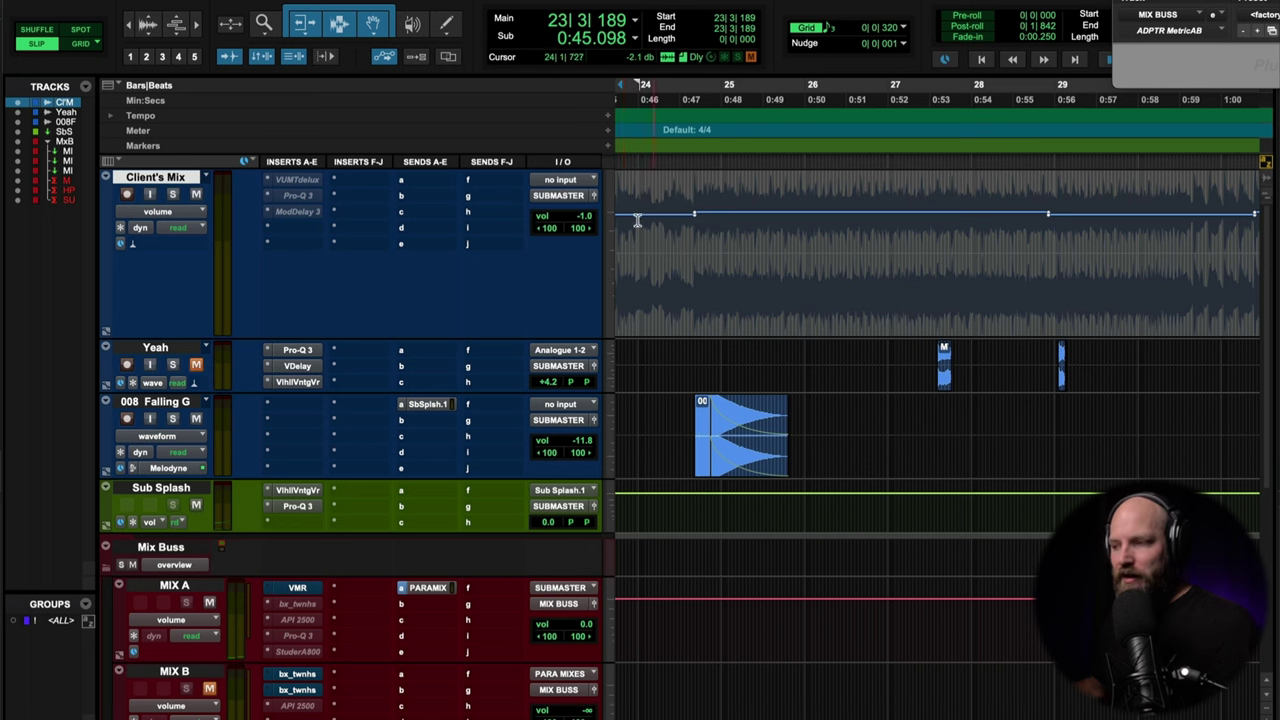
# - Show the Client's Mix volume rides at the intro impact and the first chorus impact together in one view
pyautogui.hscroll(-10, 706, 219)
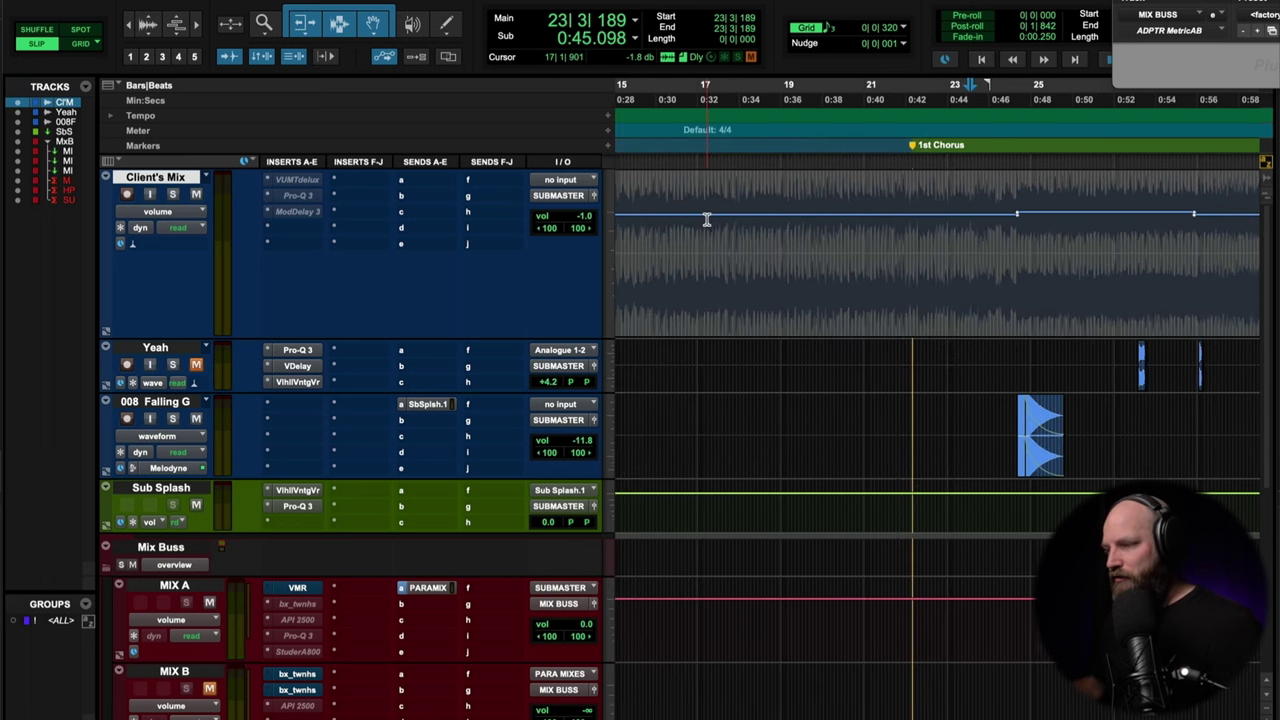
pyautogui.scroll(-2, 706, 219)
pyautogui.hscroll(-3, 706, 219)
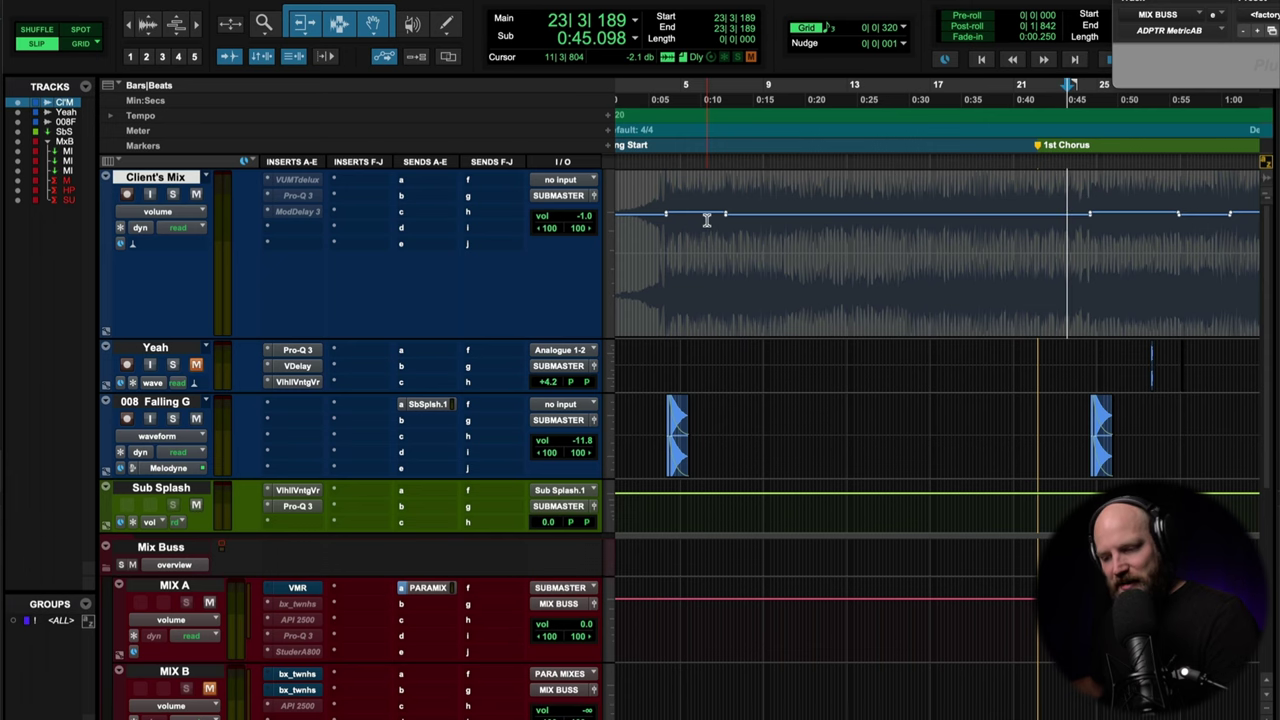
# - Play Client's Mix from 32|2|586, just past the last volume ride of the first chorus, two times
pyautogui.hscroll(10, 706, 220)
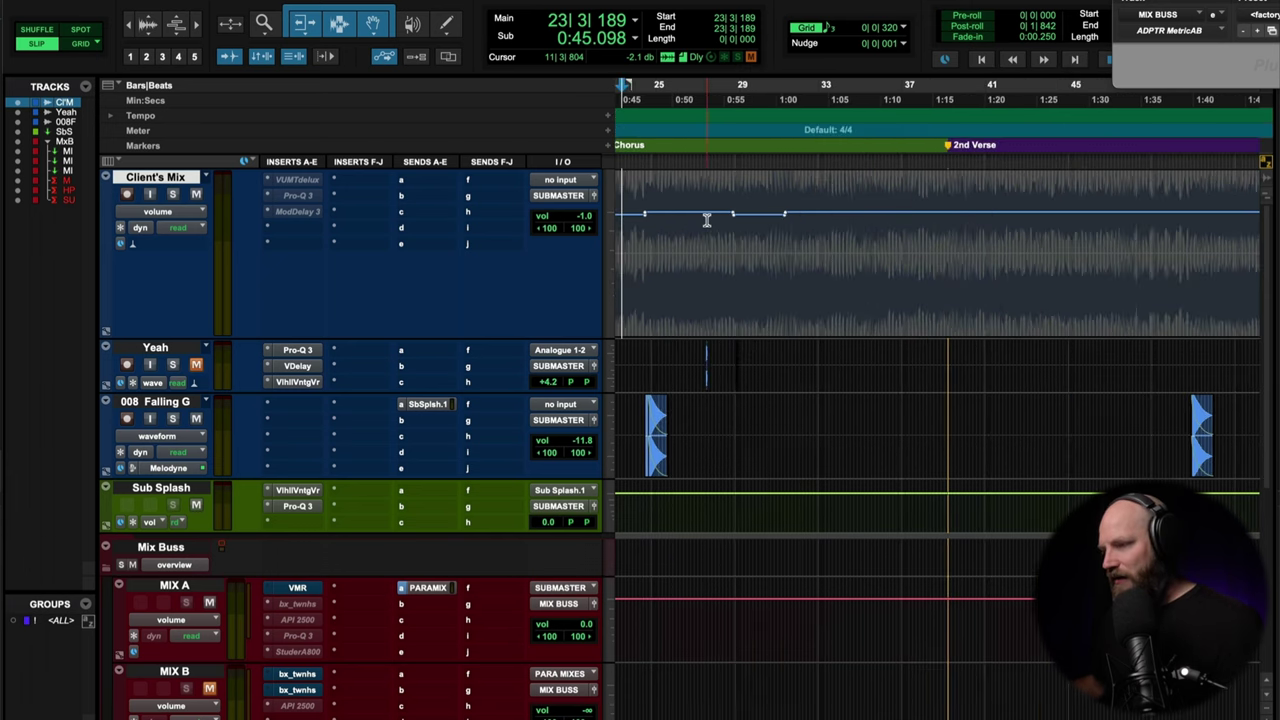
pyautogui.click(691, 237)
pyautogui.press('space')
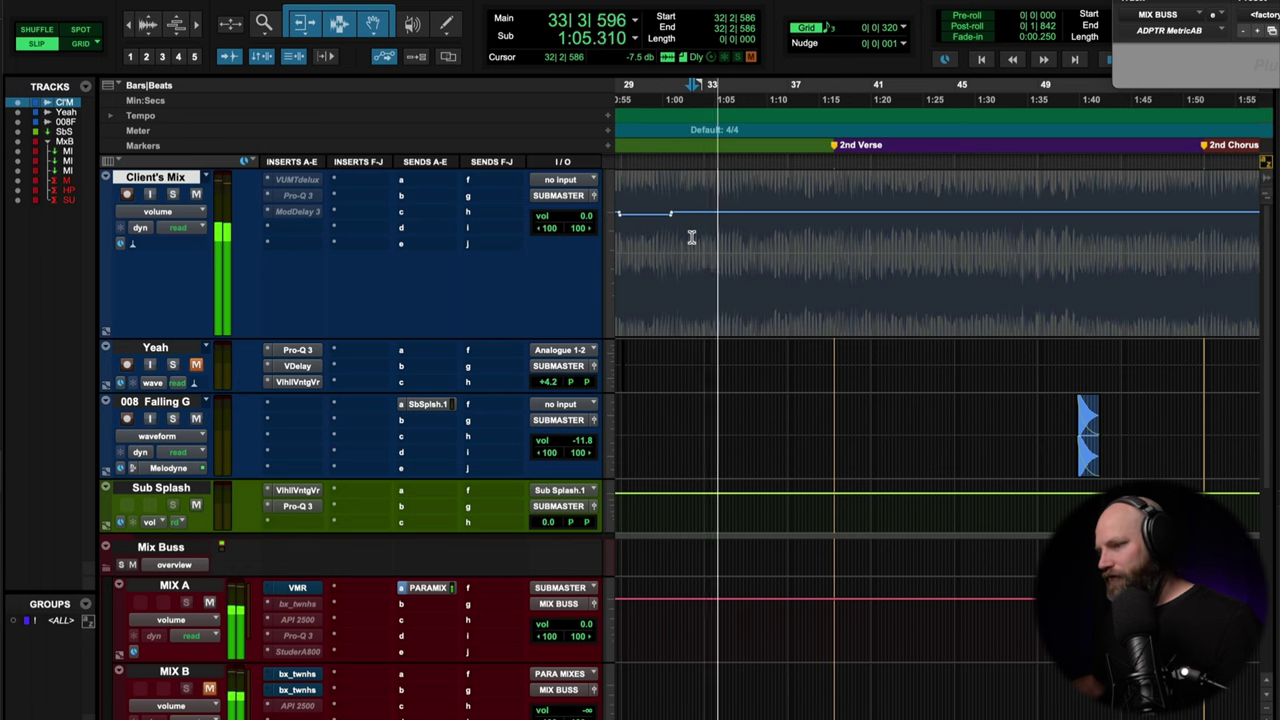
pyautogui.press('space')
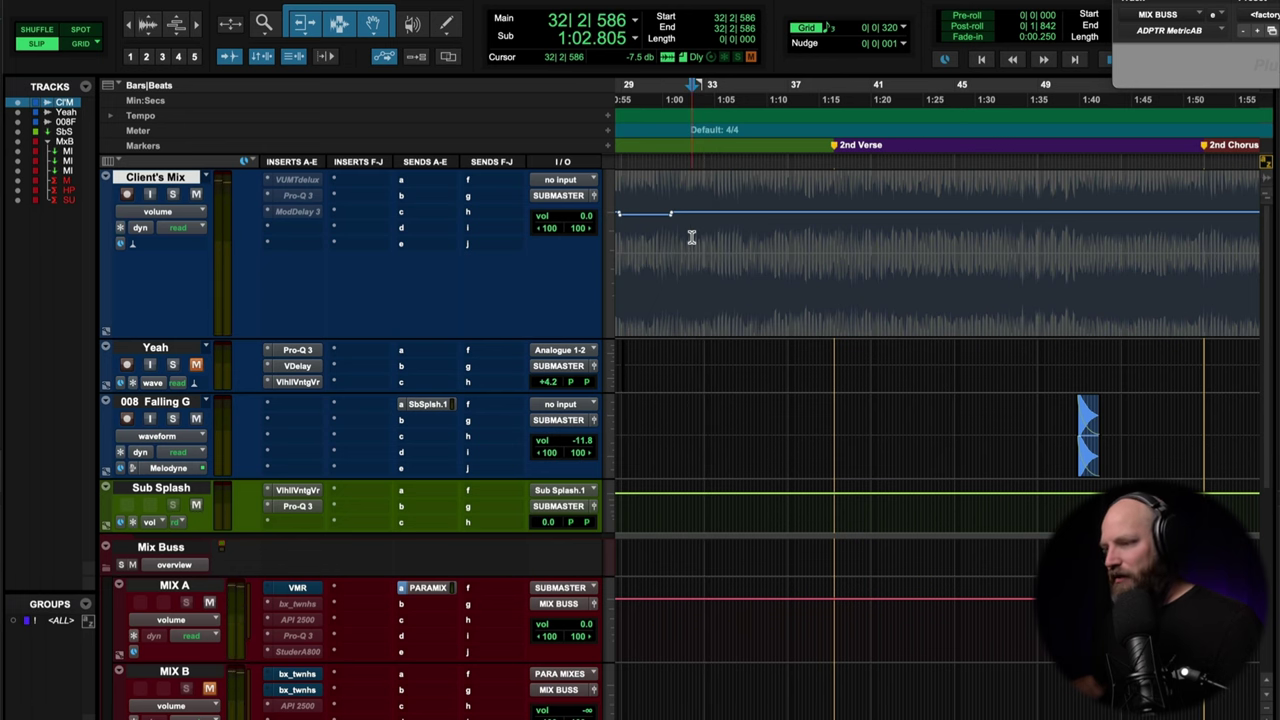
pyautogui.press('space')
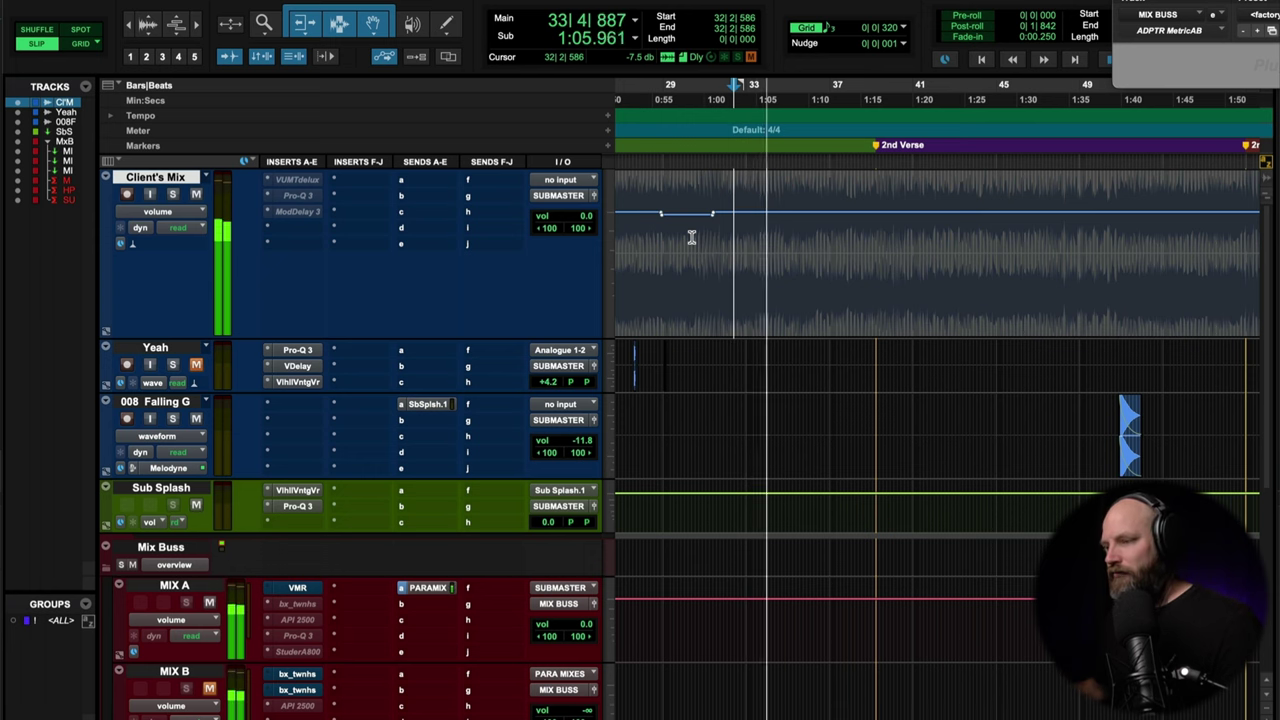
pyautogui.press('space')
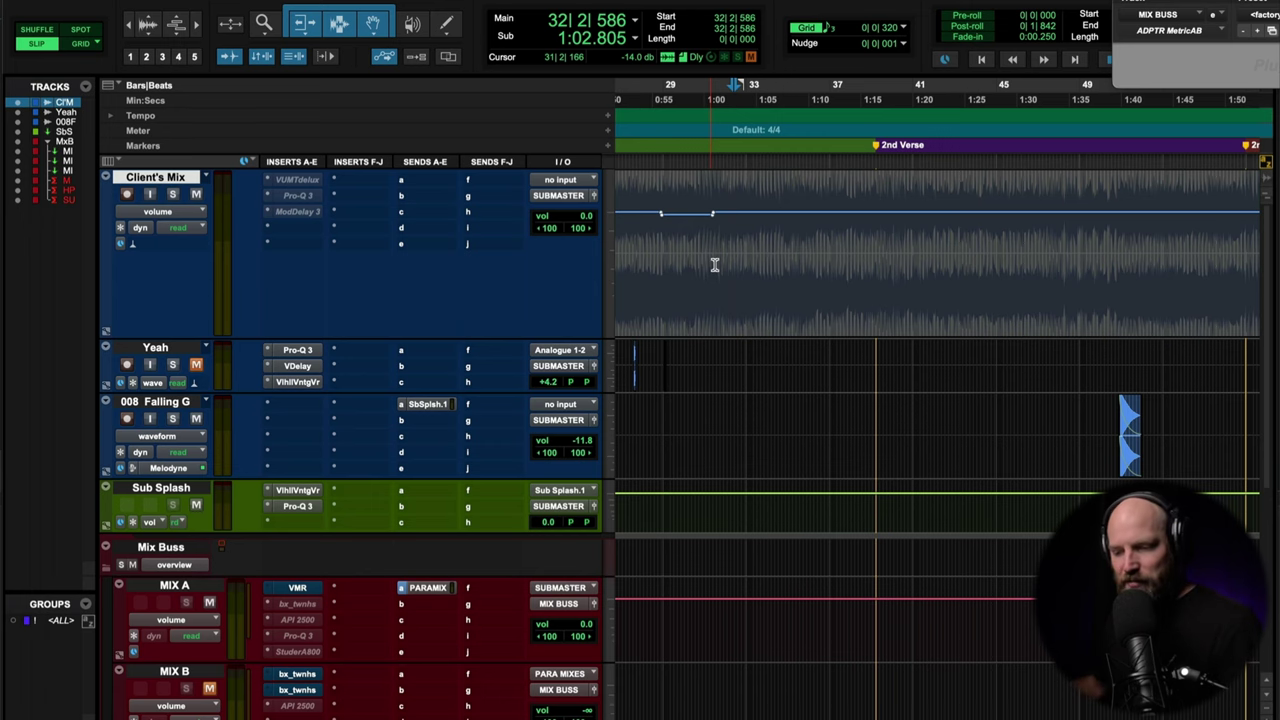
# - Play the opening of the 2nd Verse on Client's Mix from 39|3|108, with the timeline magnified around it
pyautogui.hscroll(2, 760, 262)
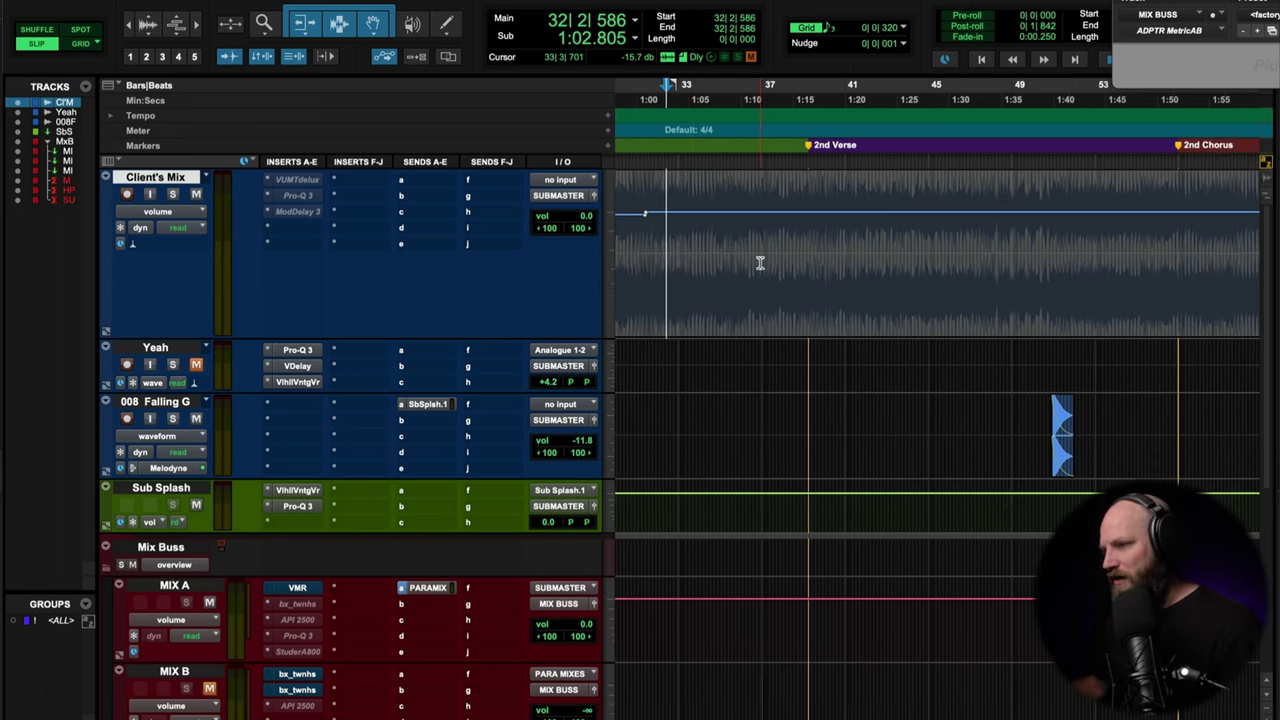
pyautogui.click(811, 251)
pyautogui.press('space')
pyautogui.press('r')
pyautogui.press('r')
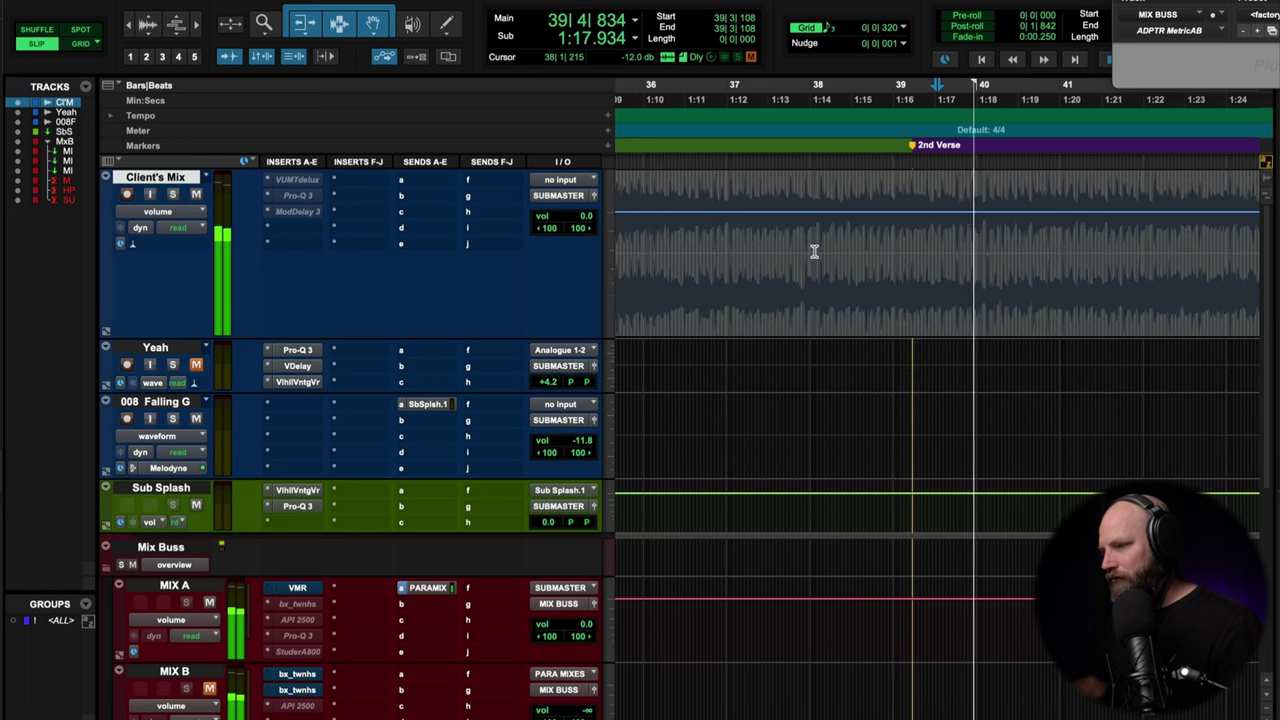
pyautogui.hscroll(8, 814, 251)
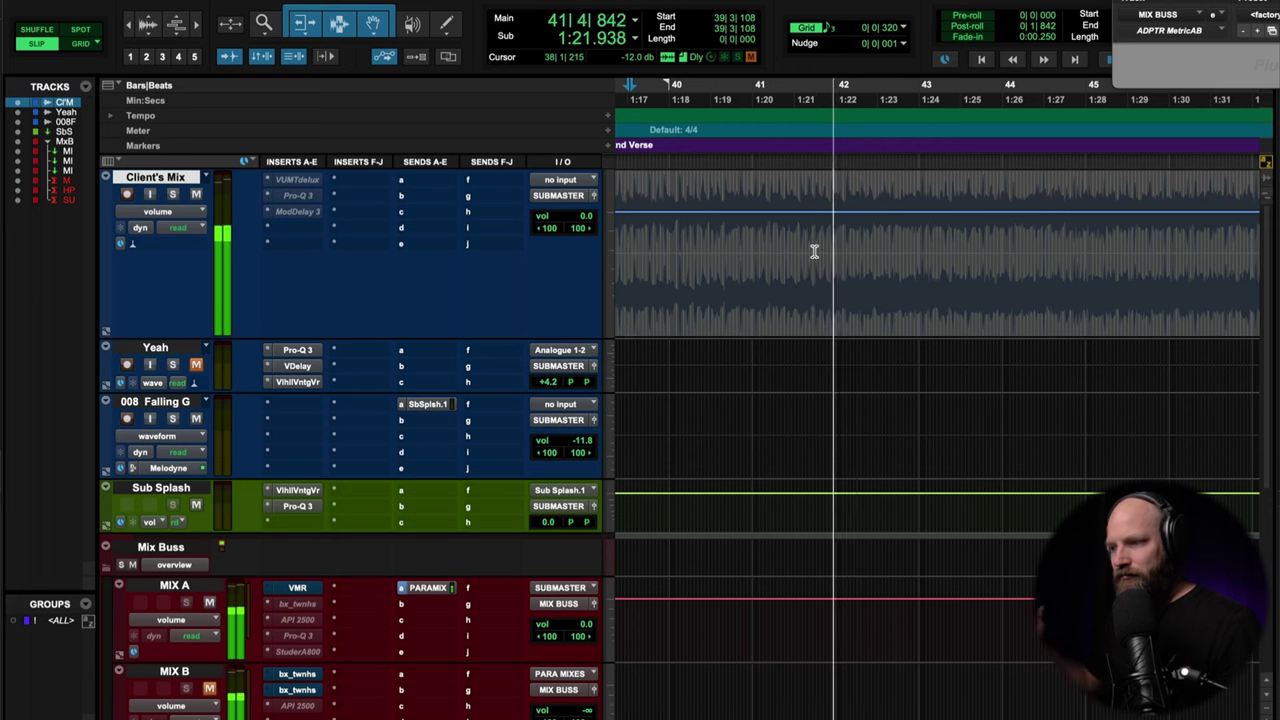
pyautogui.press('space')
# - Play the second-verse phrase of Client's Mix again from 40|4|632
pyautogui.click(745, 244)
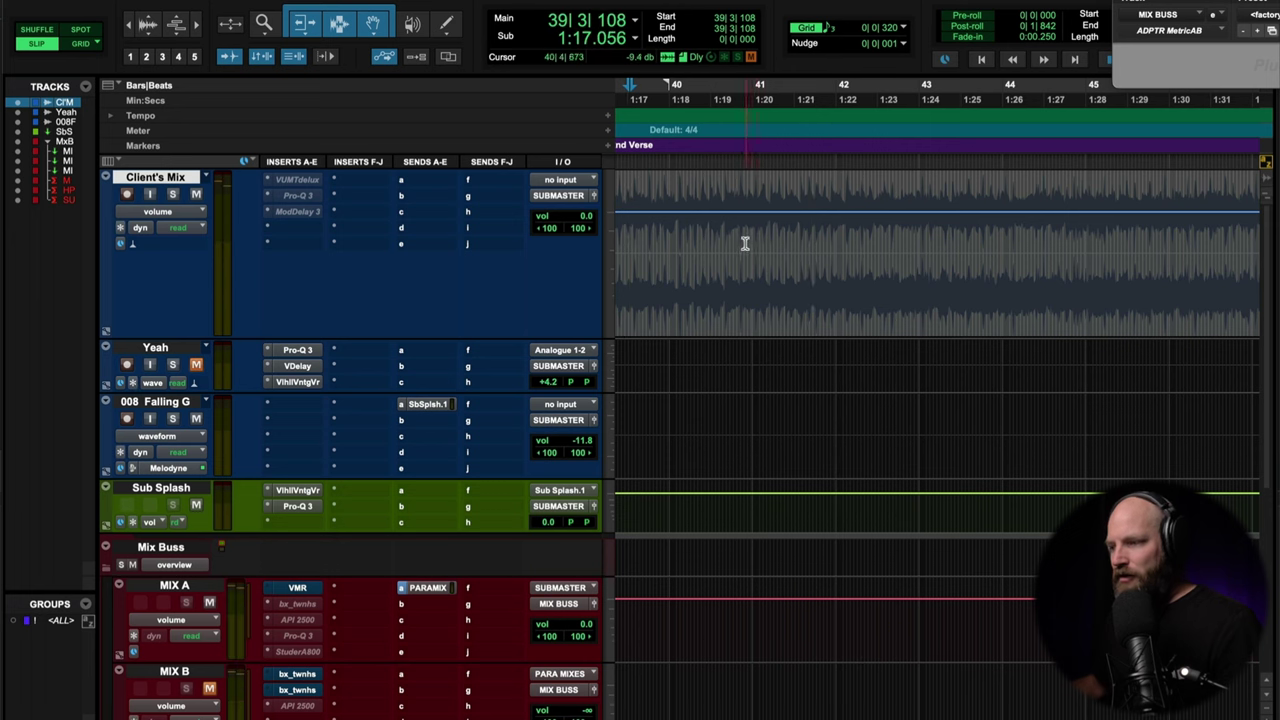
pyautogui.press('space')
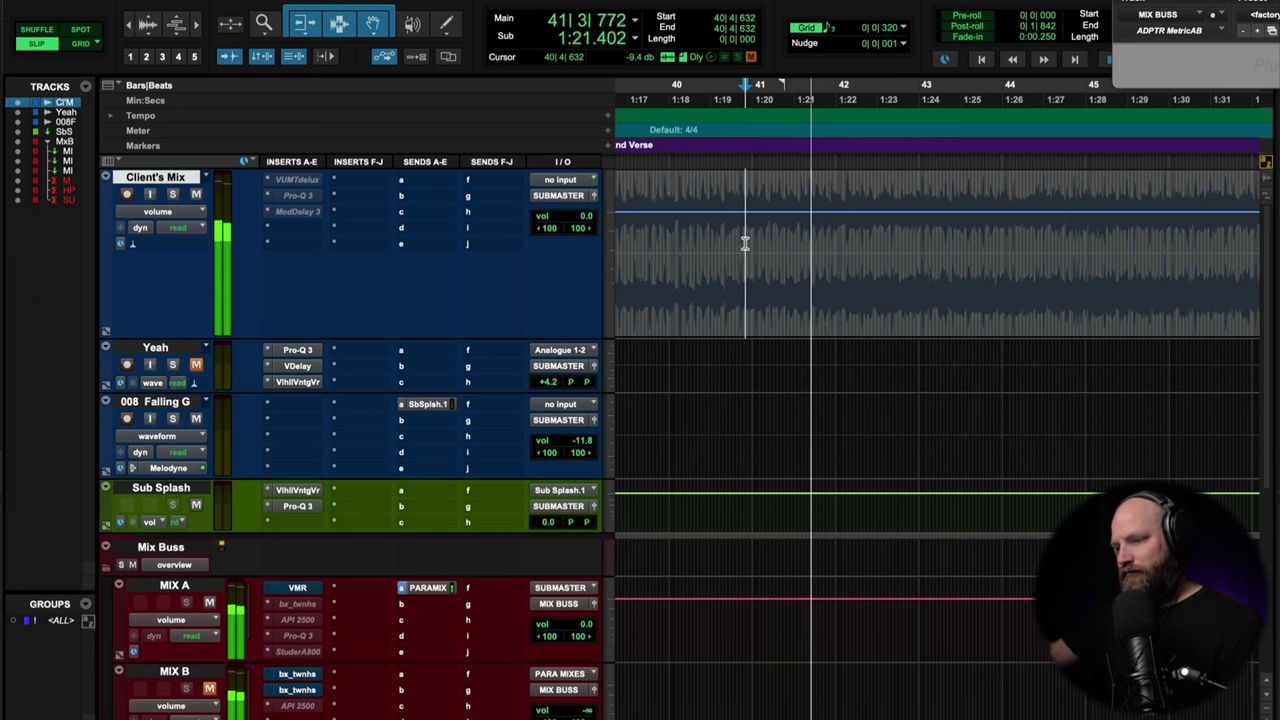
pyautogui.press('space')
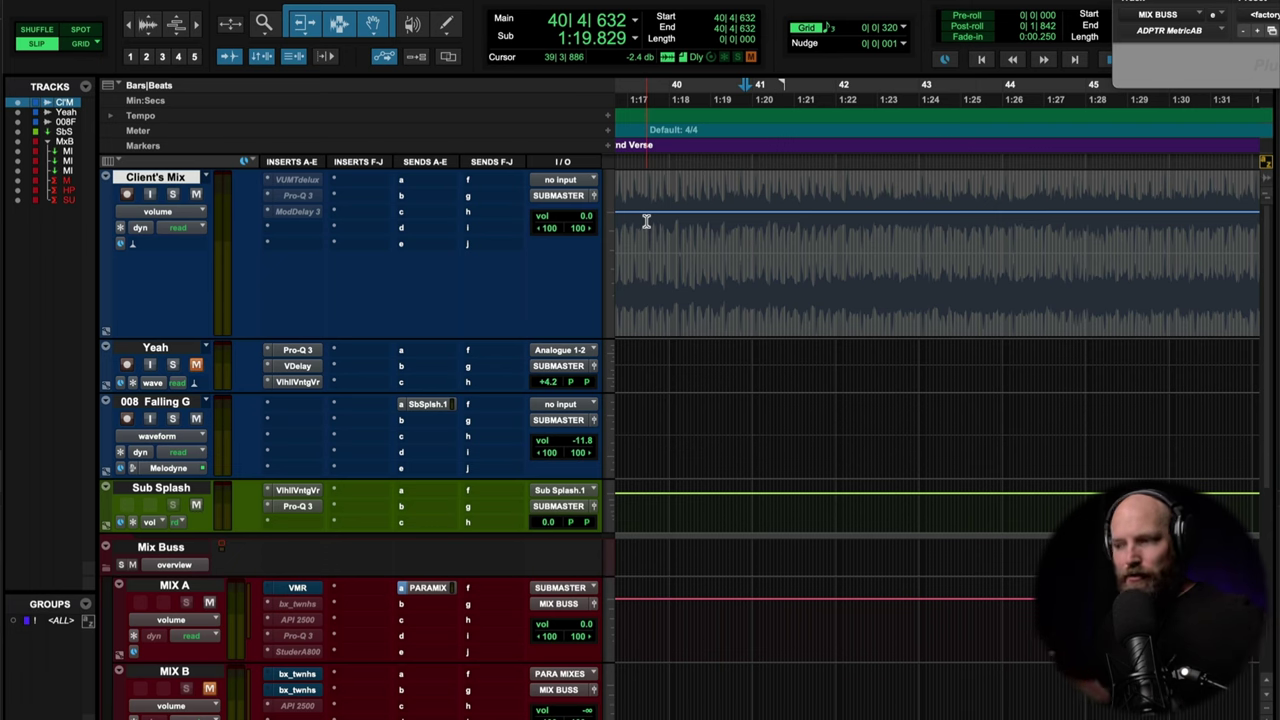
# - Review the Yeah track's Pro-Q 3, ValhallaDelay and ValhallaVintageVerb settings one after another
pyautogui.click(175, 350)
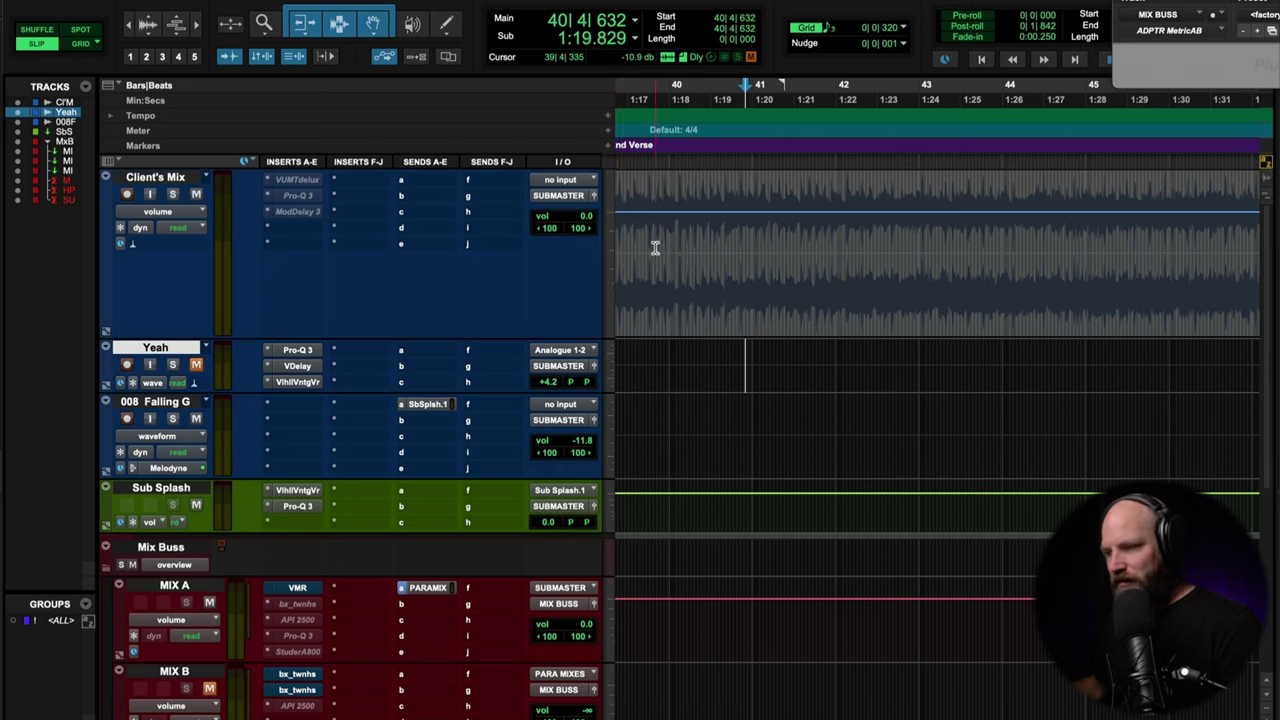
pyautogui.click(297, 352)
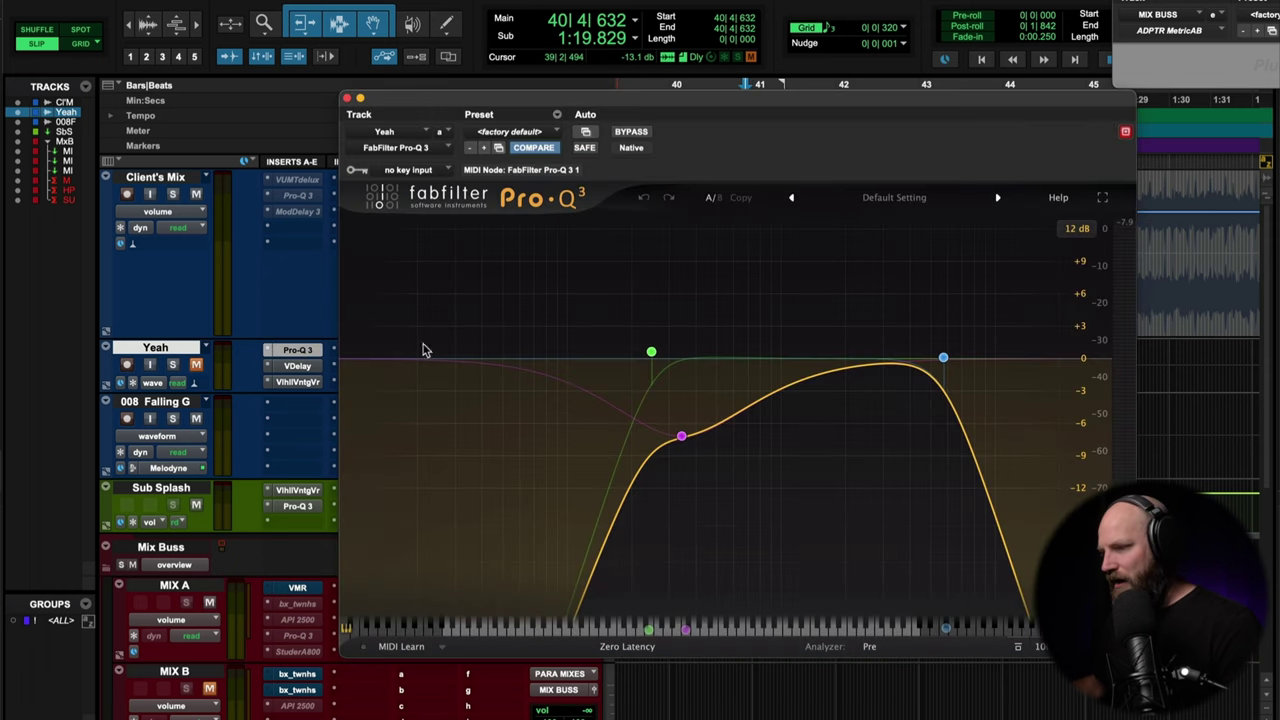
pyautogui.click(347, 99)
pyautogui.click(299, 366)
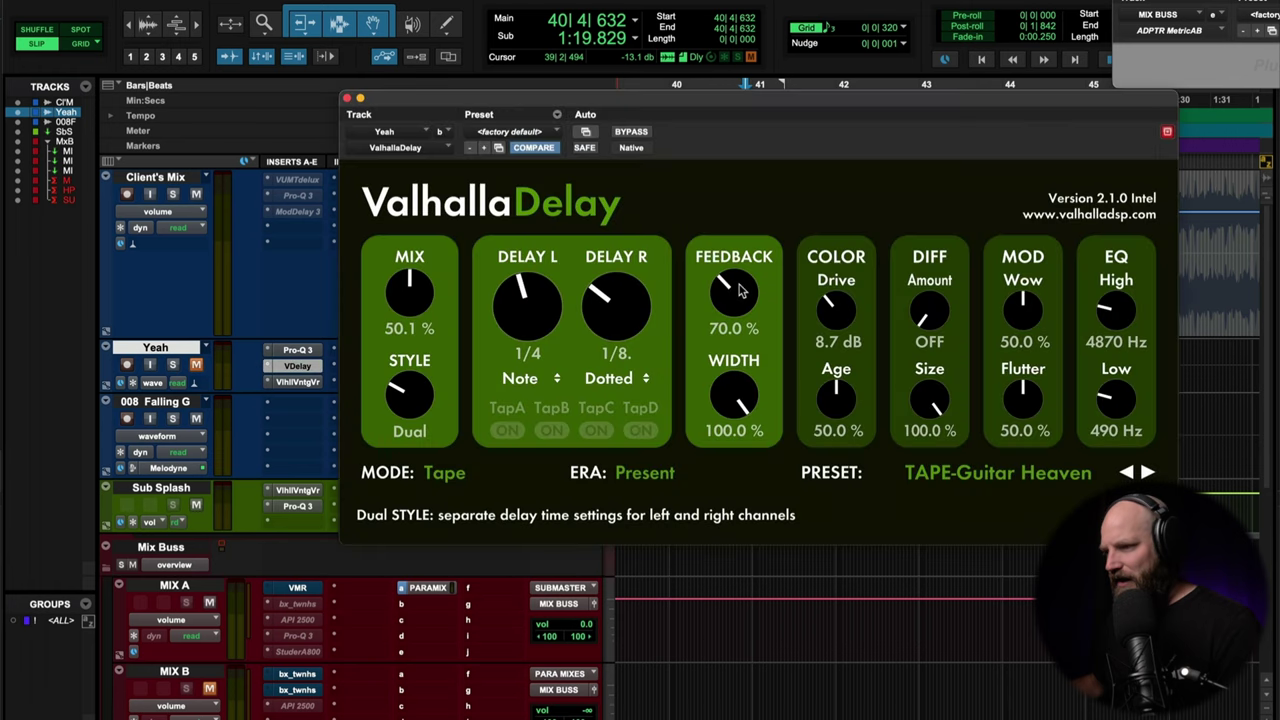
pyautogui.click(347, 99)
pyautogui.click(297, 382)
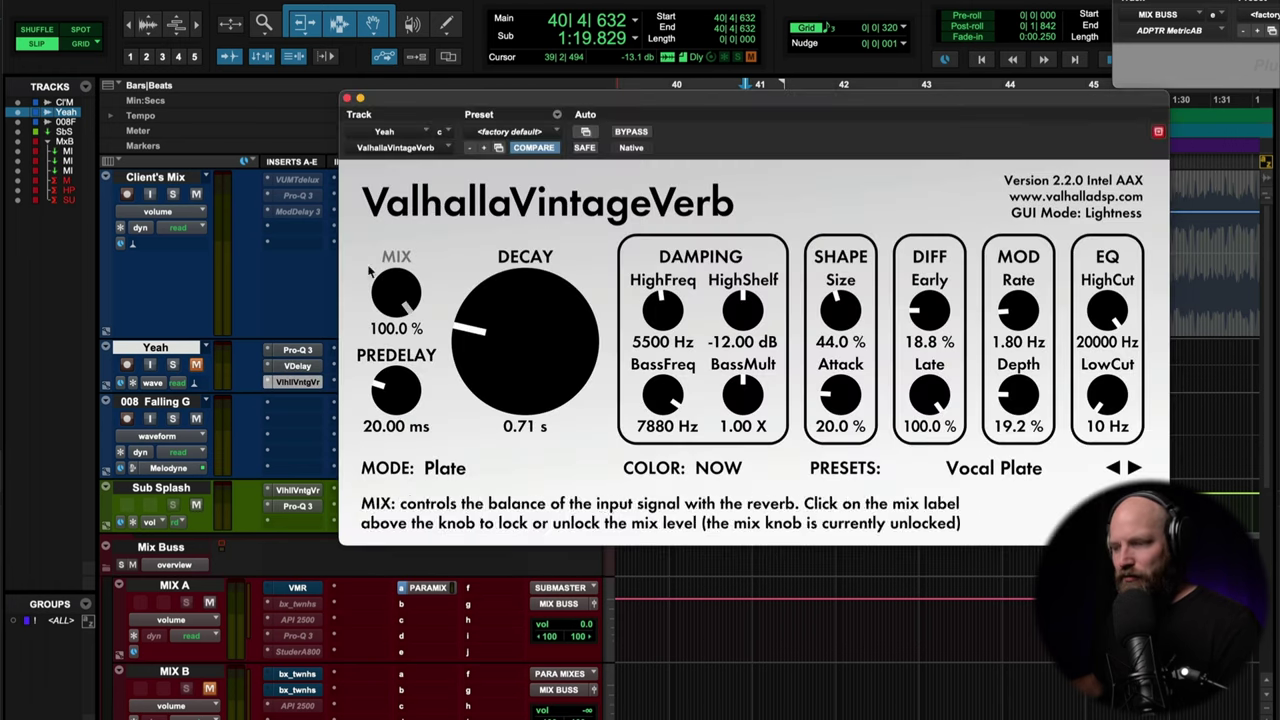
pyautogui.click(347, 99)
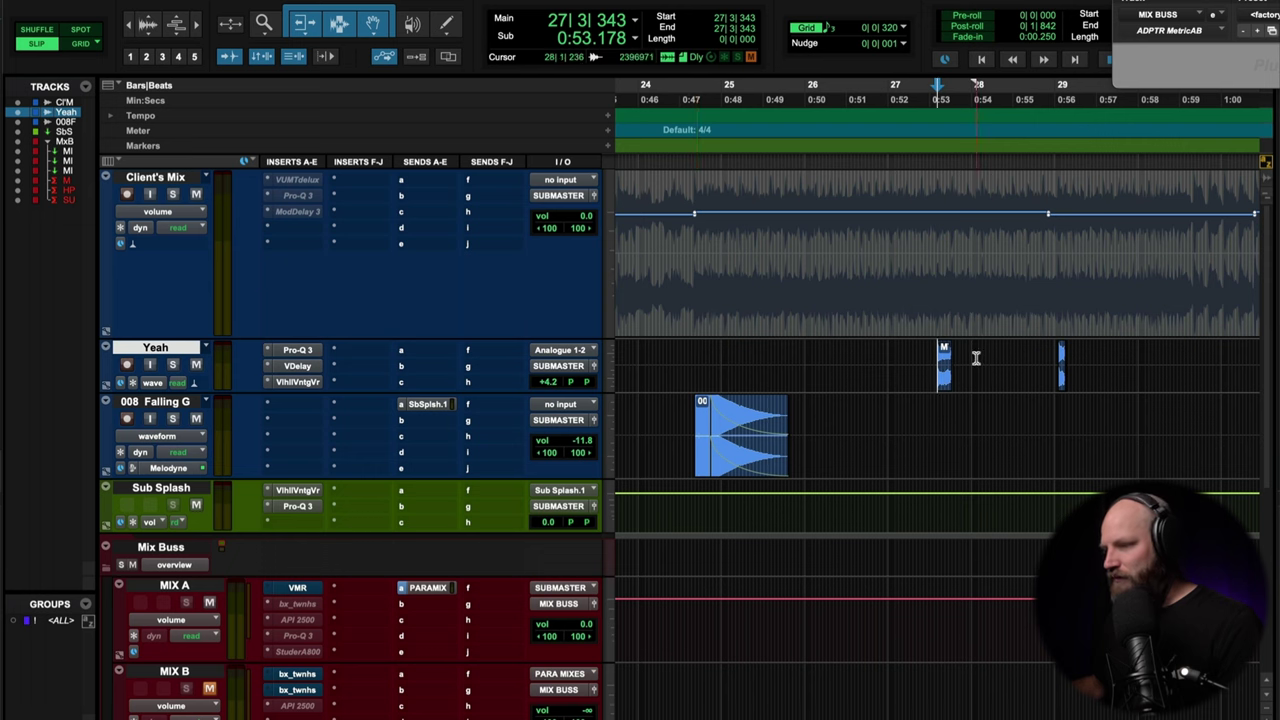
# - Play the Yeah throw from 27|1|840 in the mix and soloed, and clear the solo
pyautogui.click(906, 360)
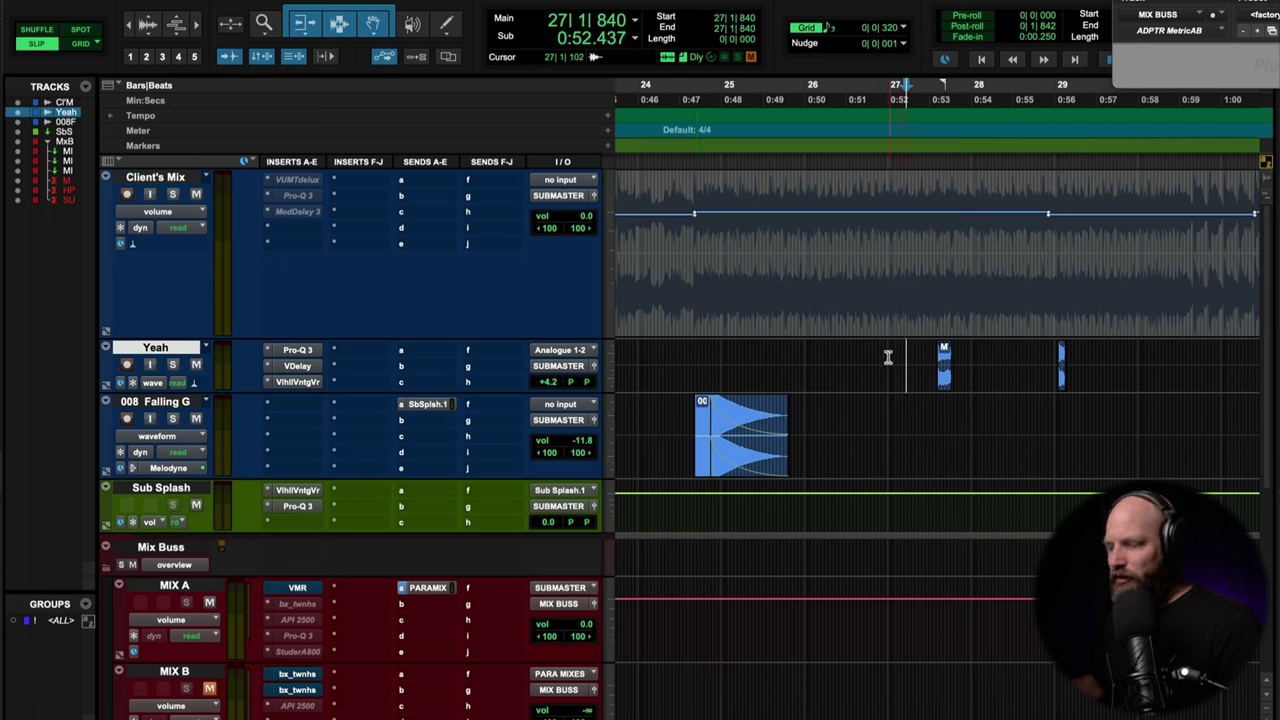
pyautogui.press('space')
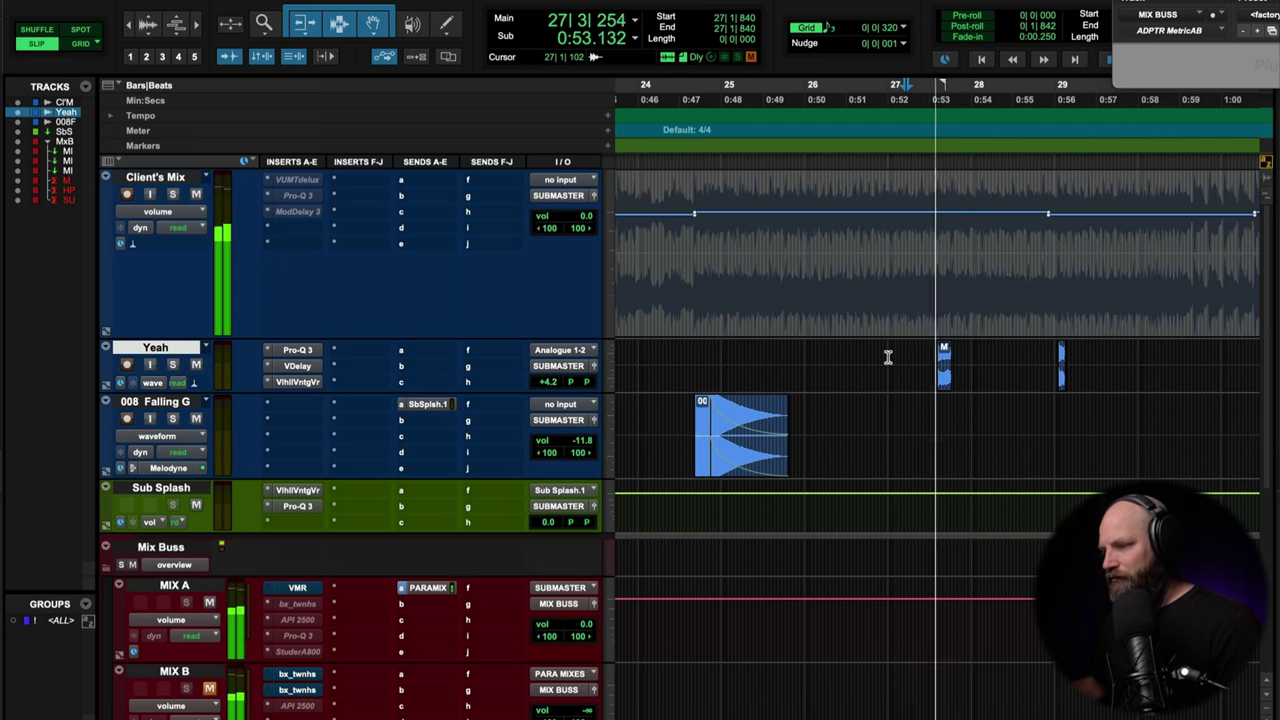
pyautogui.hotkey('shift', 's')
pyautogui.press('space')
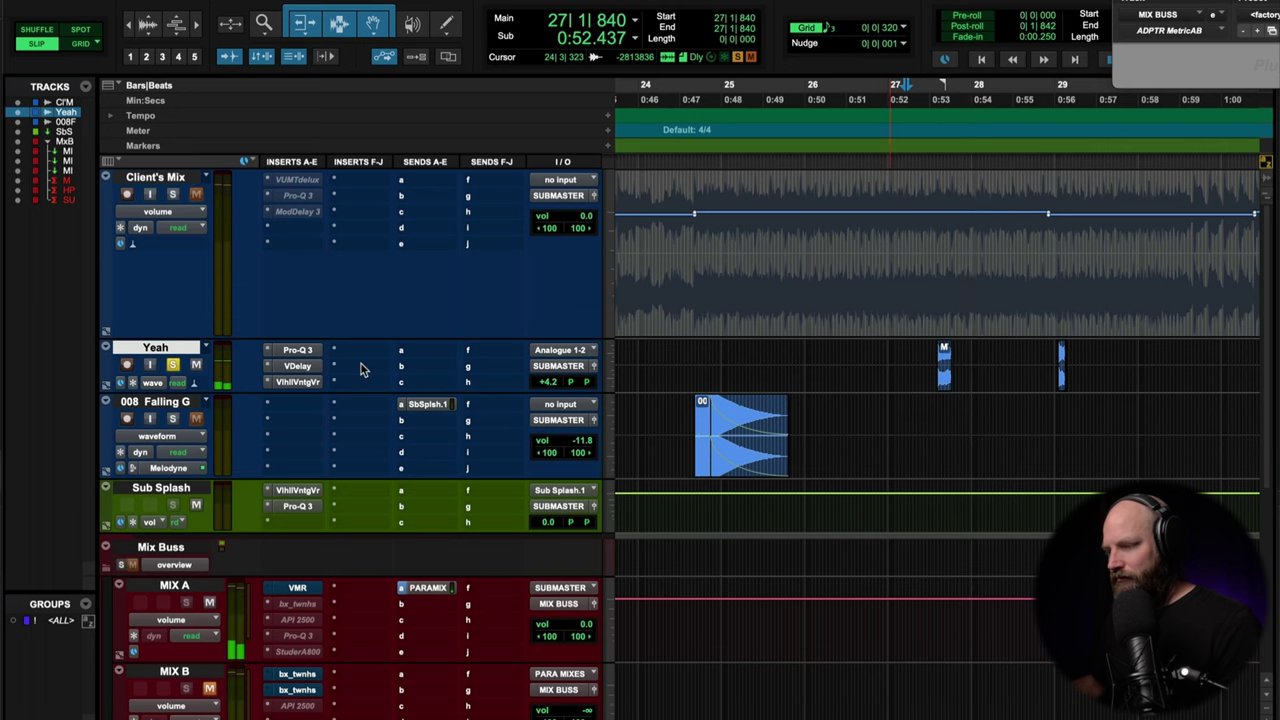
pyautogui.press('space')
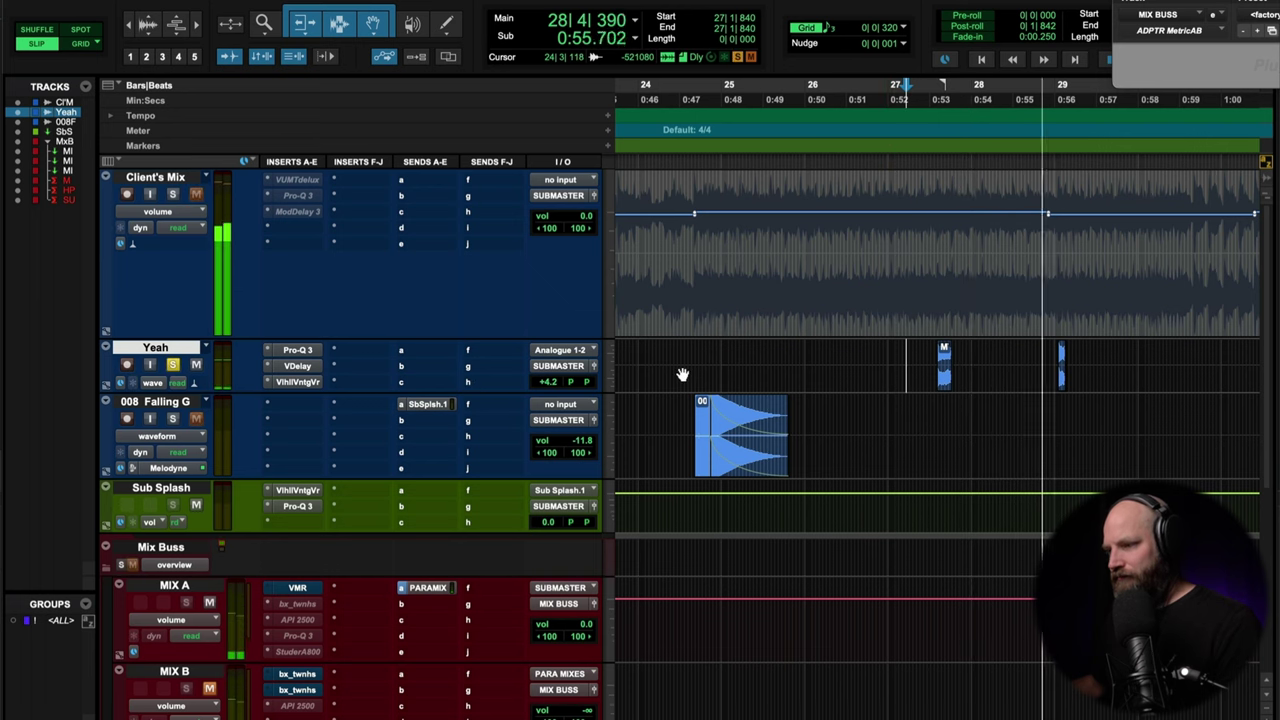
pyautogui.press('space')
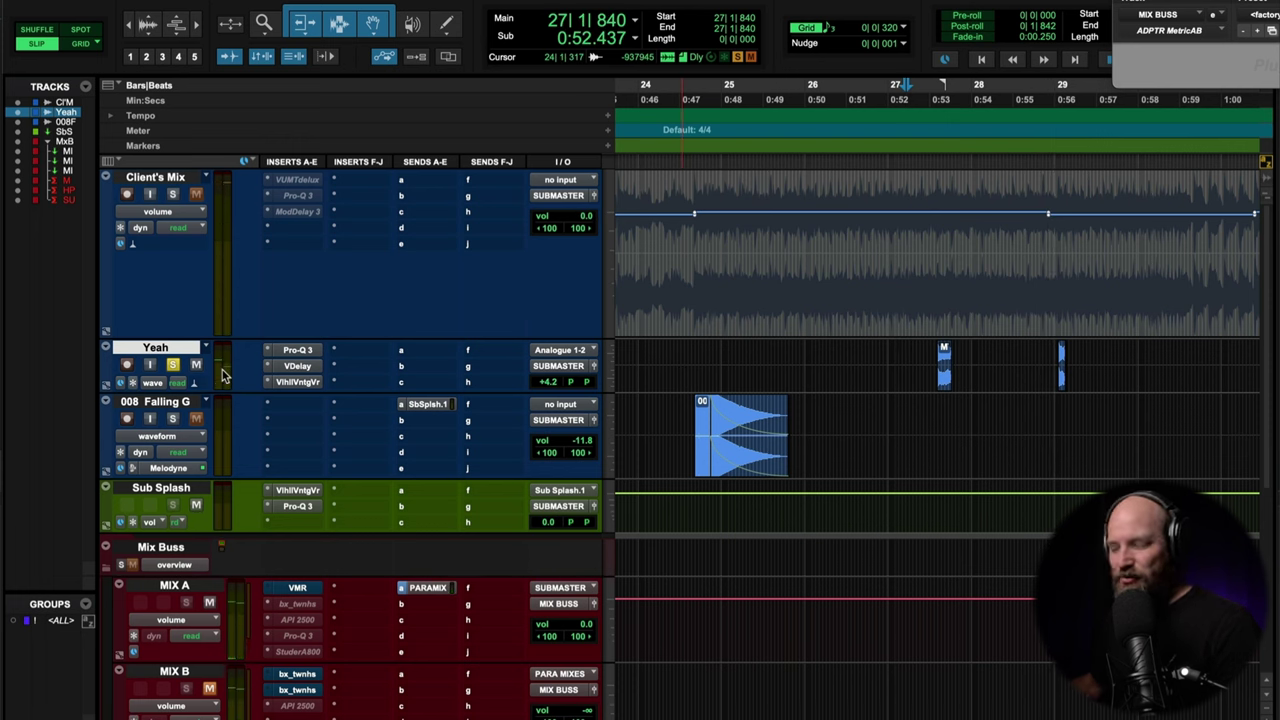
pyautogui.click(174, 366)
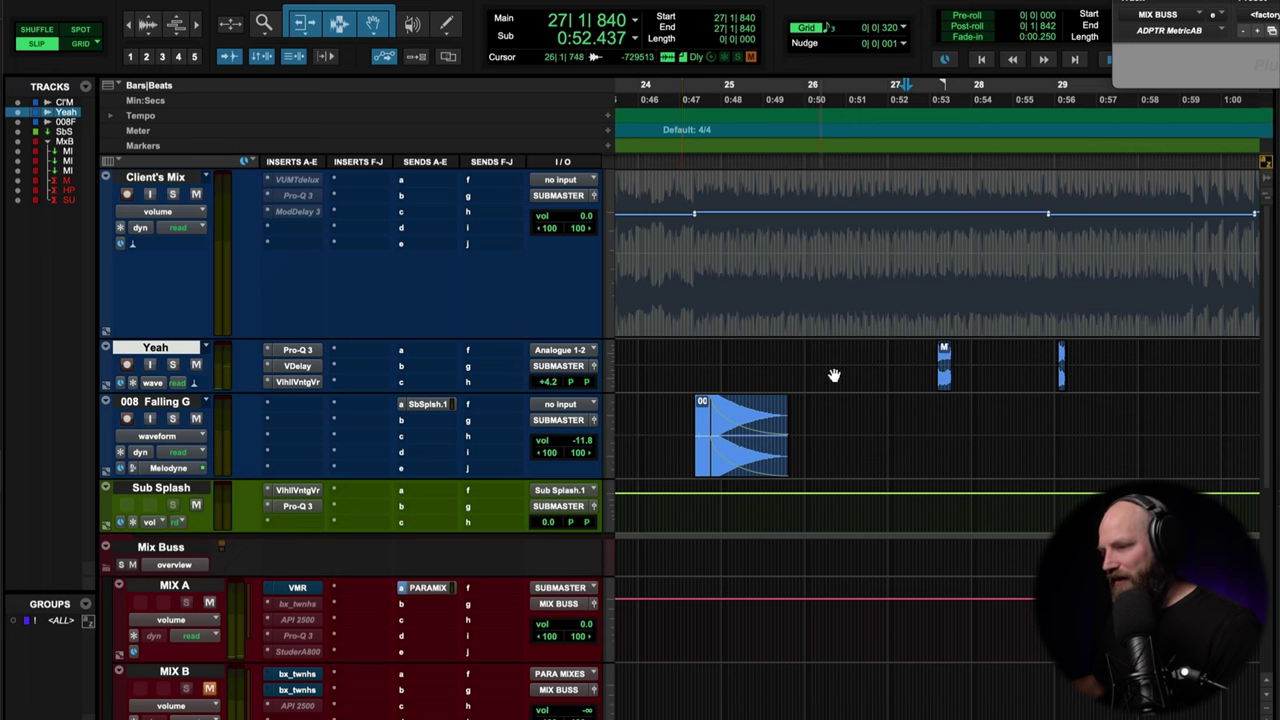
# - Raise the Yeah track's volume to +7.2 dB and play the throw from 27|1|840 in the full mix
pyautogui.click(541, 381)
pyautogui.moveTo(541, 381); pyautogui.dragTo(541, 377)
pyautogui.press('space')
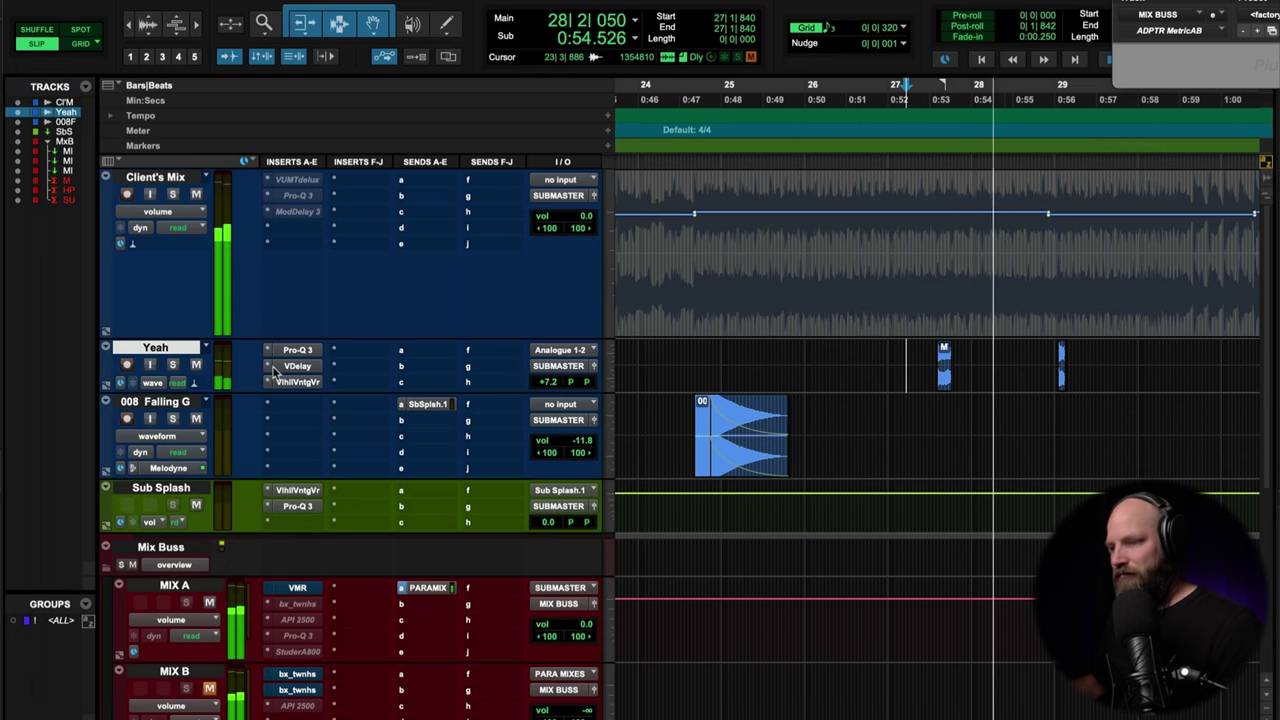
# - Mute the Yeah track and play the passage from 27|1|840 without the throw
pyautogui.click(197, 366)
pyautogui.press('space')
pyautogui.press('space')
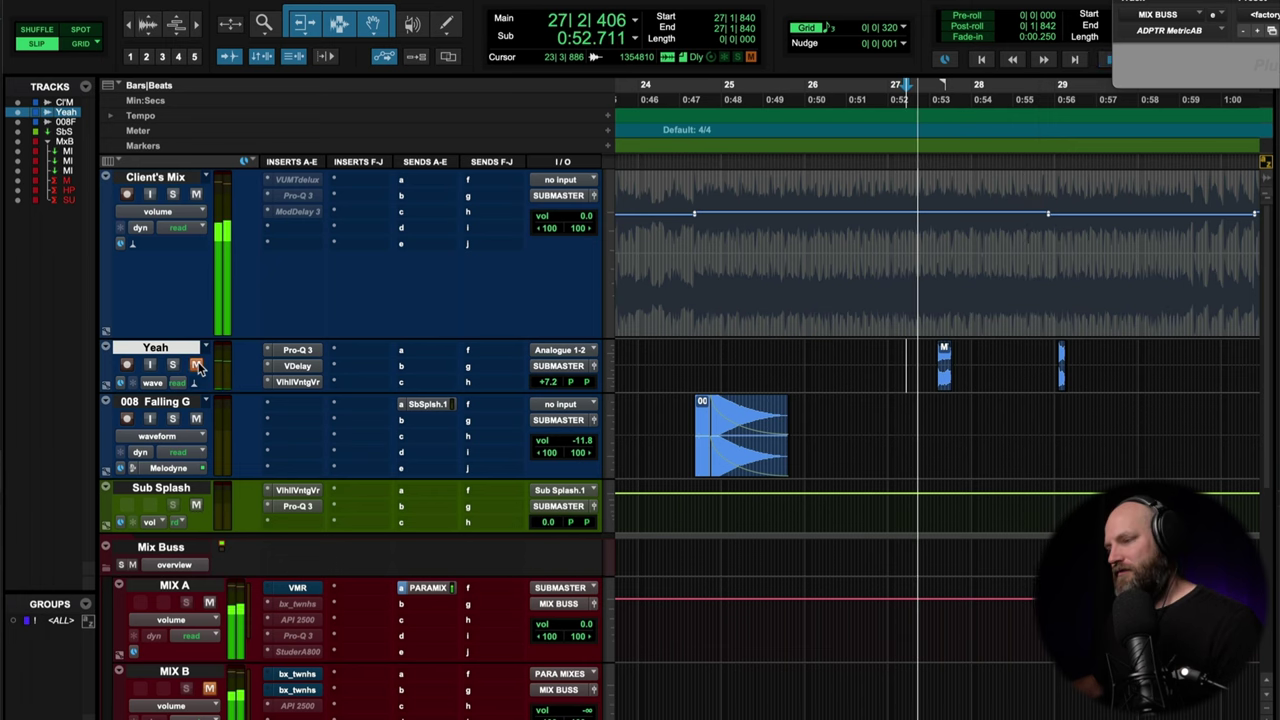
pyautogui.press('space')
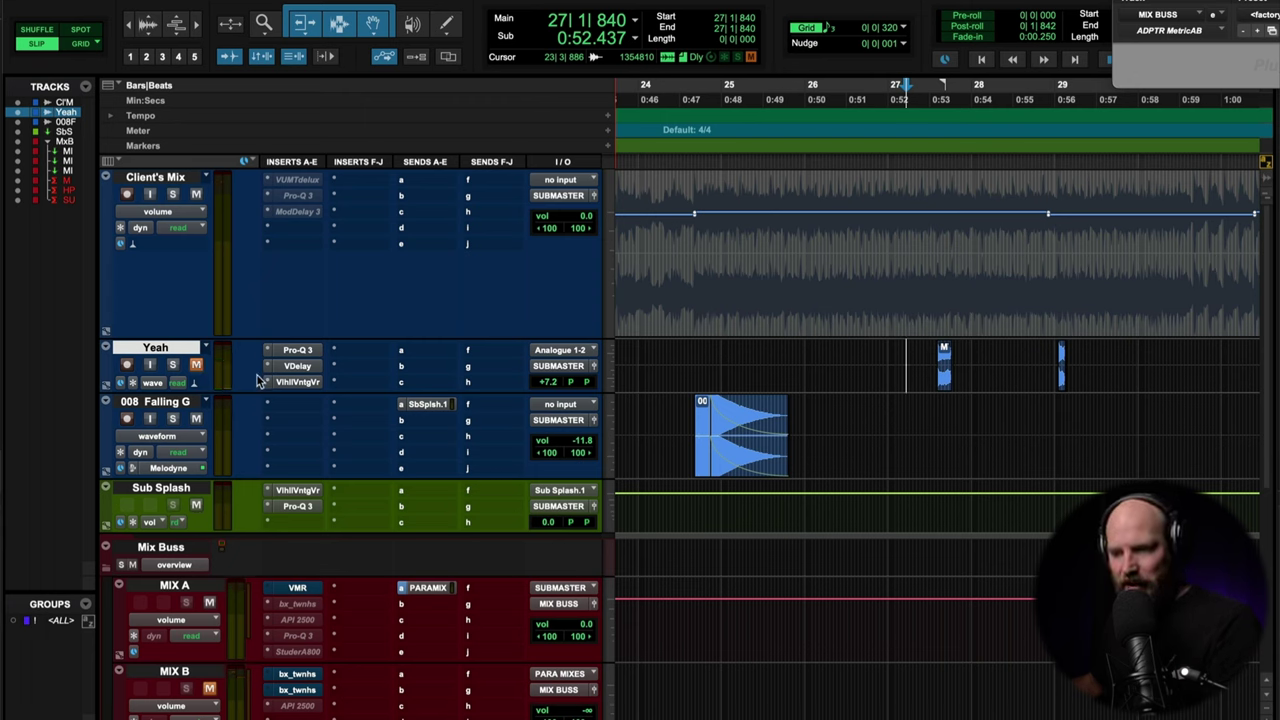
# - Play the second-verse phrase of Client's Mix from 40|3|568 and place the edit cursor at 41|1|532
pyautogui.hscroll(10, 333, 370)
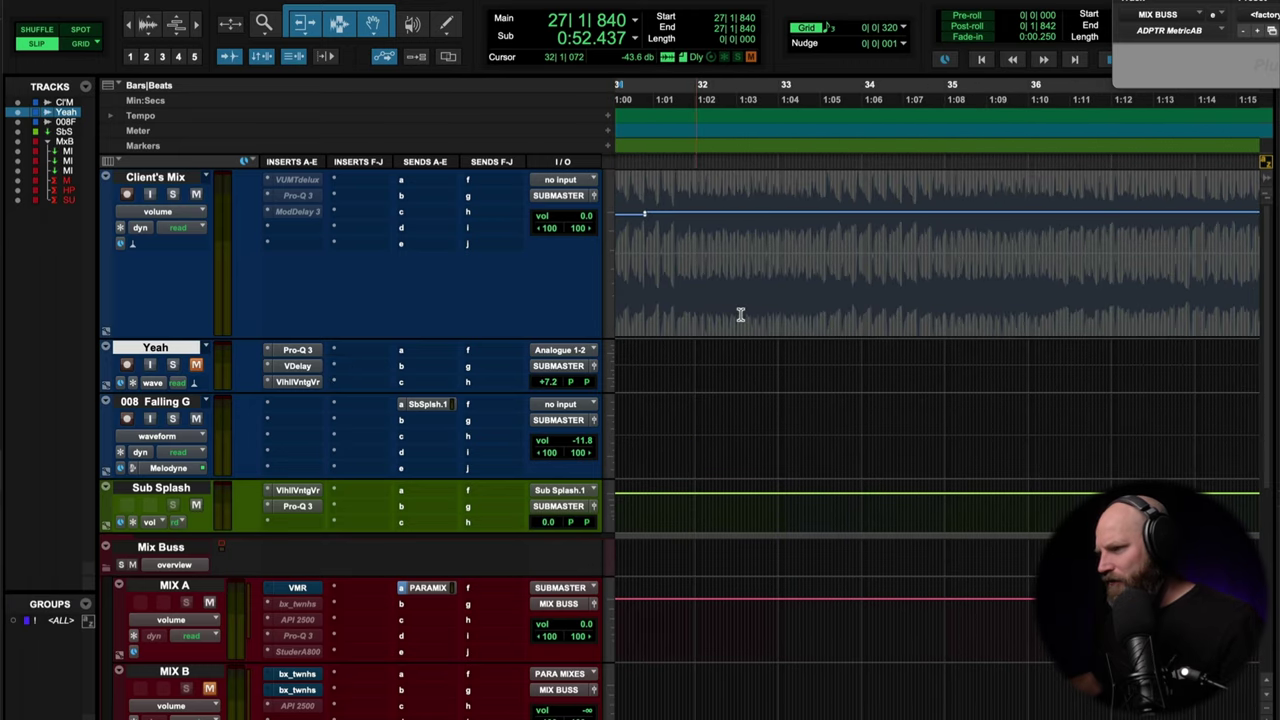
pyautogui.hscroll(5, 740, 315)
pyautogui.hscroll(4, 910, 279)
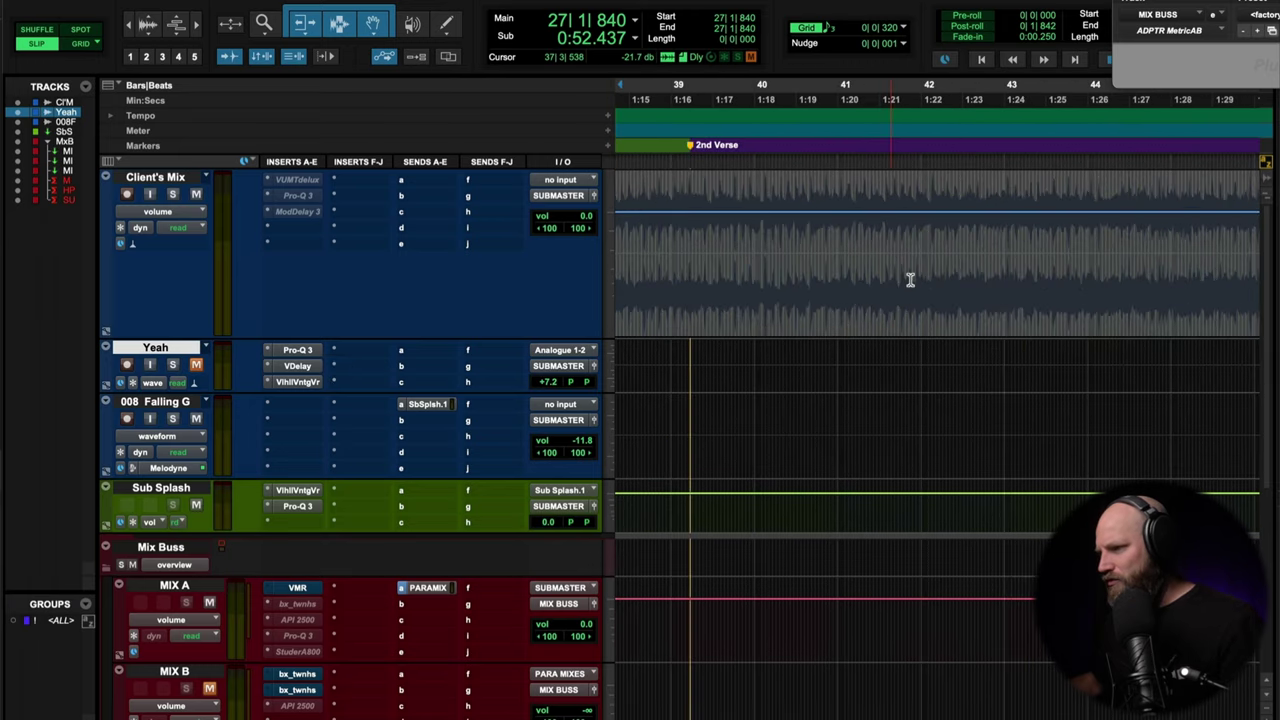
pyautogui.click(806, 277)
pyautogui.press('space')
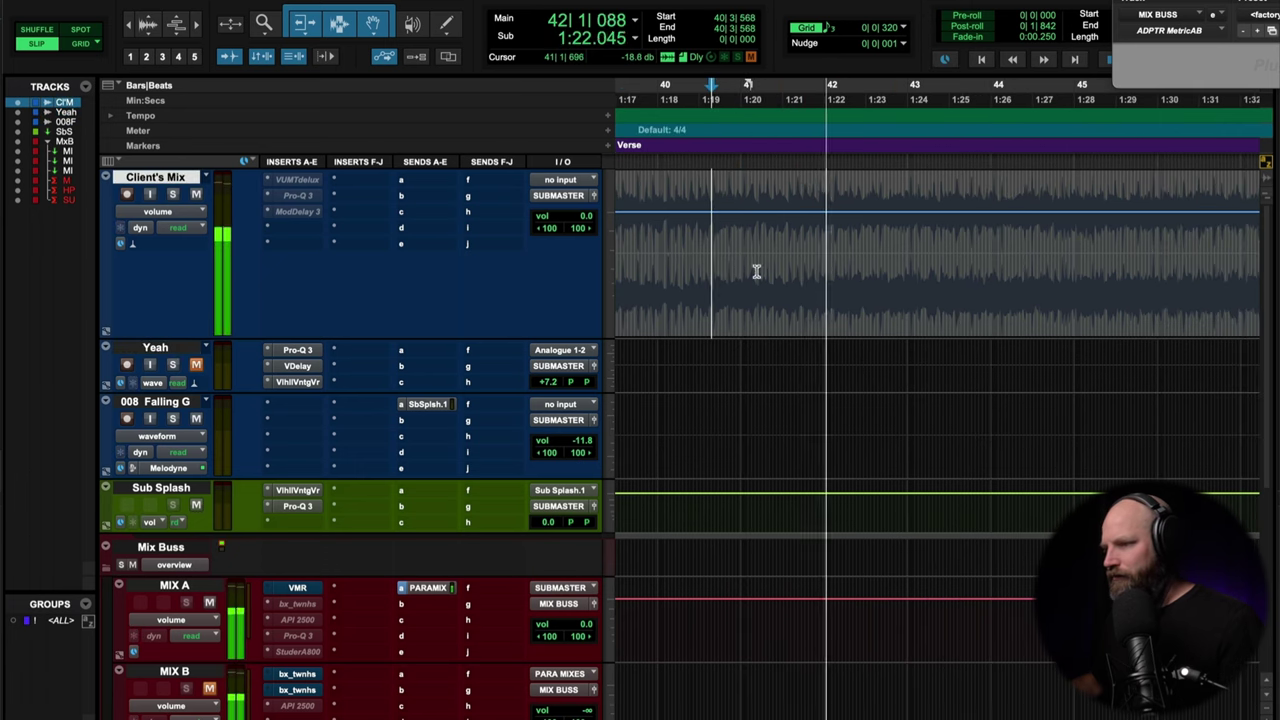
pyautogui.press('space')
pyautogui.click(754, 258)
# - Add a send on Client's Mix to a new stereo aux input track named Verb Throw, created next to it
pyautogui.click(452, 191)
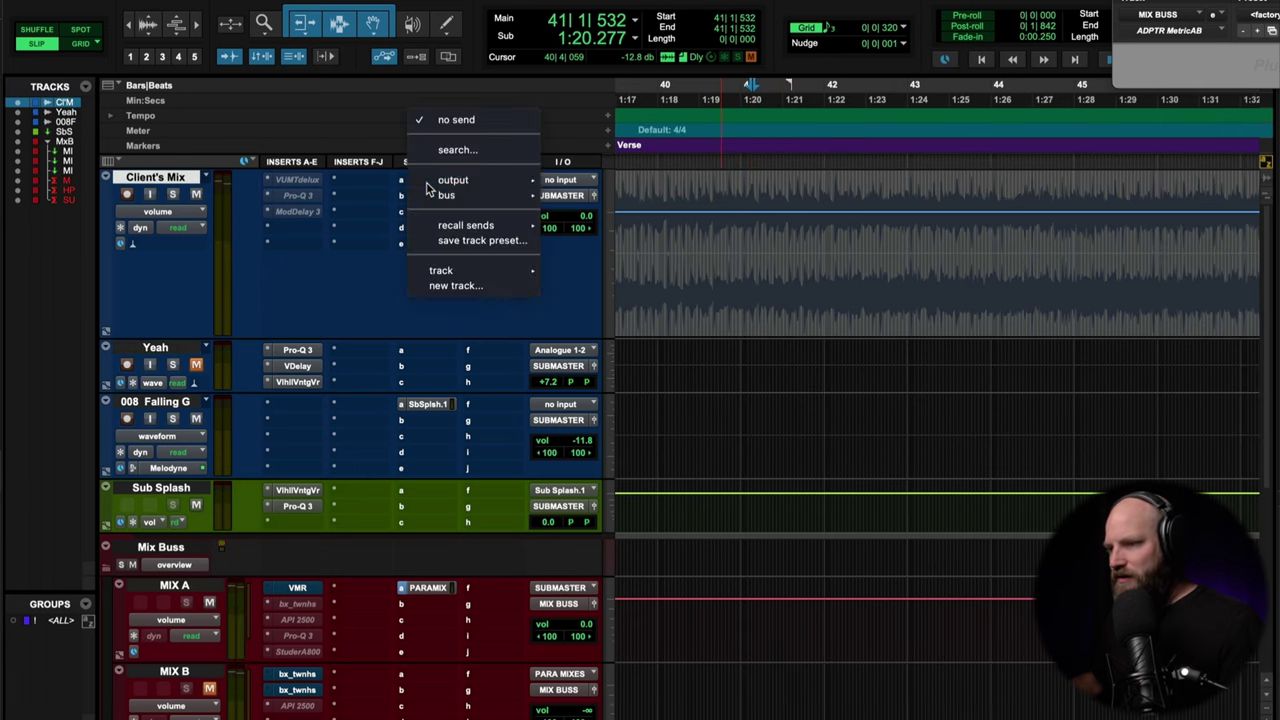
pyautogui.click(456, 285)
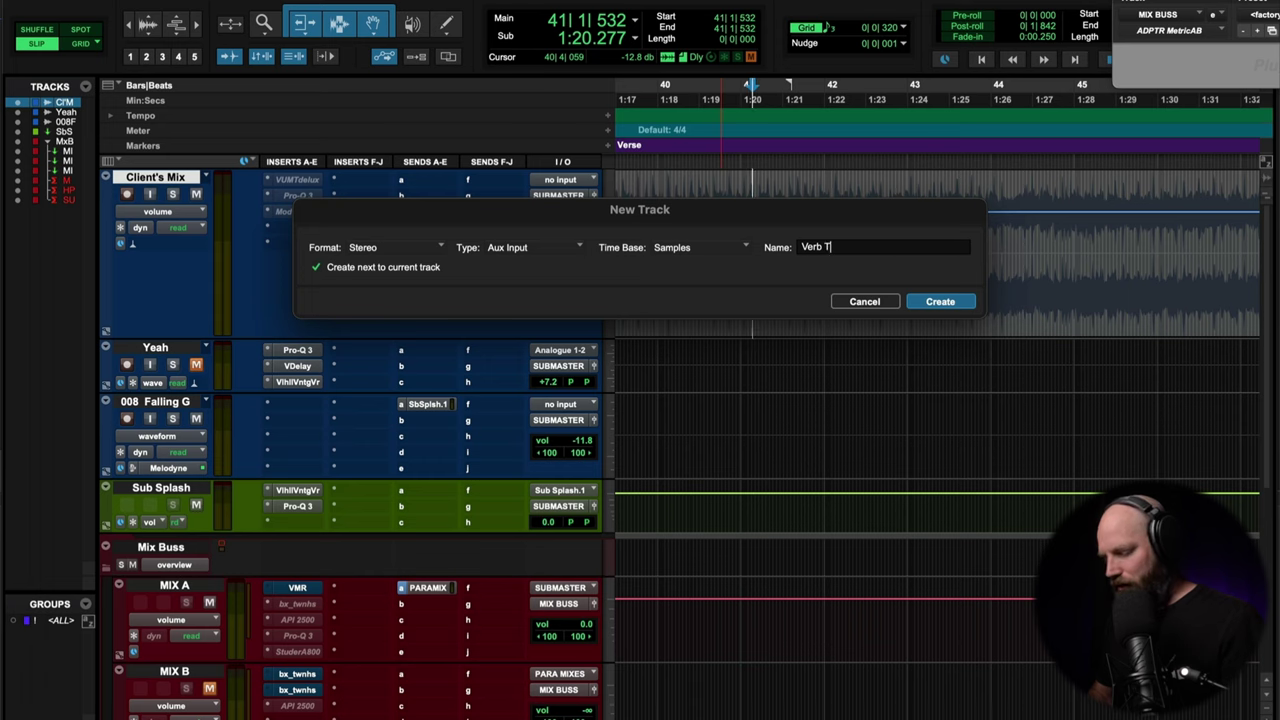
pyautogui.press('Return')
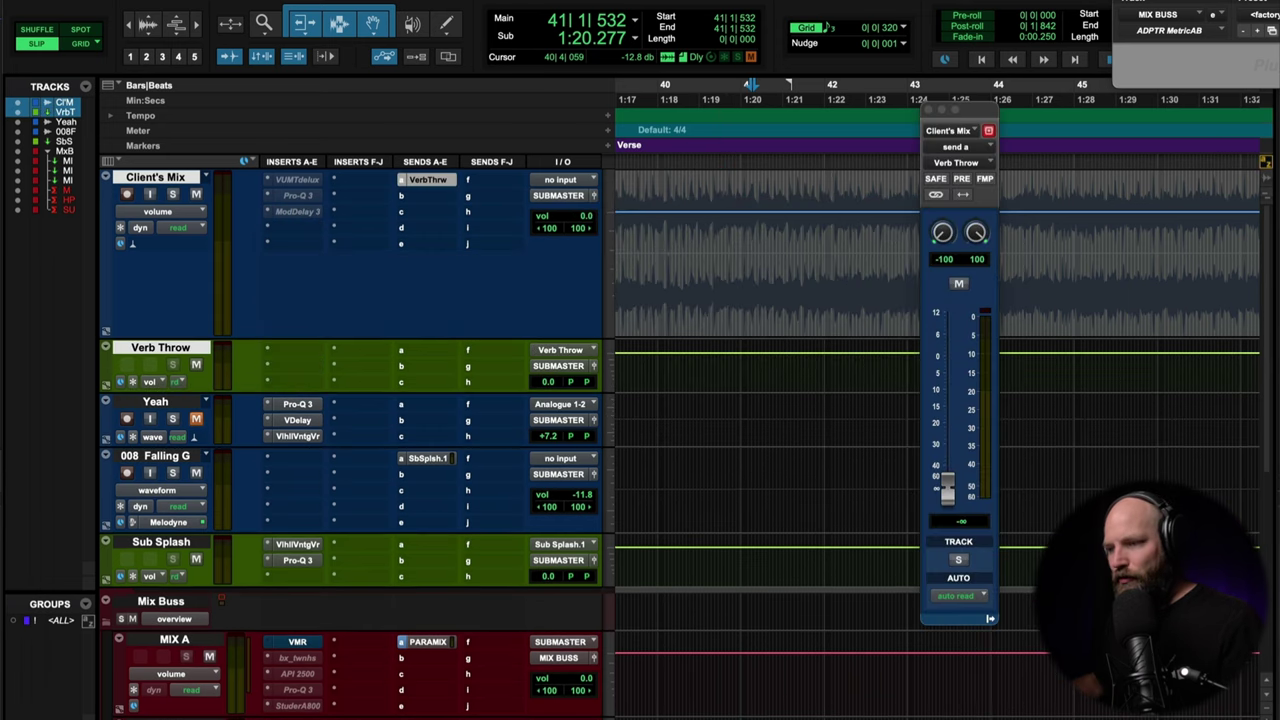
# - Insert the stereo ValhallaVintageVerb plug-in in the first insert slot of the Verb Throw track
pyautogui.click(270, 352)
pyautogui.press('Escape')
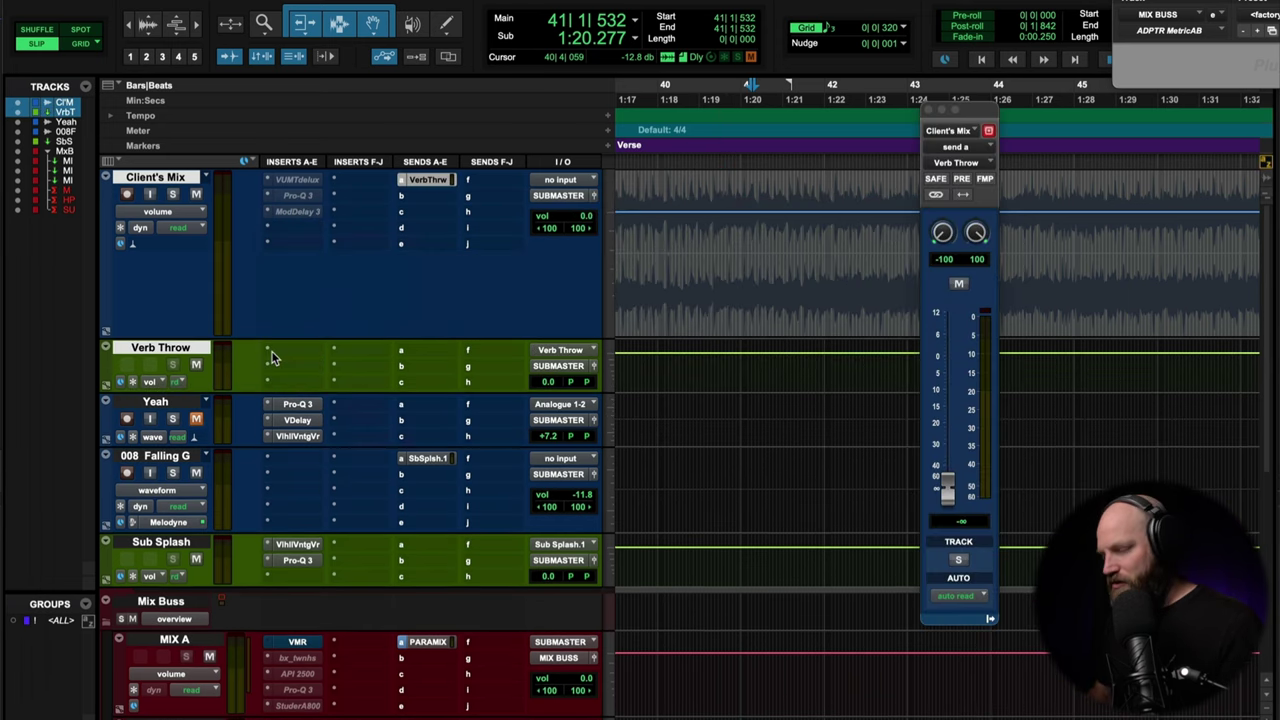
pyautogui.click(272, 357)
pyautogui.write('val')
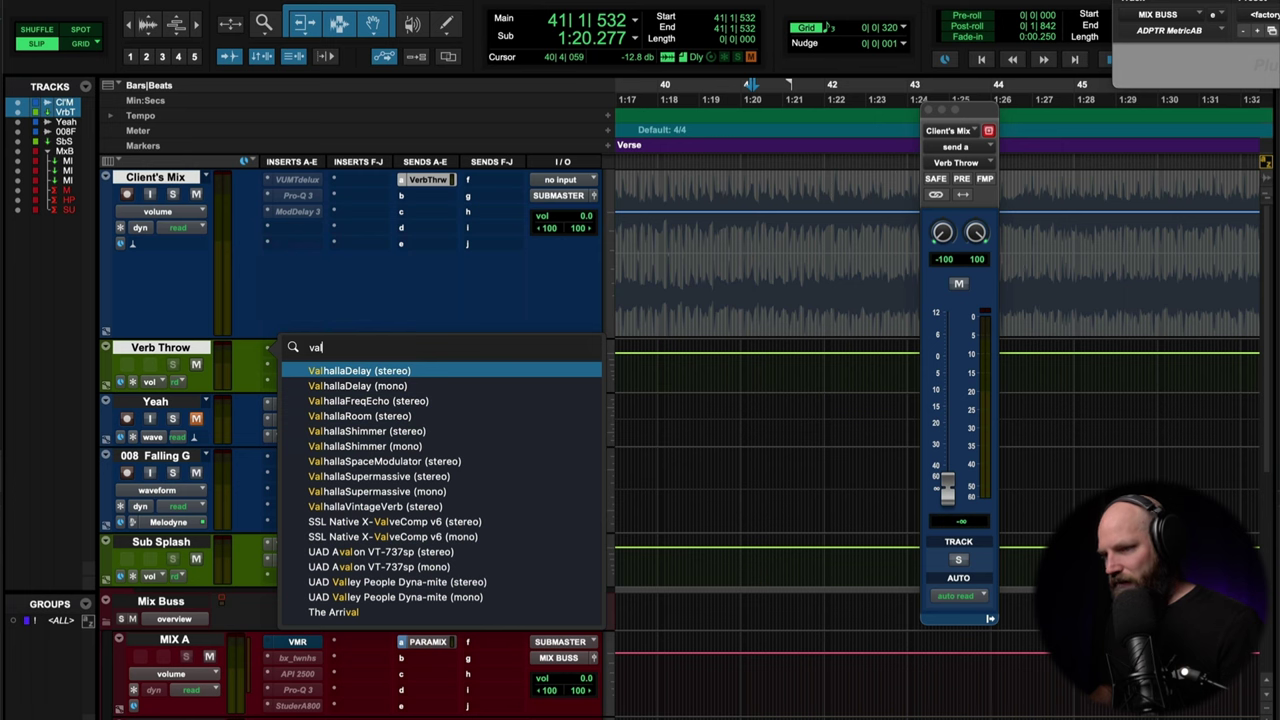
pyautogui.press('Down')
pyautogui.press('Down')
pyautogui.press('Down')
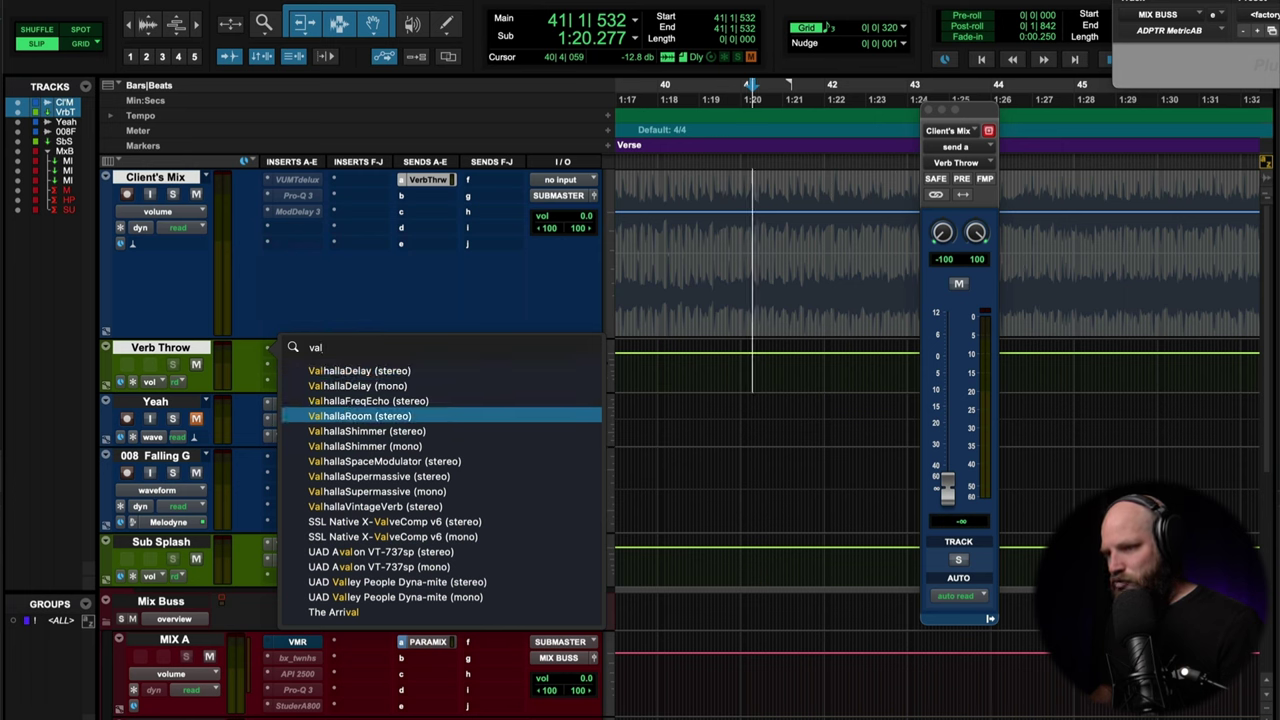
pyautogui.press('Down')
pyautogui.press('Down')
pyautogui.press('Down')
pyautogui.press('Down')
pyautogui.press('Down')
pyautogui.press('Down')
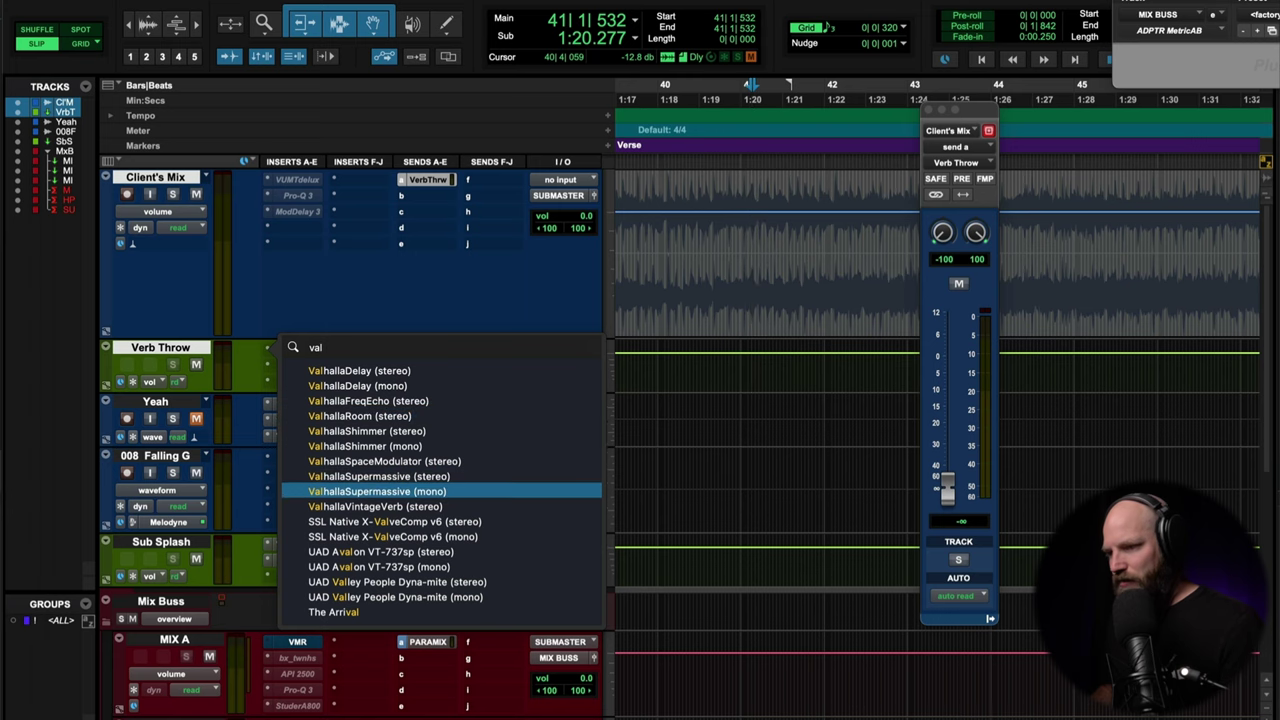
pyautogui.press('Return')
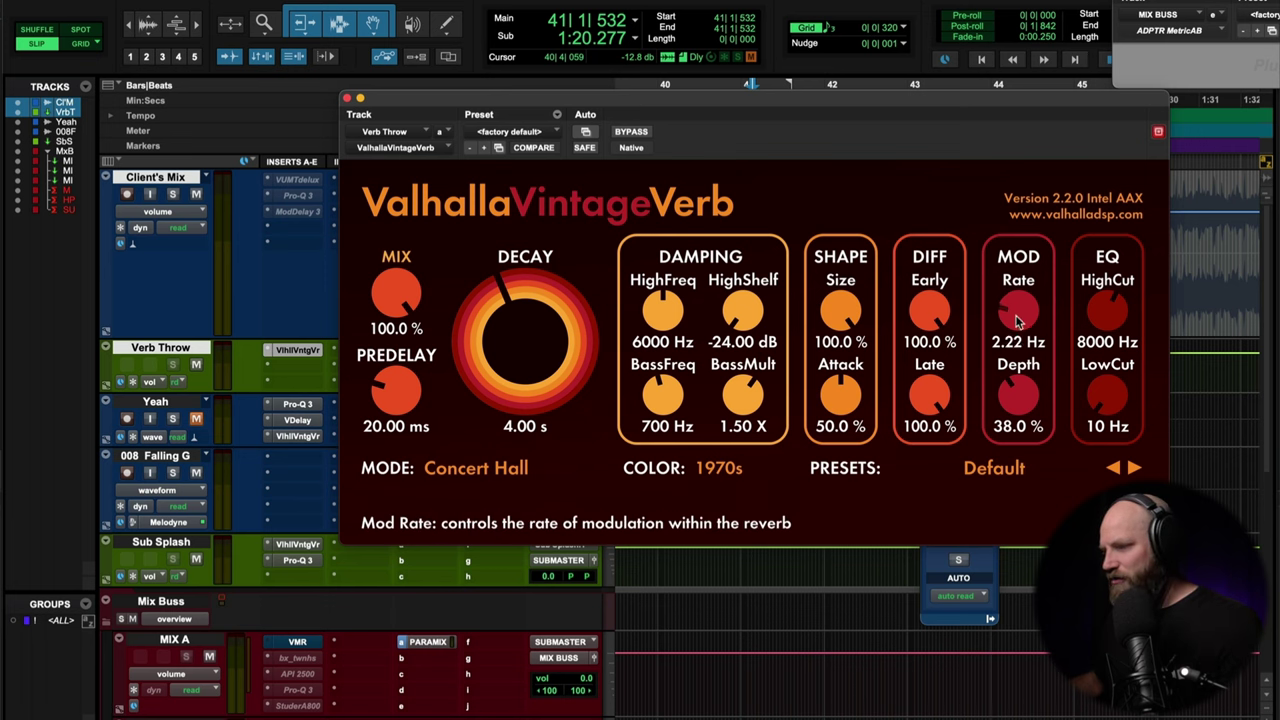
# - Set the reverb's modulation rate to 0.24 Hz, modulation depth to 78.3% and decay to 5.76 s, and close the plug-in
pyautogui.moveTo(1018, 320); pyautogui.dragTo(1016, 343)
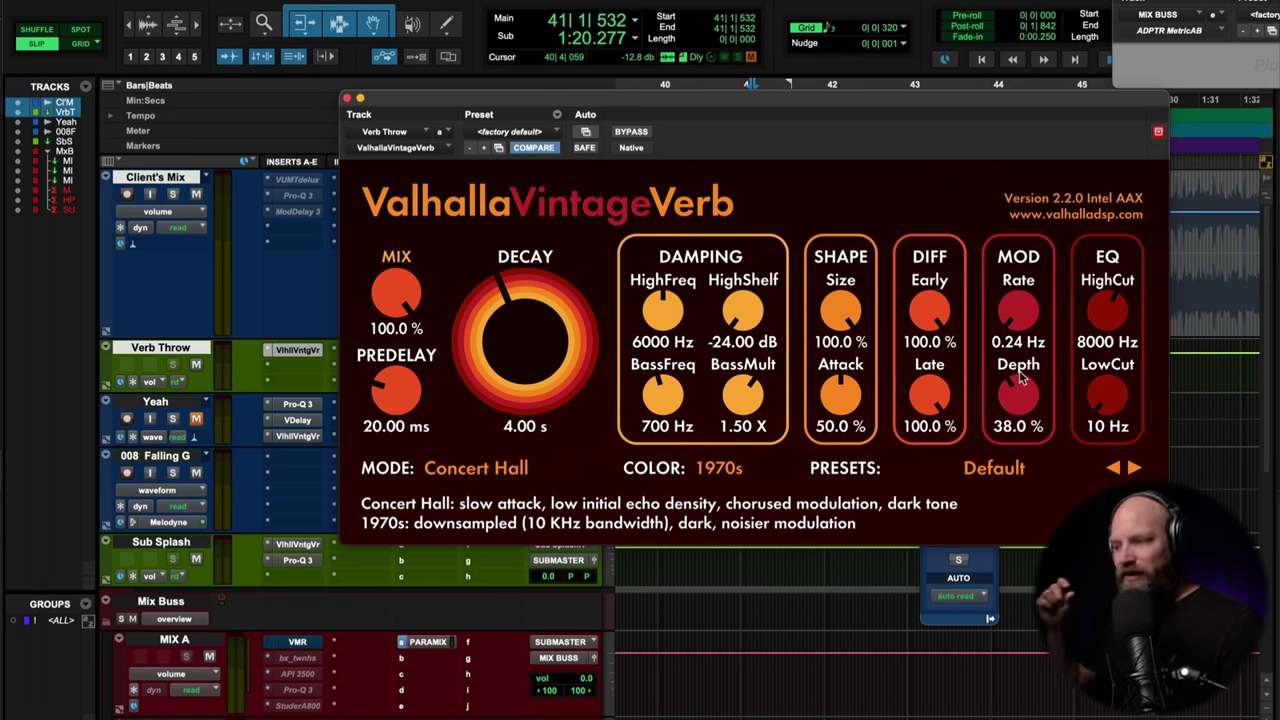
pyautogui.moveTo(1020, 390); pyautogui.dragTo(1018, 314)
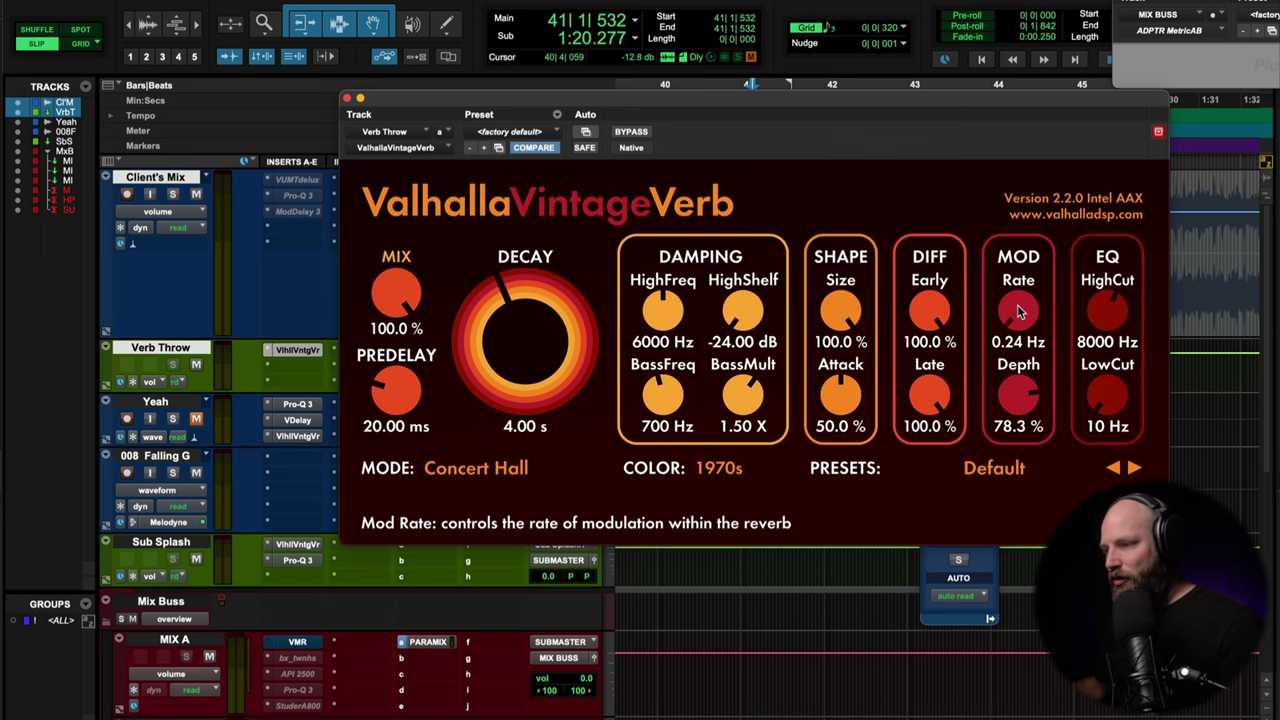
pyautogui.moveTo(689, 97); pyautogui.dragTo(638, 97)
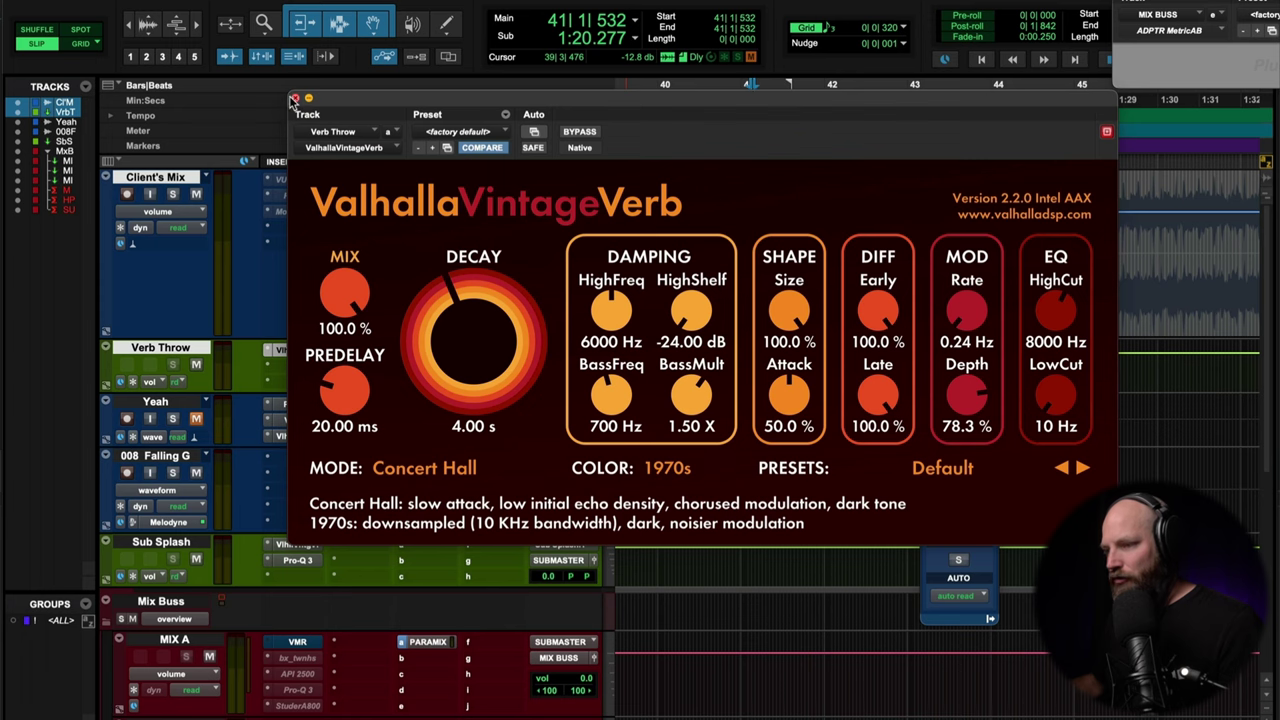
pyautogui.moveTo(473, 280); pyautogui.dragTo(473, 269)
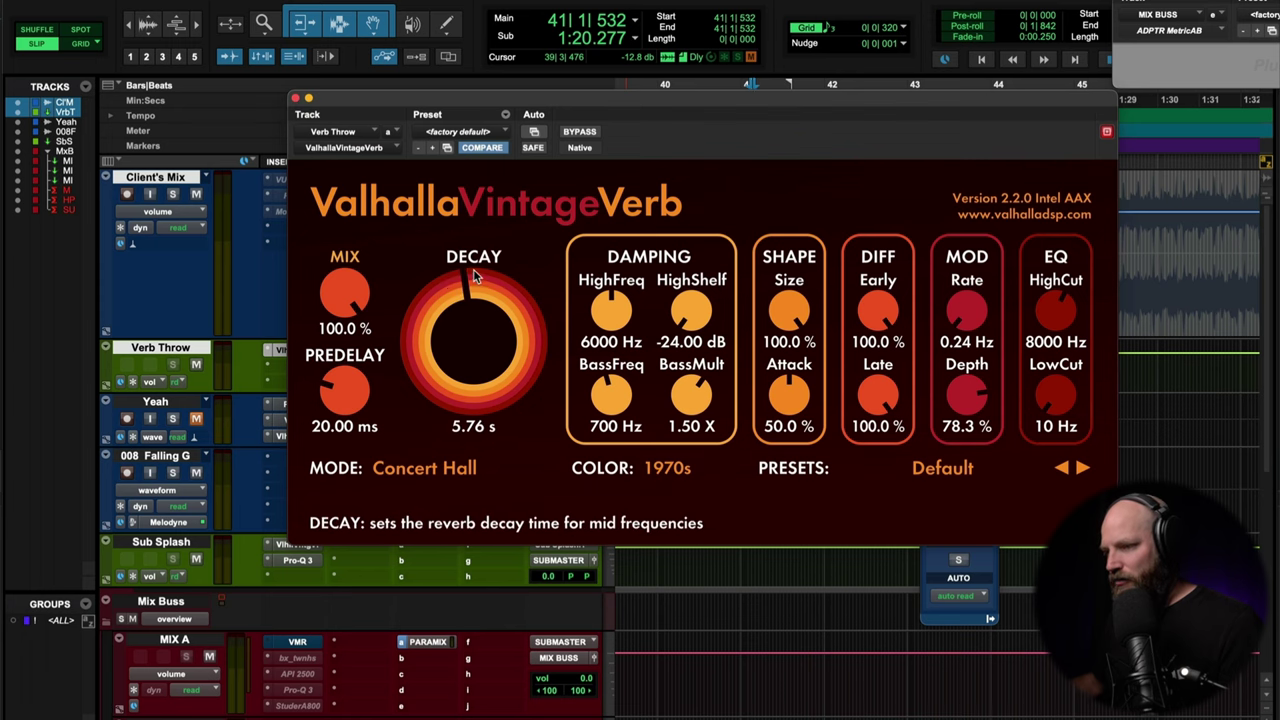
pyautogui.click(295, 98)
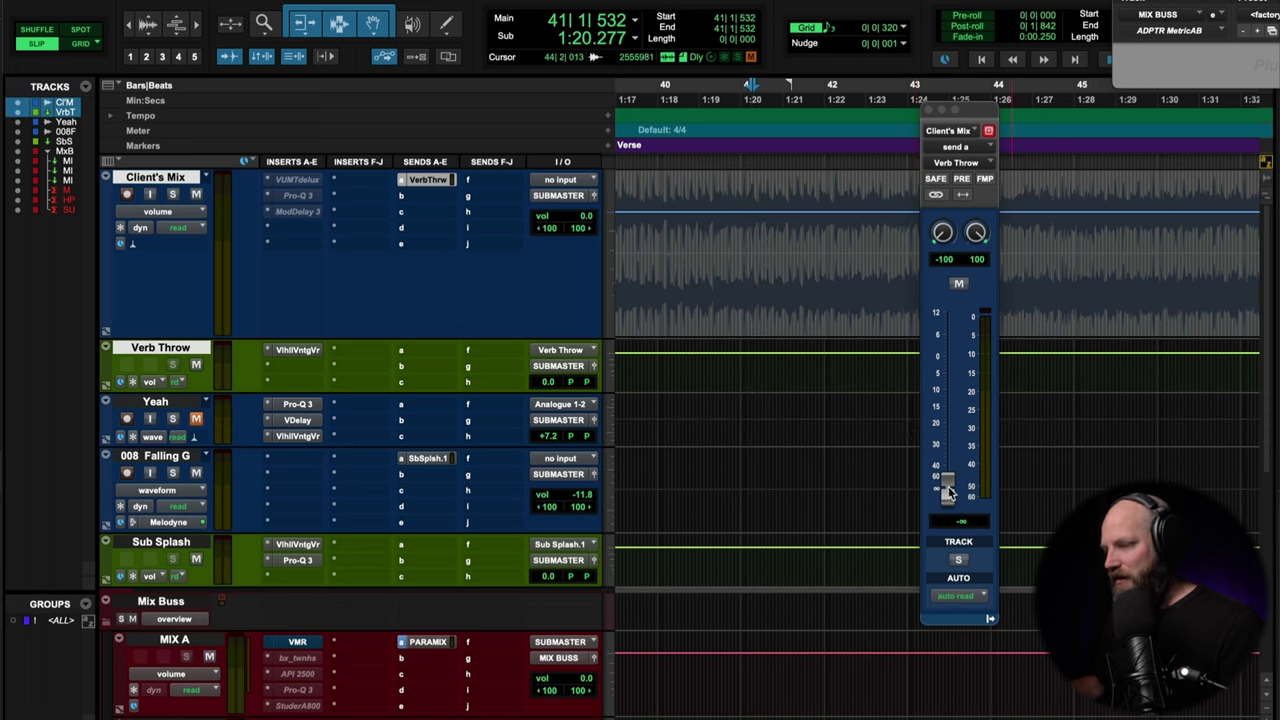
# - Audition reverb throws from 41|1|532 and 40|2|955 by riding the Verb Throw send up, and return the send to -∞
pyautogui.press('space')
pyautogui.moveTo(950, 488); pyautogui.dragTo(951, 485)
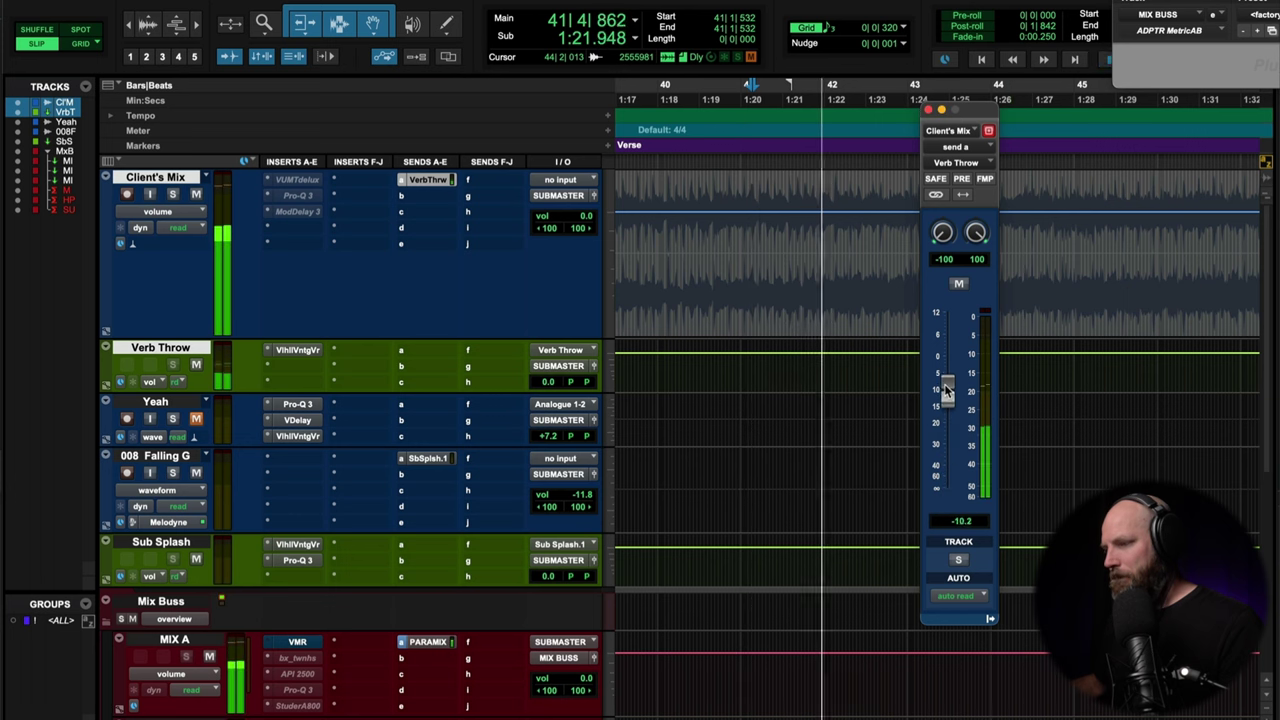
pyautogui.press('space')
pyautogui.click(698, 248)
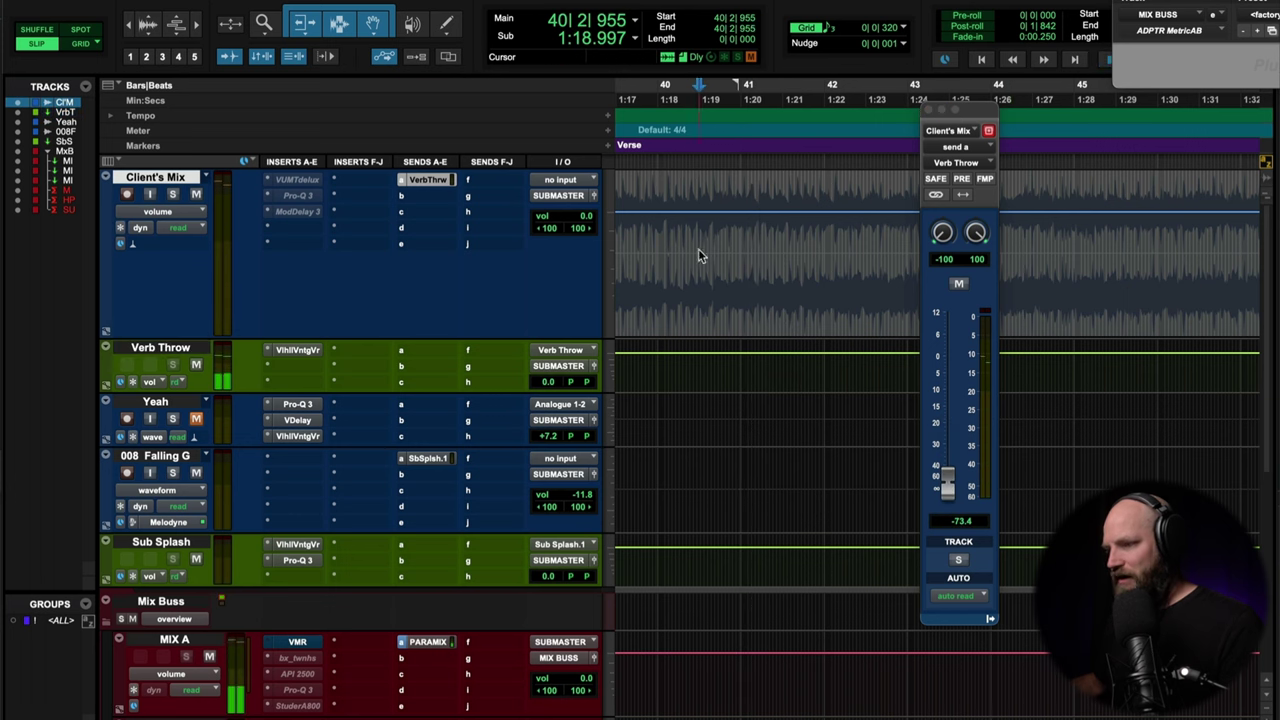
pyautogui.press('space')
pyautogui.moveTo(947, 487); pyautogui.dragTo(947, 415)
pyautogui.keyDown('alt'); pyautogui.click(940, 452); pyautogui.keyUp('alt')
pyautogui.press('space')
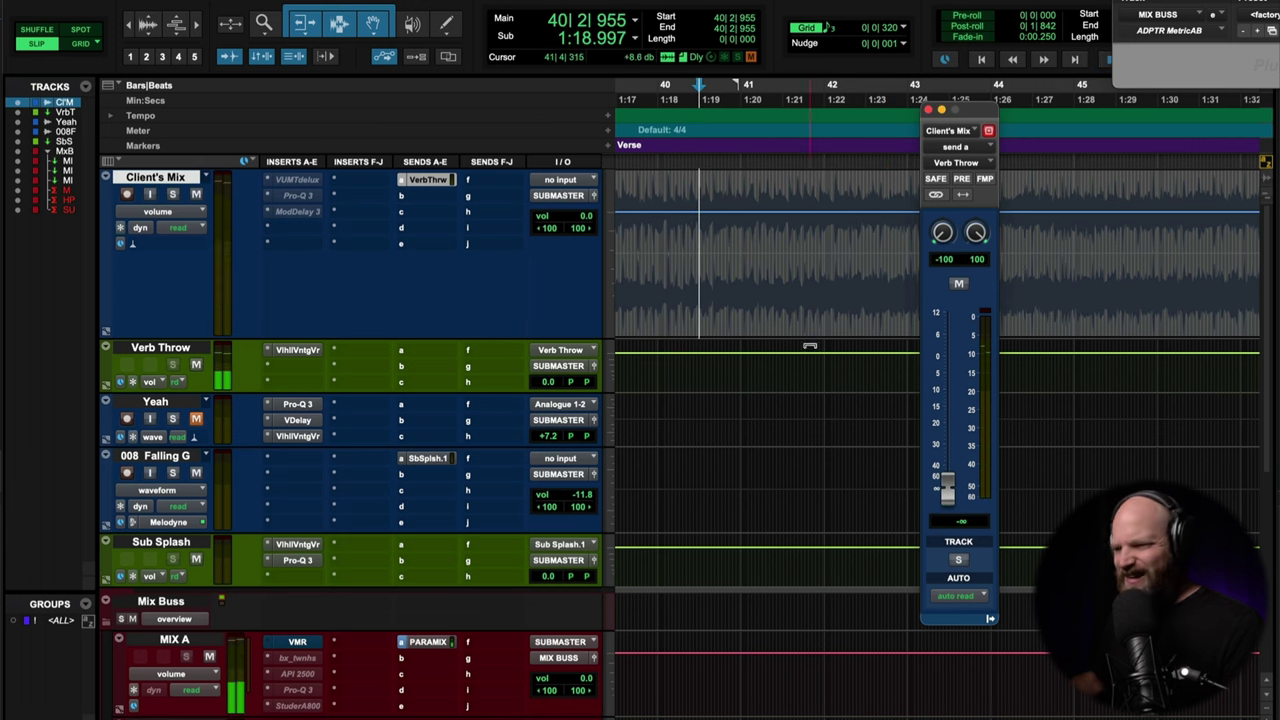
# - Replace the reverb on Verb Throw with the stereo Mod Delay III plug-in
pyautogui.click(268, 352)
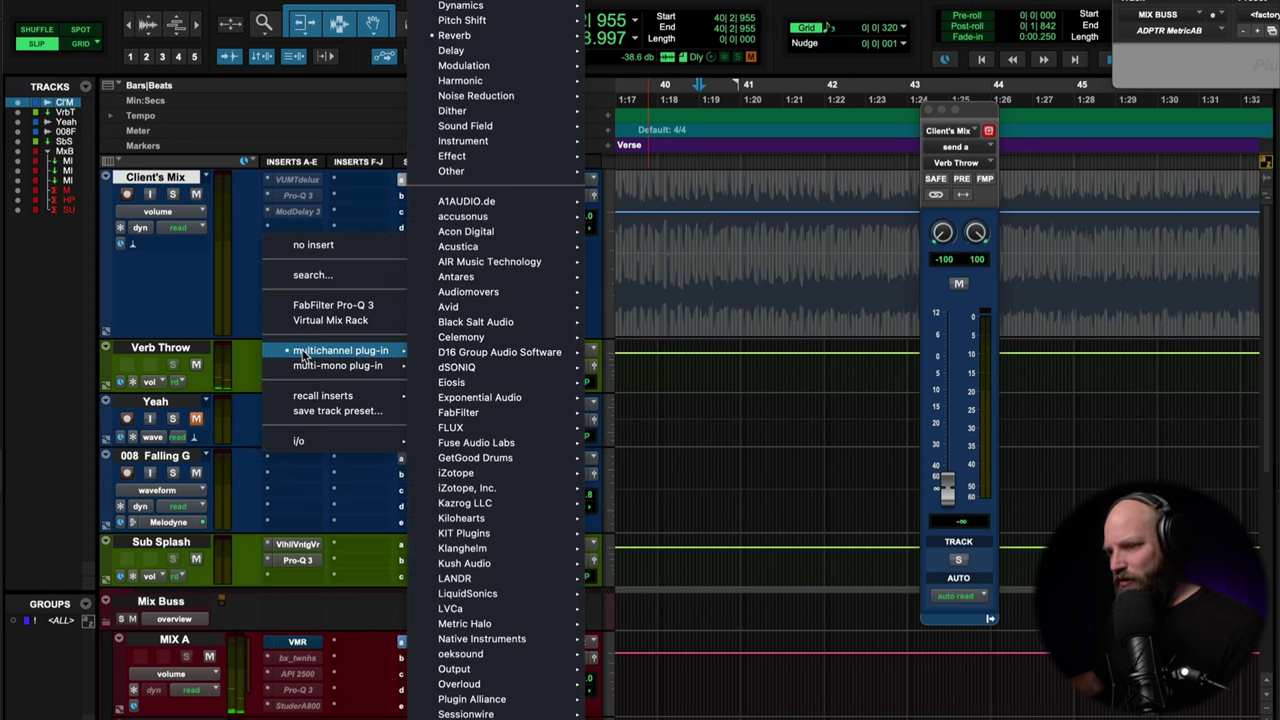
pyautogui.write('delay')
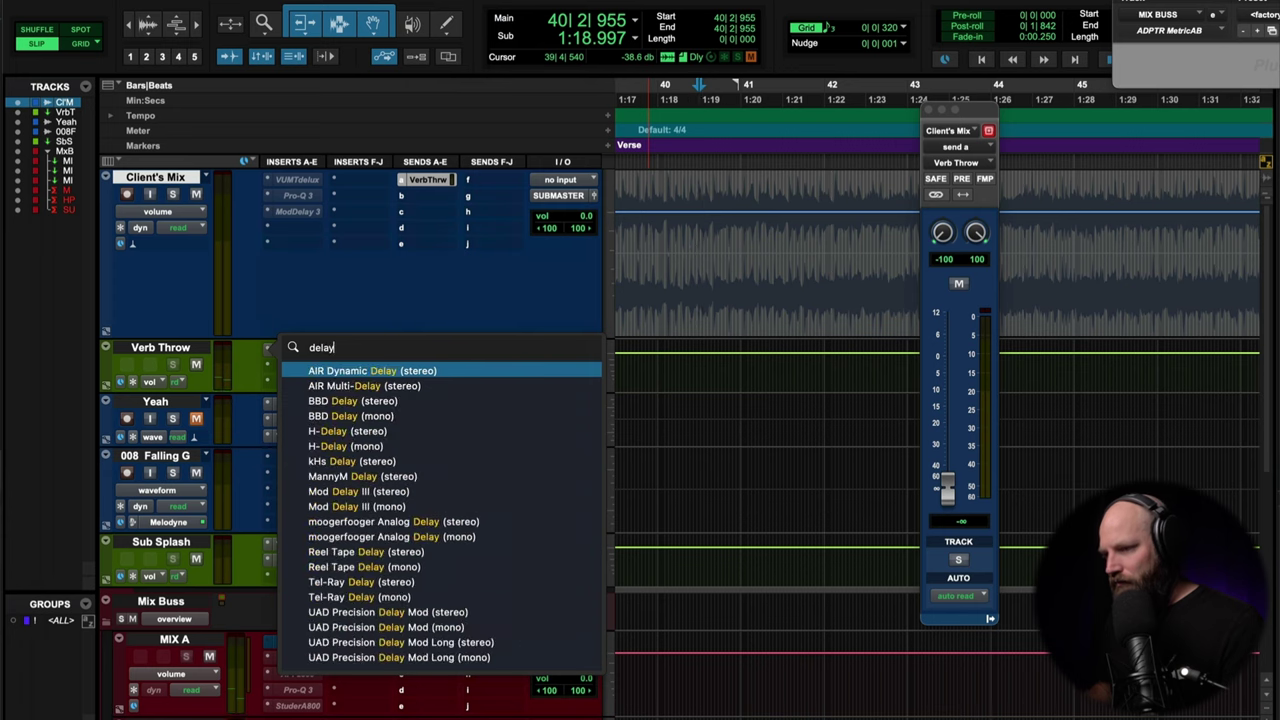
pyautogui.press('Down')
pyautogui.press('Down')
pyautogui.press('Down')
pyautogui.press('Down')
pyautogui.press('Down')
pyautogui.press('Down')
pyautogui.press('Down')
pyautogui.press('Down')
pyautogui.press('Down')
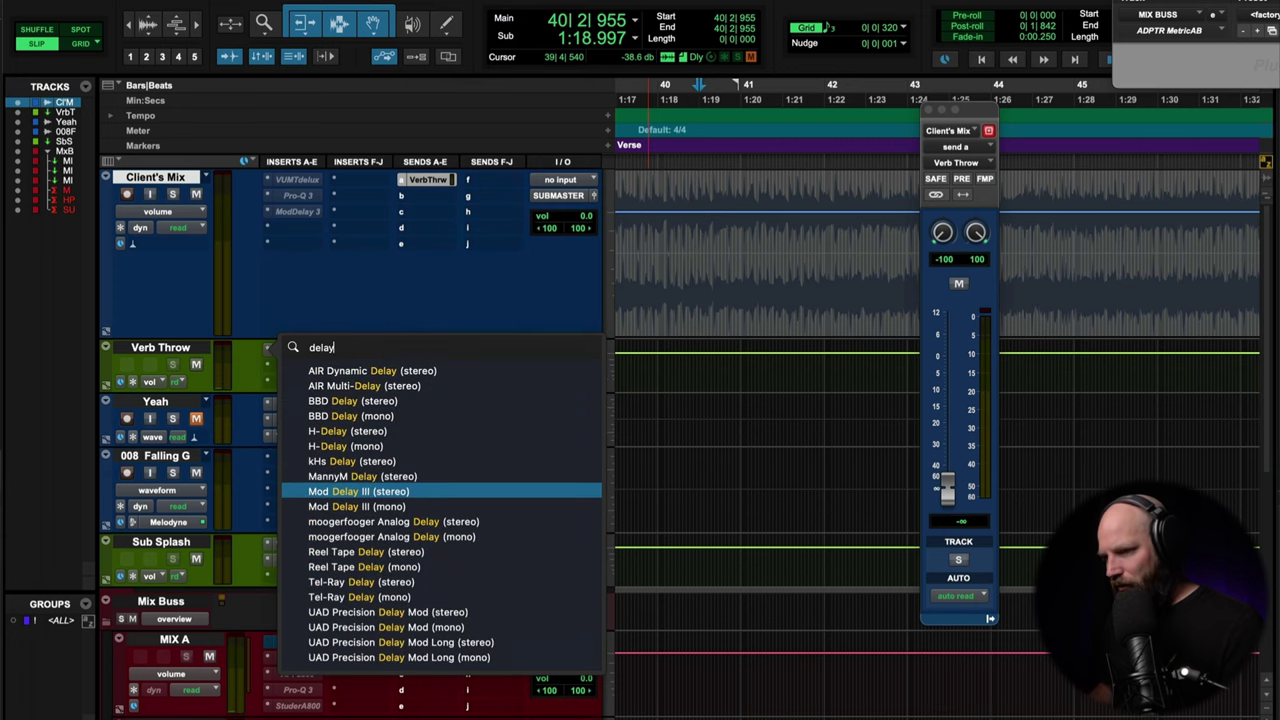
pyautogui.press('Return')
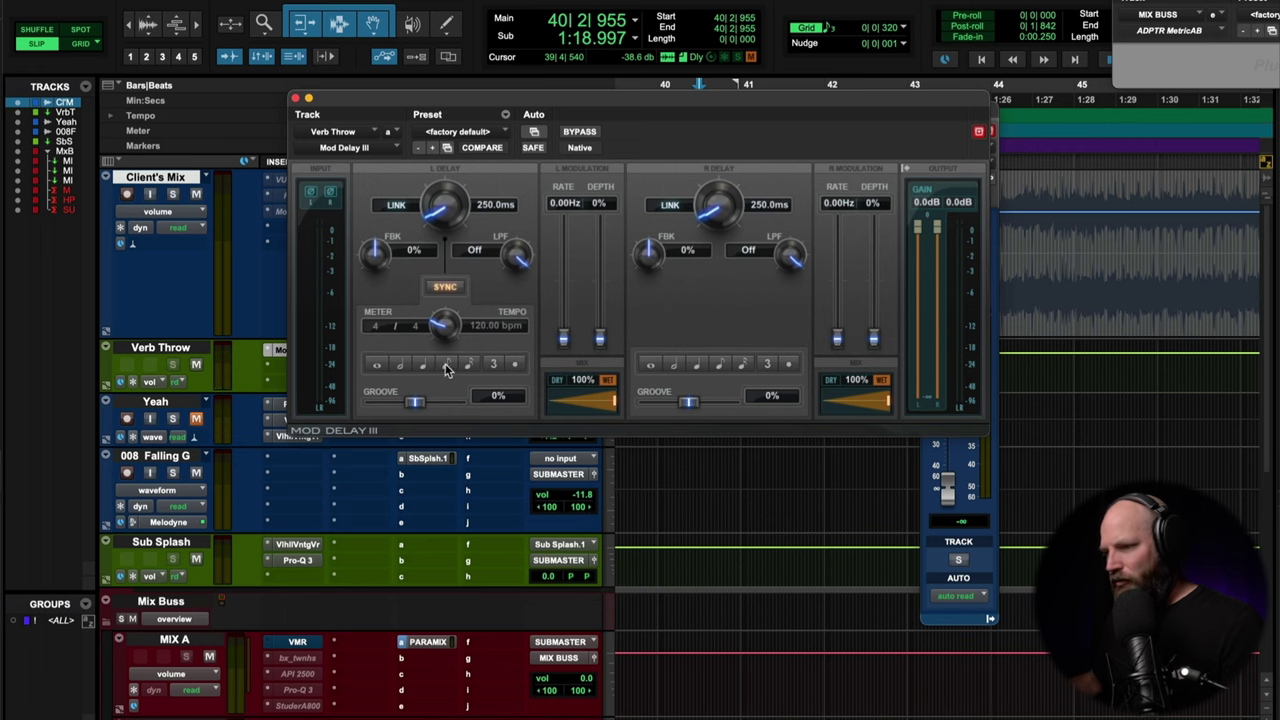
# - Set the delay to a left eighth note and right dotted eighth, with right-side modulation at 0.25 Hz and 82% depth
pyautogui.click(657, 370)
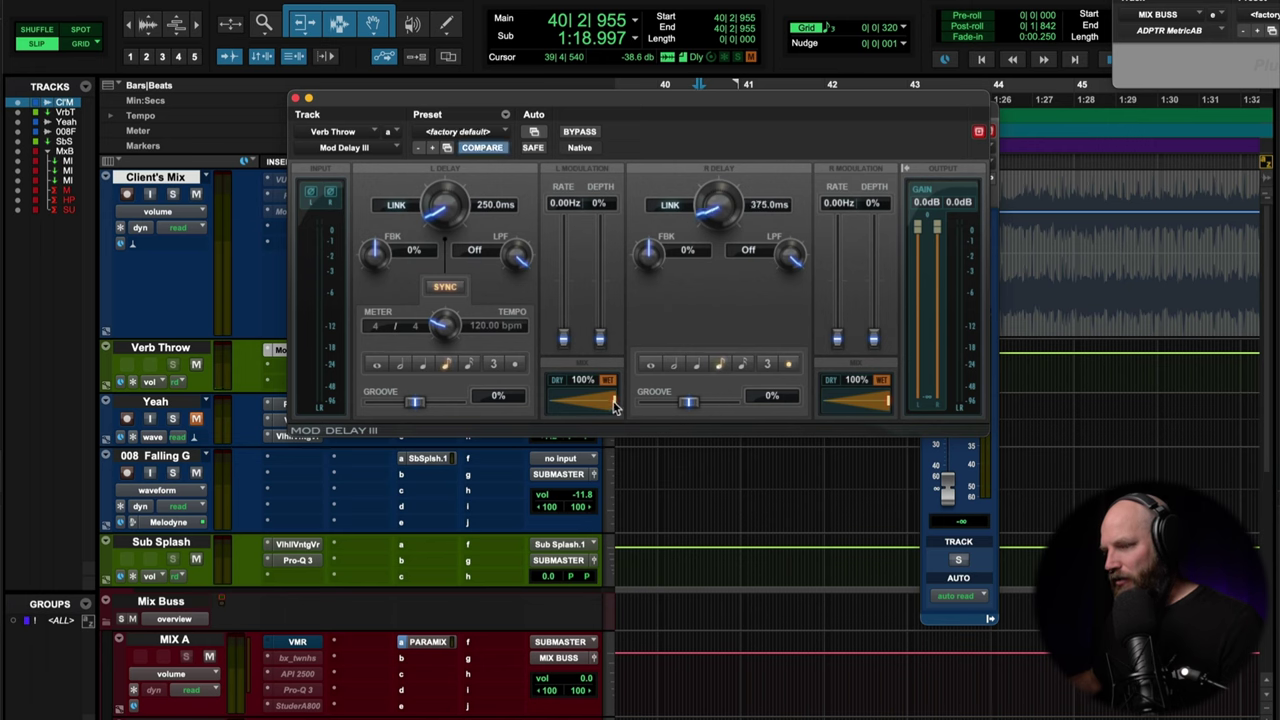
pyautogui.click(826, 203)
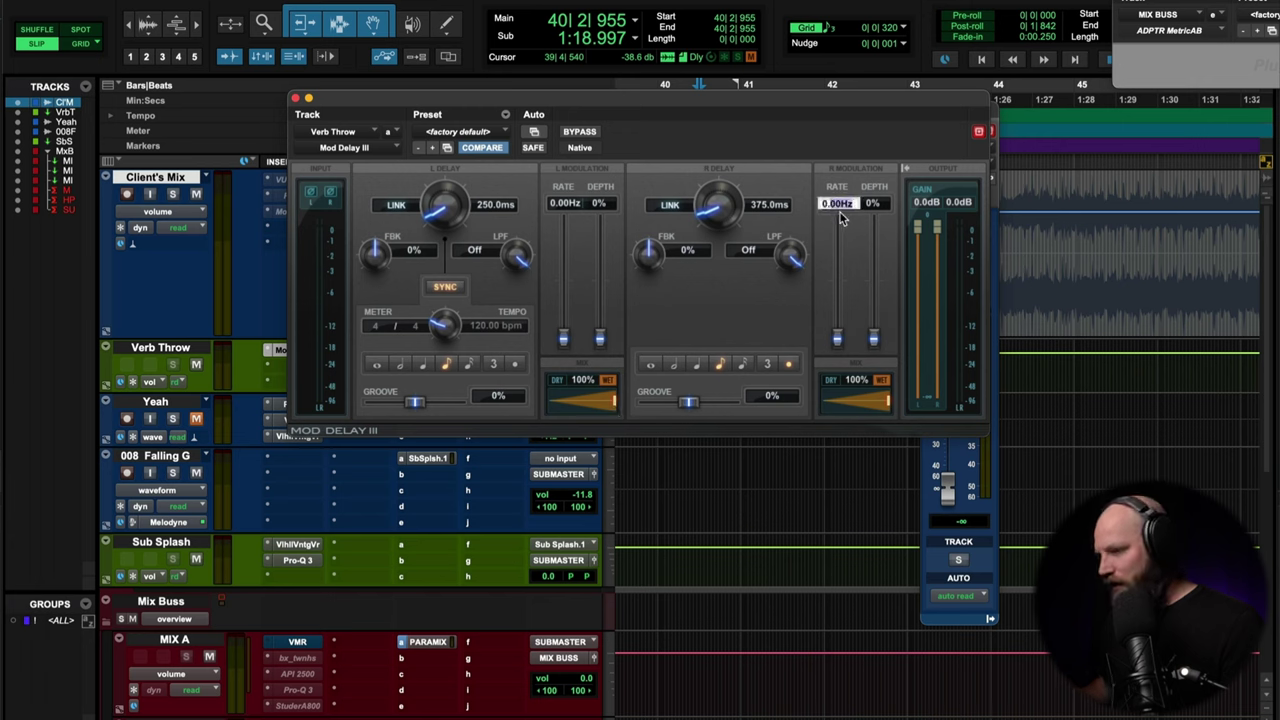
pyautogui.press('Return')
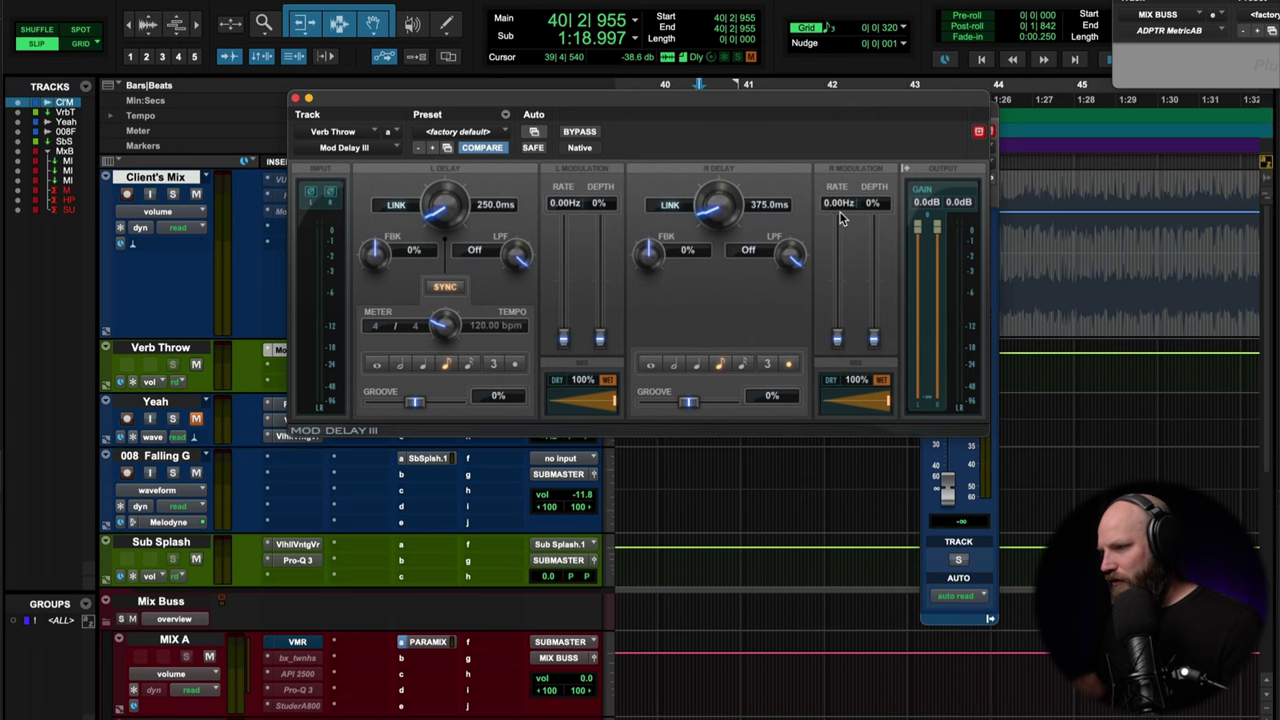
pyautogui.click(838, 204)
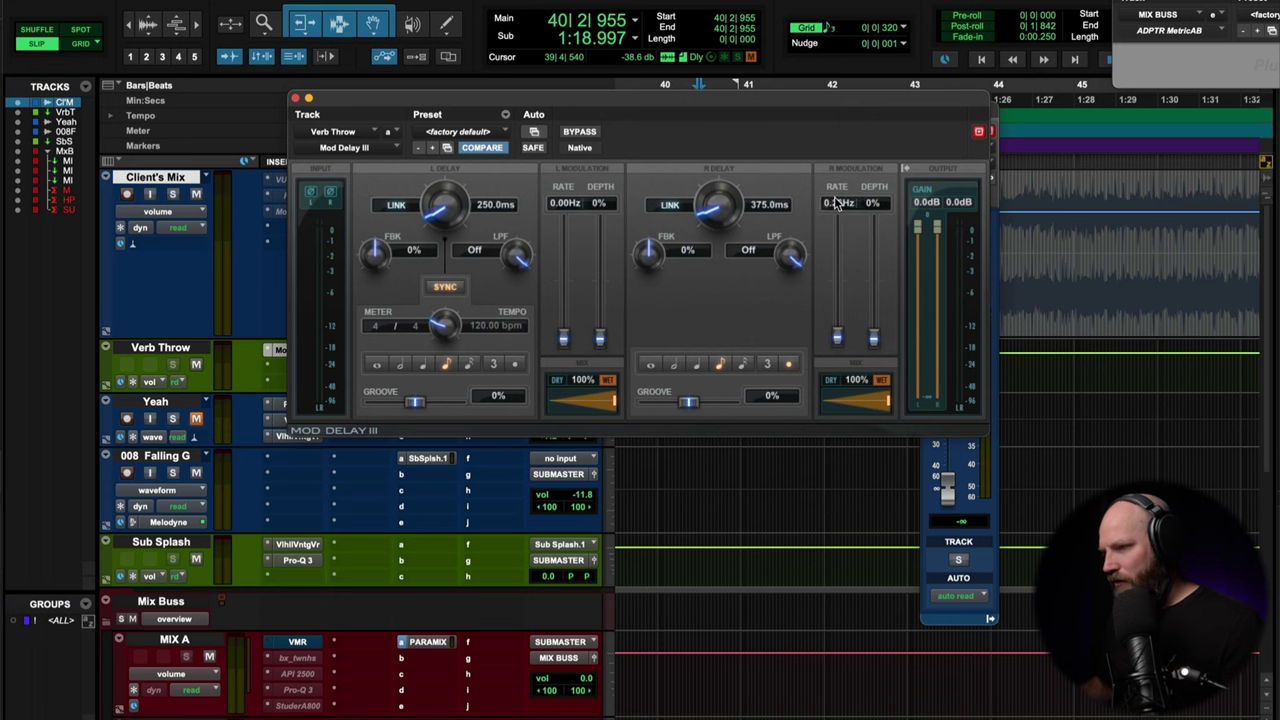
pyautogui.moveTo(872, 205); pyautogui.dragTo(887, 95)
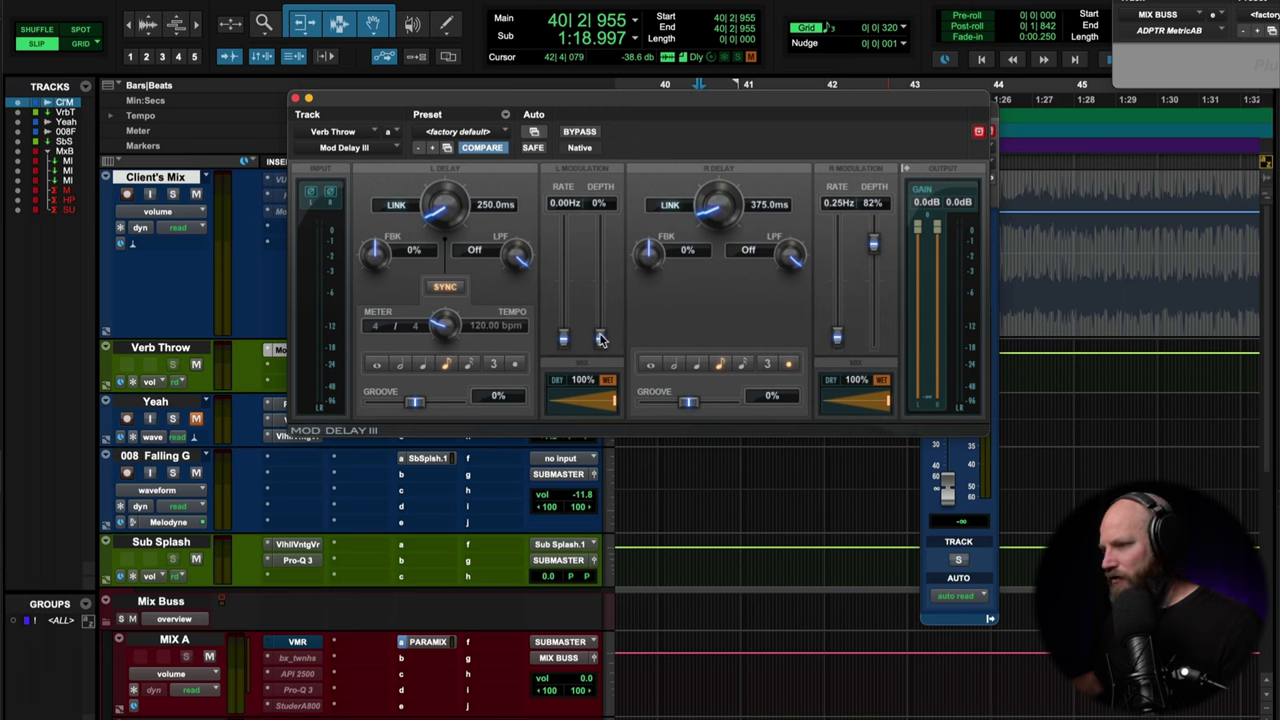
# - Set the left-side modulation to 79% depth and 0.25 Hz rate, and close Mod Delay III
pyautogui.moveTo(600, 338); pyautogui.dragTo(600, 256)
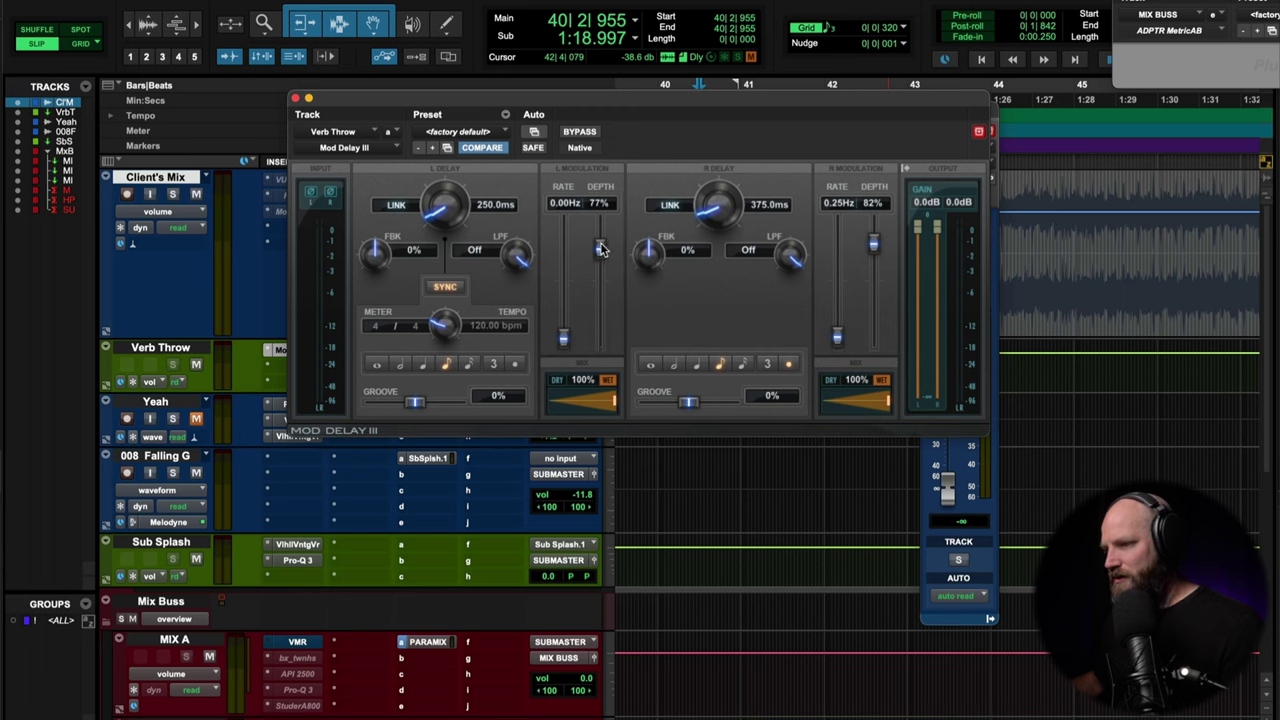
pyautogui.click(566, 204)
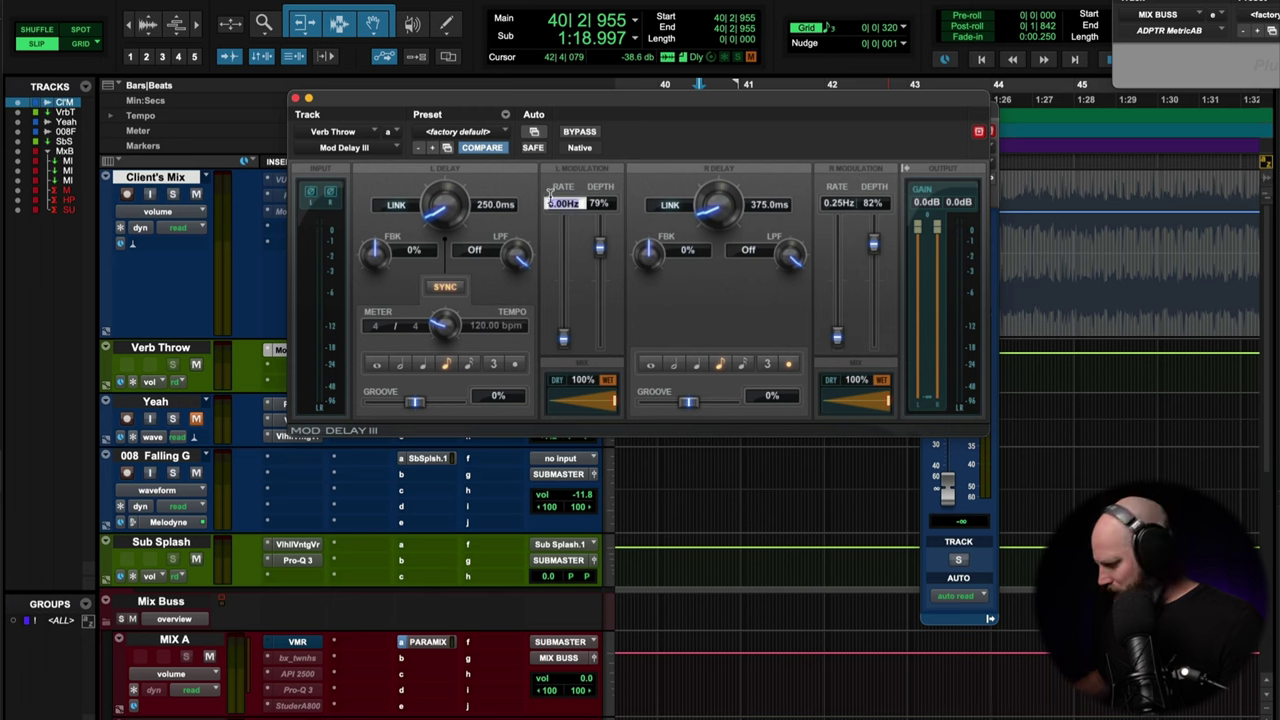
pyautogui.write('0.25')
pyautogui.press('Return')
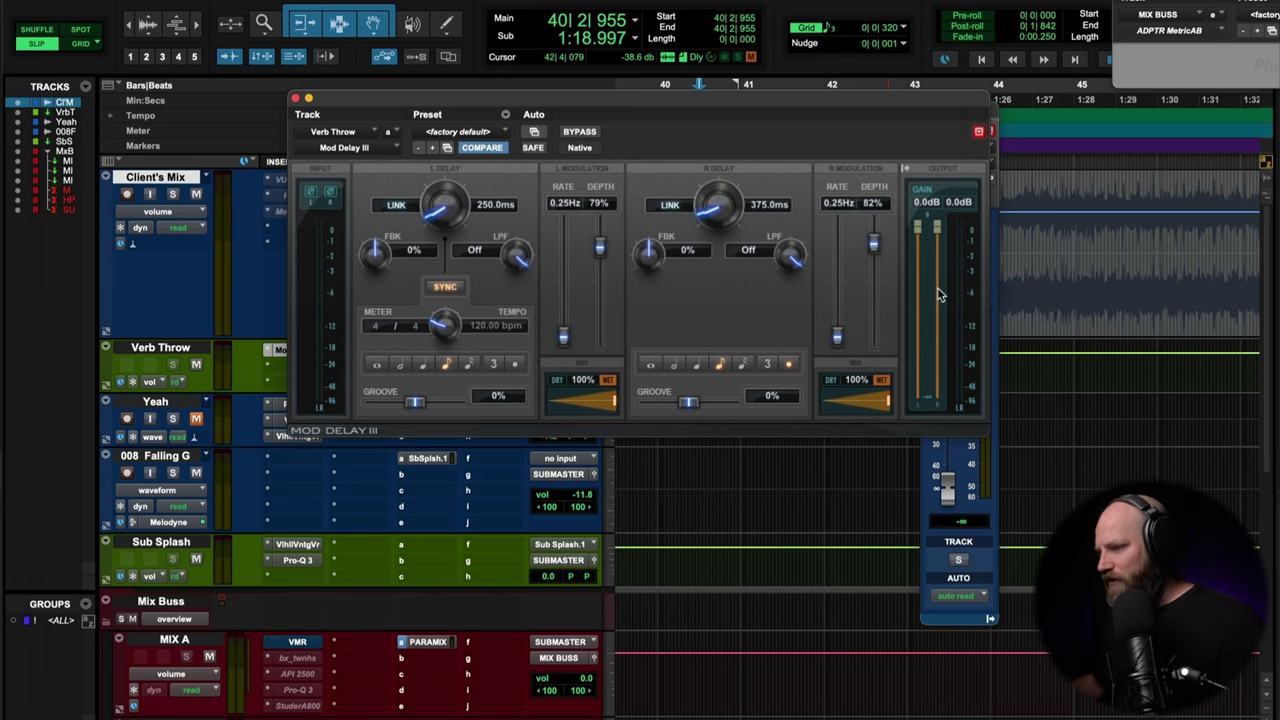
pyautogui.click(295, 99)
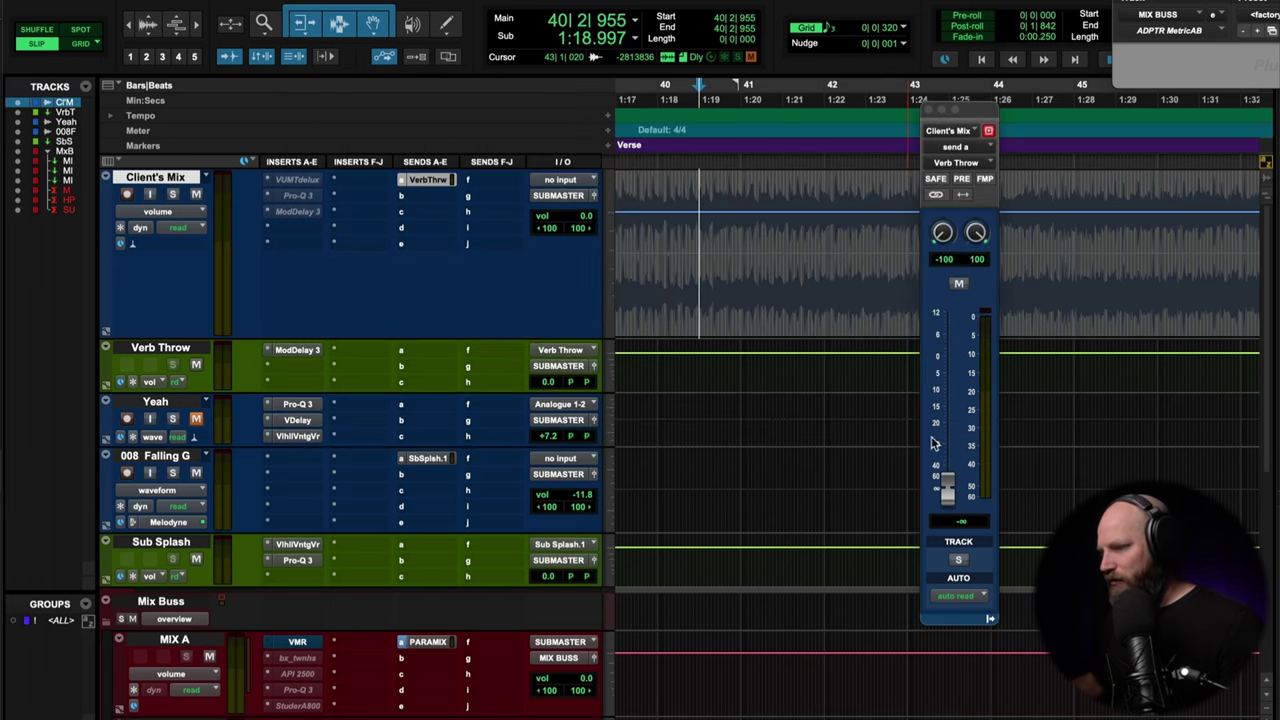
# - Audition the delay throw from 40|2|955 by riding the Verb Throw send up and back down to -∞
pyautogui.press('space')
pyautogui.moveTo(946, 490); pyautogui.dragTo(956, 547)
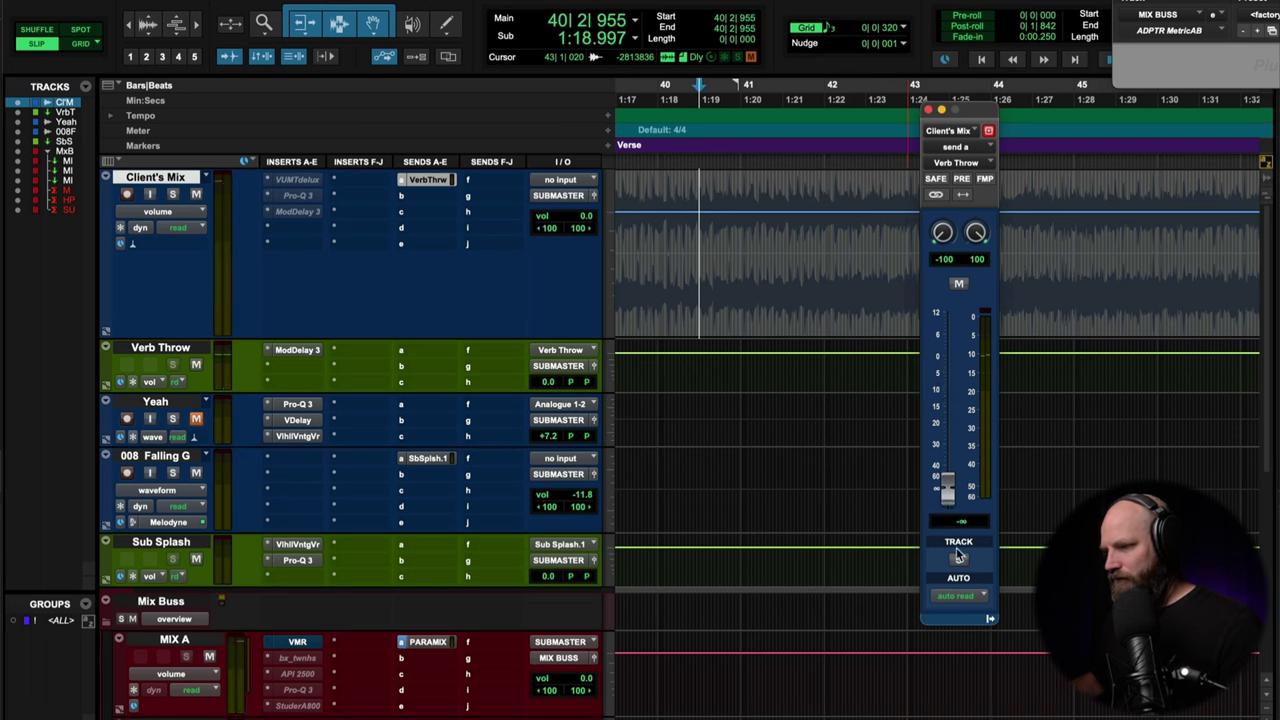
pyautogui.press('space')
# - Set Mod Delay III's feedback to 52% on both the left and right delays, and close the plug-in
pyautogui.click(280, 351)
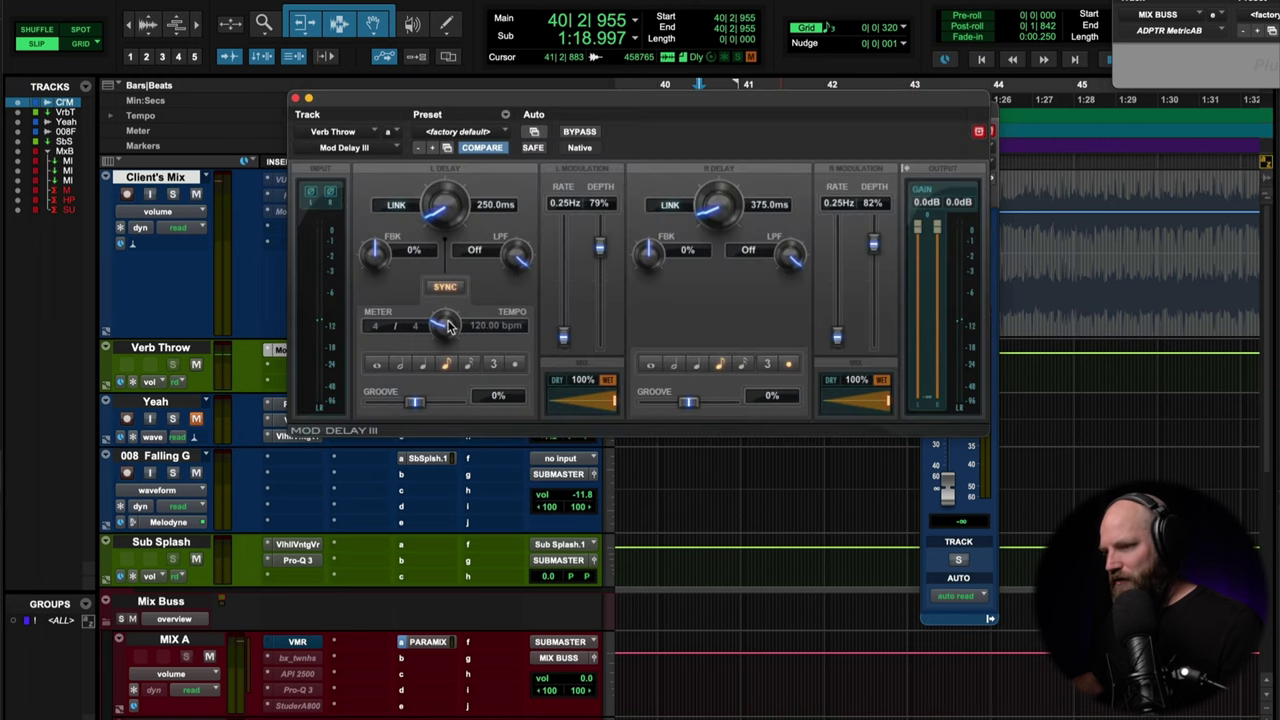
pyautogui.moveTo(378, 257); pyautogui.dragTo(381, 220)
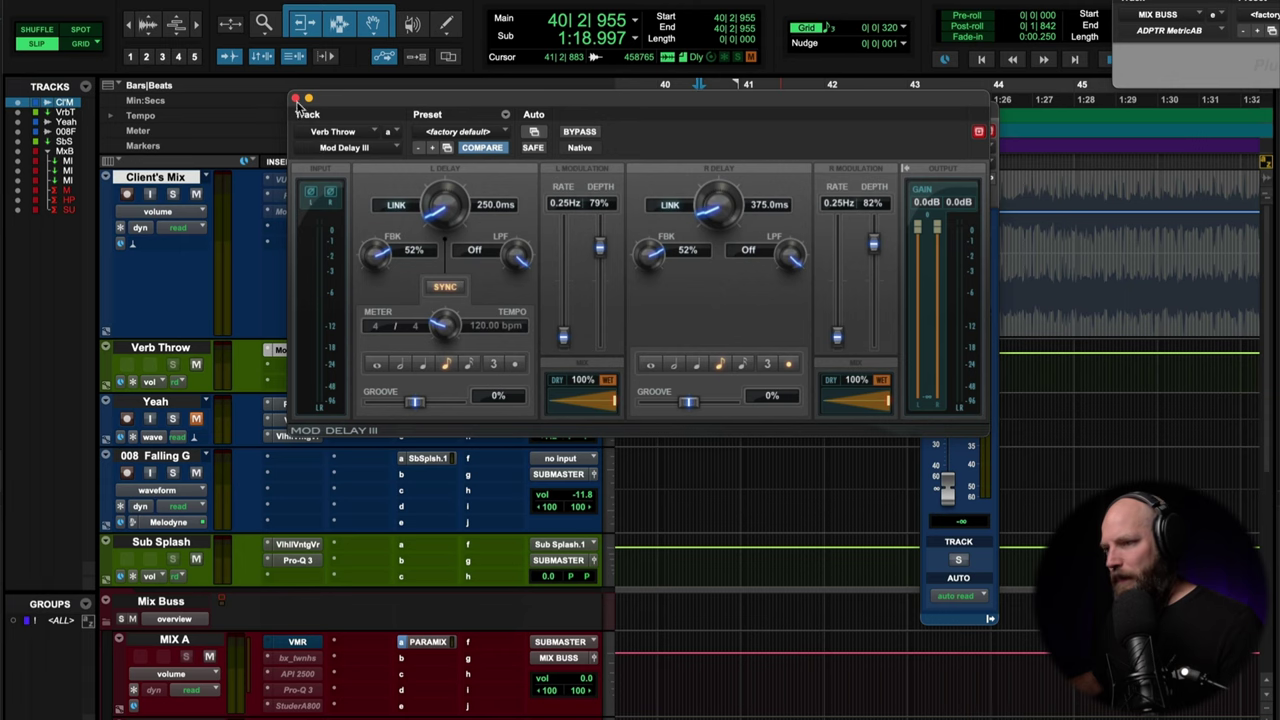
pyautogui.click(295, 99)
# - Replay the phrase from 40|2|955 and ride the send to hear the delay throw with the added feedback
pyautogui.press('space')
pyautogui.moveTo(947, 490)
pyautogui.mouseDown()
pyautogui.moveTo(945, 398)
pyautogui.moveTo(946, 495)
pyautogui.mouseUp()
pyautogui.press('space')
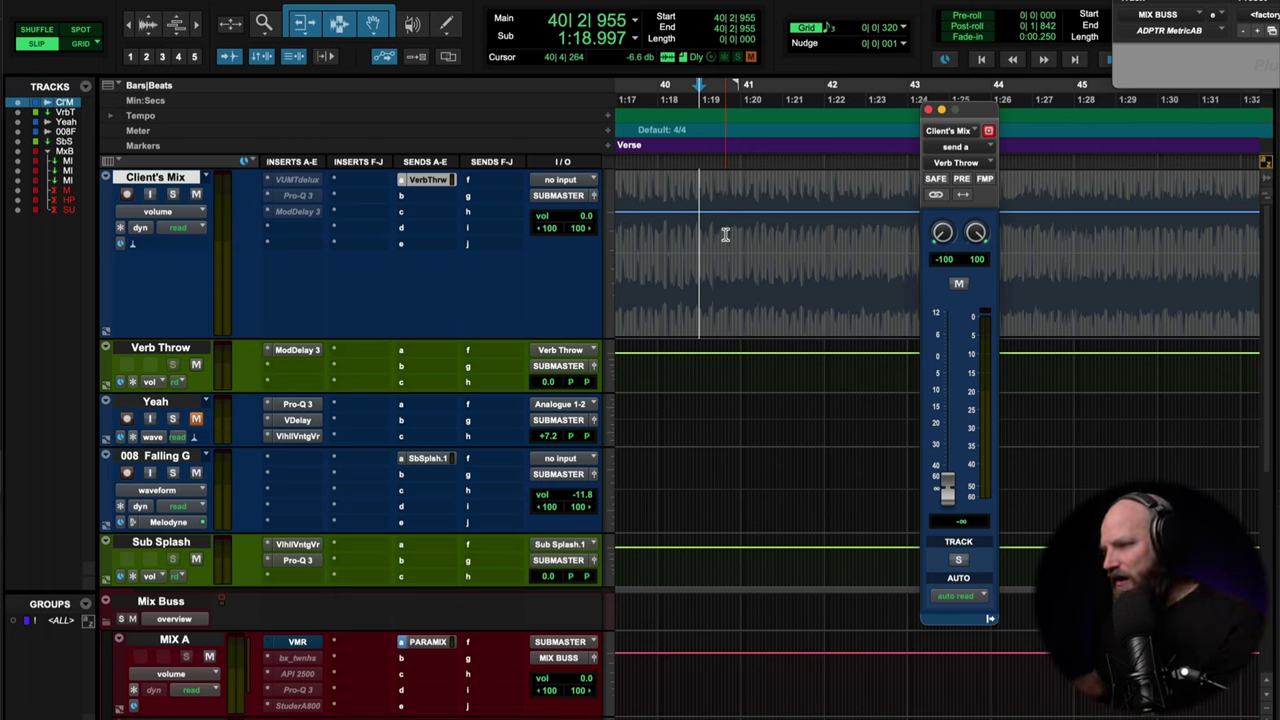
# - Play the rest of the second verse from 41|4|356 with the Verb Throw send down
pyautogui.hscroll(3, 726, 234)
pyautogui.press('space')
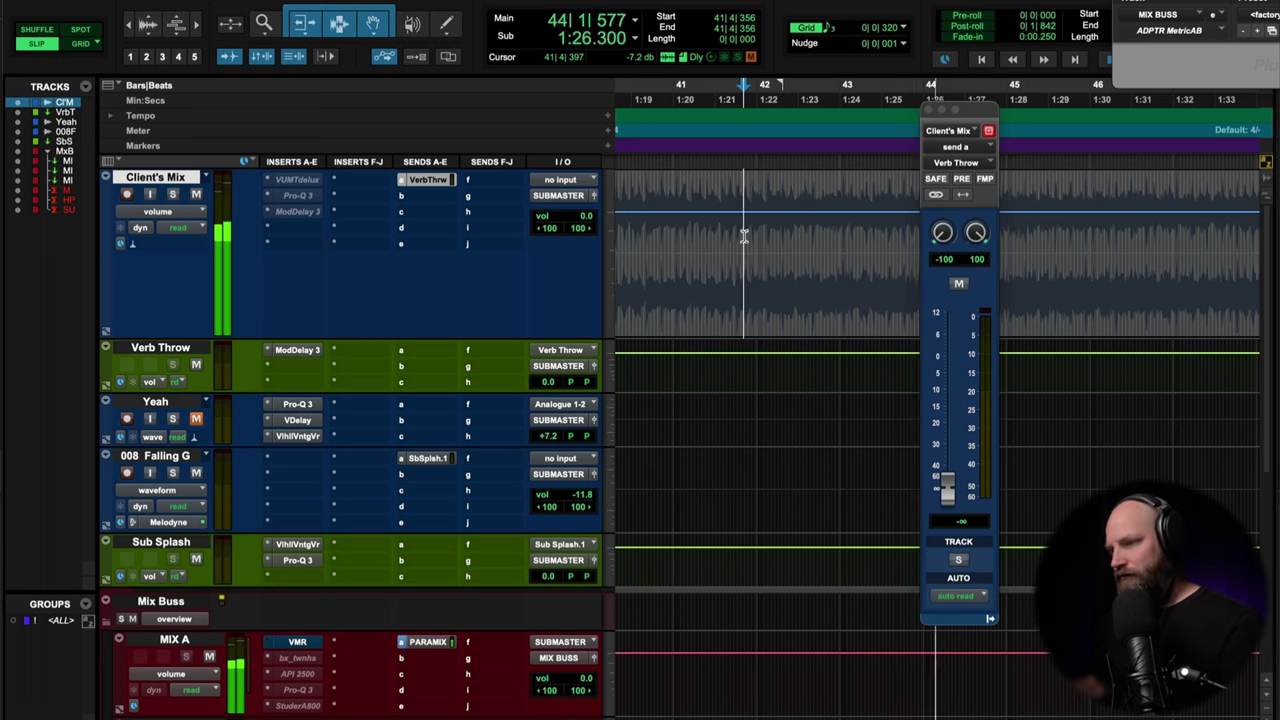
pyautogui.press('space')
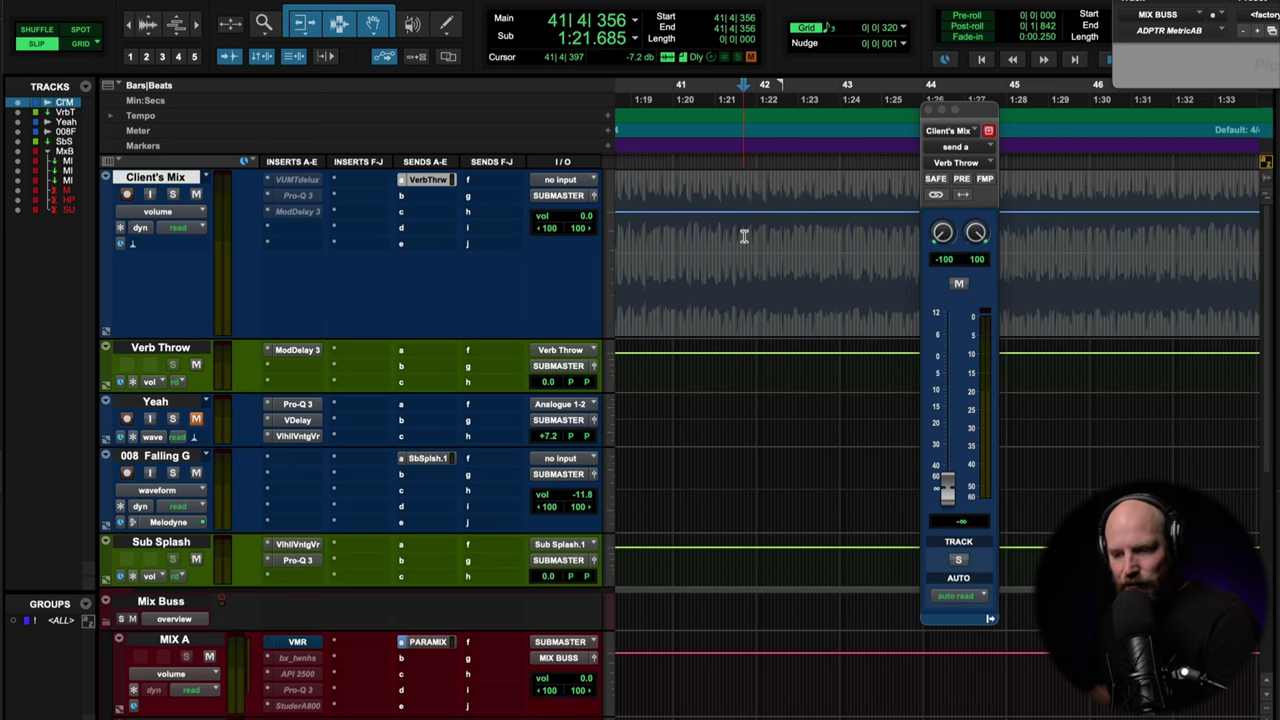
# - Play the mix from 48|3|200 and again from 49|4|929 into the 008 Falling G sub drop
pyautogui.hscroll(10, 744, 236)
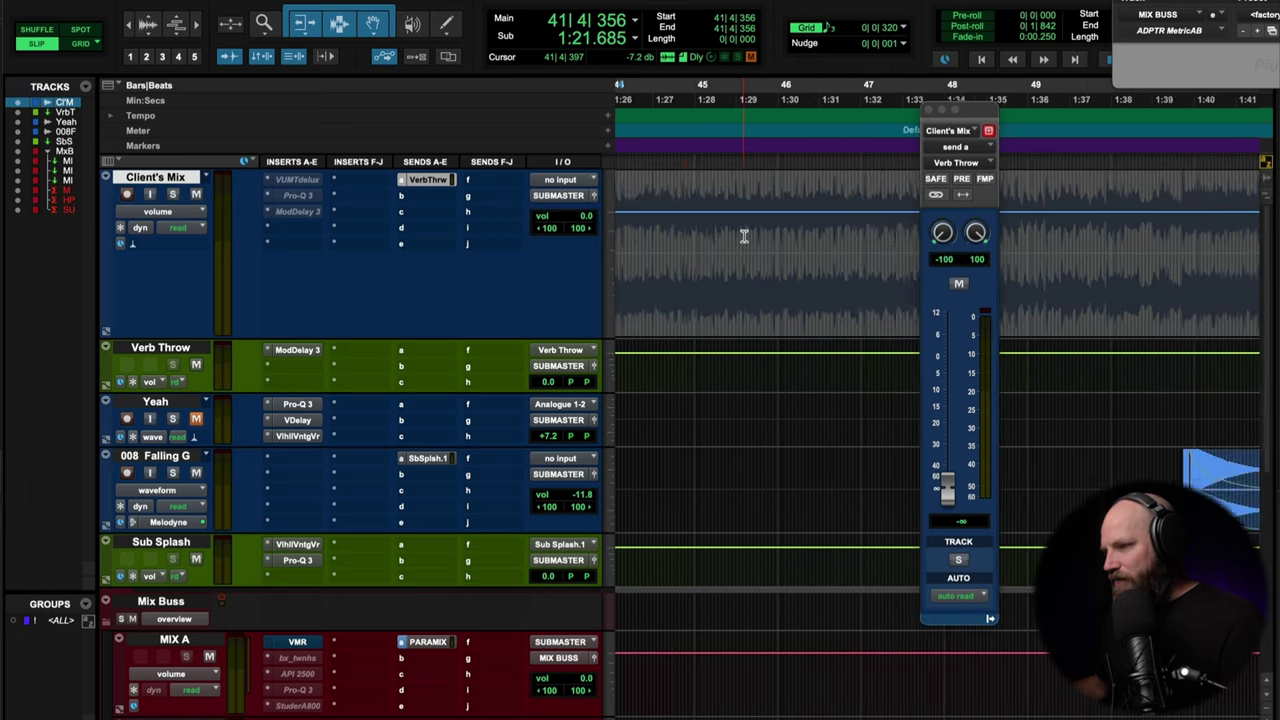
pyautogui.click(678, 224)
pyautogui.press('space')
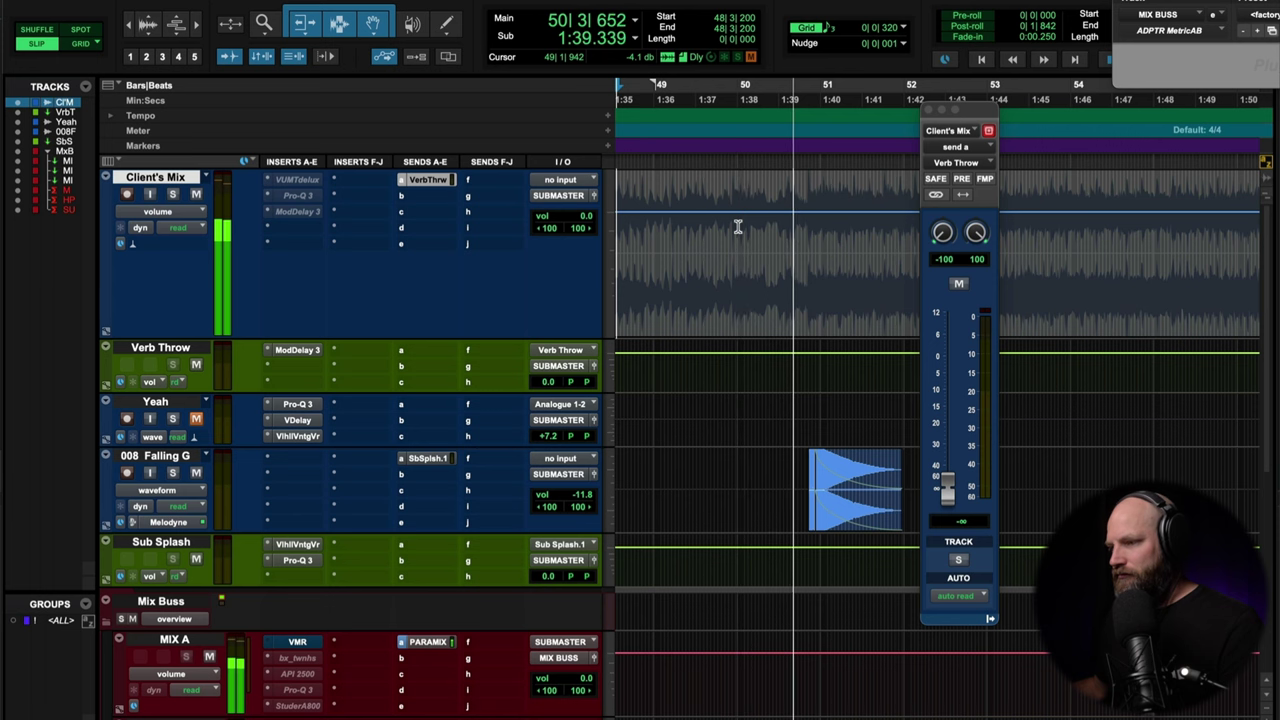
pyautogui.click(736, 226)
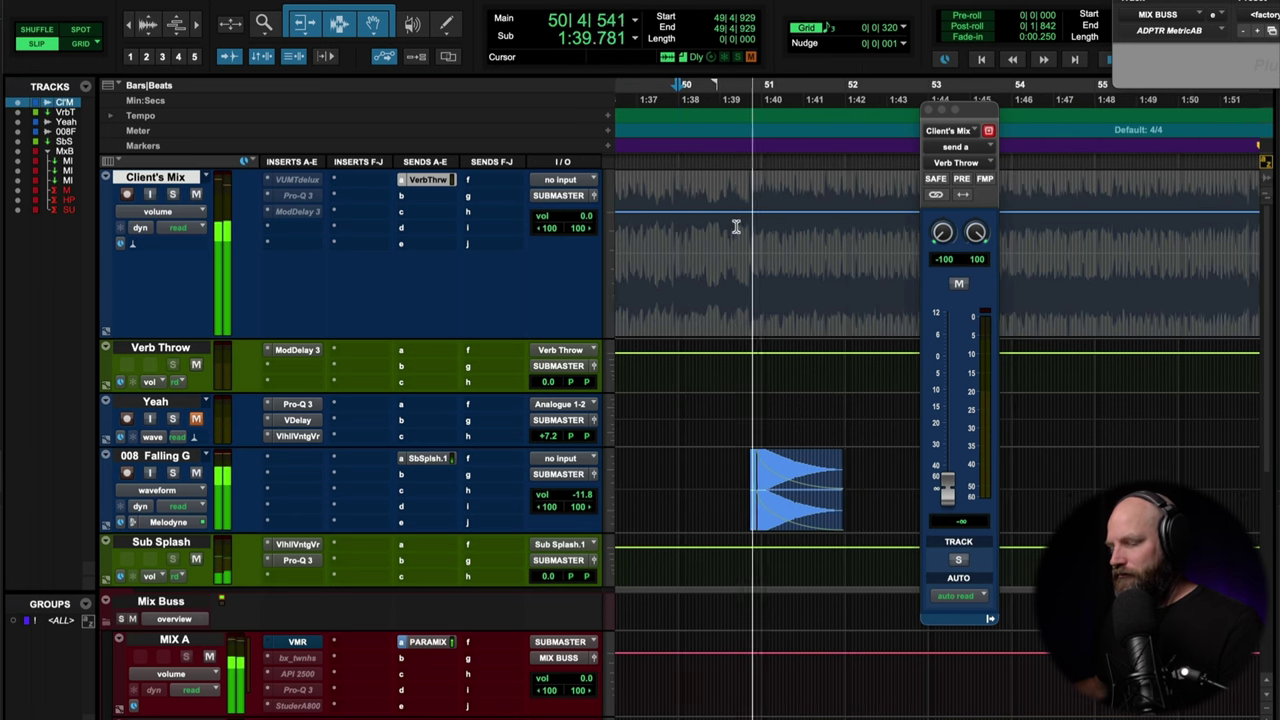
# - Enable Pro-Q 3 on Client's Mix and lower the Q of its 30000 Hz high cut while playing from 49|4|929
pyautogui.press('space')
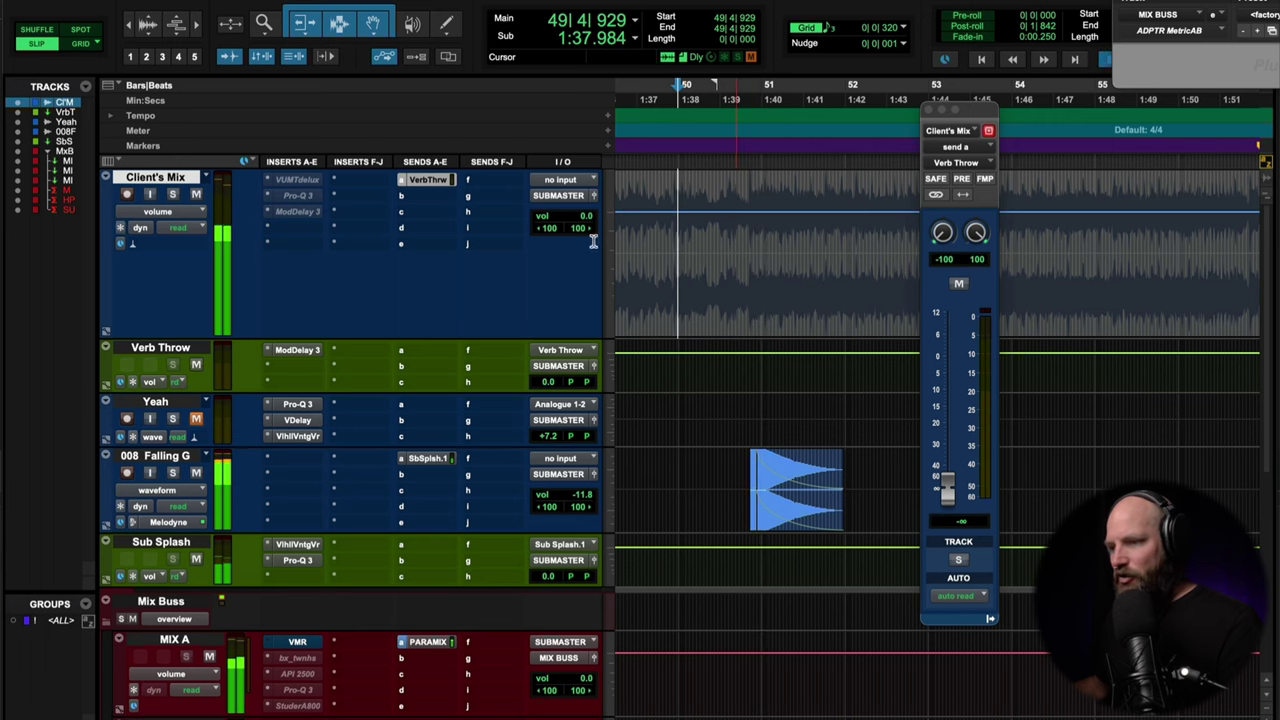
pyautogui.click(301, 196)
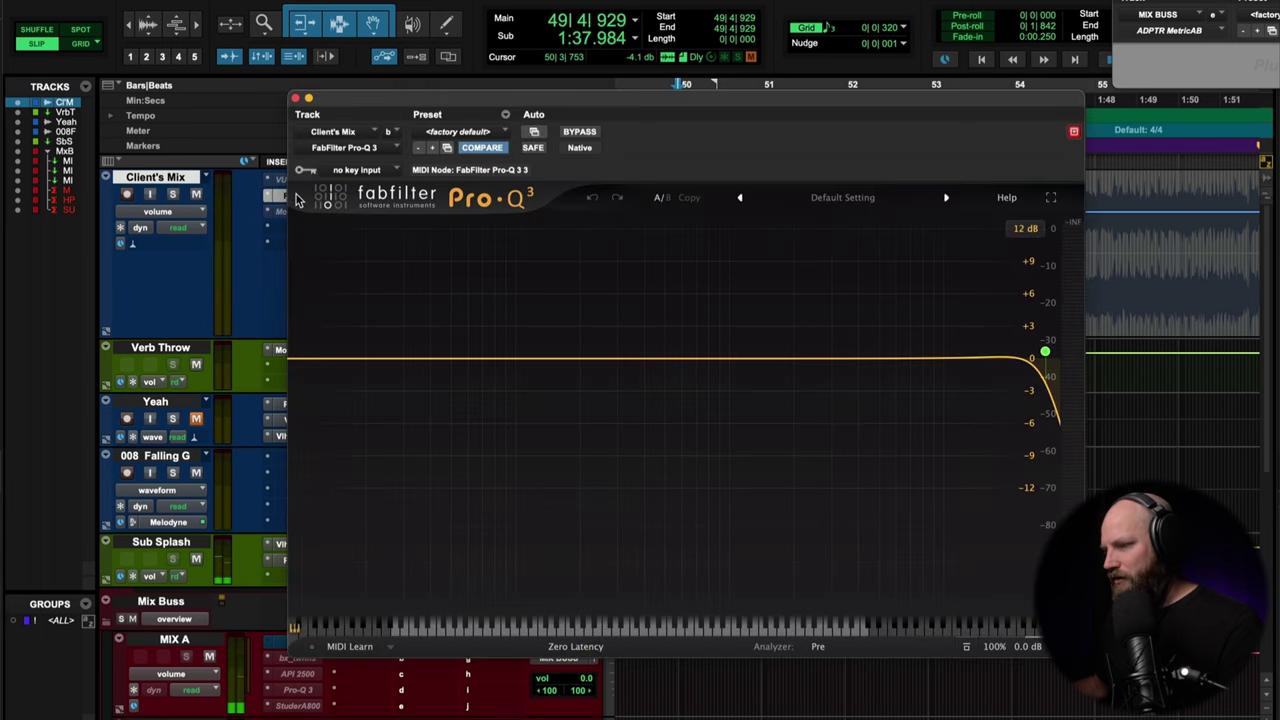
pyautogui.moveTo(1032, 352)
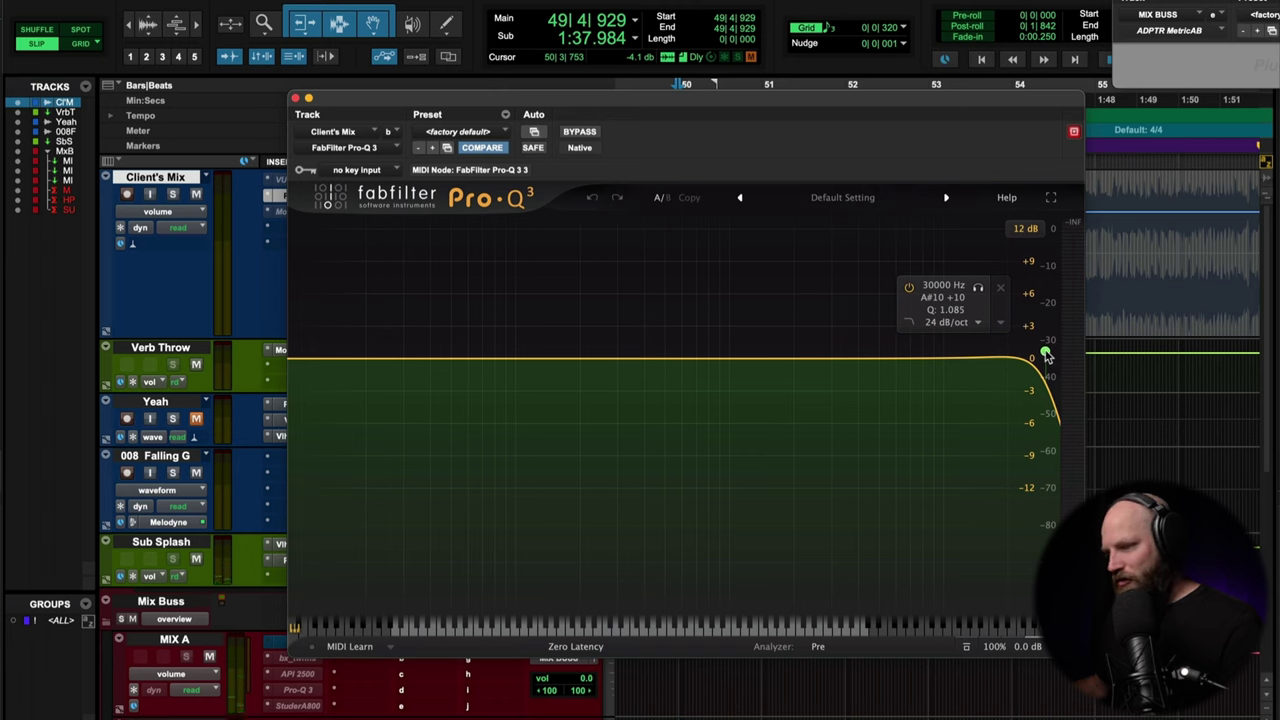
pyautogui.press('space')
pyautogui.click(1045, 355)
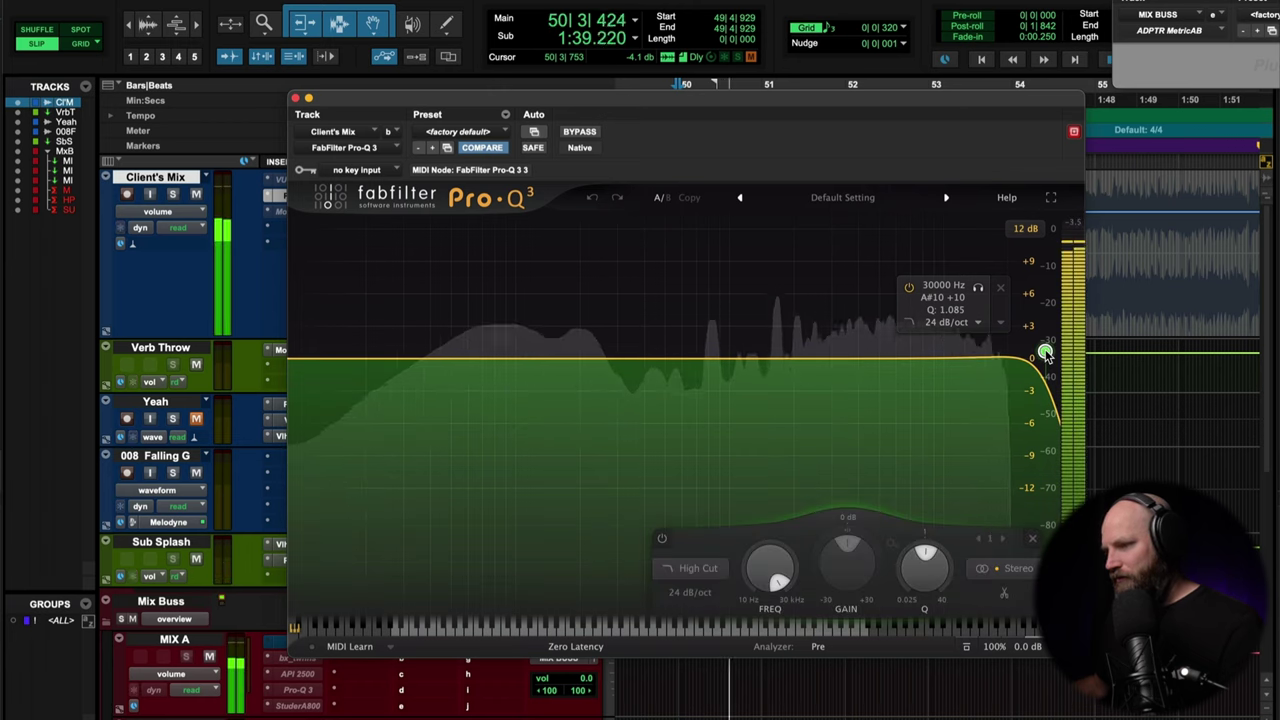
pyautogui.moveTo(1045, 355)
pyautogui.mouseDown()
pyautogui.moveTo(731, 356)
pyautogui.moveTo(869, 378)
pyautogui.moveTo(1045, 376)
pyautogui.mouseUp()
pyautogui.press('space')
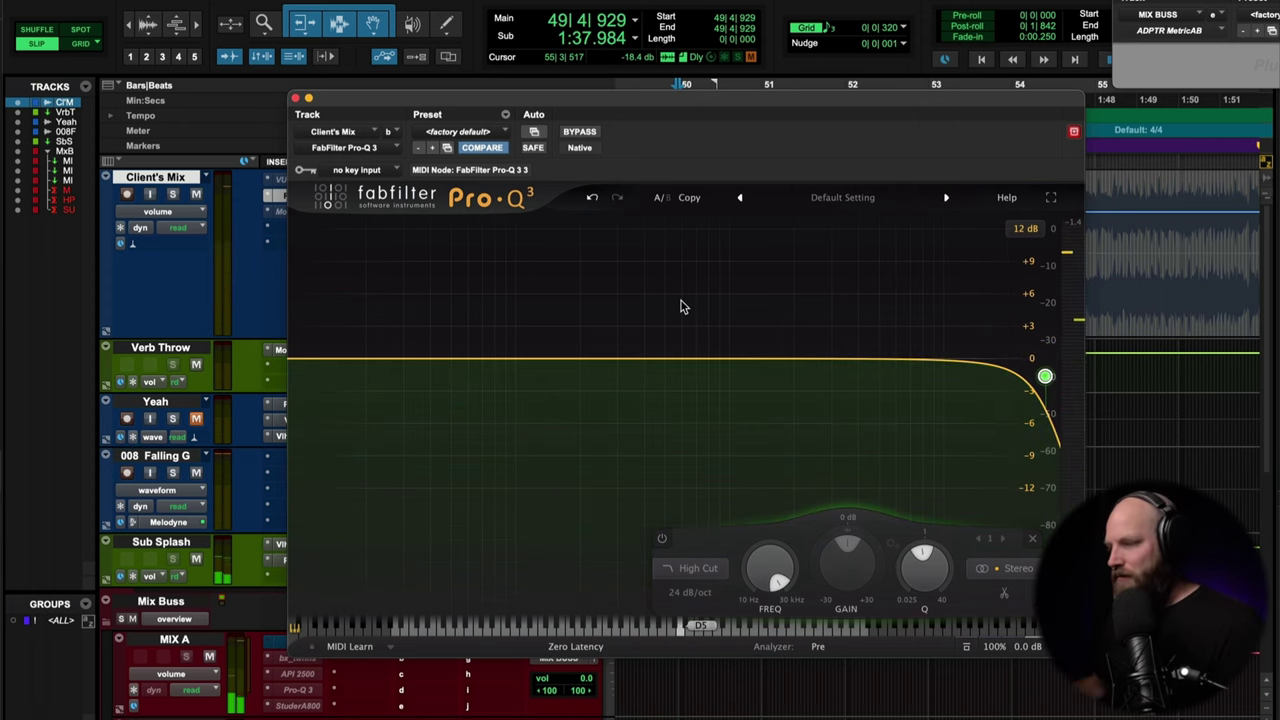
# - Reduce the high cut's Q further to 0.729 during another playback, and close the EQ
pyautogui.press('space')
pyautogui.moveTo(1045, 376)
pyautogui.mouseDown()
pyautogui.moveTo(763, 371)
pyautogui.moveTo(607, 385)
pyautogui.moveTo(1046, 383)
pyautogui.mouseUp()
pyautogui.press('space')
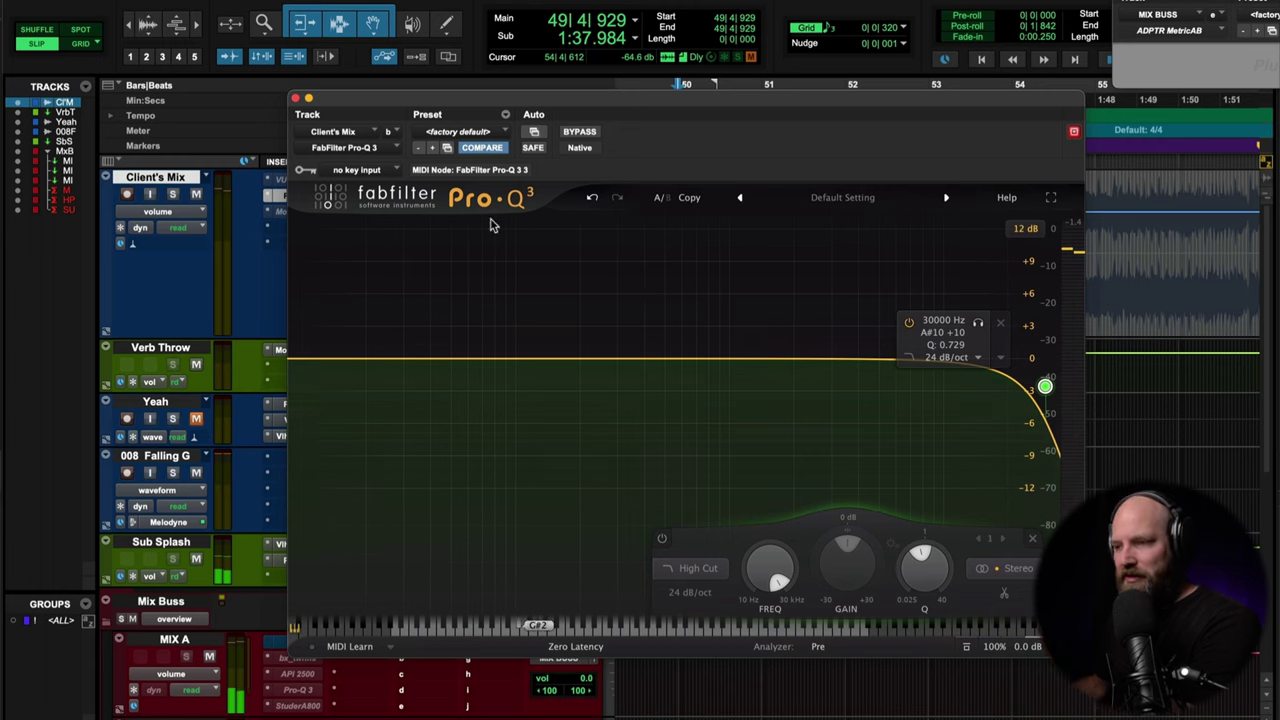
pyautogui.click(295, 99)
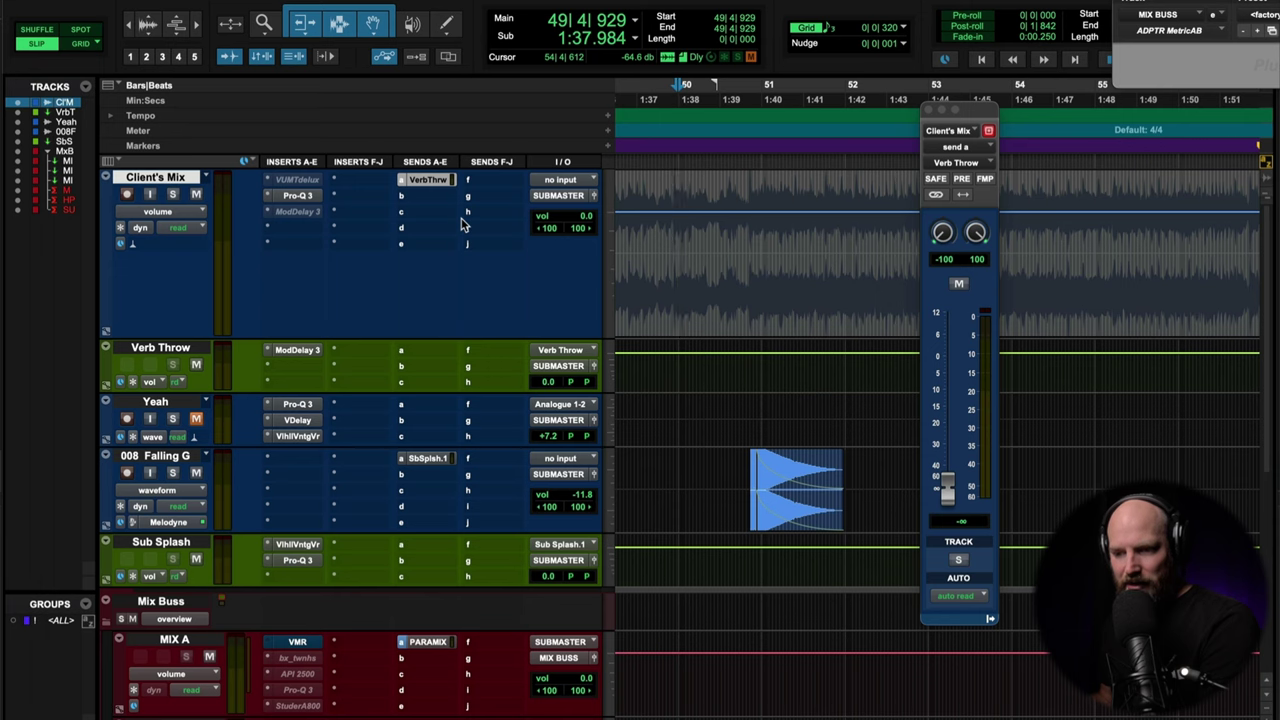
# - Make the Client's Mix track taller and play the break in the bridge from 76|2|218
pyautogui.hscroll(2, 463, 224)
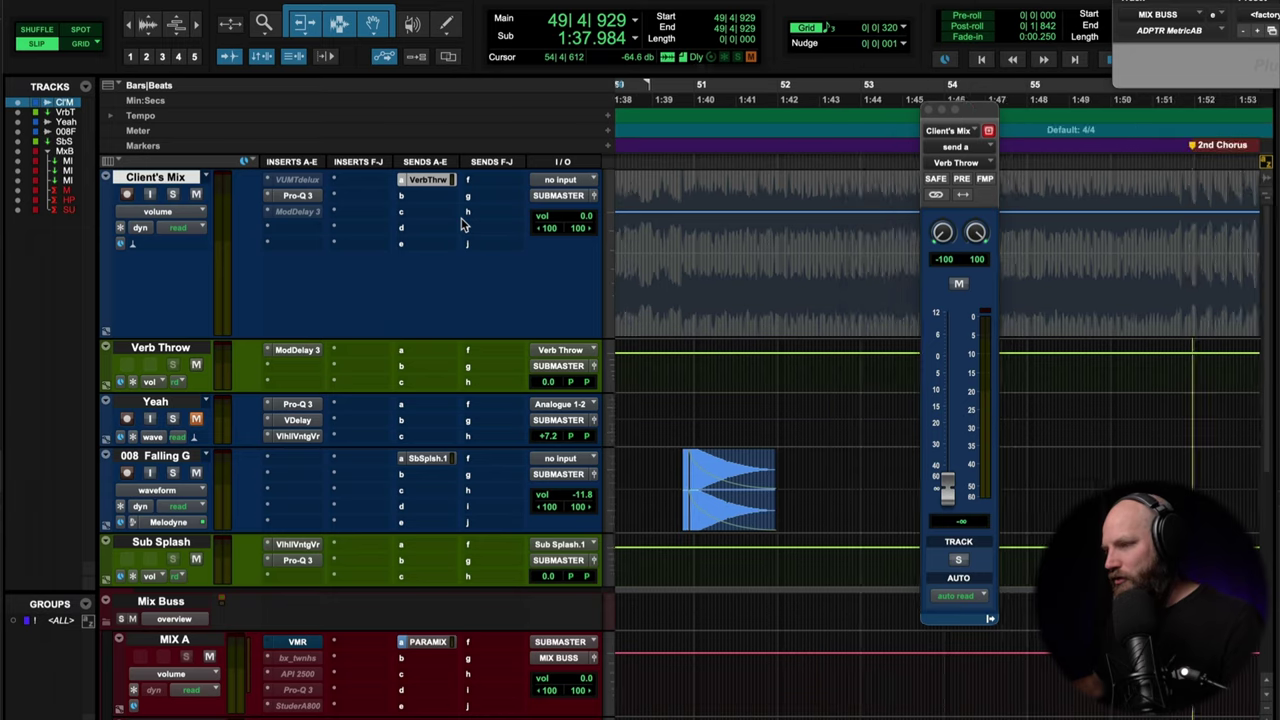
pyautogui.hscroll(15, 463, 224)
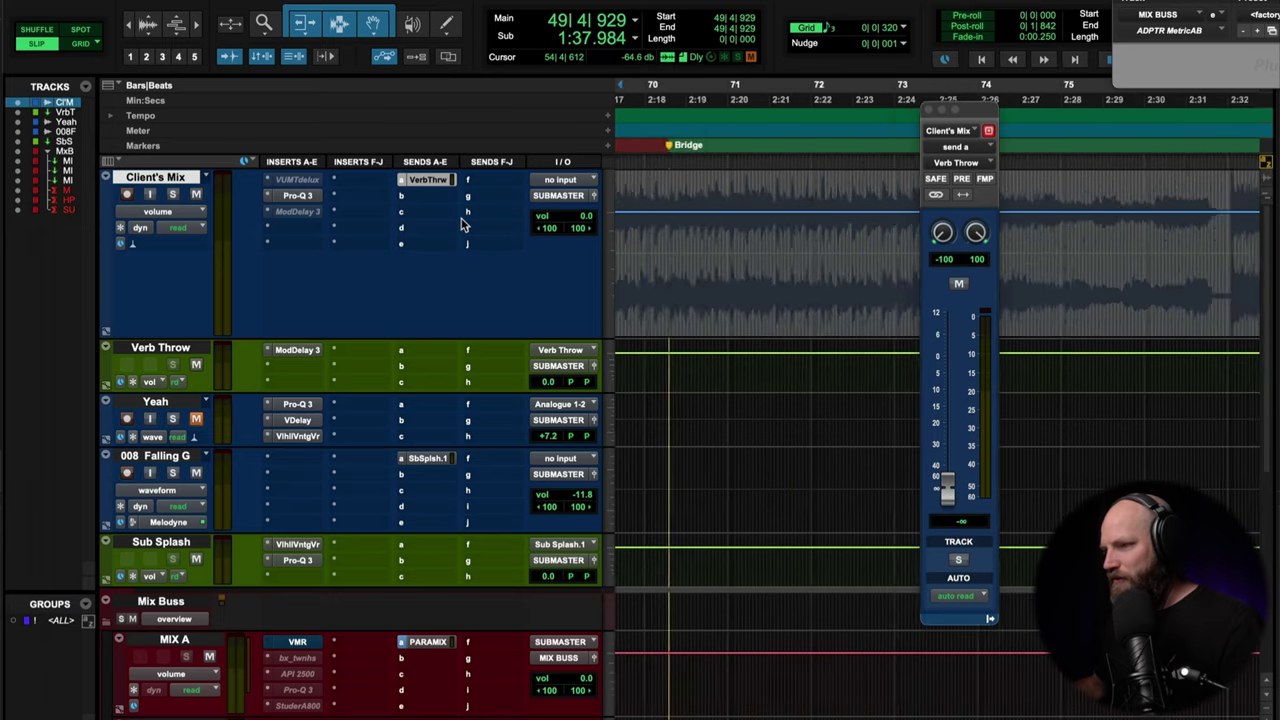
pyautogui.hscroll(5, 463, 224)
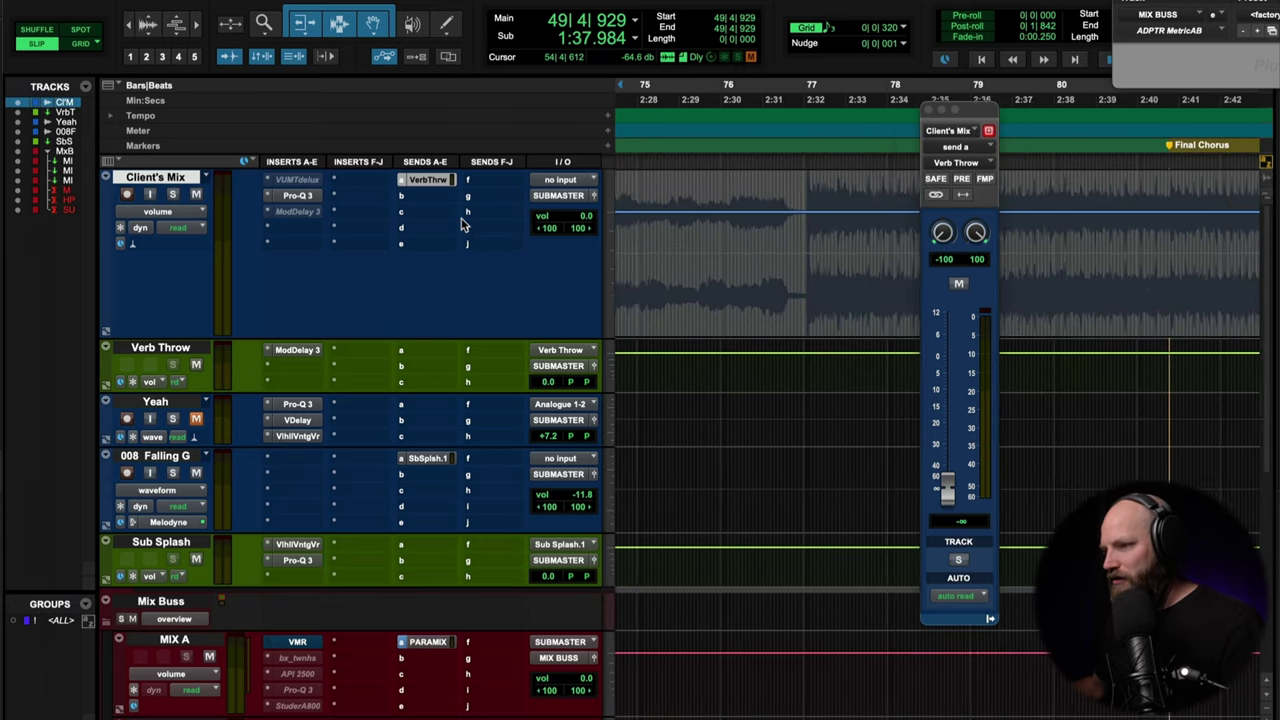
pyautogui.click(683, 230)
pyautogui.hotkey('ctrl', 'Up')
pyautogui.press('super+bracketright')
pyautogui.press('space')
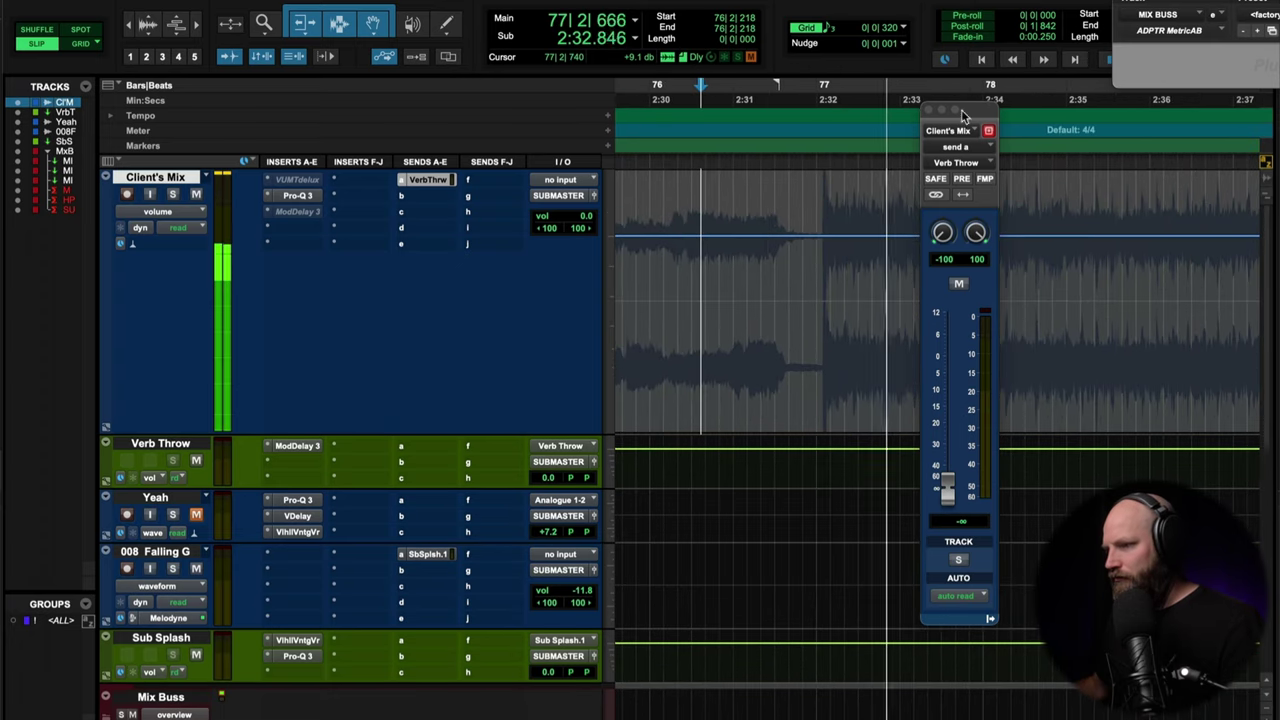
pyautogui.press('space')
# - Close the Verb Throw send window and play the bridge break again from 75|3|108
pyautogui.click(930, 109)
pyautogui.hscroll(-1, 650, 255)
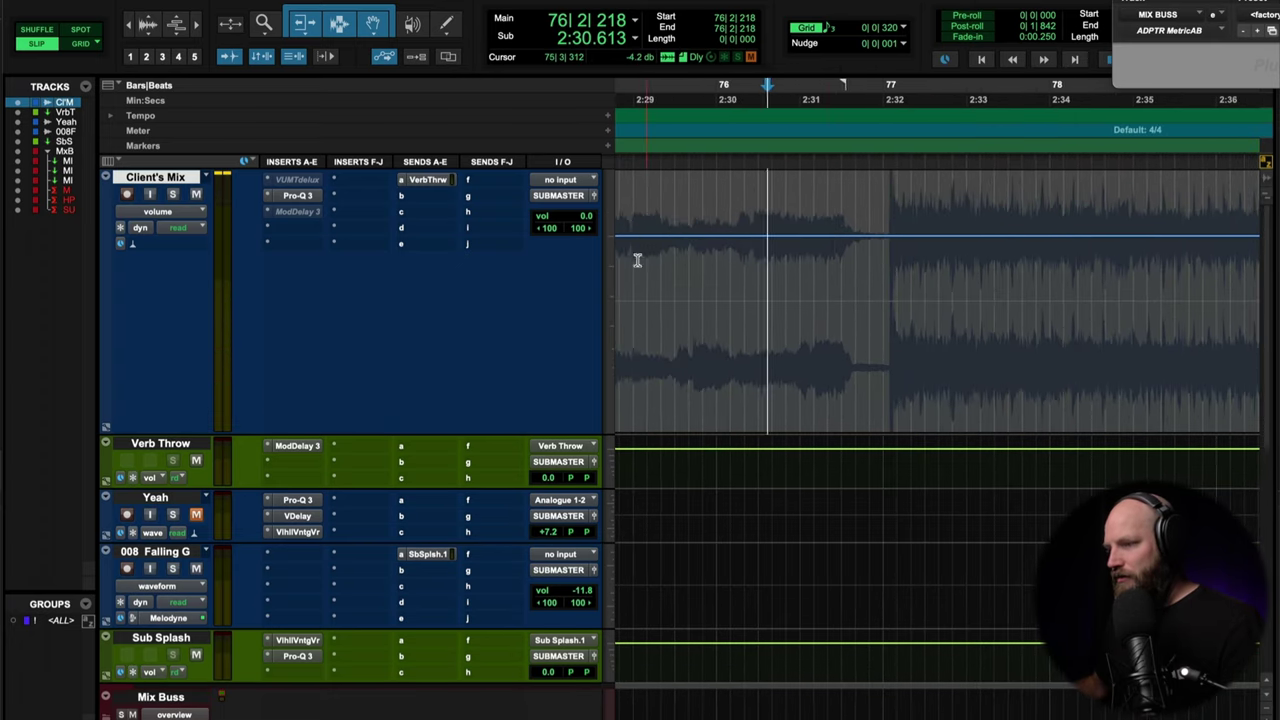
pyautogui.click(637, 260)
pyautogui.press('space')
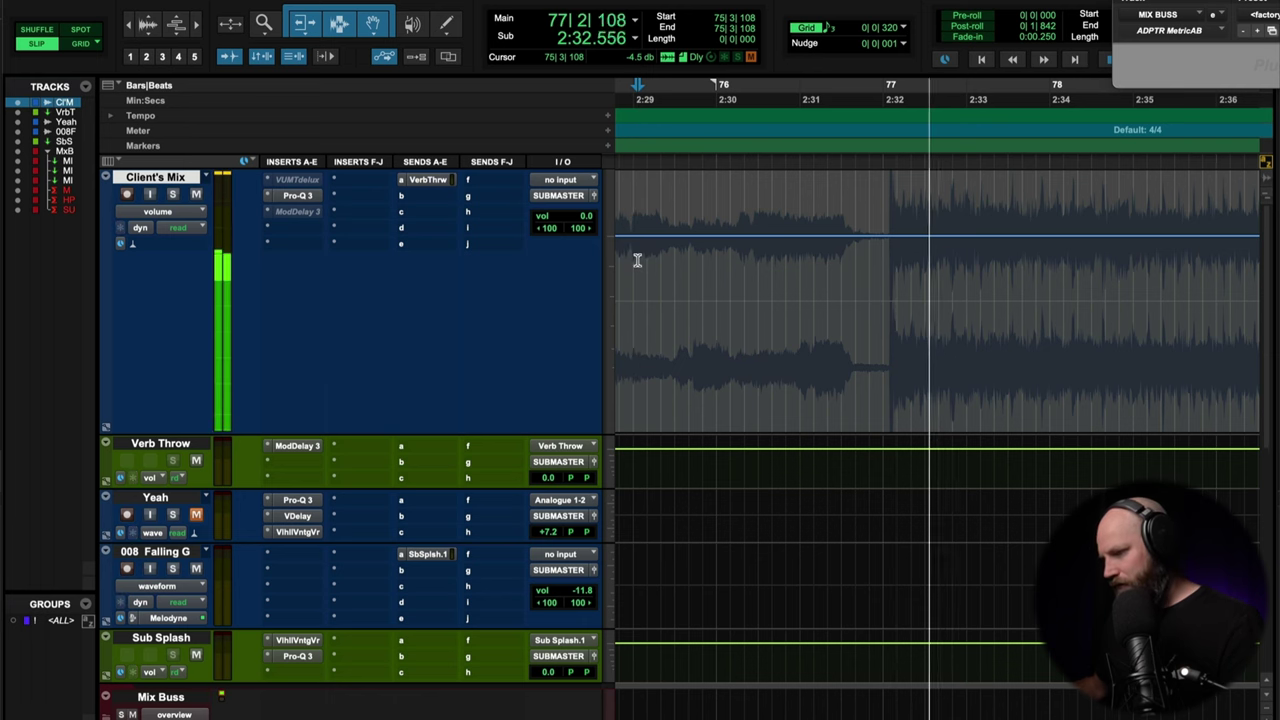
pyautogui.press('space')
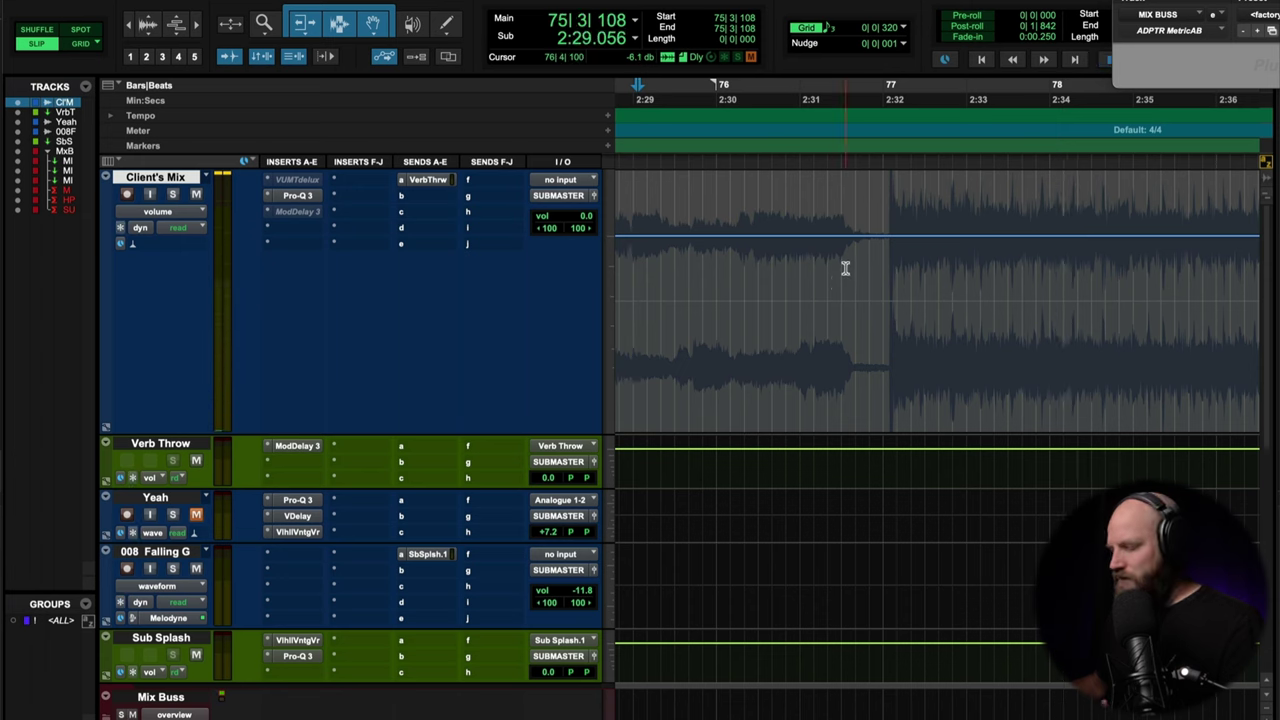
# - Try to silence the break by deleting the Client's Mix audio between 76|4|038 and 77|1|164, and audition it from 75|1|000
pyautogui.click(845, 268)
pyautogui.hotkey('ctrl', '-')
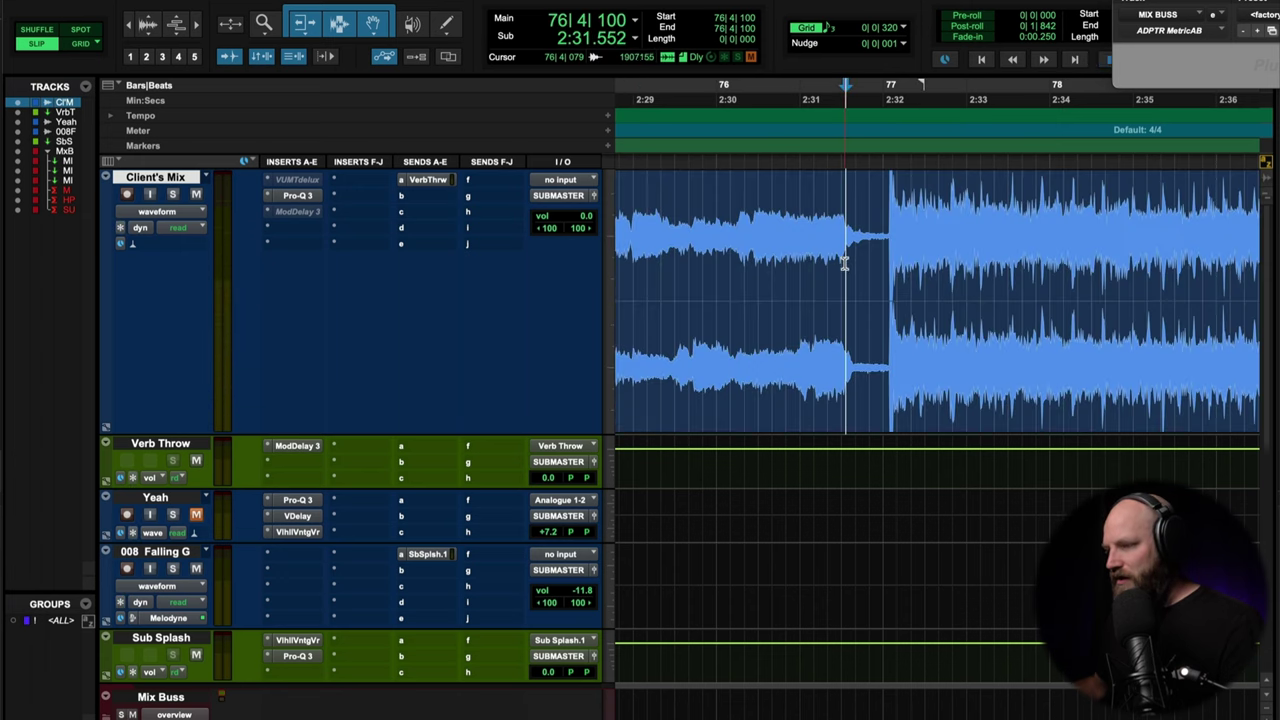
pyautogui.moveTo(845, 268); pyautogui.dragTo(879, 266)
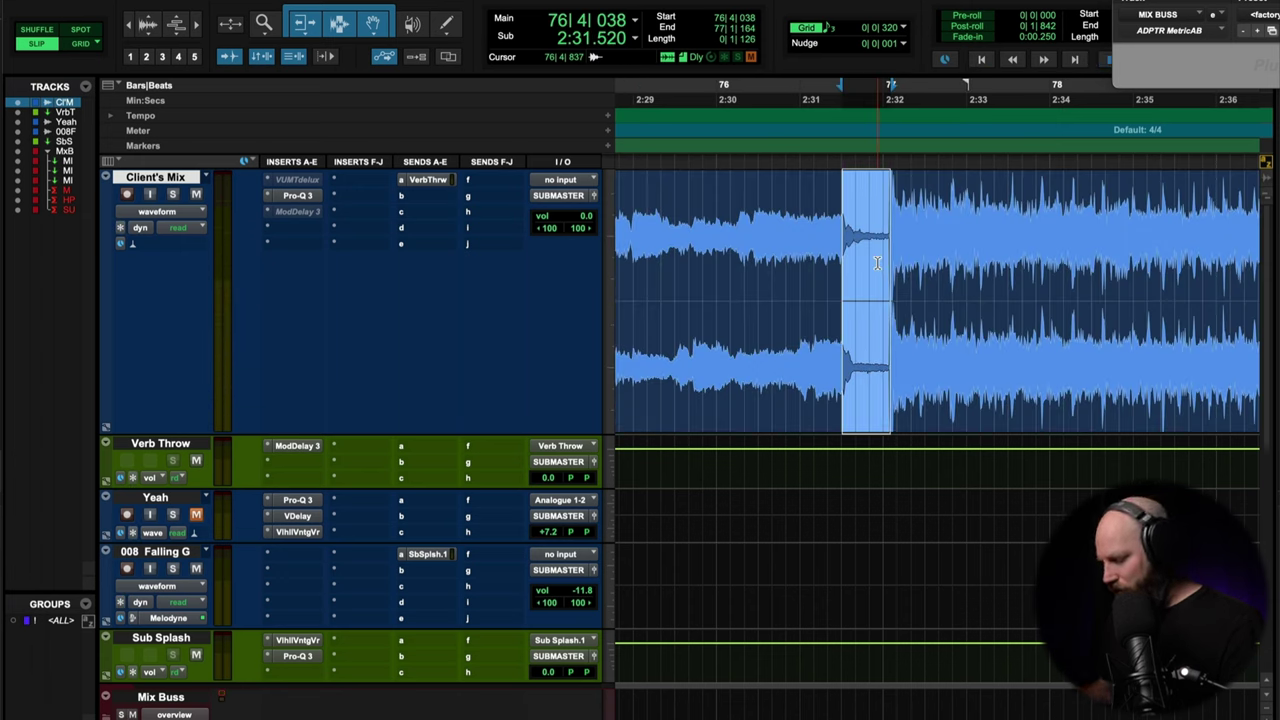
pyautogui.press('Delete')
pyautogui.press('space')
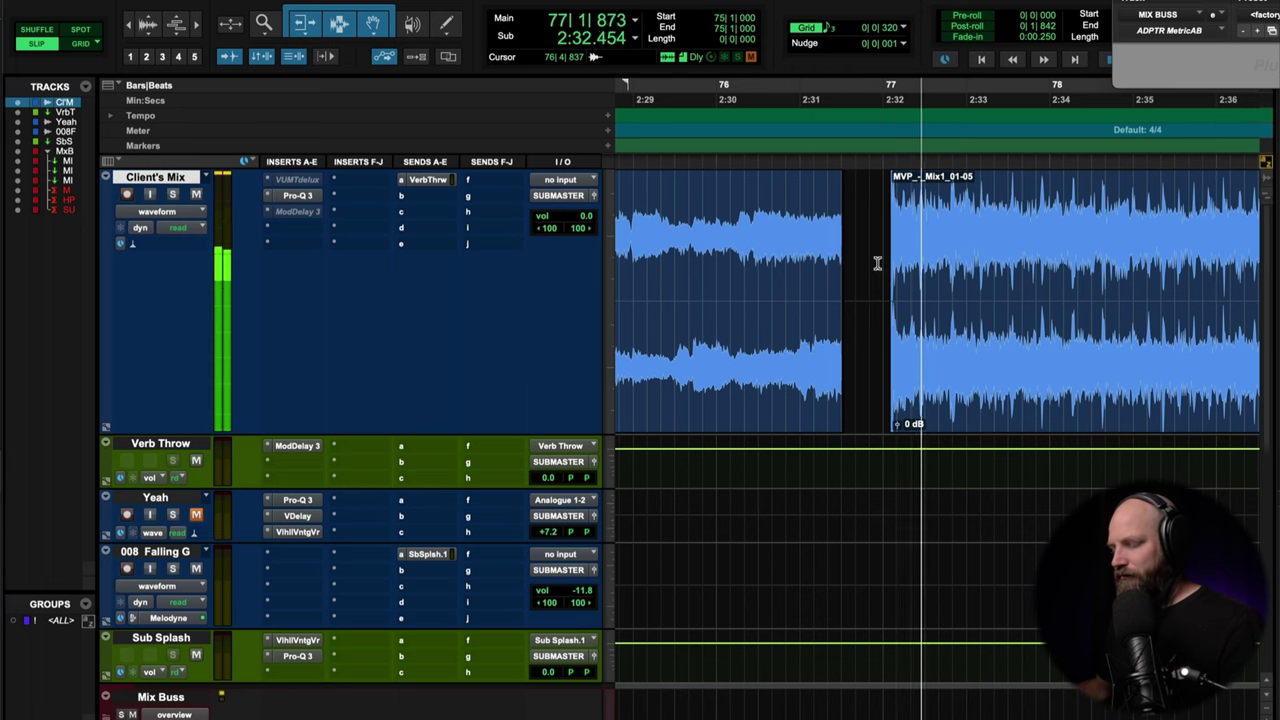
pyautogui.press('space')
pyautogui.doubleClick(873, 244)
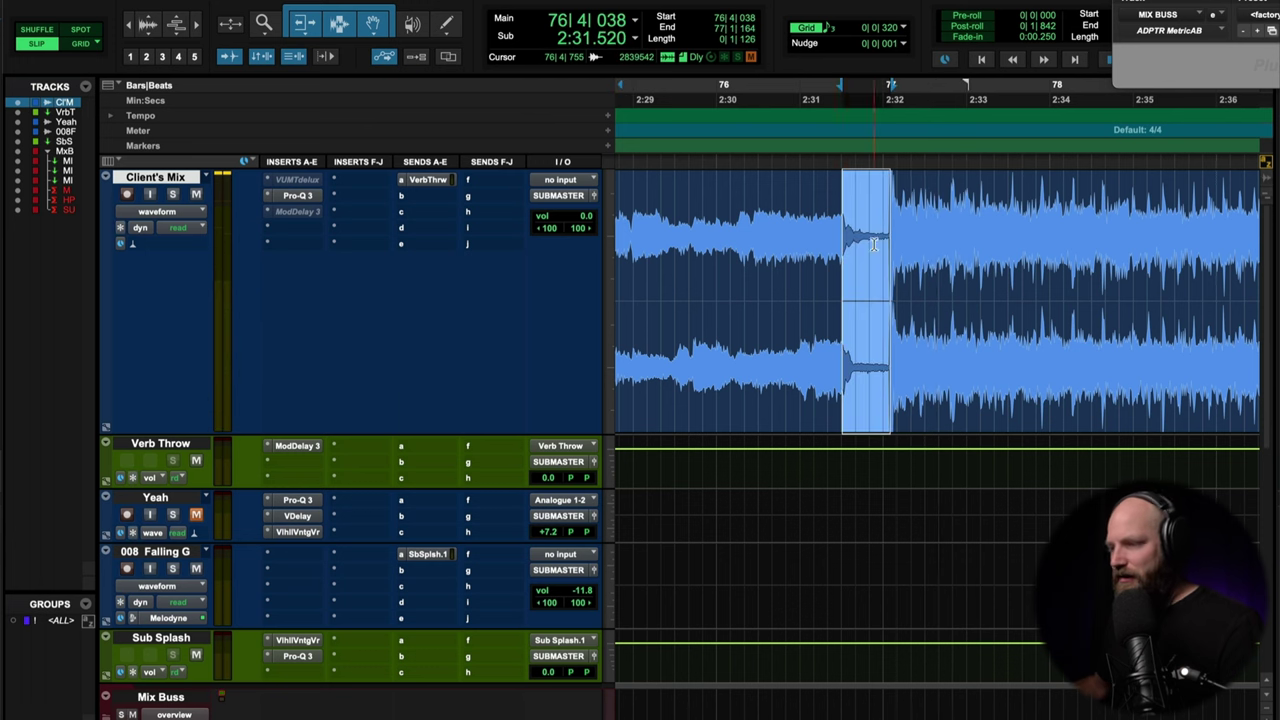
# - Play the original break on Client's Mix from 76|3|220 and again from 75|4|335
pyautogui.click(809, 234)
pyautogui.press('space')
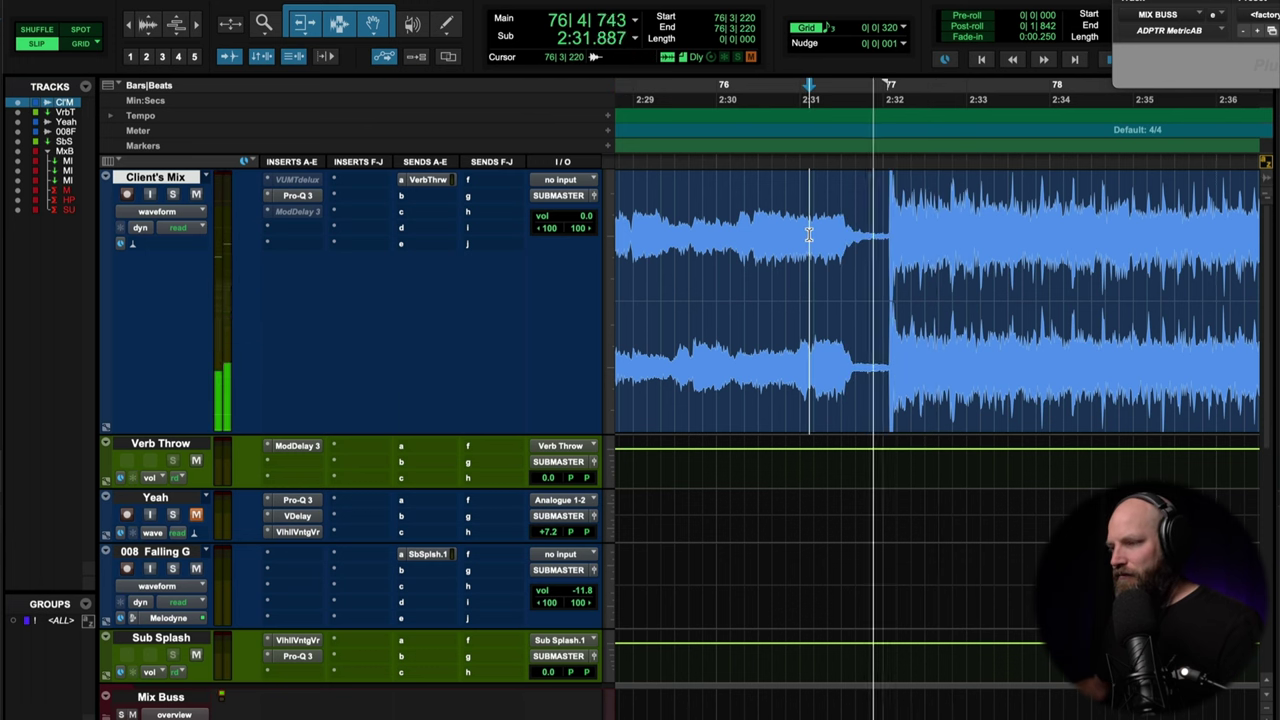
pyautogui.press('space')
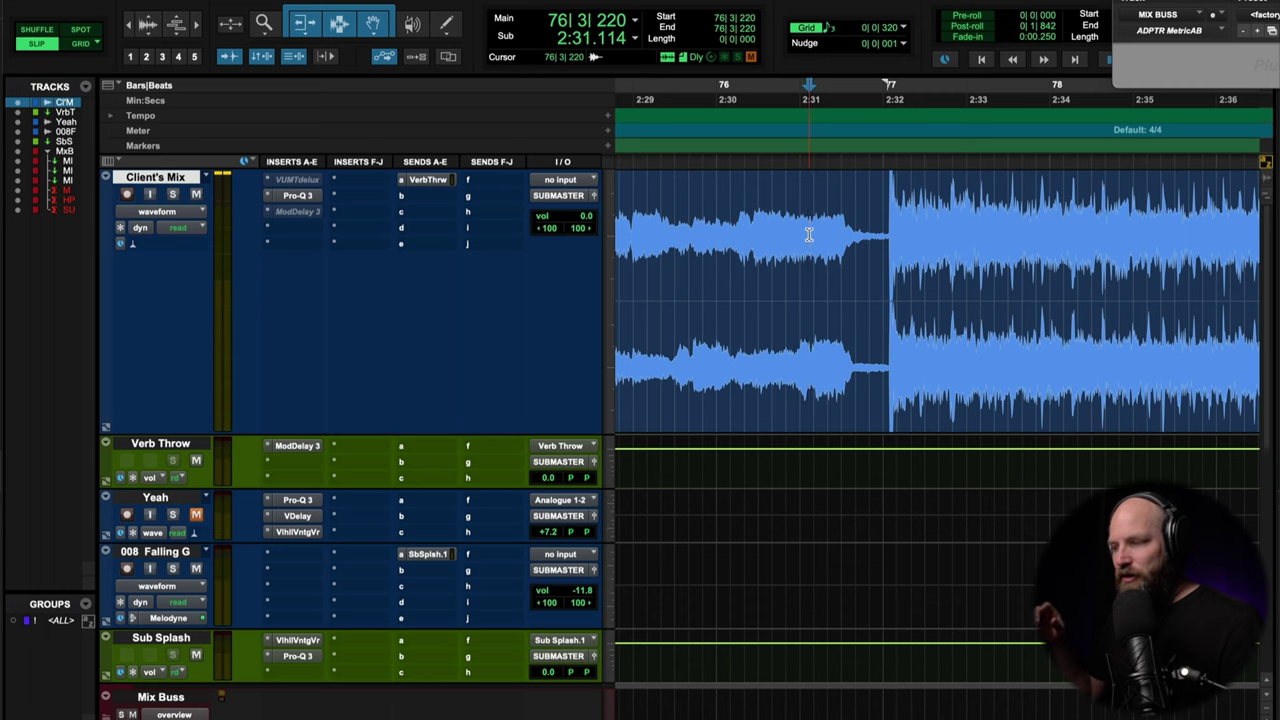
pyautogui.click(689, 230)
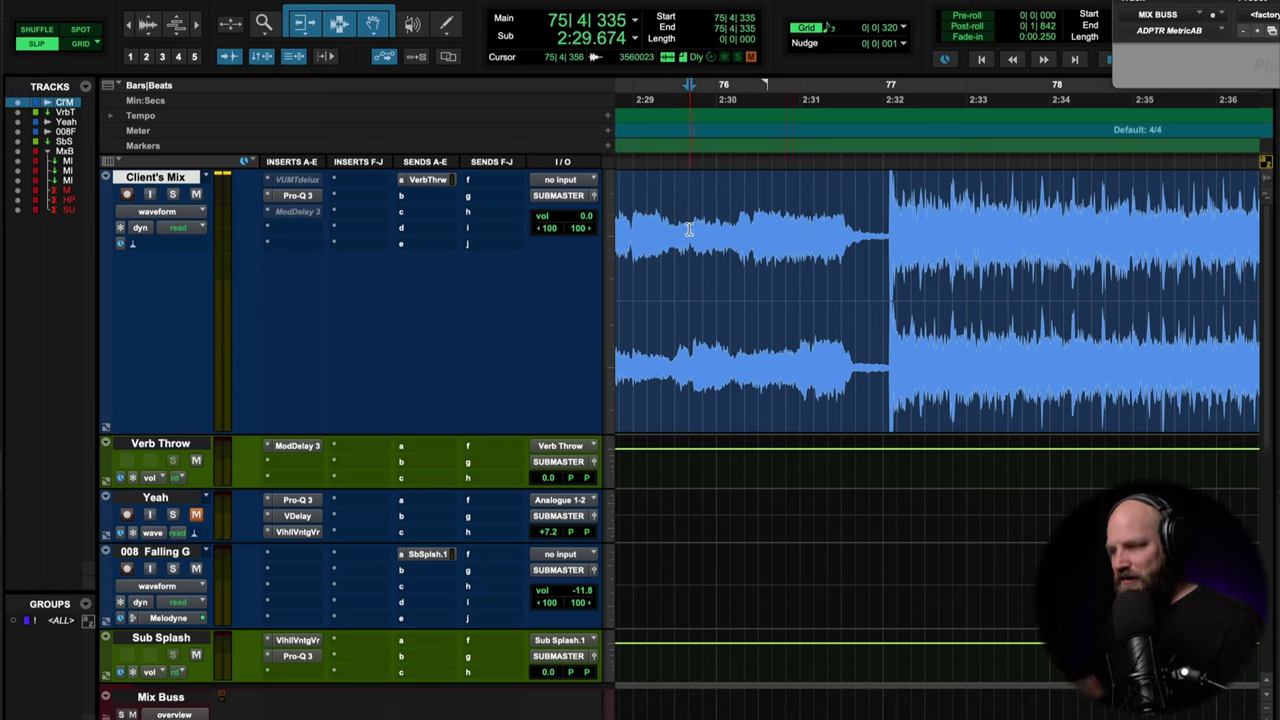
pyautogui.press('space')
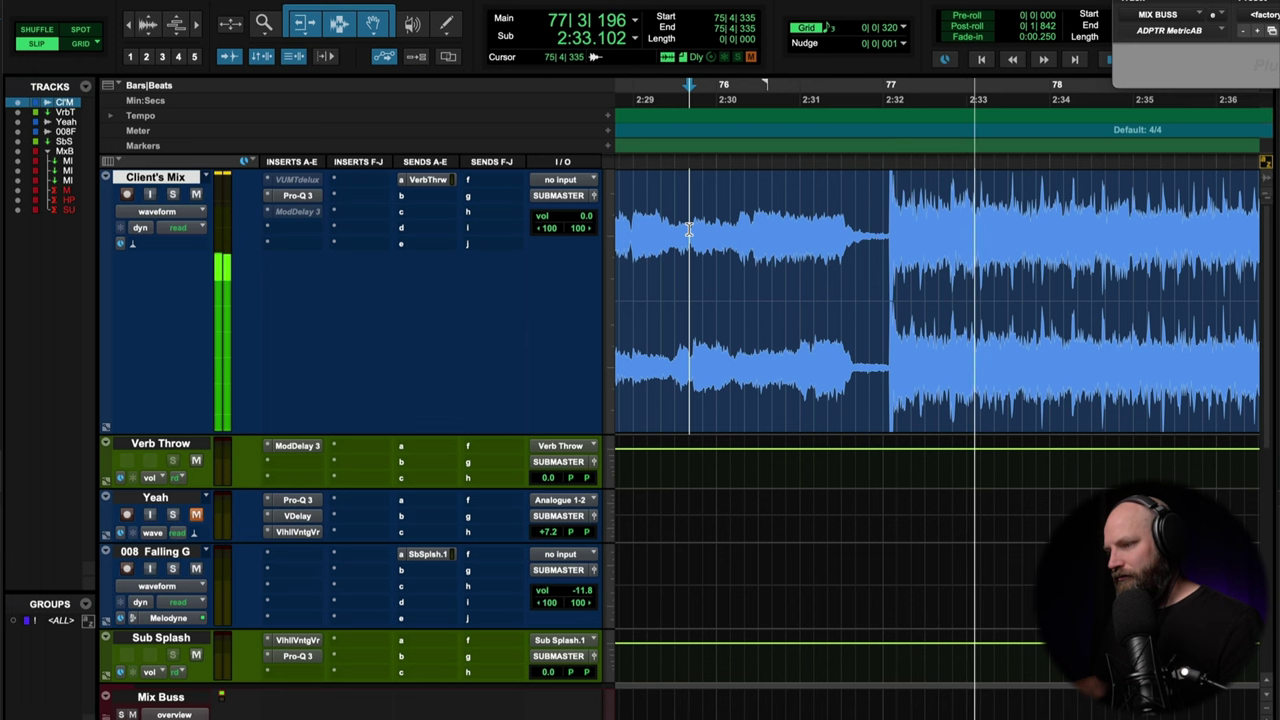
pyautogui.press('space')
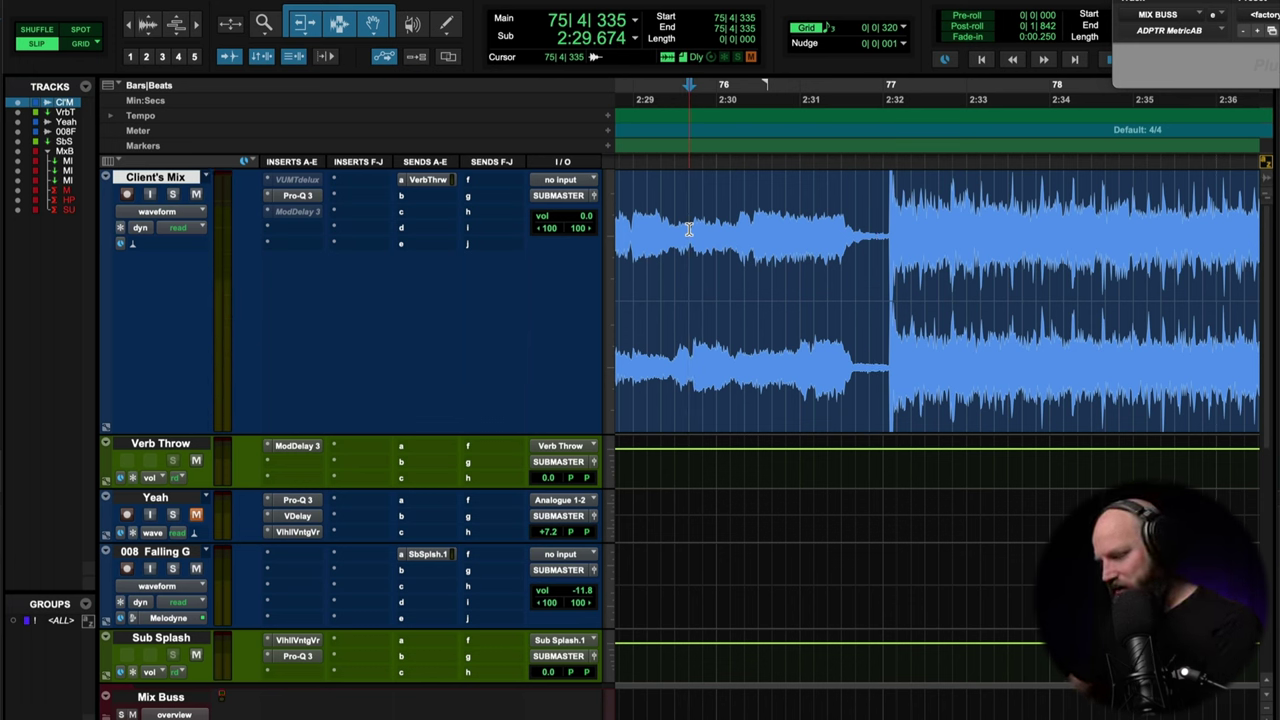
pyautogui.click(689, 229)
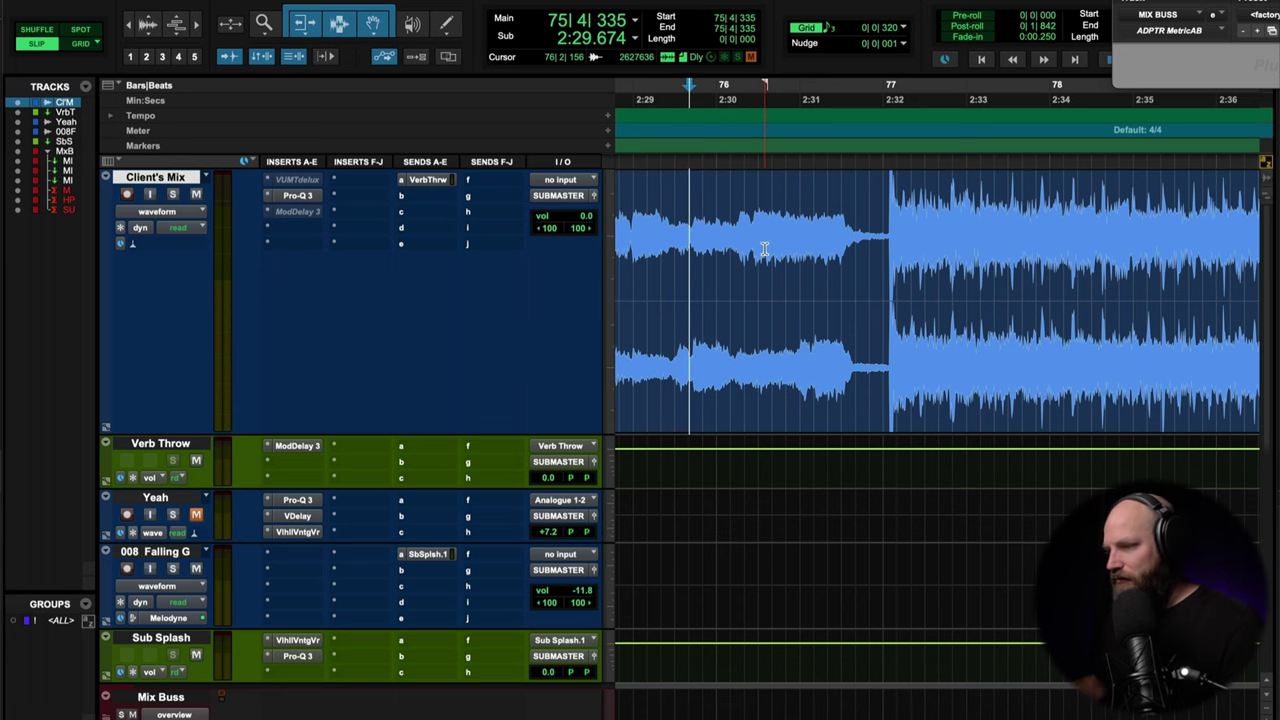
# - Play the section after the break from 78|3|261, and place the edit cursor at its start at 77|1|164
pyautogui.press('r')
pyautogui.press('r')
pyautogui.hscroll(3, 764, 248)
pyautogui.click(815, 236)
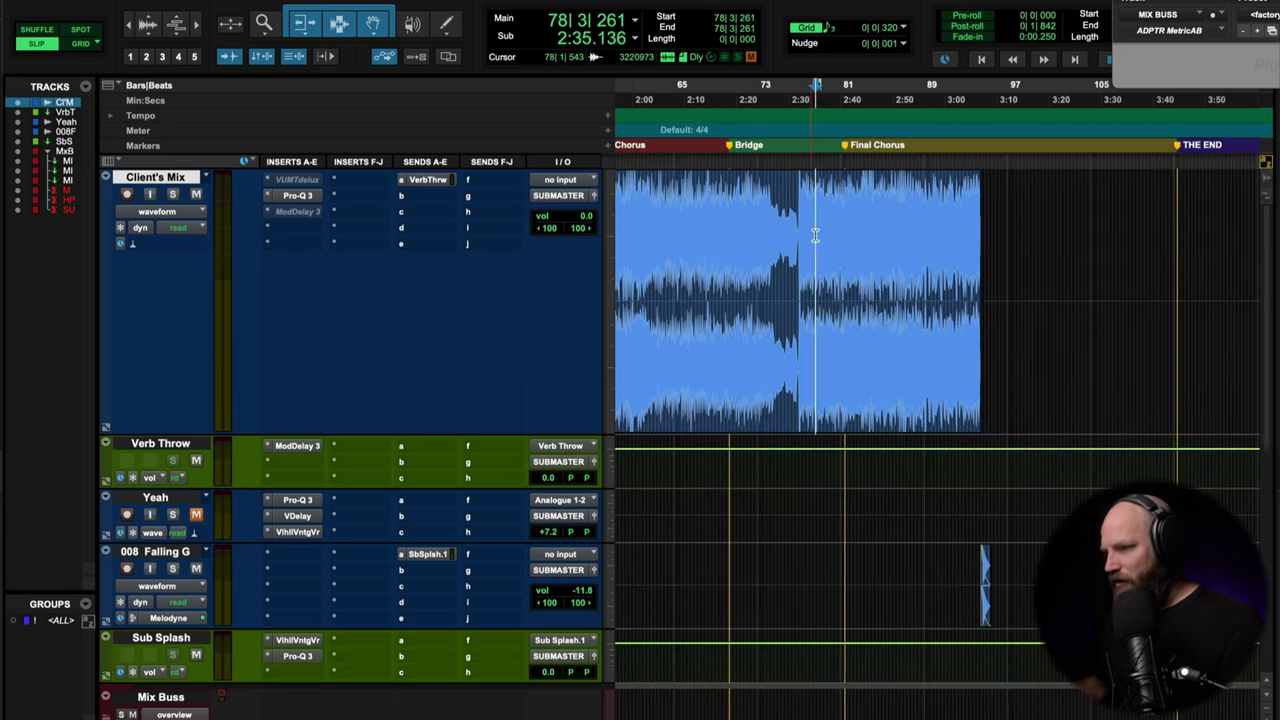
pyautogui.press('space')
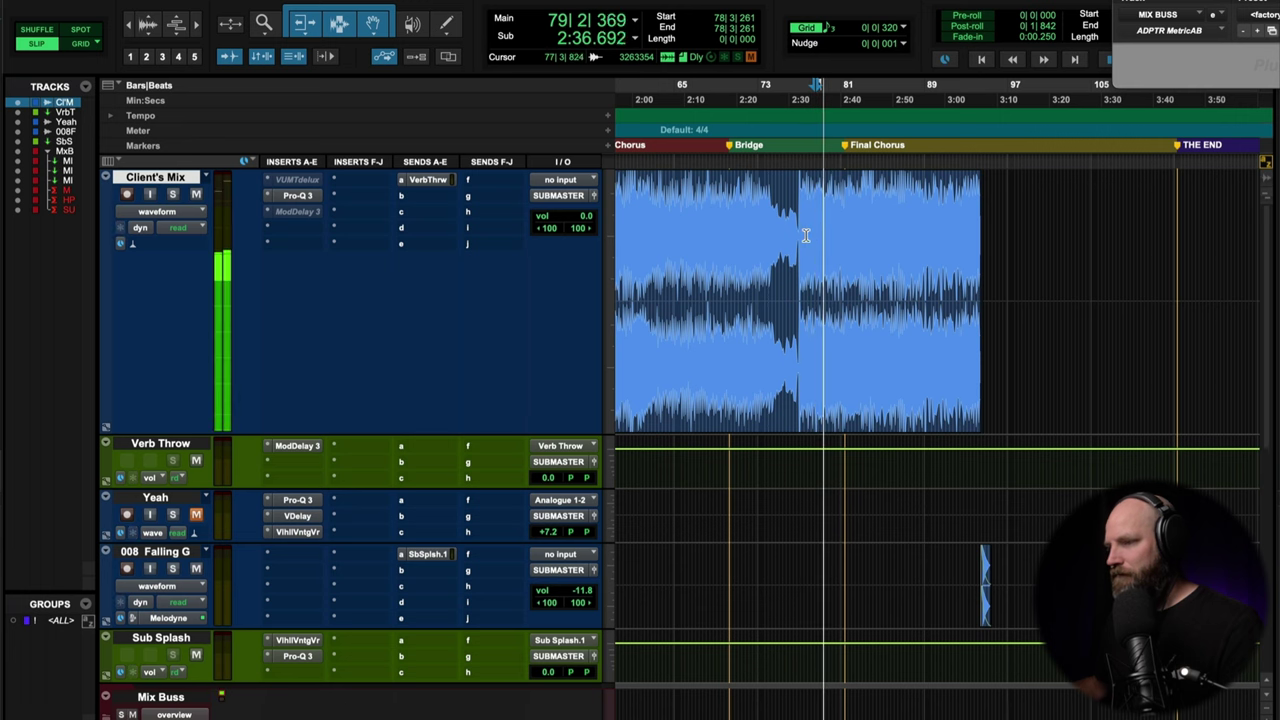
pyautogui.press('space')
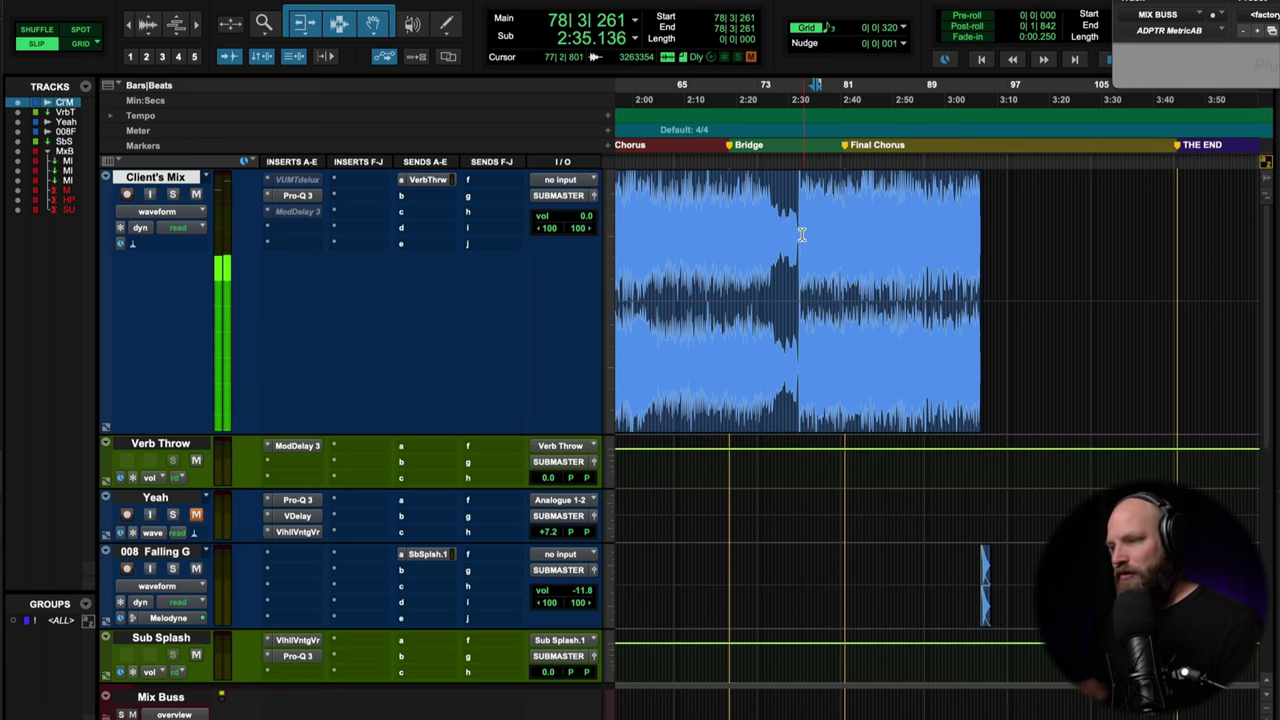
pyautogui.click(800, 234)
pyautogui.click(797, 235)
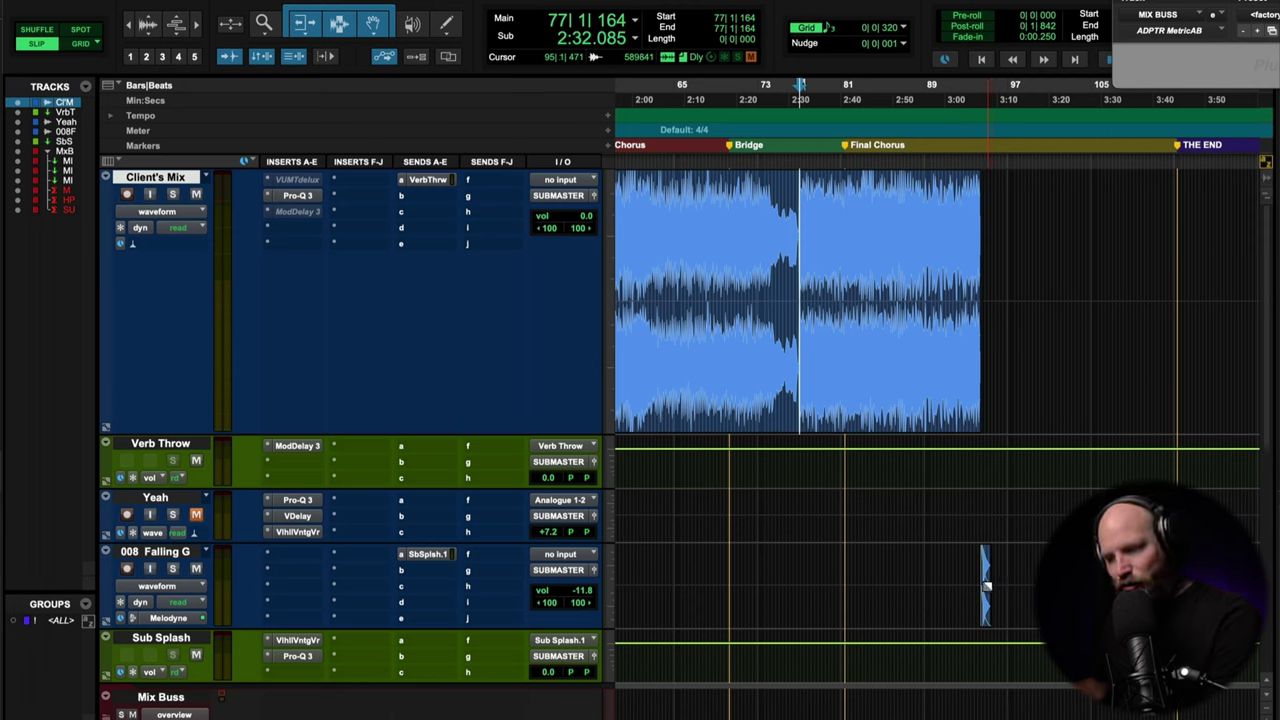
# - Mute the 008 Falling G and Sub Splash tracks and play the song's ending from 93|4|028
pyautogui.click(977, 257)
pyautogui.scroll(3, 974, 255)
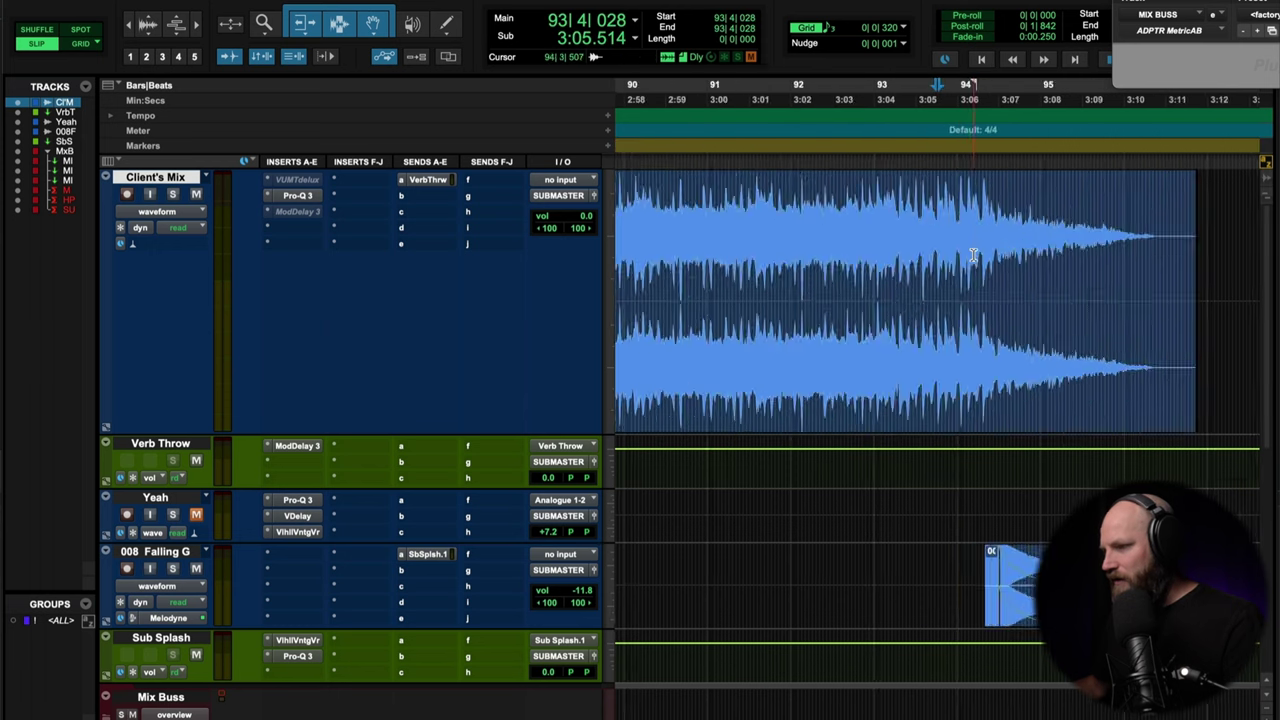
pyautogui.scroll(3, 974, 255)
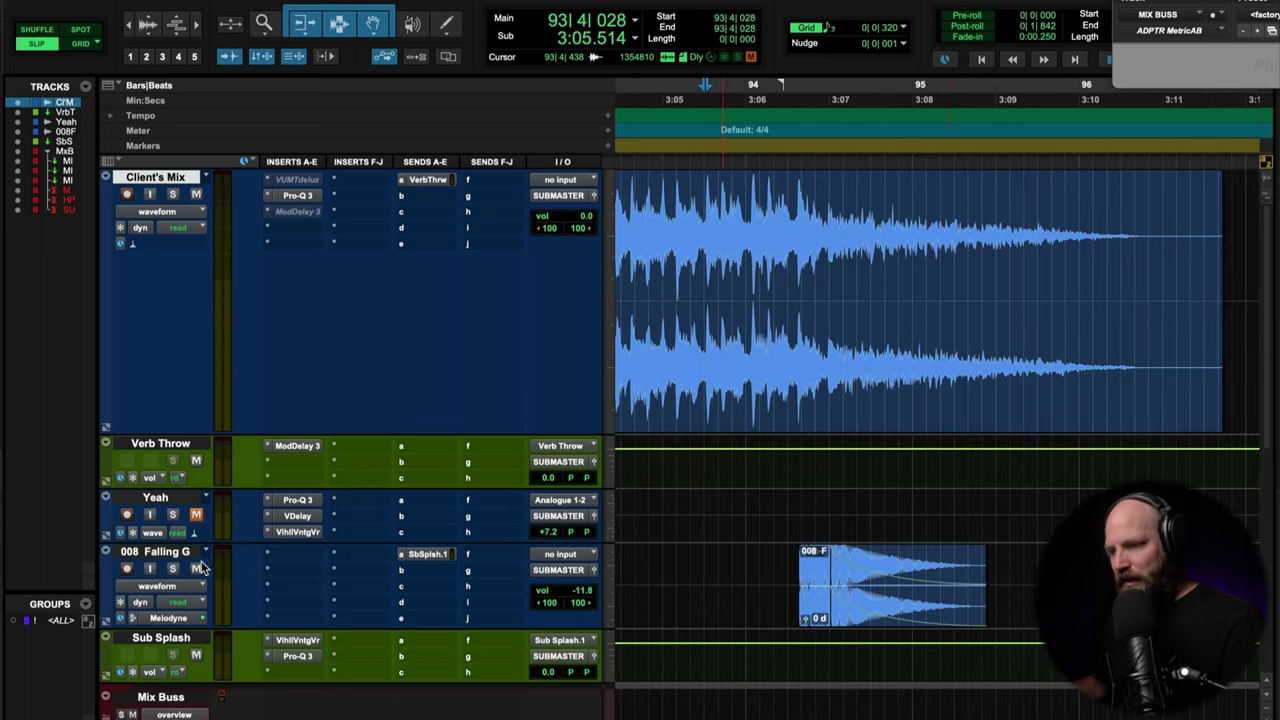
pyautogui.click(197, 568)
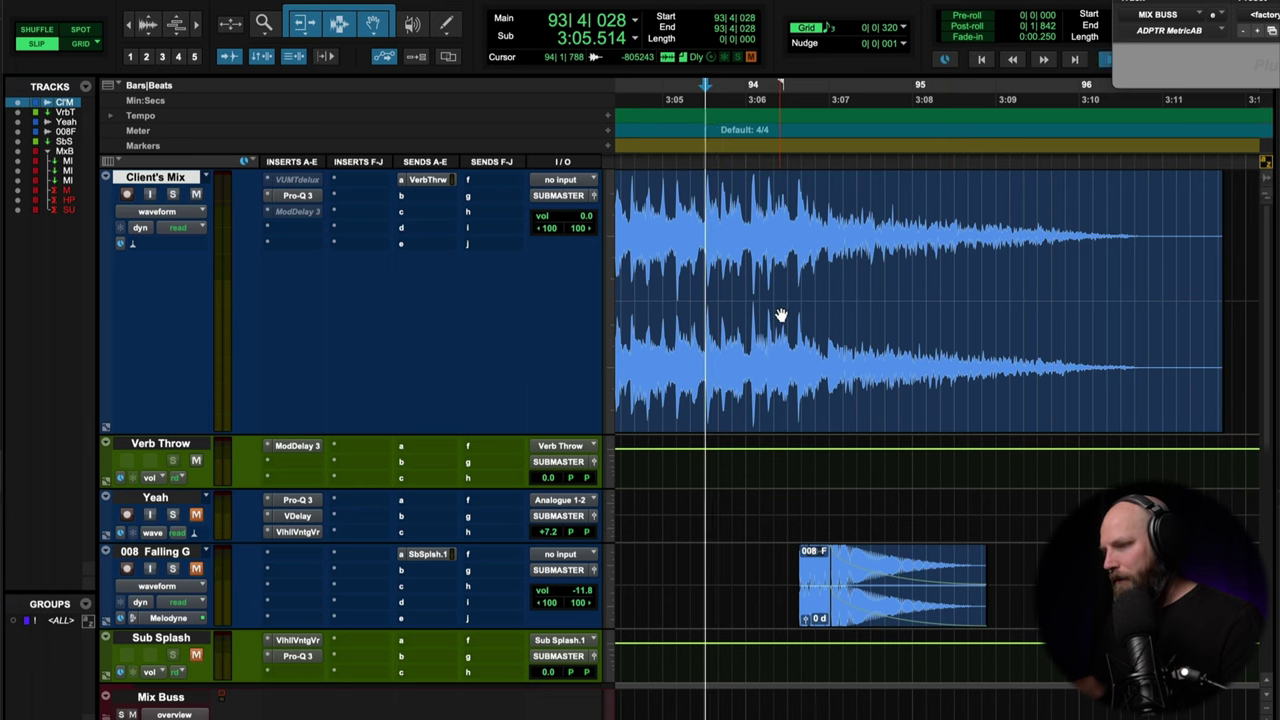
pyautogui.press('space')
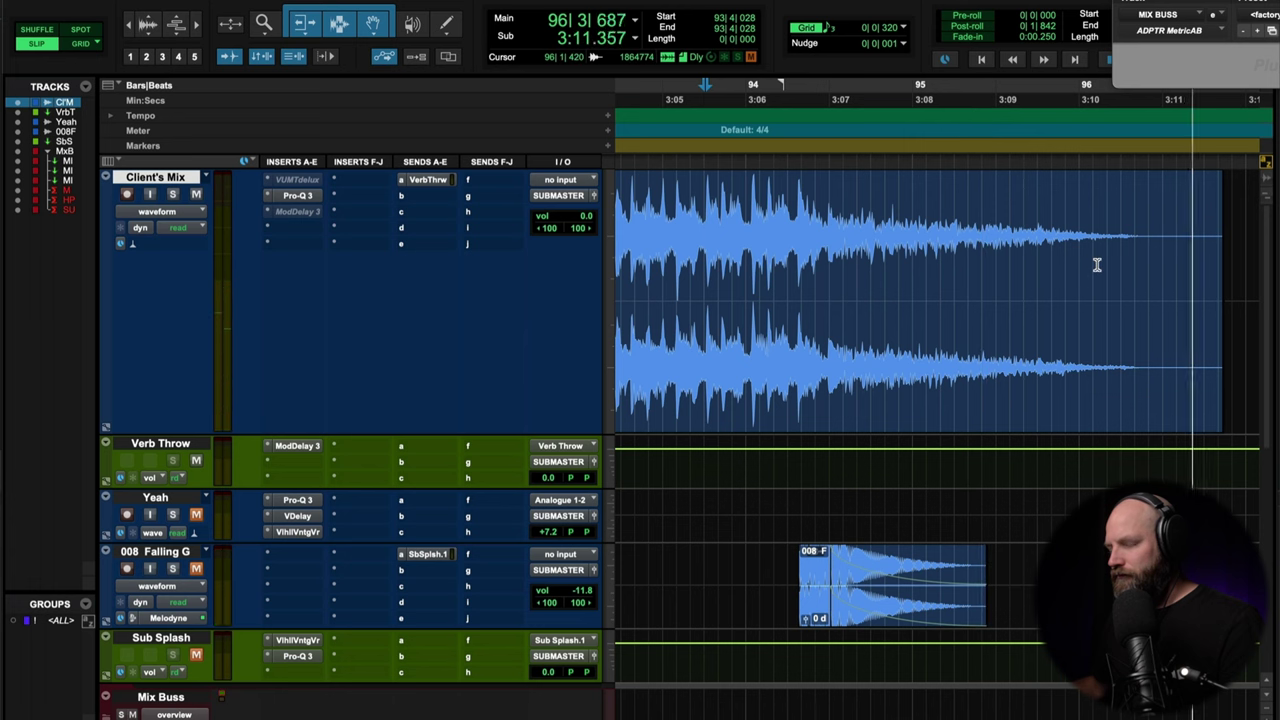
pyautogui.press('space')
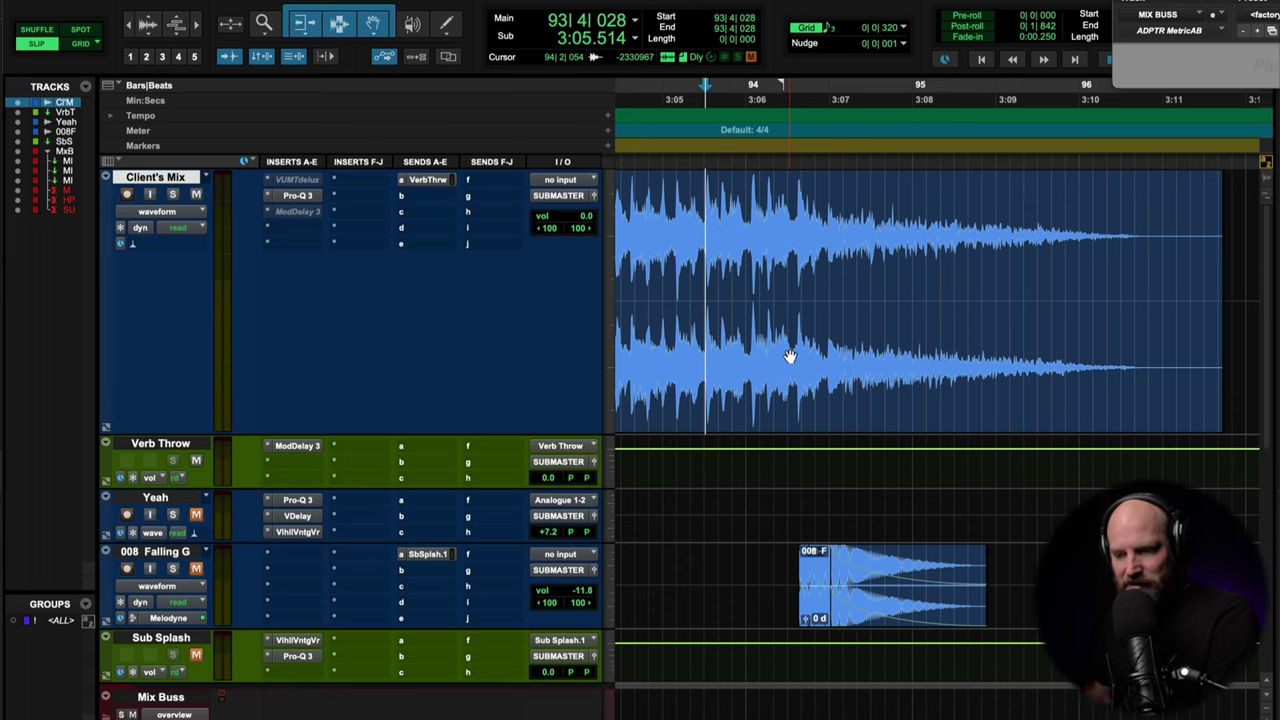
# - Bypass the Pro-Q 3 in insert b of Client's Mix and play the lead-in to the bridge from 68|2|136
pyautogui.press('r')
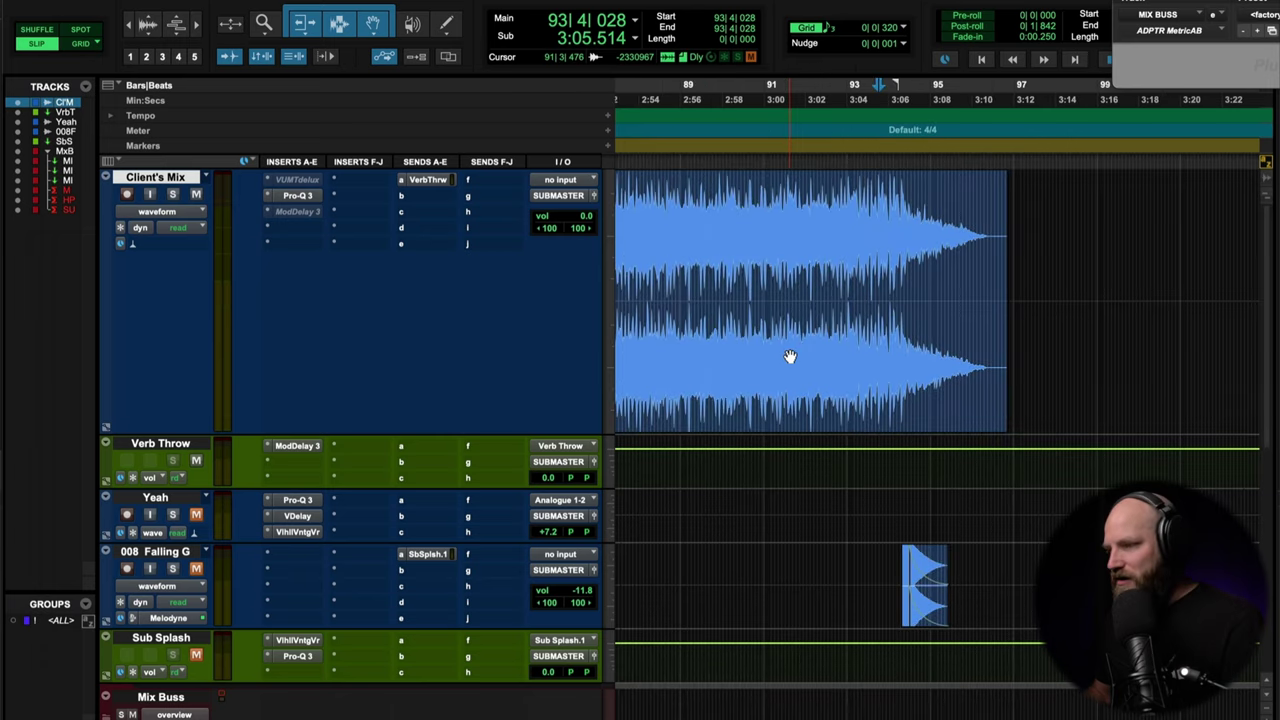
pyautogui.press('r')
pyautogui.hscroll(-5, 790, 356)
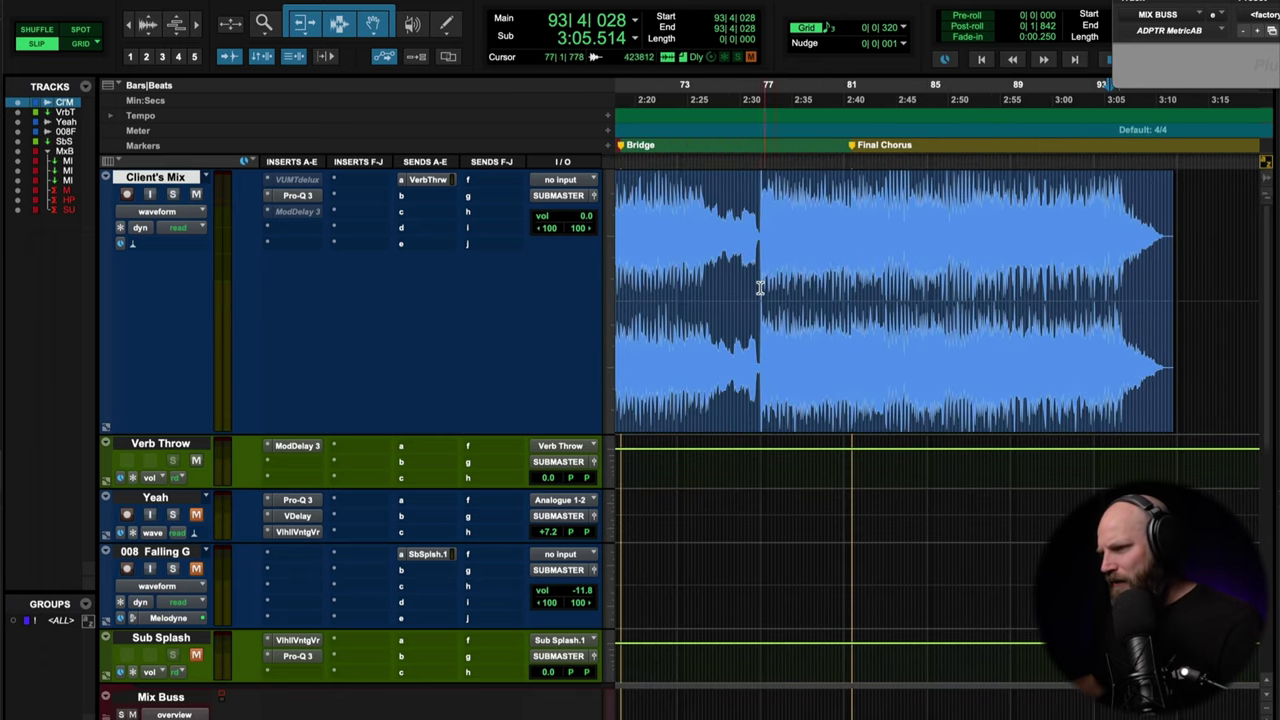
pyautogui.hscroll(-6, 760, 288)
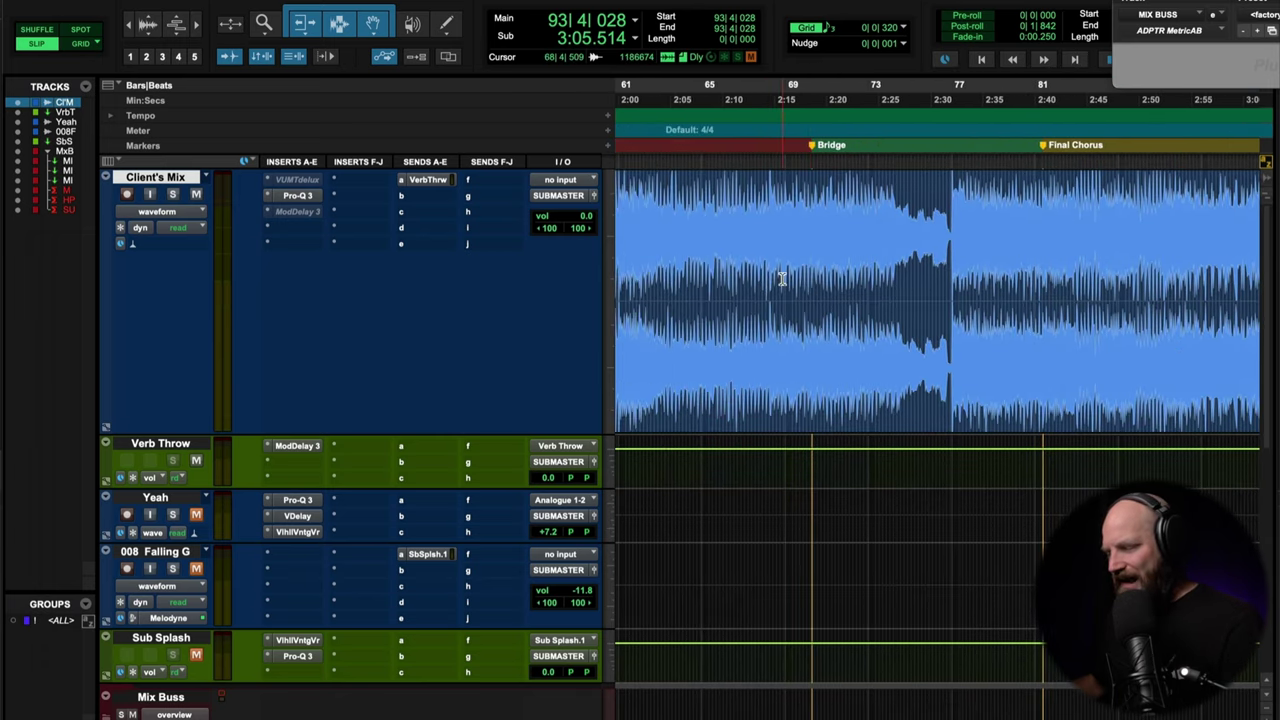
pyautogui.click(770, 277)
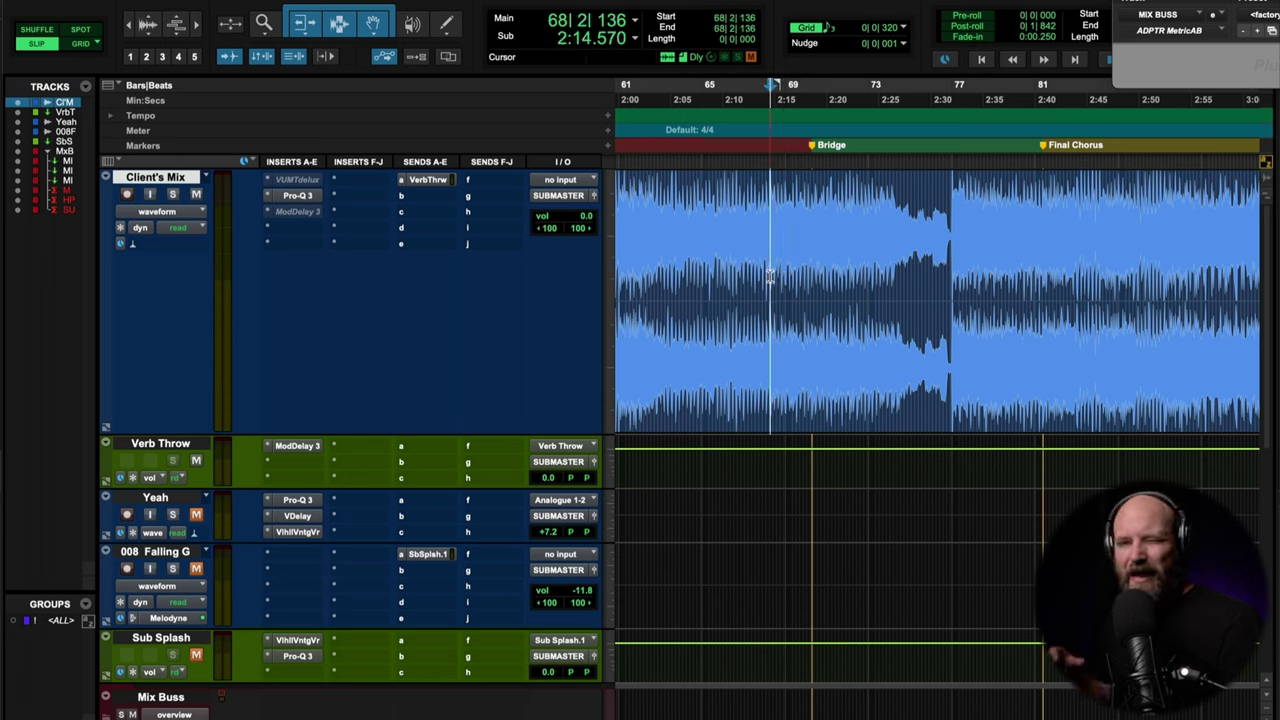
pyautogui.press('space')
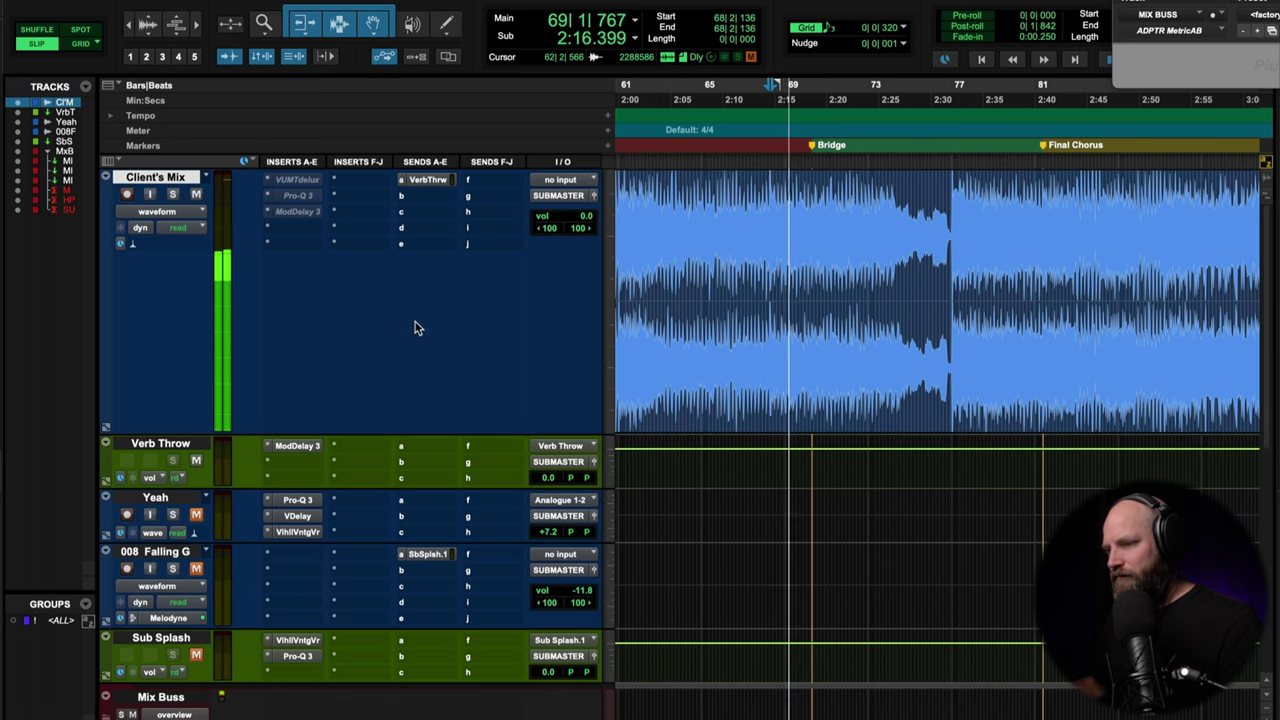
pyautogui.press('super+bracketright')
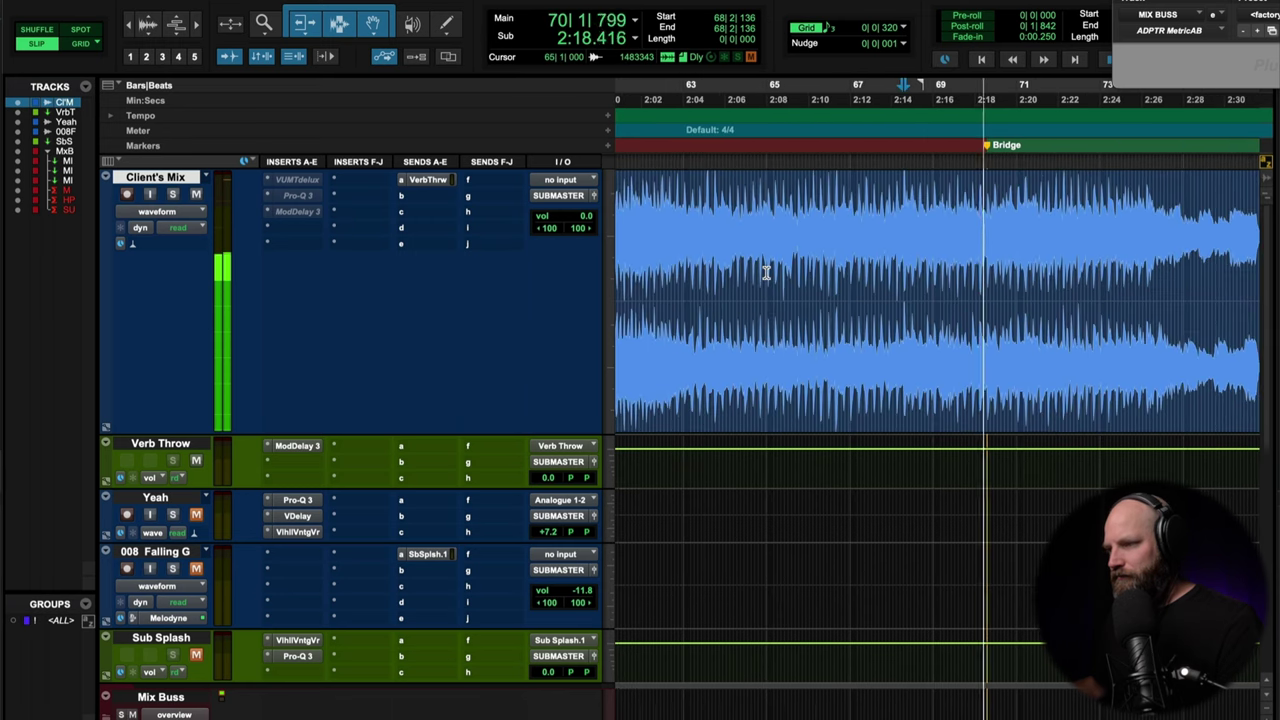
pyautogui.press('space')
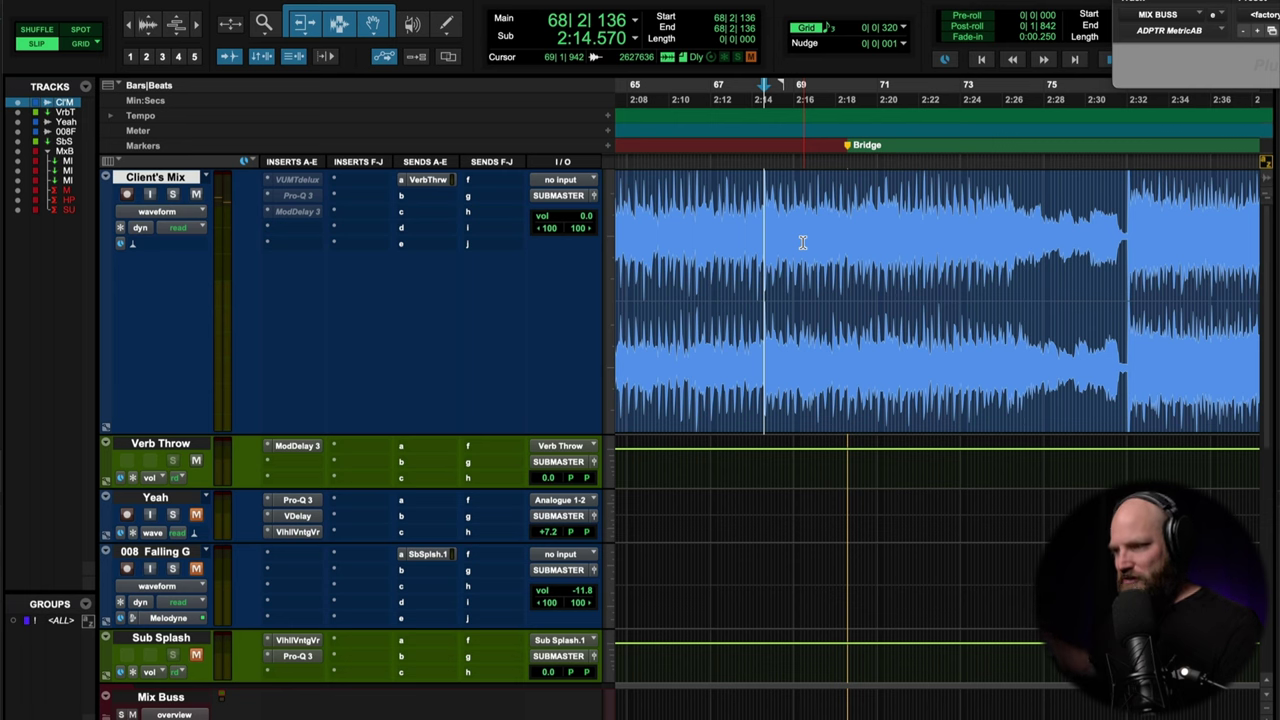
pyautogui.press('space')
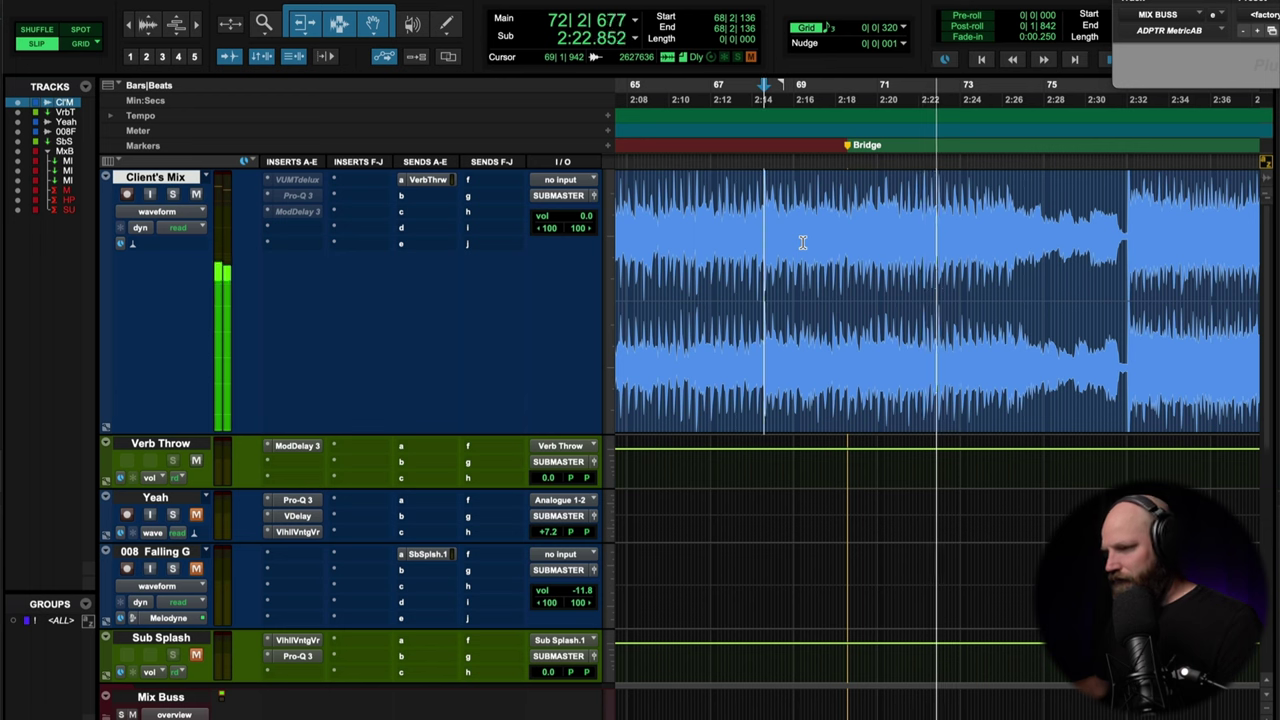
pyautogui.press('space')
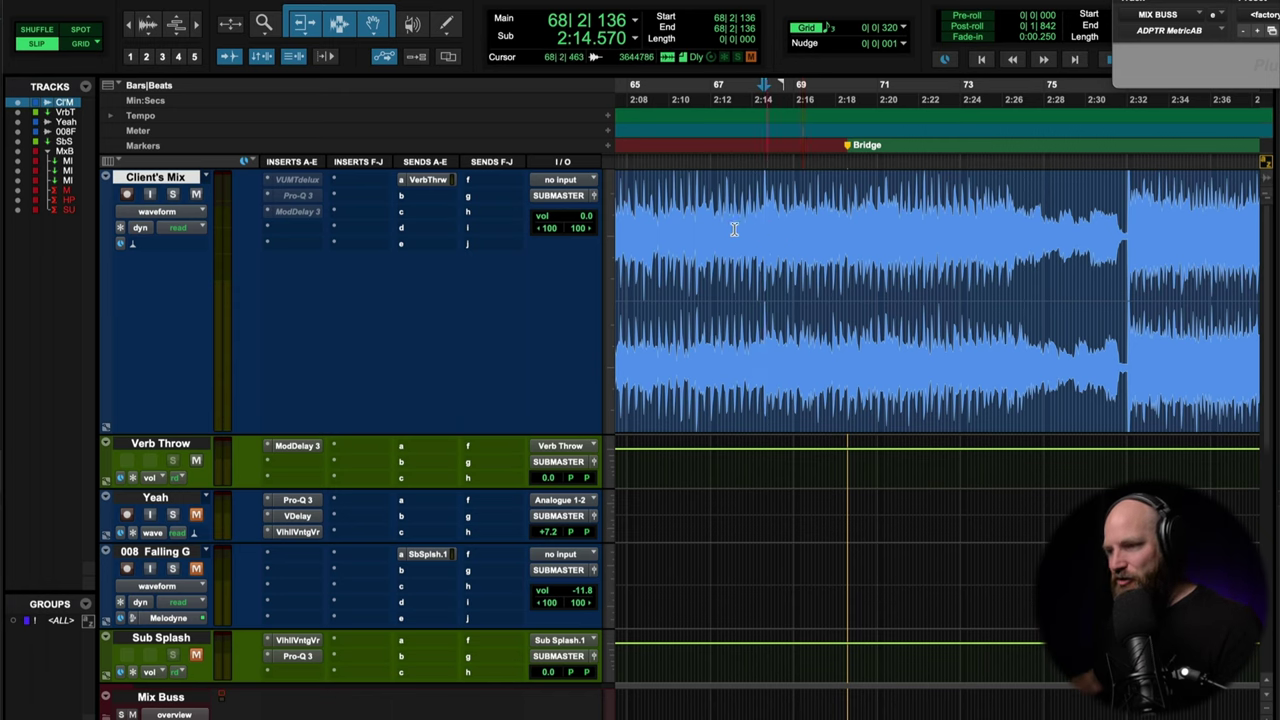
# - Insert a FabFilter Pro-Q 3 in slot d of Client's Mix, with a high-frequency bell cut and a +5.14 dB bell boost near 1.1 kHz
pyautogui.click(272, 229)
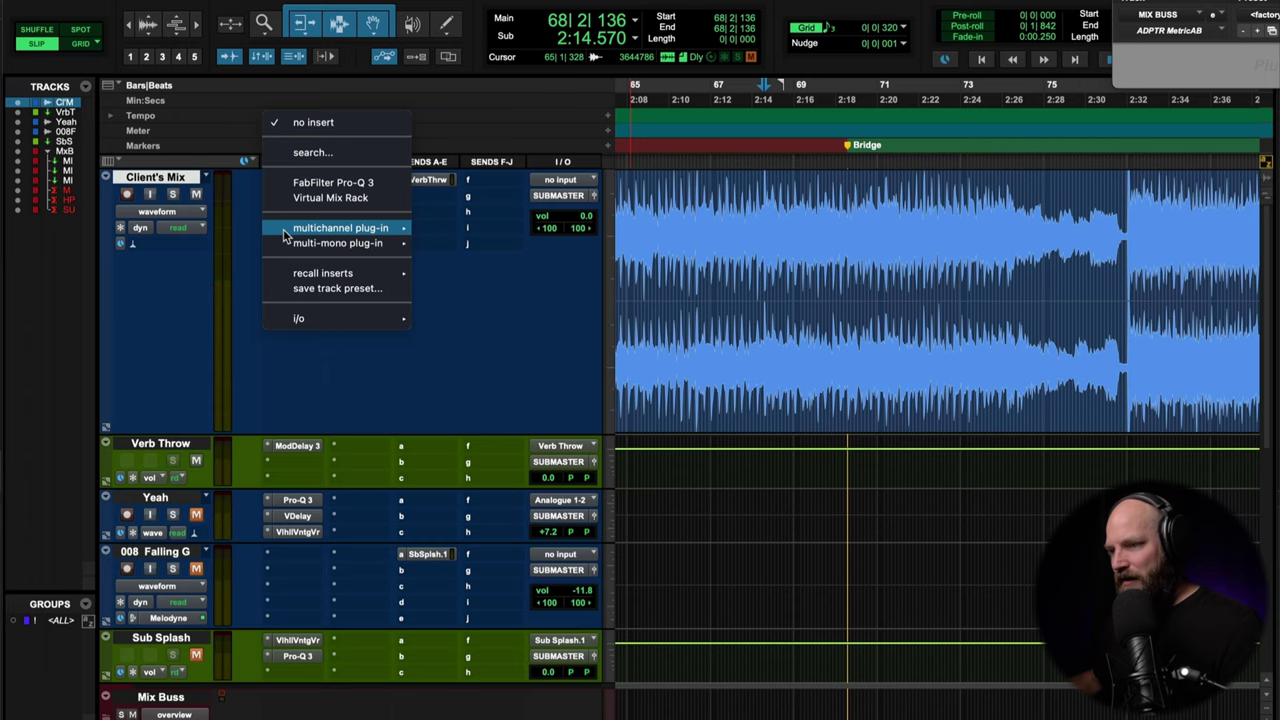
pyautogui.click(333, 182)
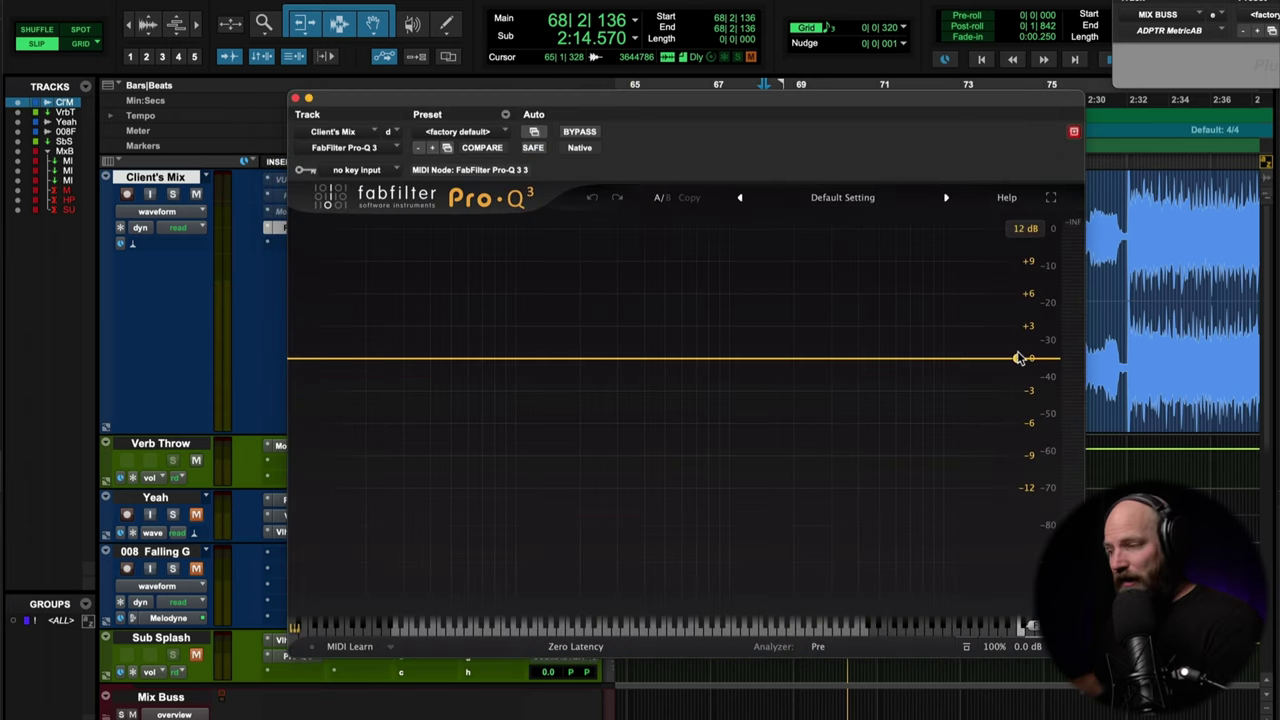
pyautogui.click(894, 357)
pyautogui.moveTo(894, 357); pyautogui.dragTo(927, 440)
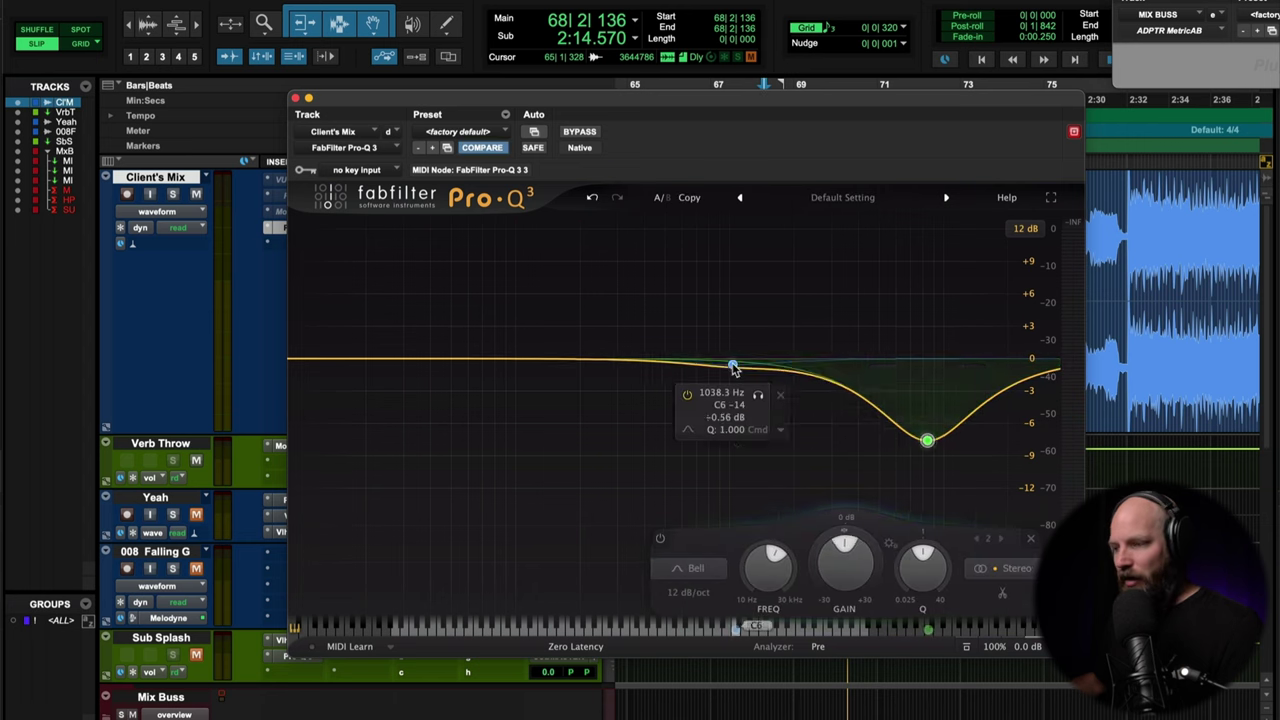
pyautogui.moveTo(733, 367); pyautogui.dragTo(740, 302)
pyautogui.scroll(-3, 740, 302)
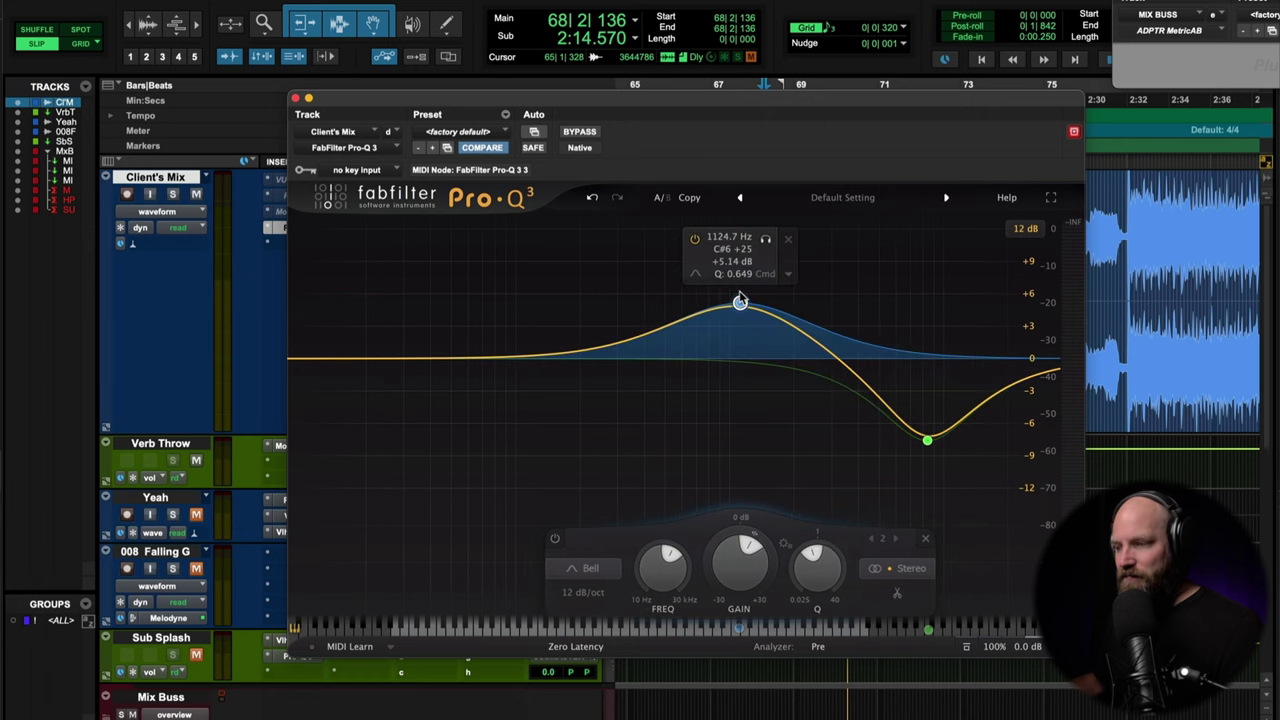
pyautogui.click(295, 99)
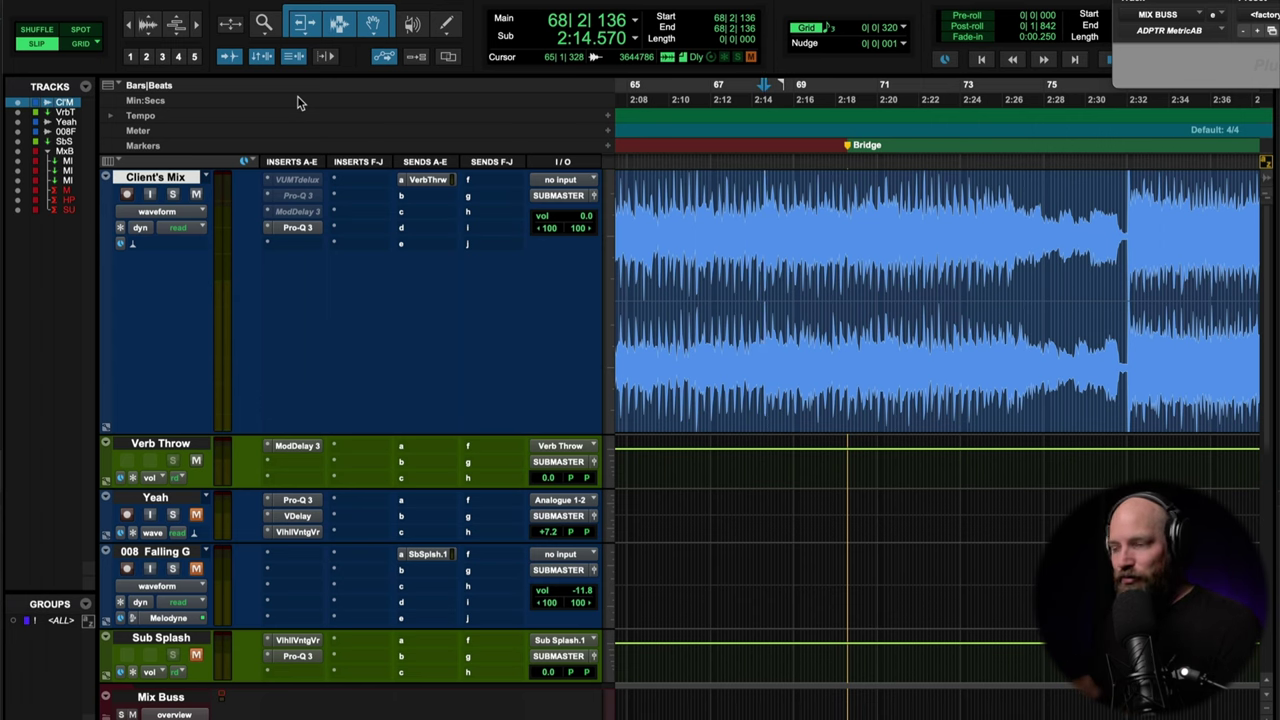
# - Reset the slot d Pro-Q 3 to factory default, and sweep a 24 dB/oct high cut down to about 33 Hz and partly back up
pyautogui.hotkey('ctrl', '[')
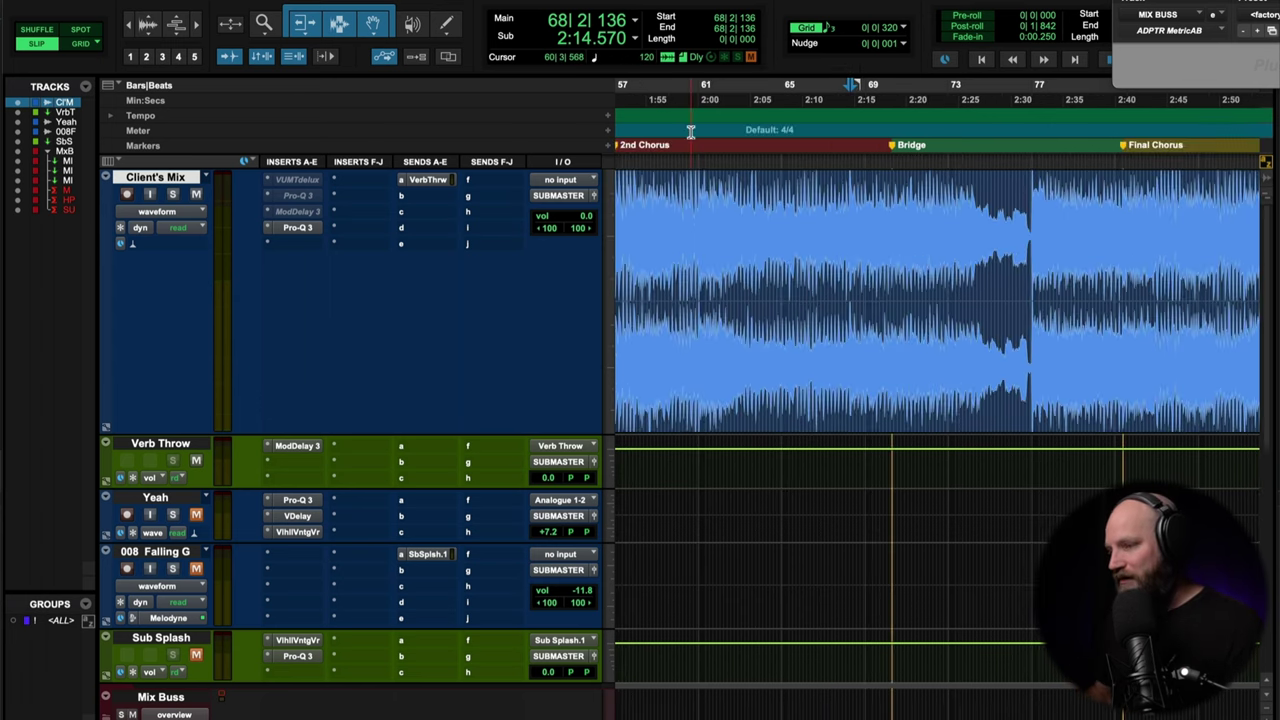
pyautogui.press('Return')
pyautogui.hotkey('ctrl', 'alt', '[')
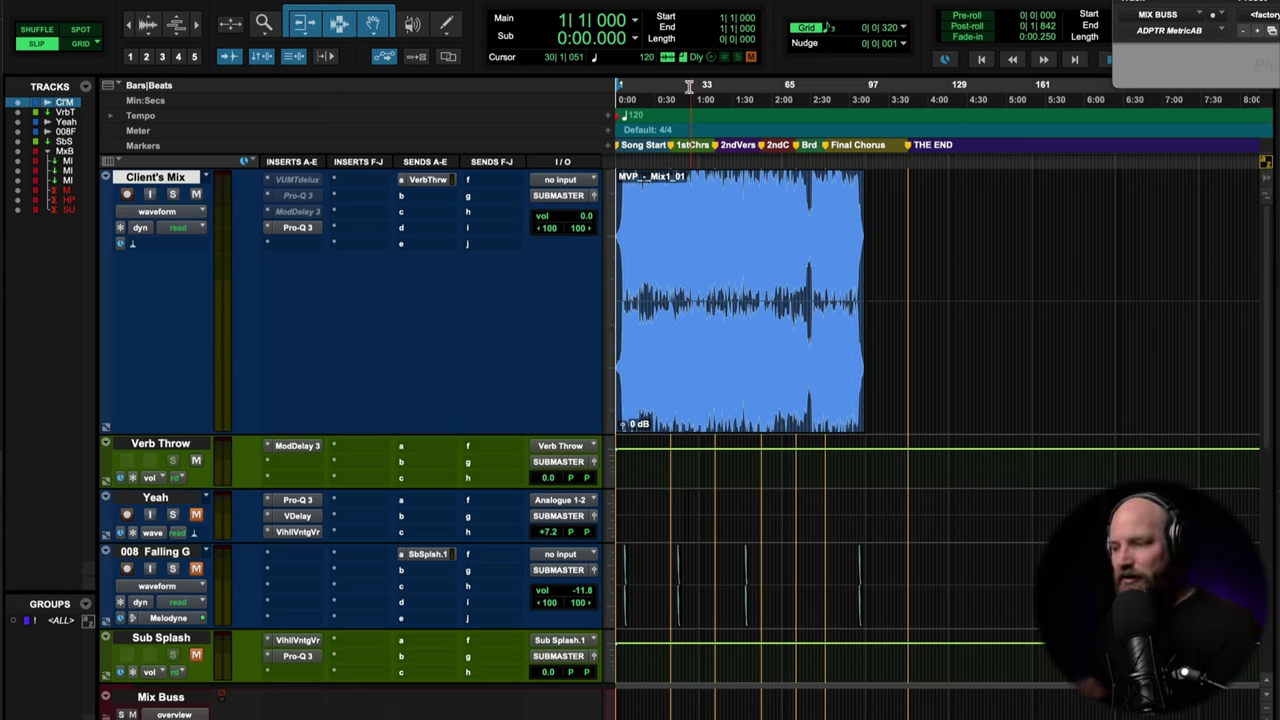
pyautogui.click(300, 228)
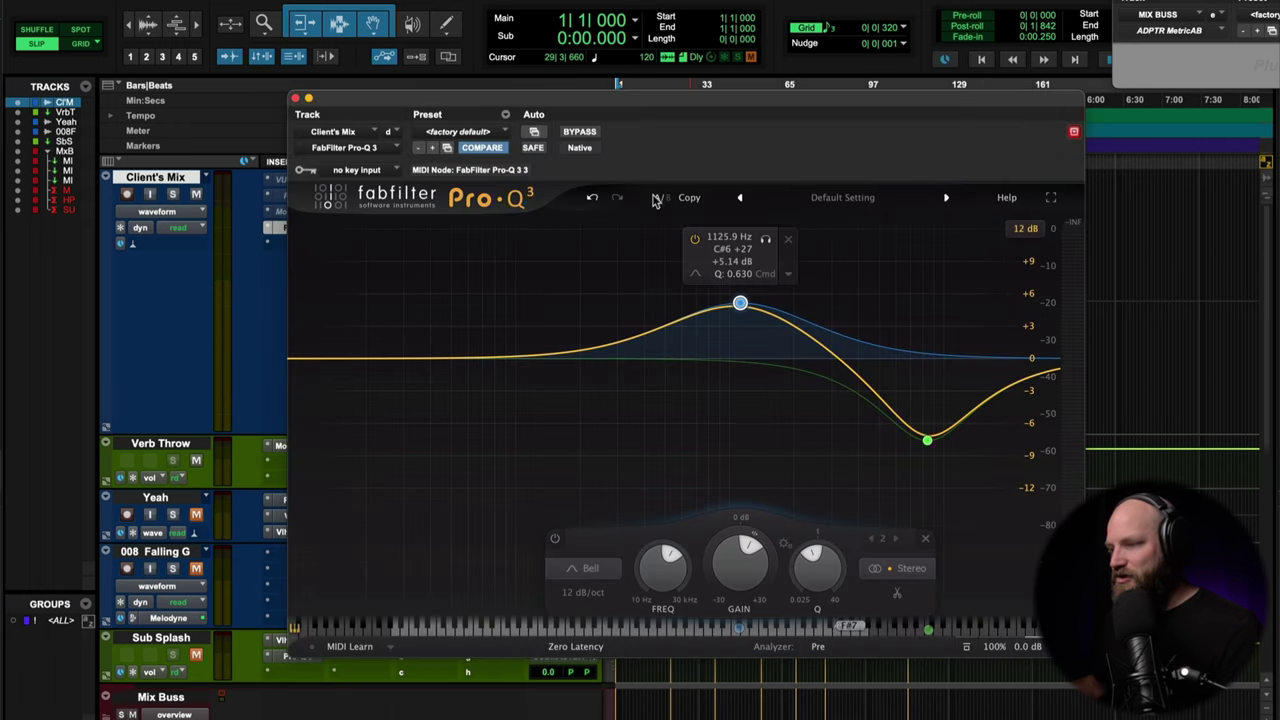
pyautogui.click(463, 133)
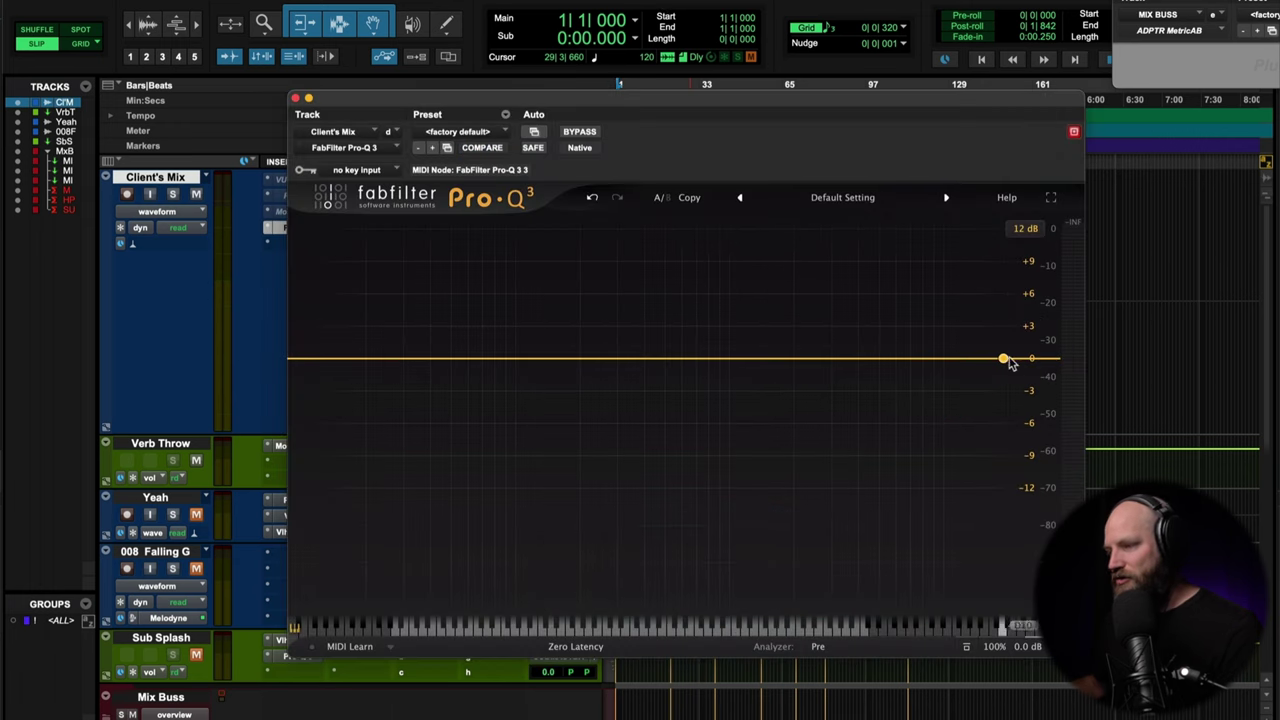
pyautogui.moveTo(1053, 360); pyautogui.dragTo(412, 359)
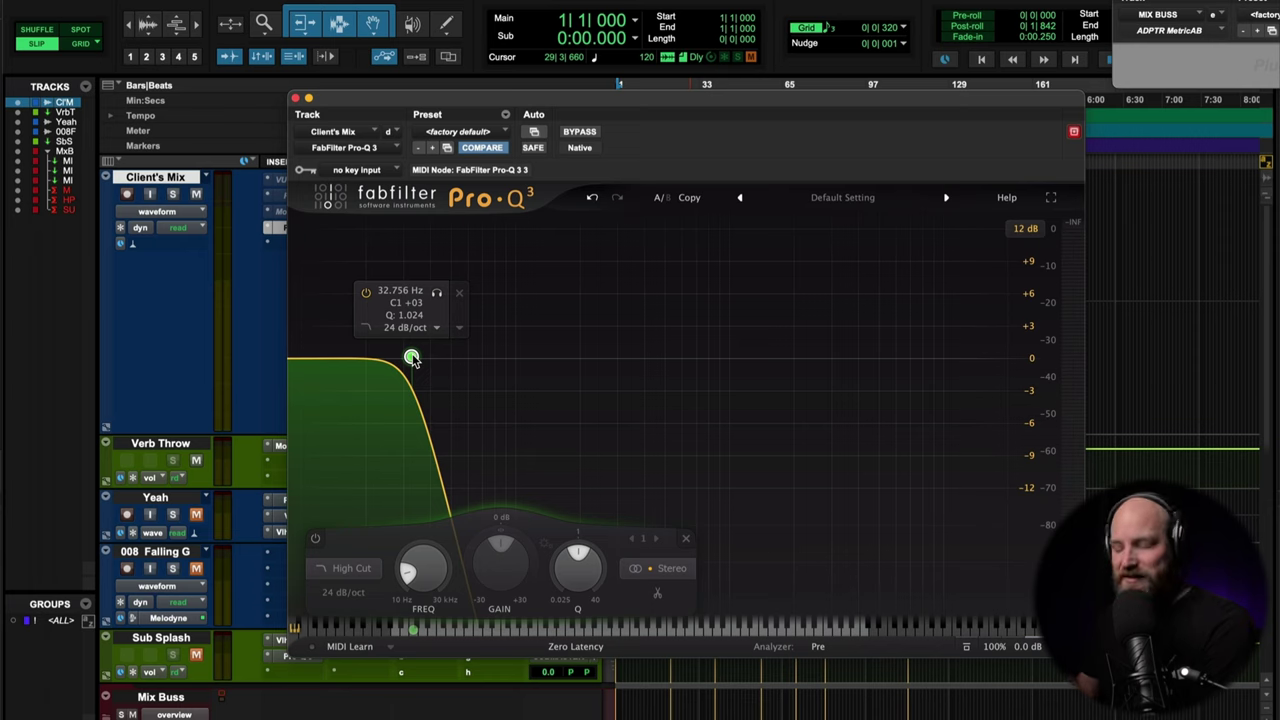
pyautogui.moveTo(413, 360); pyautogui.dragTo(541, 365)
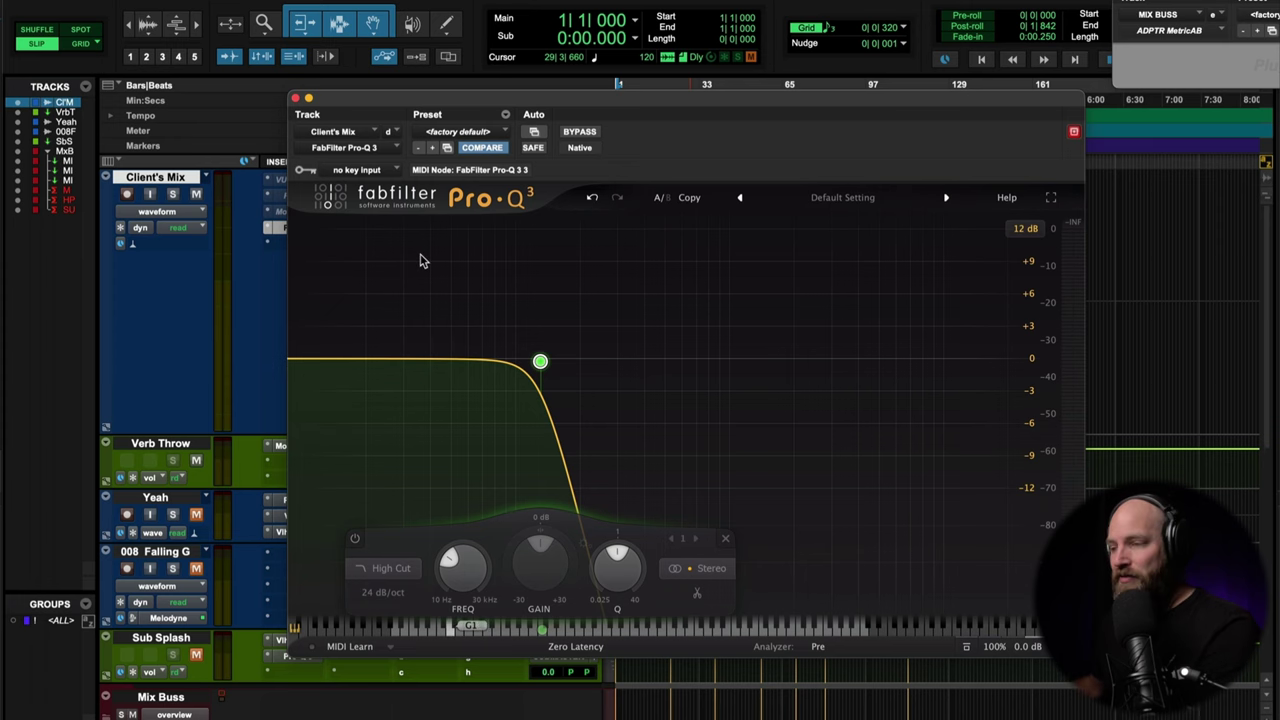
pyautogui.click(296, 101)
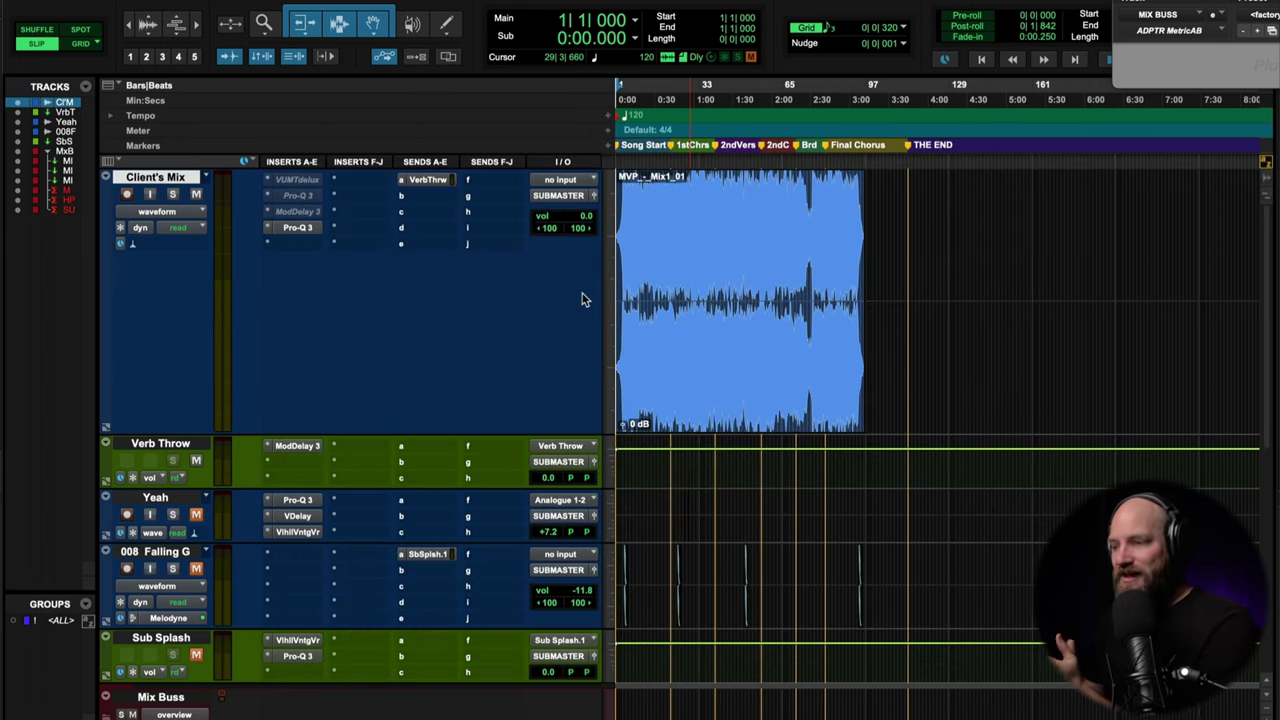